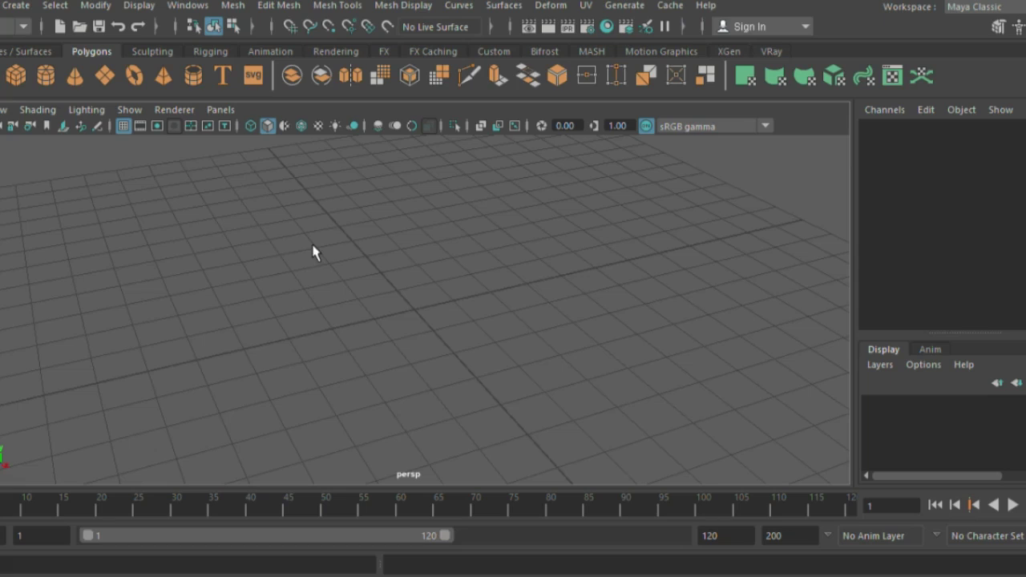
# Maximize the front view and choose oooo.png from the Desktop as its background image plane
pyautogui.press('space')
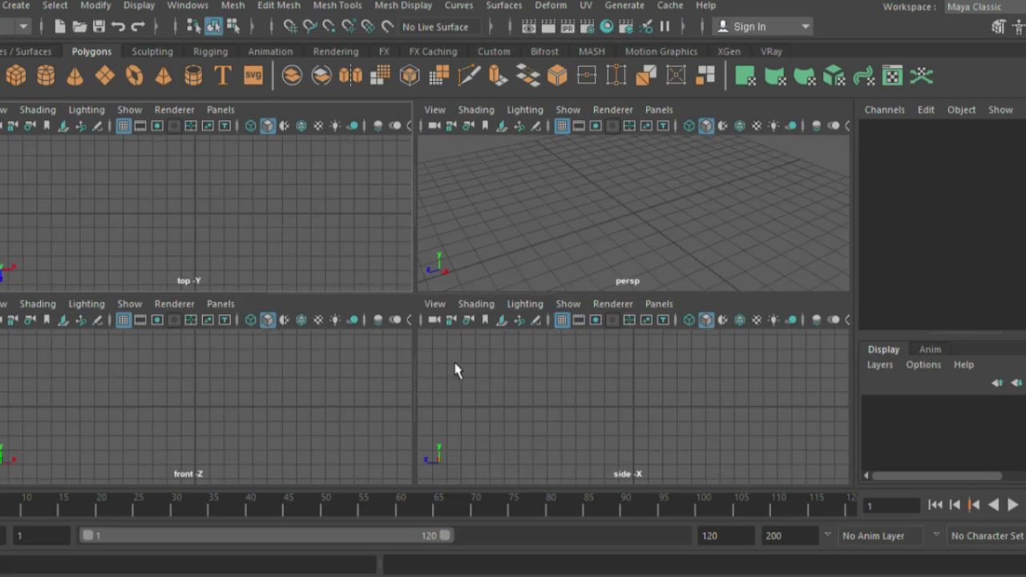
pyautogui.press('space')
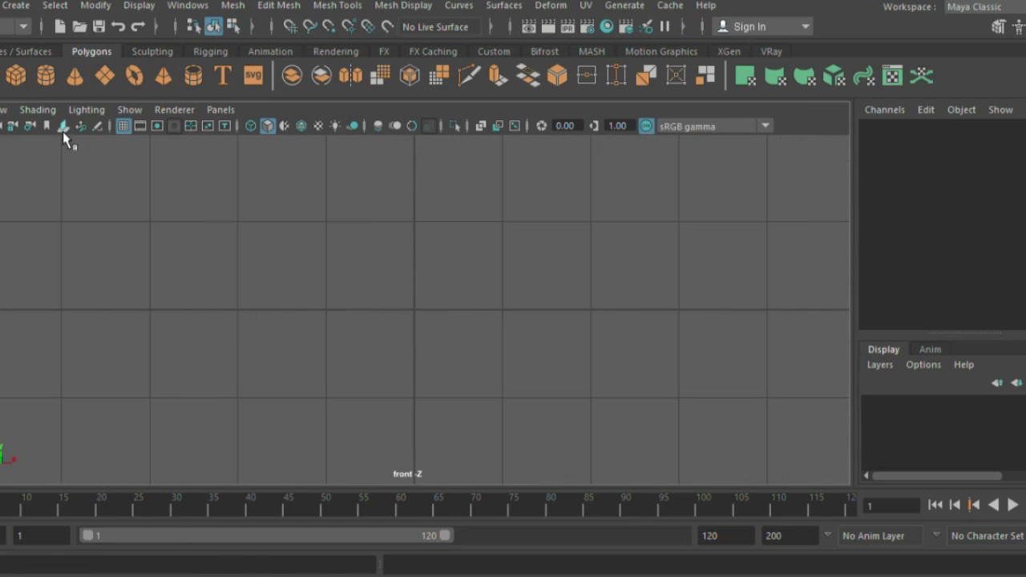
pyautogui.click(63, 128)
pyautogui.click(249, 128)
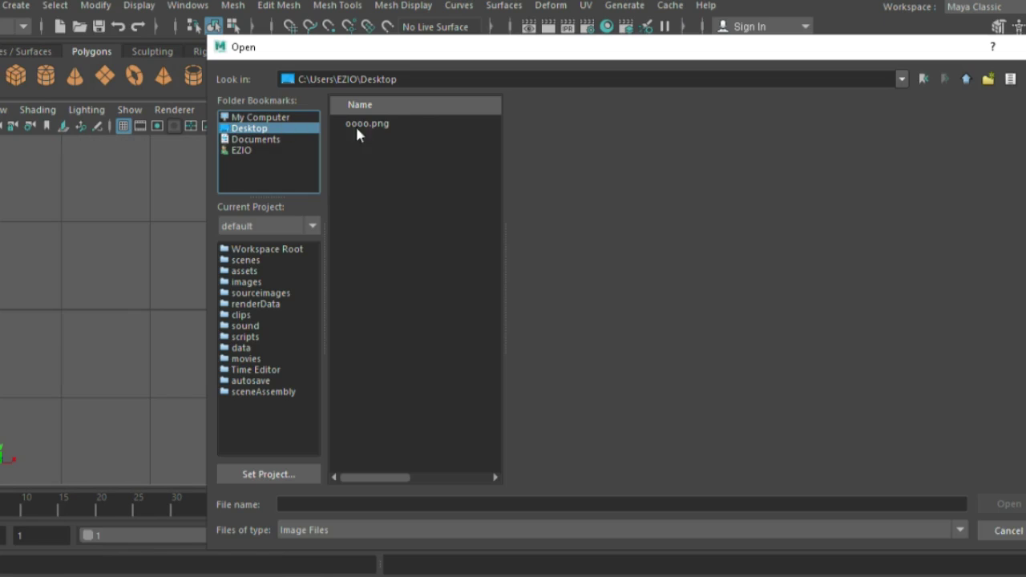
pyautogui.click(367, 124)
# Load oooo.png as an image plane and orbit the perspective view to inspect it
pyautogui.click(1008, 506)
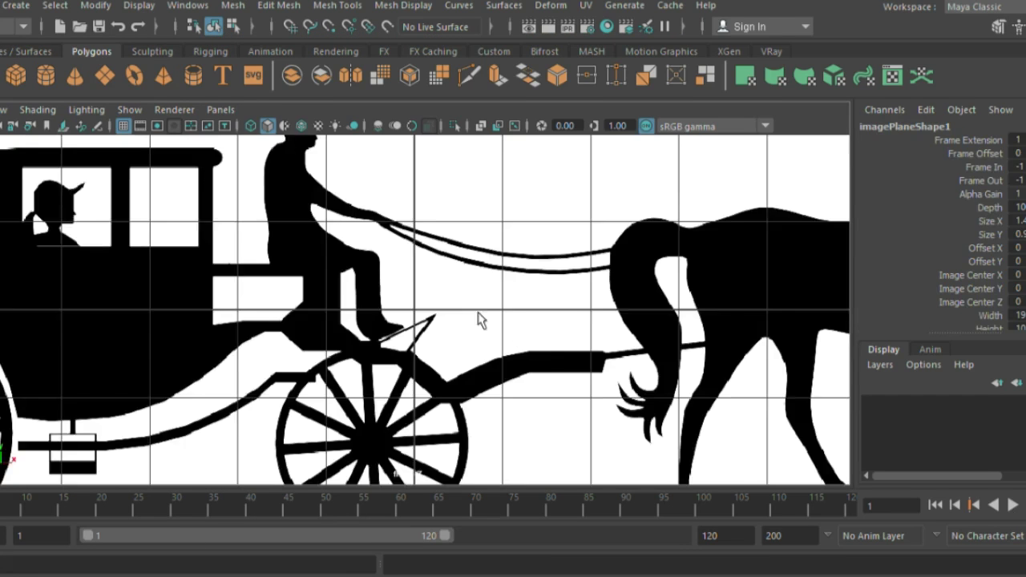
pyautogui.press('space')
pyautogui.press('space')
pyautogui.click(614, 245)
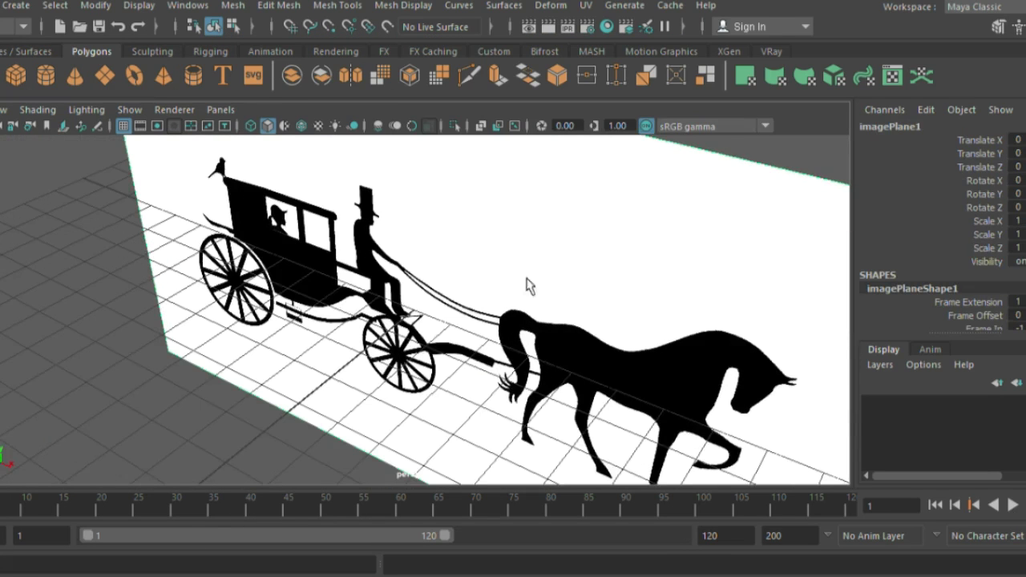
pyautogui.moveTo(529, 284)
pyautogui.keyDown('alt'); pyautogui.mouseDown()
pyautogui.moveTo(549, 248)
pyautogui.moveTo(738, 374)
pyautogui.moveTo(580, 371)
pyautogui.mouseUp(); pyautogui.keyUp('alt')
pyautogui.click(737, 374)
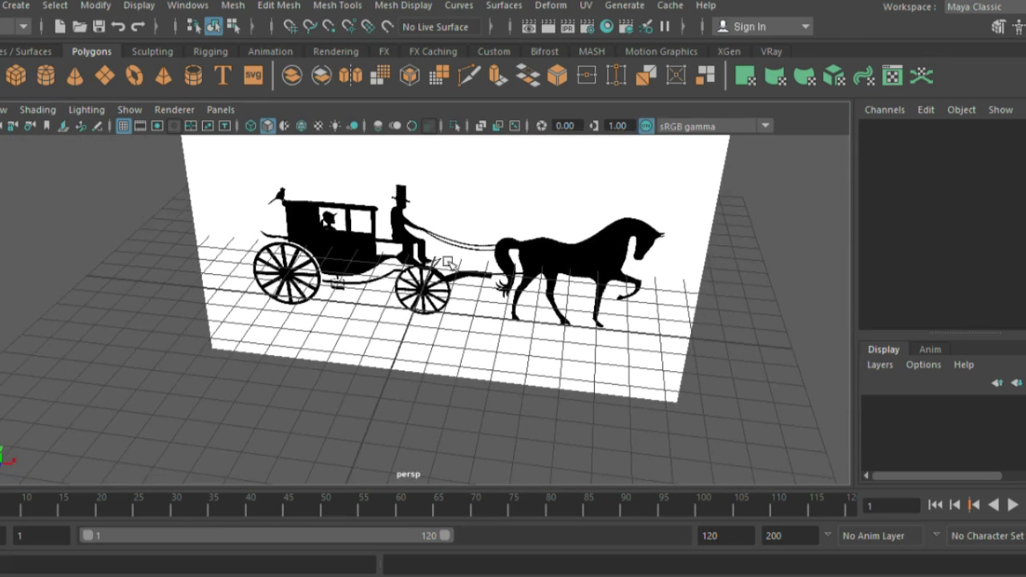
# Maximize the front view and frame the whole carriage silhouette
pyautogui.press('space')
pyautogui.press('space')
pyautogui.scroll(-3, 264, 389)
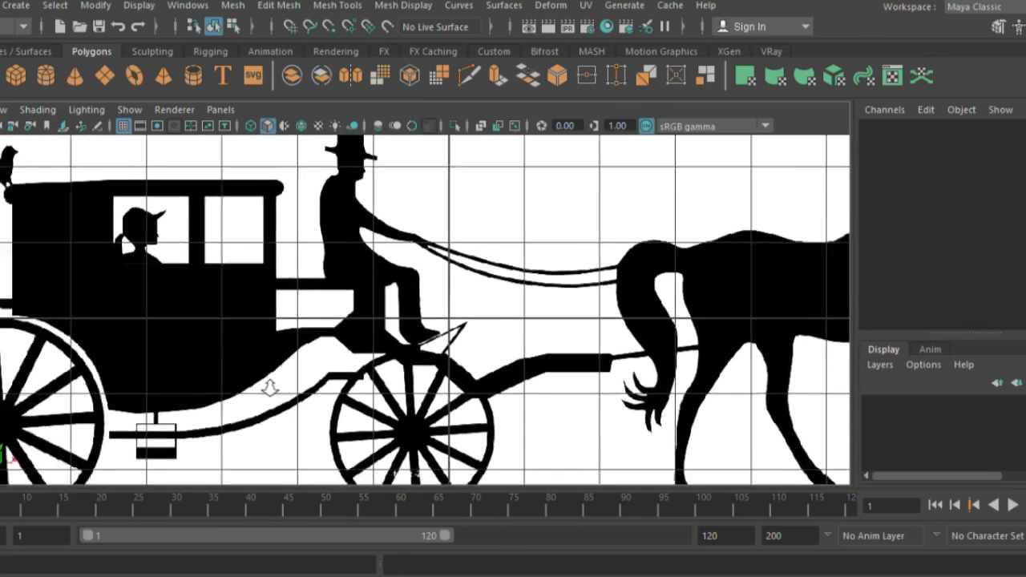
pyautogui.scroll(-3, 337, 390)
pyautogui.keyDown('alt'); pyautogui.moveTo(374, 389); pyautogui.dragTo(385, 399, button='middle'); pyautogui.keyUp('alt')
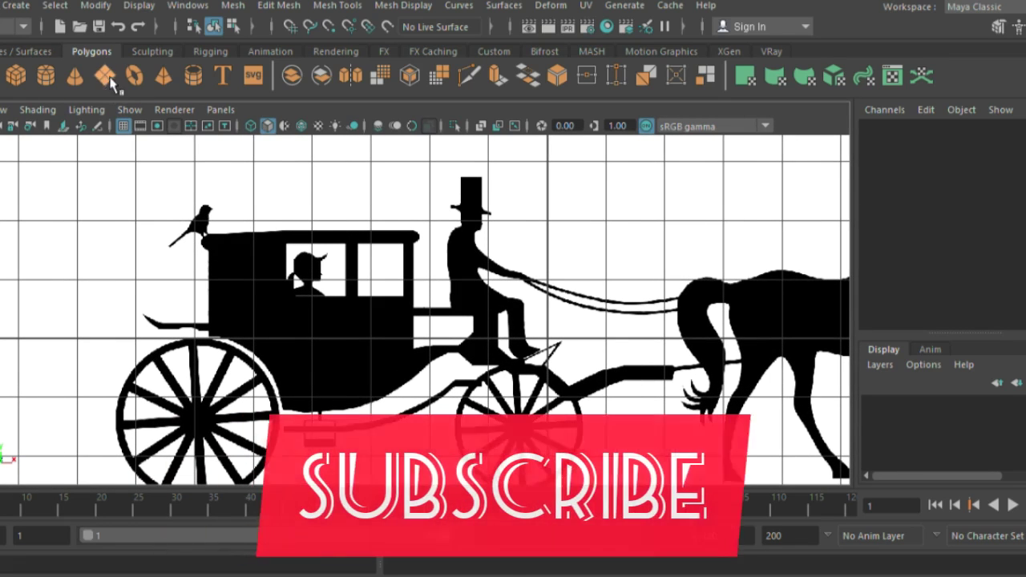
# Create a polygon plane and rotate the image plane to -90° on X to lie flat
pyautogui.click(105, 75)
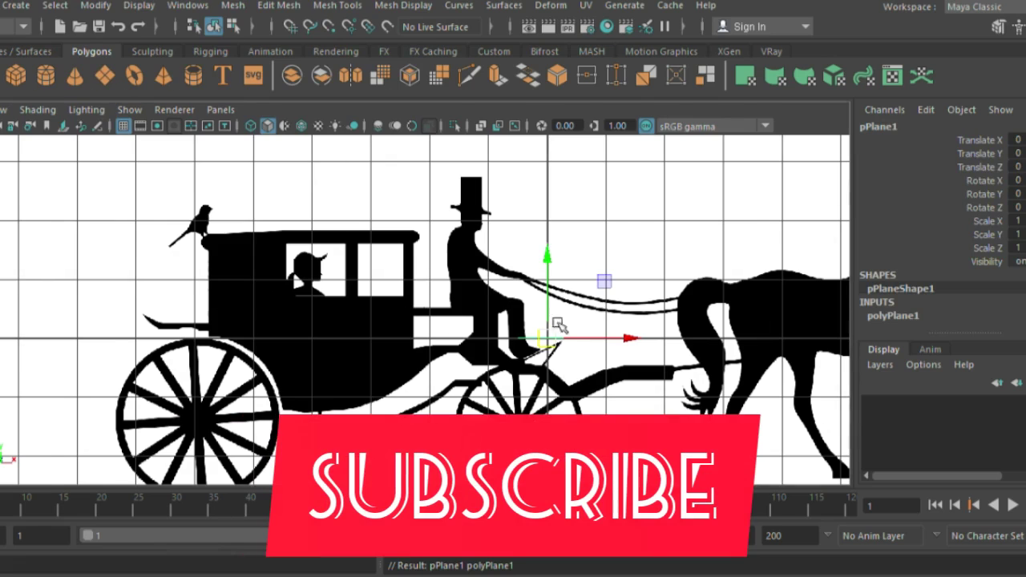
pyautogui.press('space')
pyautogui.click(614, 241)
pyautogui.press('e')
pyautogui.moveTo(764, 227); pyautogui.dragTo(764, 264)
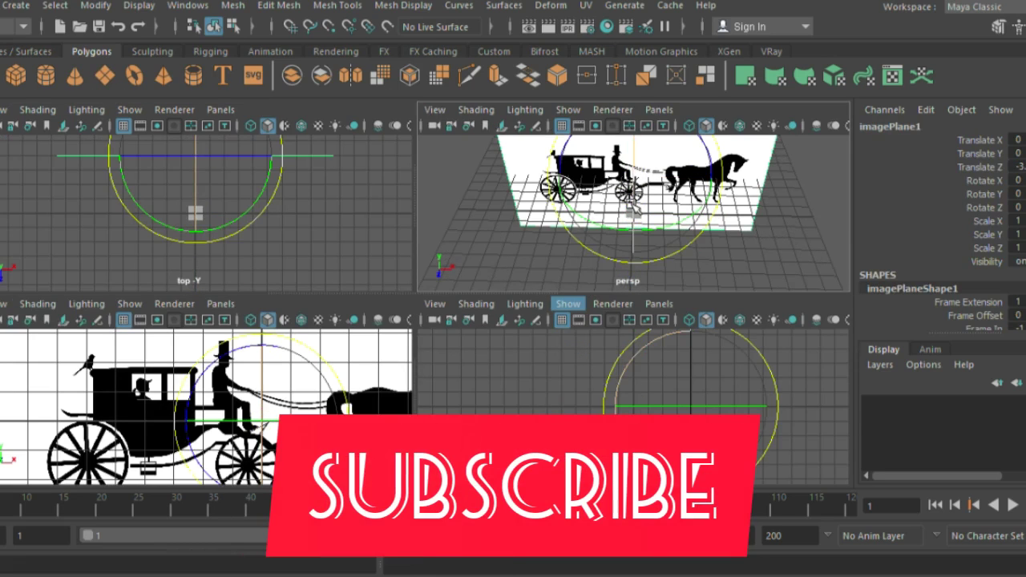
# Lower the image plane below the grid and position the polygon plane over the carriage in the top view
pyautogui.press('w')
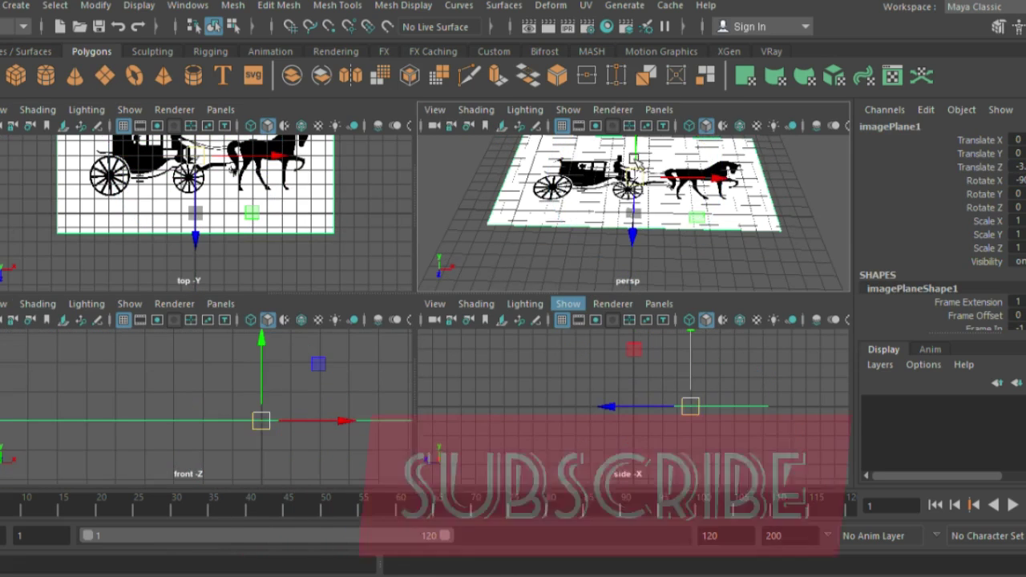
pyautogui.moveTo(259, 377); pyautogui.dragTo(259, 405)
pyautogui.press('space')
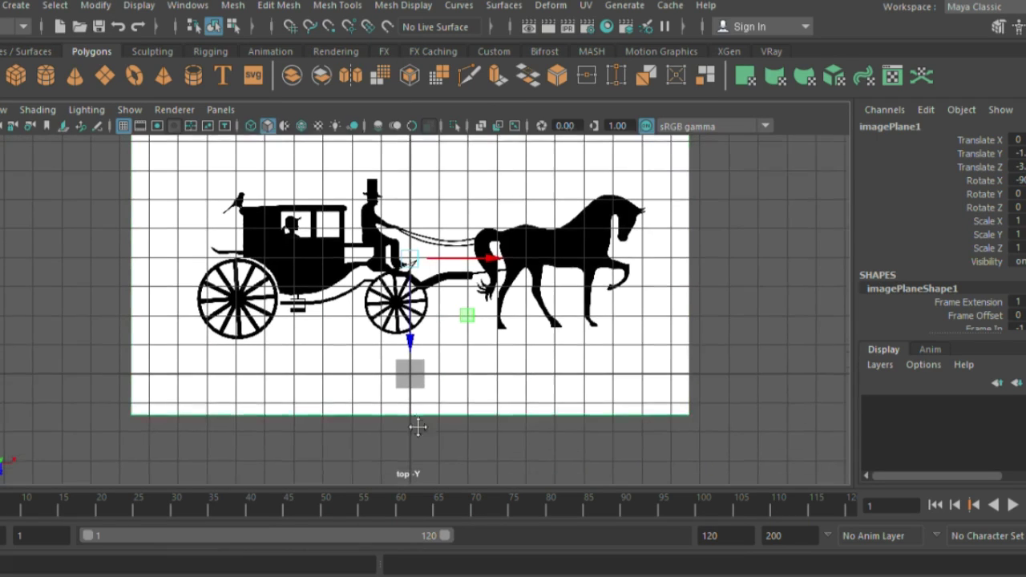
pyautogui.moveTo(408, 419)
pyautogui.mouseDown()
pyautogui.moveTo(298, 332)
pyautogui.moveTo(262, 282)
pyautogui.mouseUp()
# Set the polyPlane1 Subdivisions Width and Height to 1
pyautogui.press('f')
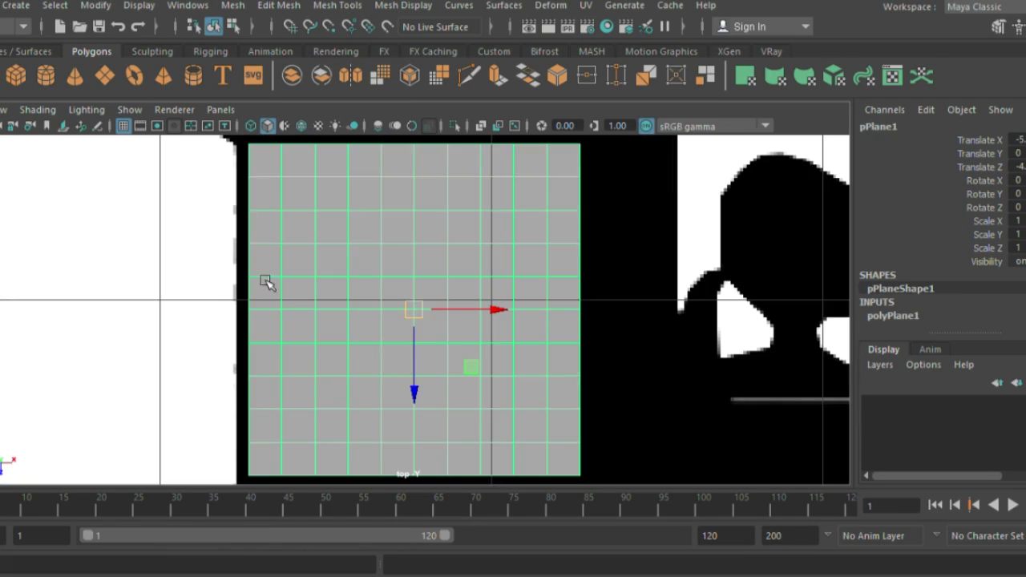
pyautogui.click(906, 316)
pyautogui.click(944, 284)
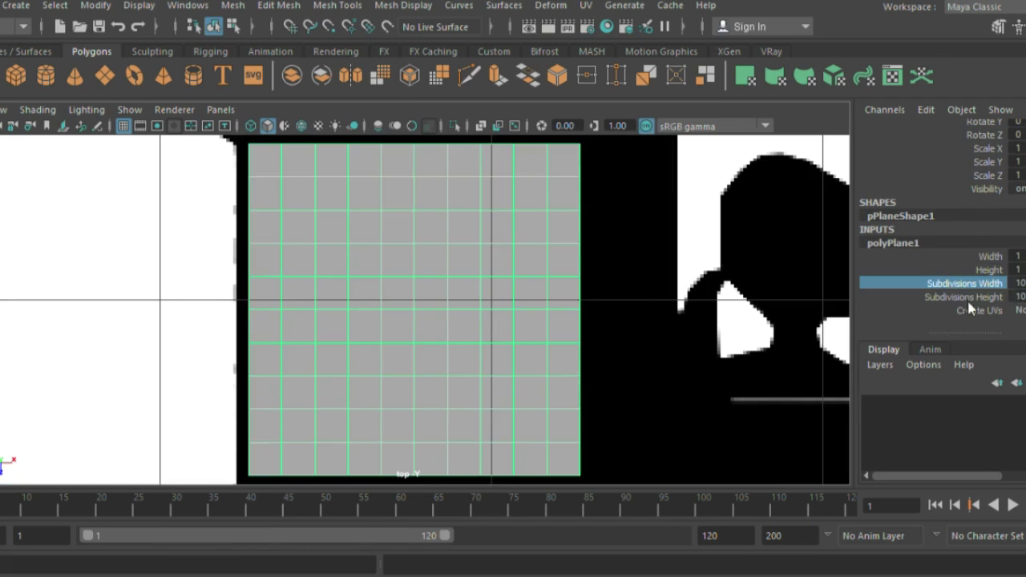
pyautogui.moveTo(553, 301); pyautogui.dragTo(441, 300, button='middle')
pyautogui.click(962, 296)
pyautogui.moveTo(694, 294); pyautogui.dragTo(381, 312, button='middle')
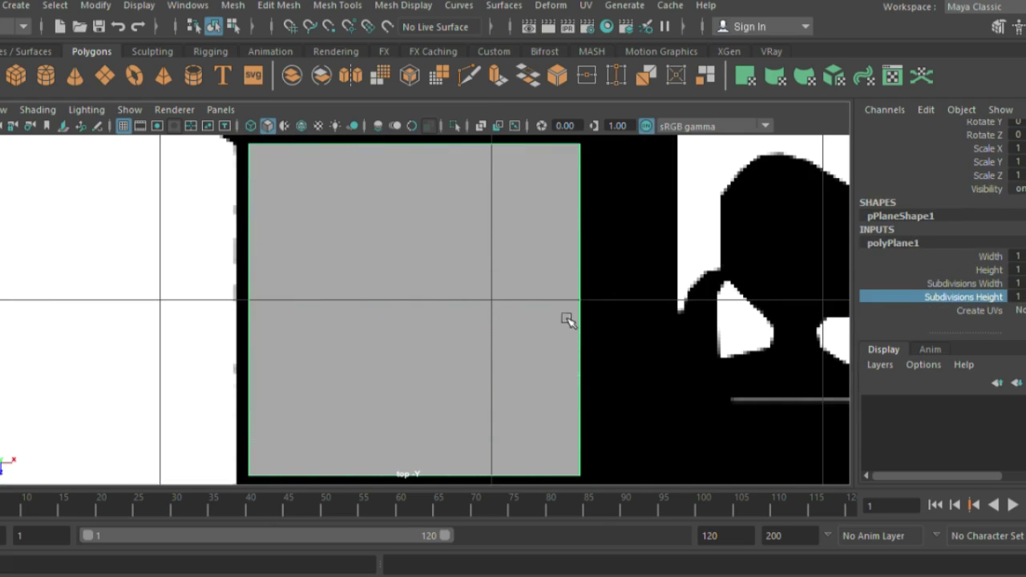
# Scale the plane up to about 1.3 and move it over the carriage body's front
pyautogui.press('w')
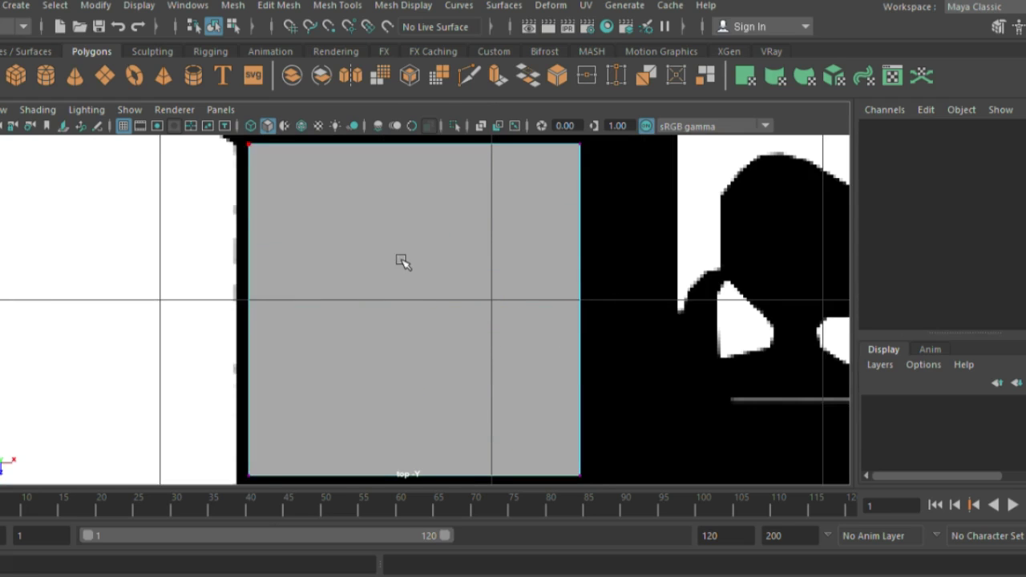
pyautogui.moveTo(401, 259); pyautogui.dragTo(481, 107, button='right')
pyautogui.scroll(-3, 408, 321)
pyautogui.scroll(-1, 409, 321)
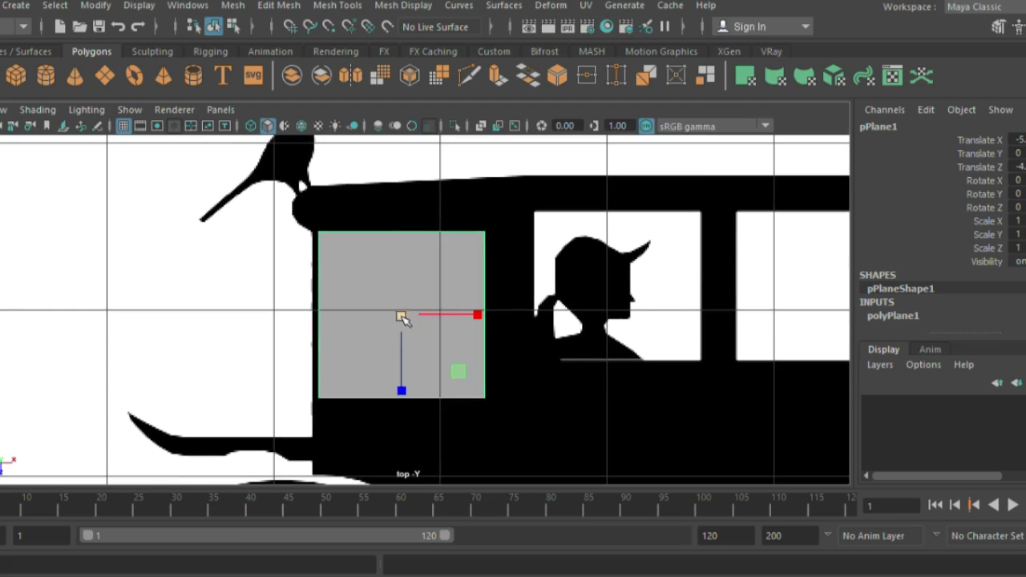
pyautogui.moveTo(402, 314); pyautogui.dragTo(445, 383)
pyautogui.moveTo(432, 318); pyautogui.dragTo(459, 329)
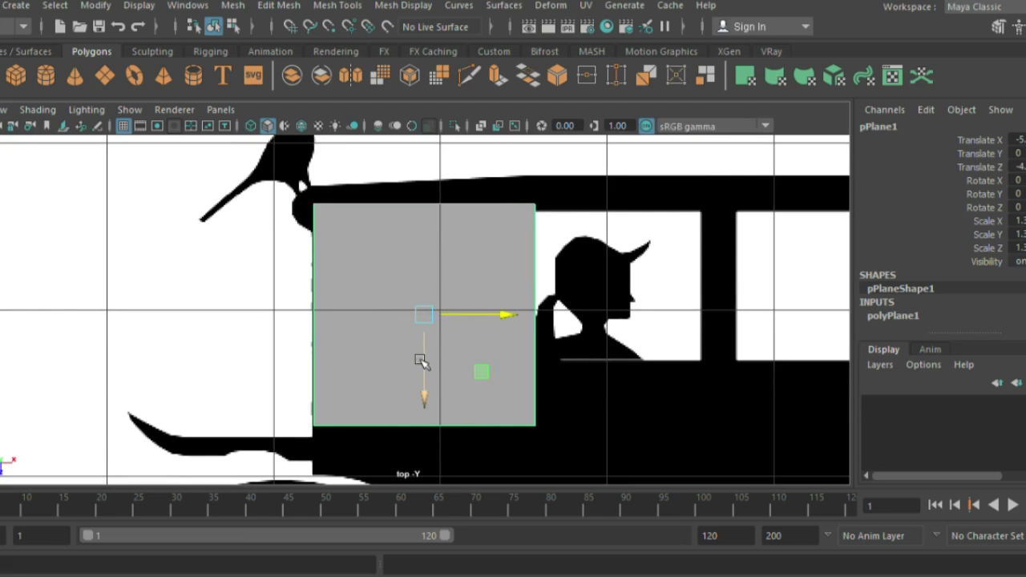
pyautogui.moveTo(420, 360); pyautogui.dragTo(422, 332)
pyautogui.keyDown('alt'); pyautogui.moveTo(423, 337); pyautogui.dragTo(377, 274, button='middle'); pyautogui.keyUp('alt')
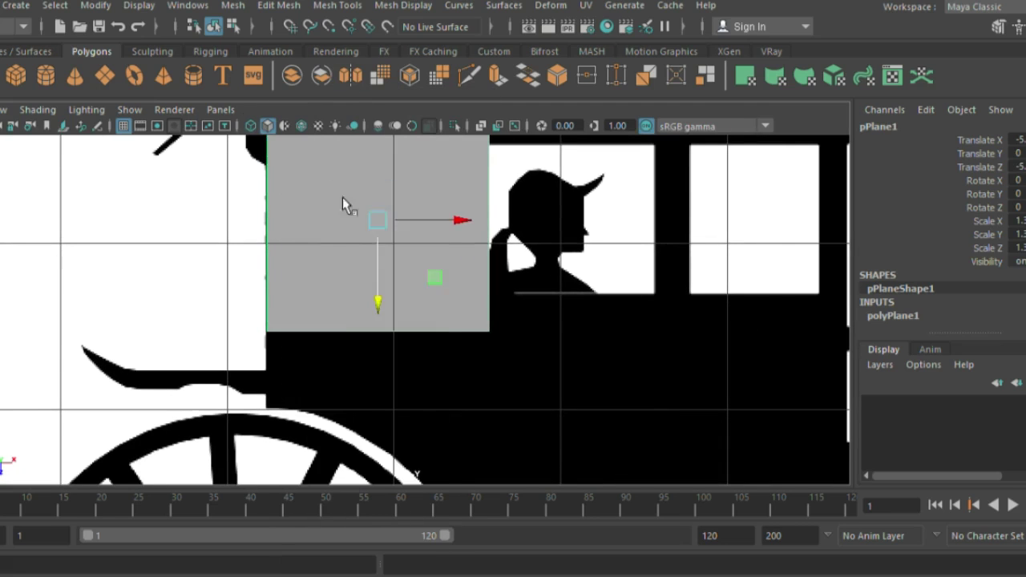
# Stretch the plane's bottom edge down to just above the large wheel
pyautogui.press('F10')
pyautogui.click(343, 330)
pyautogui.moveTo(378, 377); pyautogui.dragTo(399, 465)
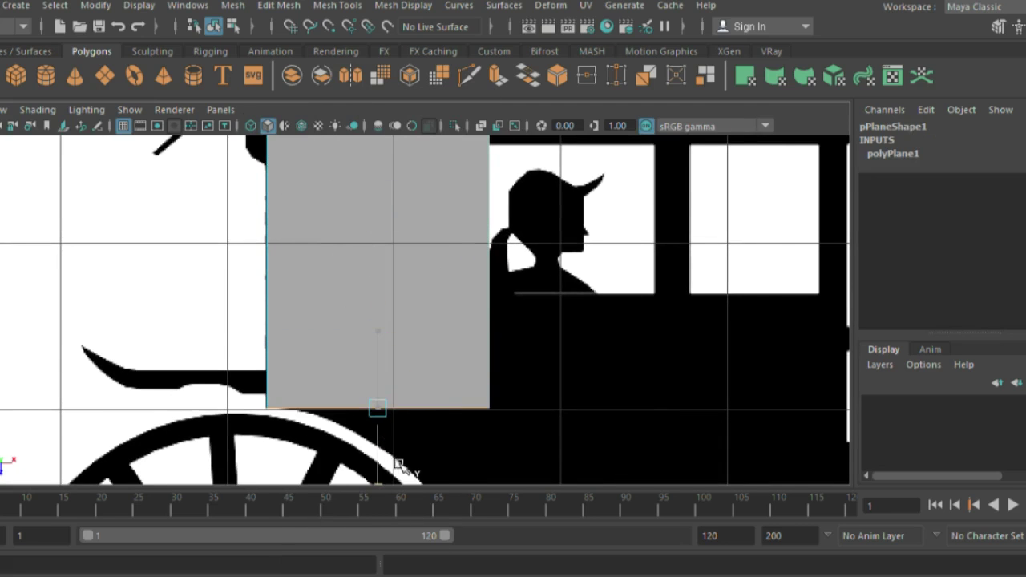
pyautogui.moveTo(399, 464)
pyautogui.keyDown('alt'); pyautogui.mouseDown(button='middle')
pyautogui.moveTo(360, 344)
pyautogui.moveTo(350, 355)
pyautogui.mouseUp(button='middle'); pyautogui.keyUp('alt')
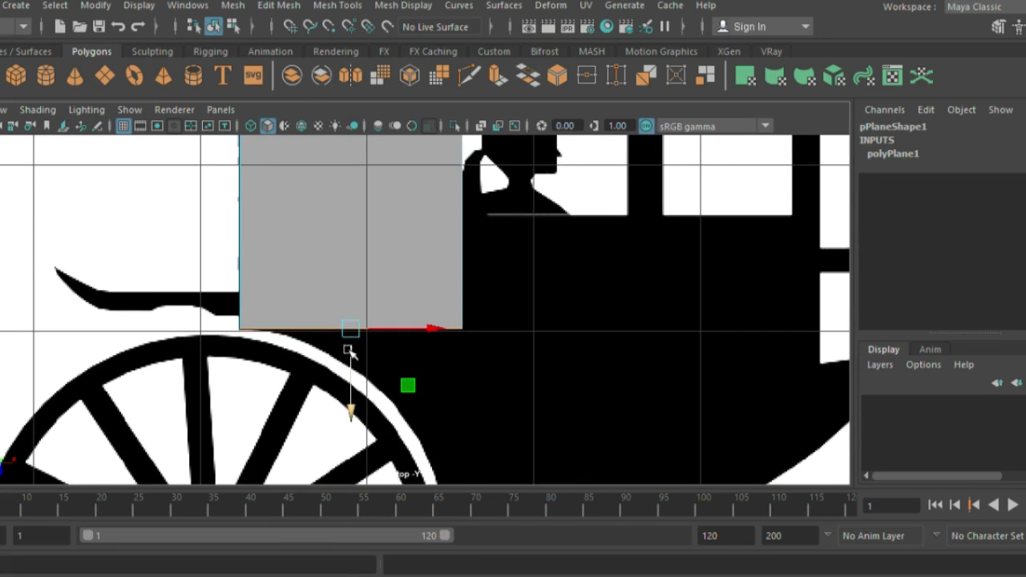
# Insert ten vertical edge loops across the body plane
pyautogui.click(325, 10)
pyautogui.click(489, 133)
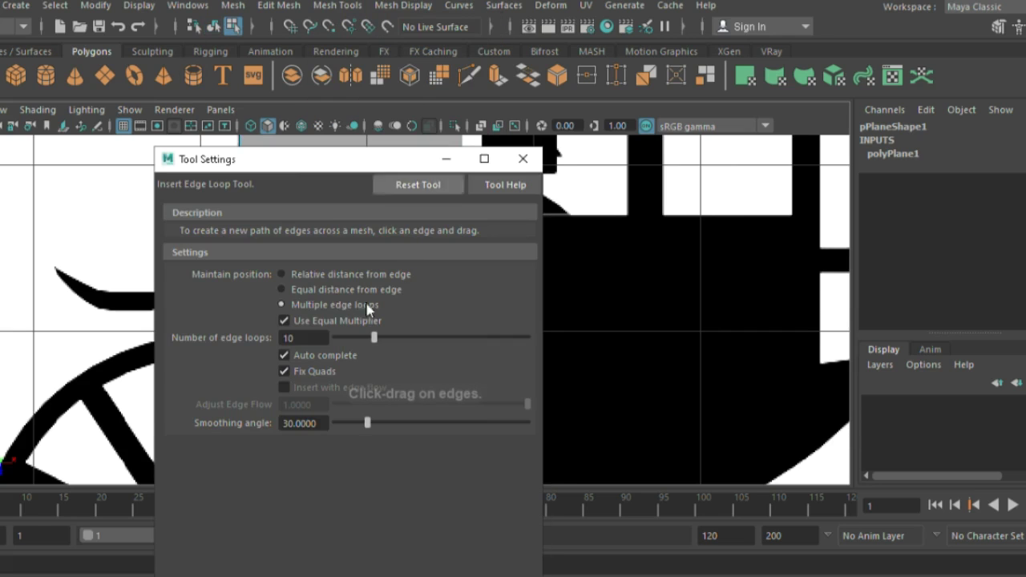
pyautogui.click(522, 158)
pyautogui.click(359, 329)
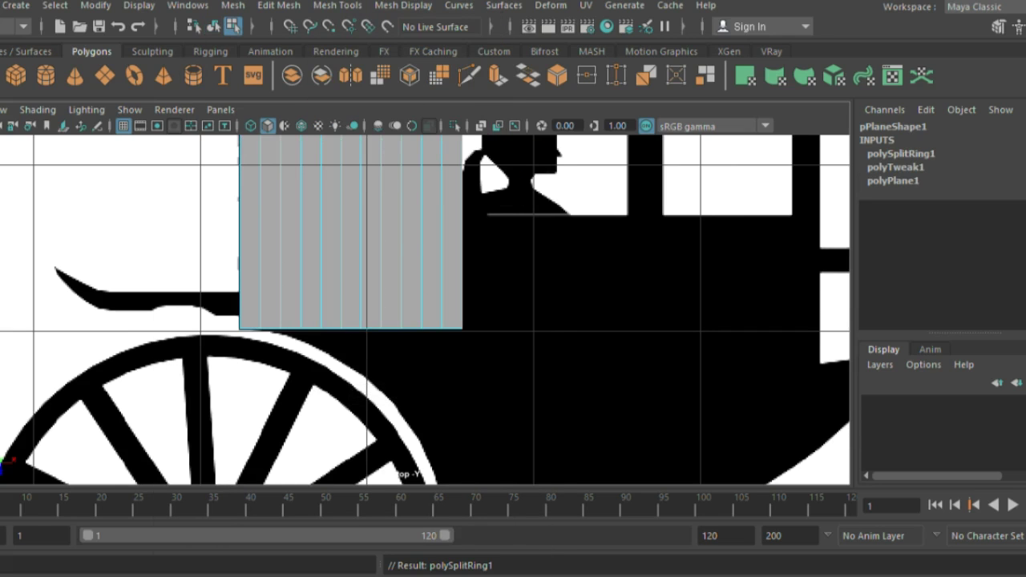
pyautogui.moveTo(345, 124); pyautogui.dragTo(253, 152, button='right')
pyautogui.scroll(1, 300, 366)
pyautogui.scroll(3, 85, 350)
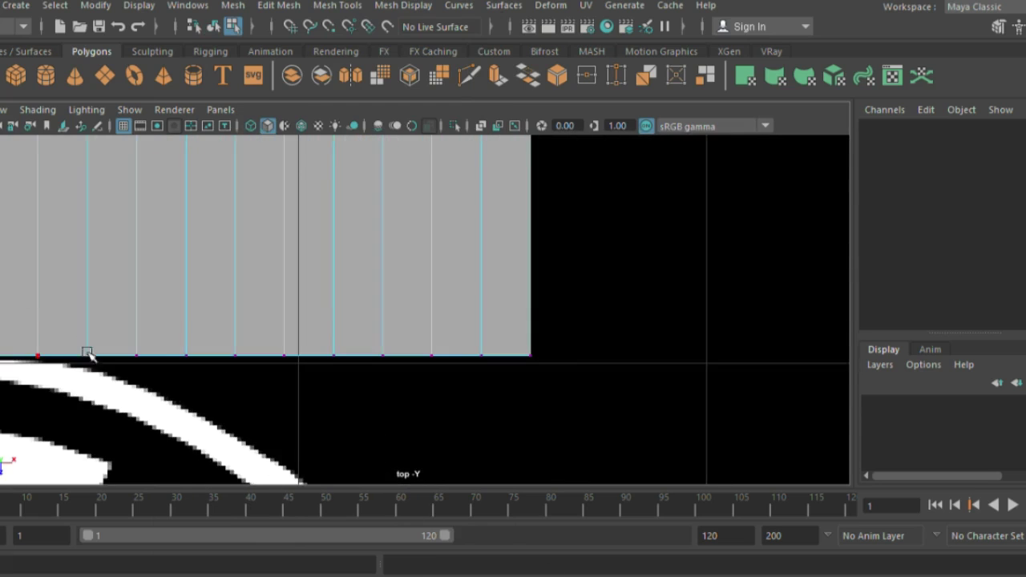
pyautogui.scroll(-2, 172, 350)
# Pull the first bottom-edge vertices down along the wheel curve
pyautogui.click(176, 345)
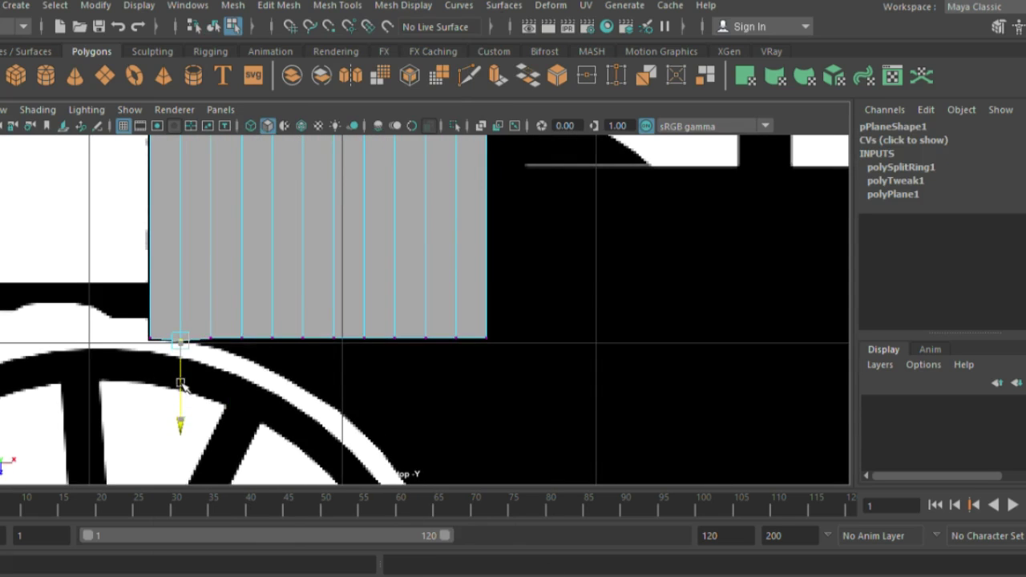
pyautogui.moveTo(211, 338); pyautogui.dragTo(207, 378)
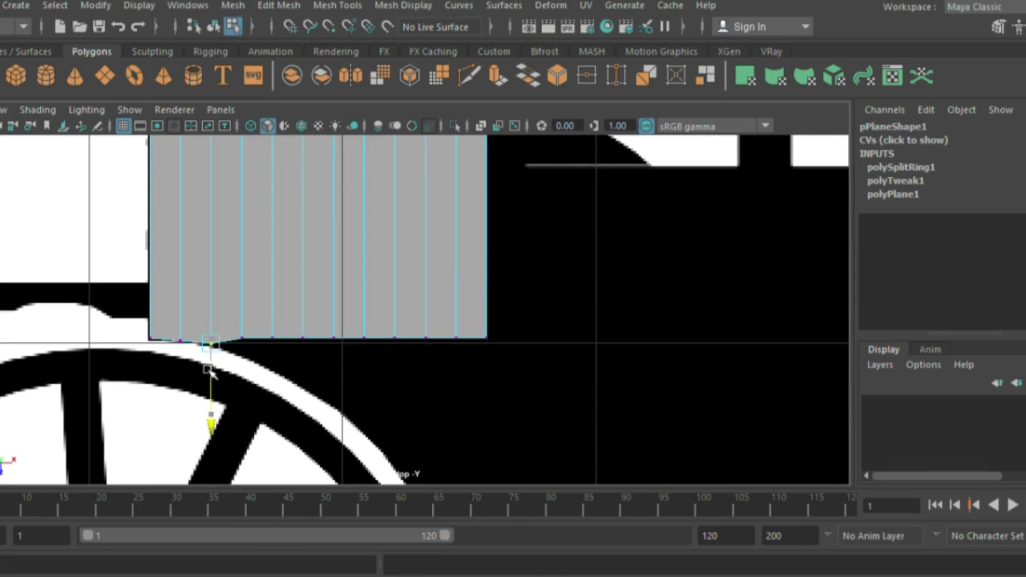
pyautogui.click(241, 338)
pyautogui.moveTo(242, 371); pyautogui.dragTo(244, 386)
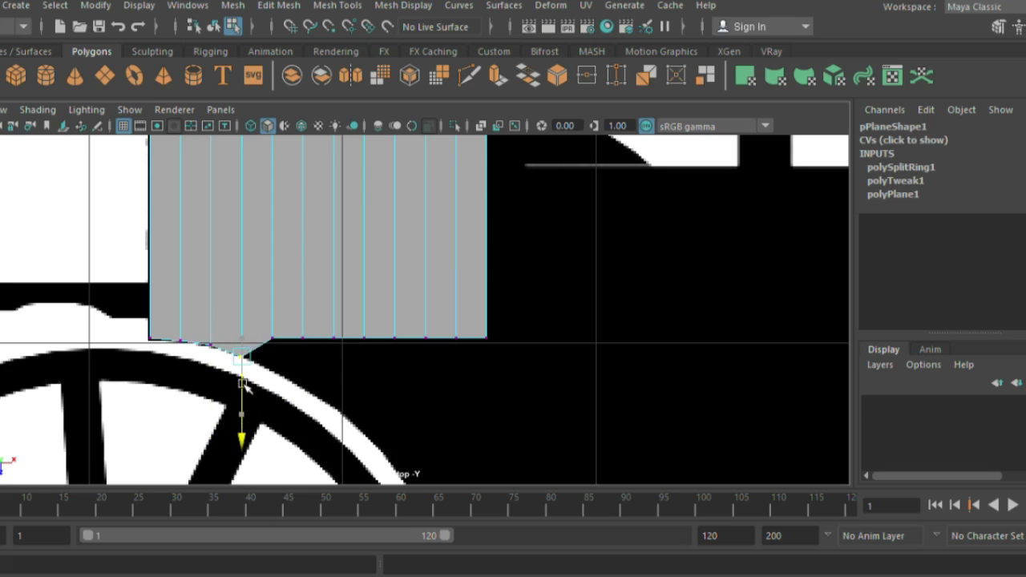
pyautogui.scroll(-5, 281, 377)
# Move the bottom corner vertices to level the plane's bottom edge
pyautogui.click(429, 314)
pyautogui.moveTo(427, 347); pyautogui.dragTo(425, 505)
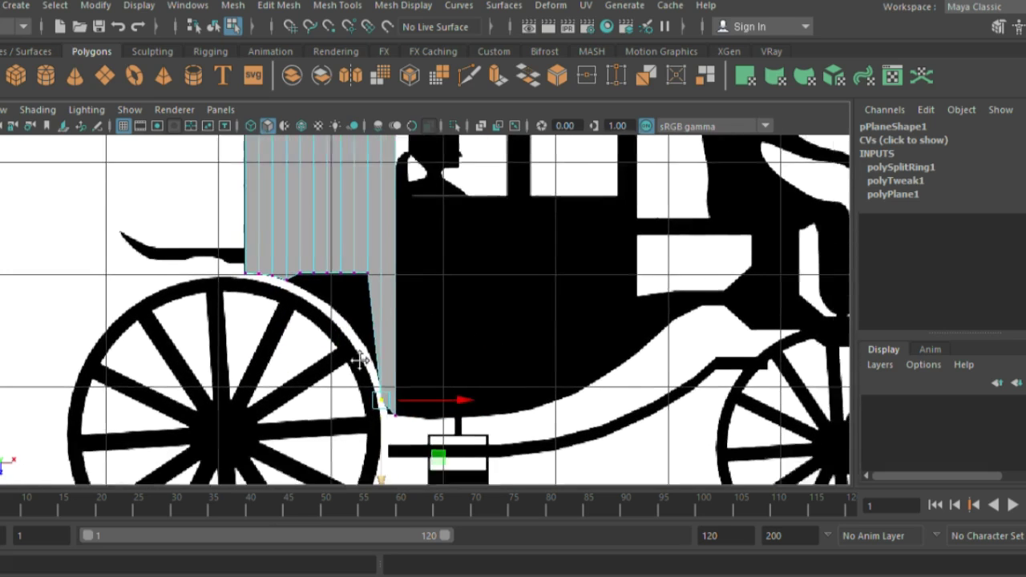
pyautogui.scroll(3, 425, 432)
pyautogui.scroll(3, 425, 433)
pyautogui.moveTo(331, 377); pyautogui.dragTo(339, 403)
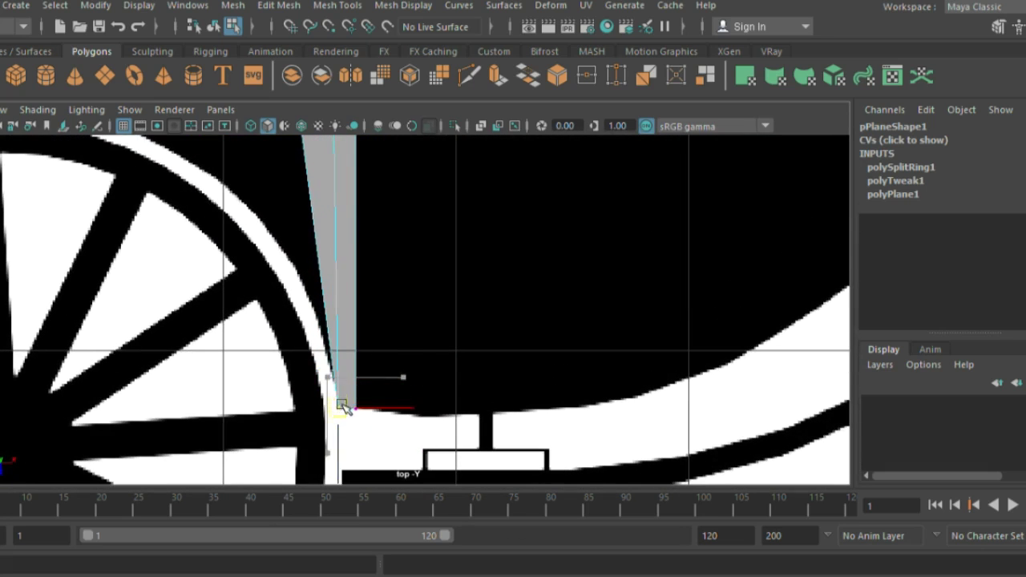
pyautogui.scroll(3, 509, 474)
pyautogui.scroll(2, 255, 425)
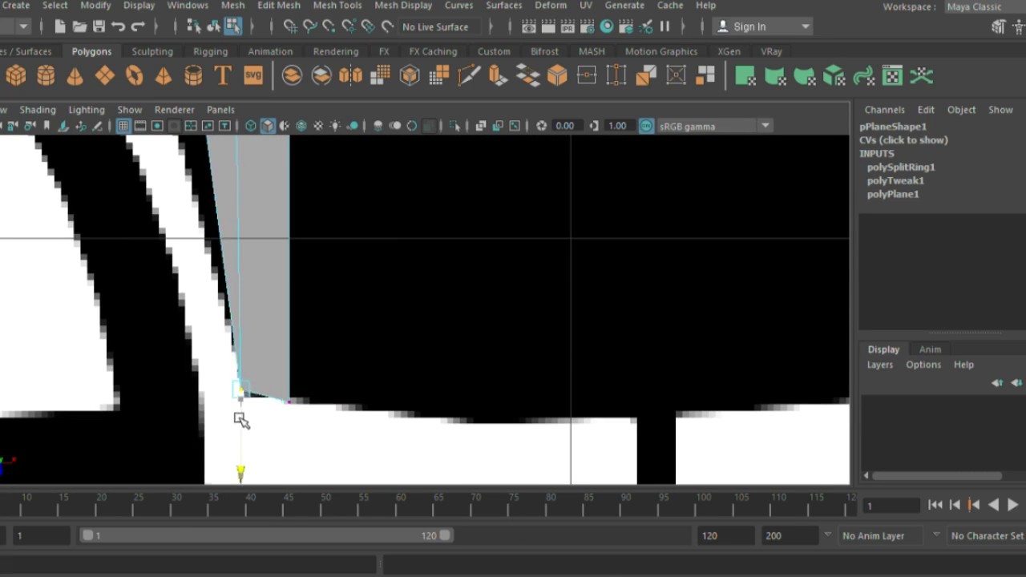
pyautogui.moveTo(263, 406); pyautogui.dragTo(277, 410)
pyautogui.click(289, 399)
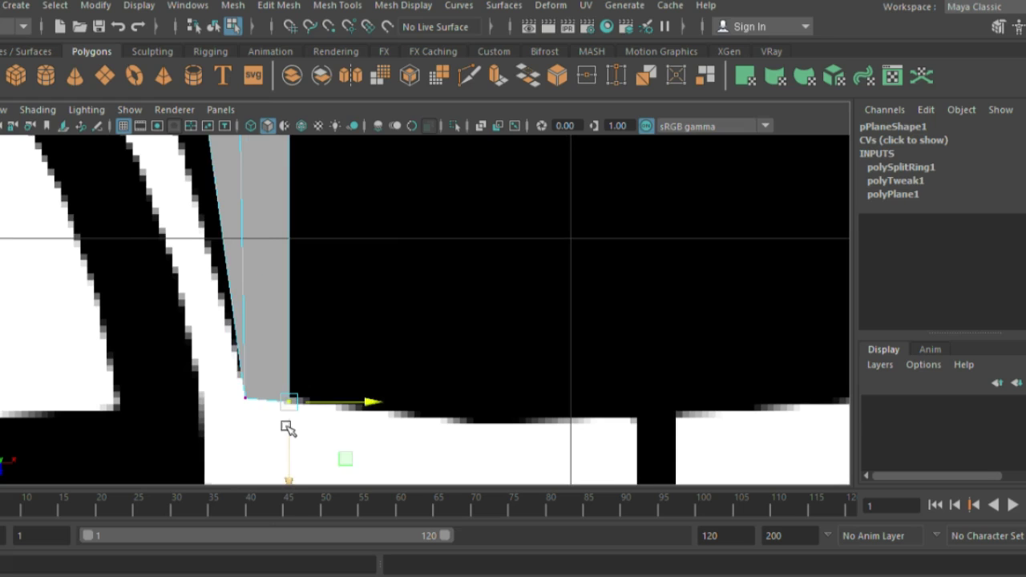
pyautogui.scroll(-5, 286, 242)
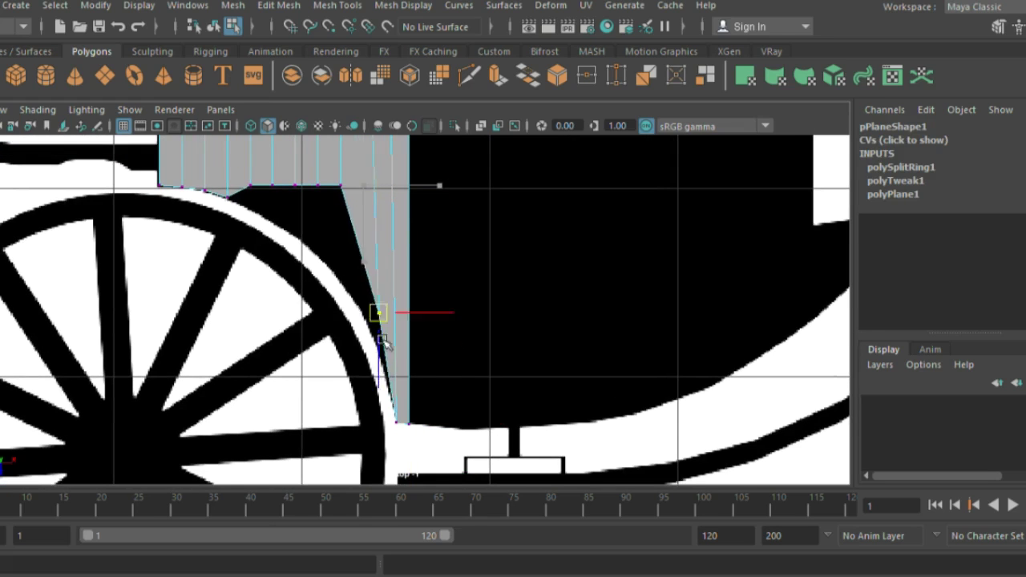
# Fit the lower slanted-edge vertices onto the rear wheel's rim outline
pyautogui.click(383, 380)
pyautogui.moveTo(383, 380); pyautogui.dragTo(389, 382)
pyautogui.click(340, 194)
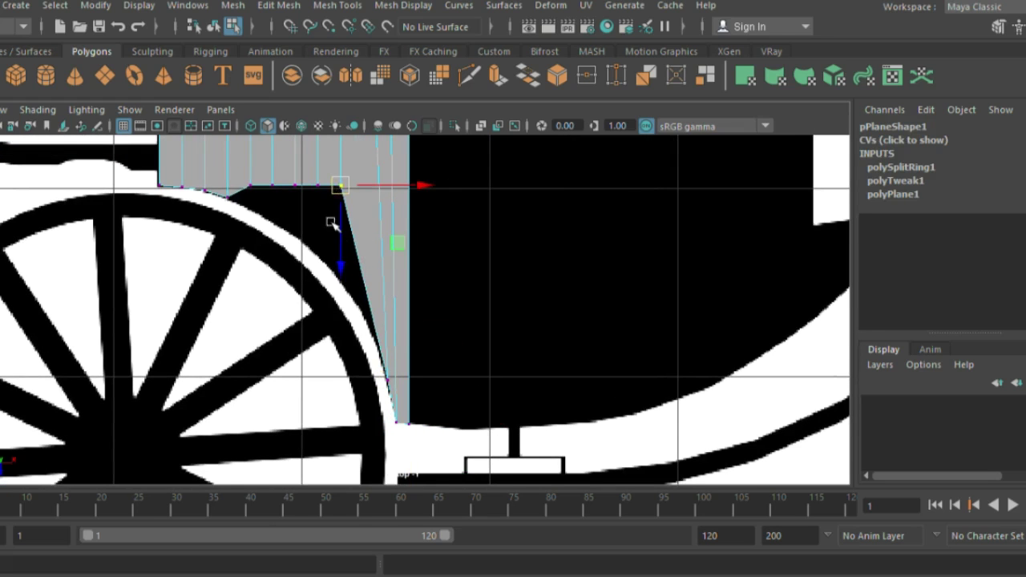
pyautogui.moveTo(340, 194); pyautogui.dragTo(341, 320)
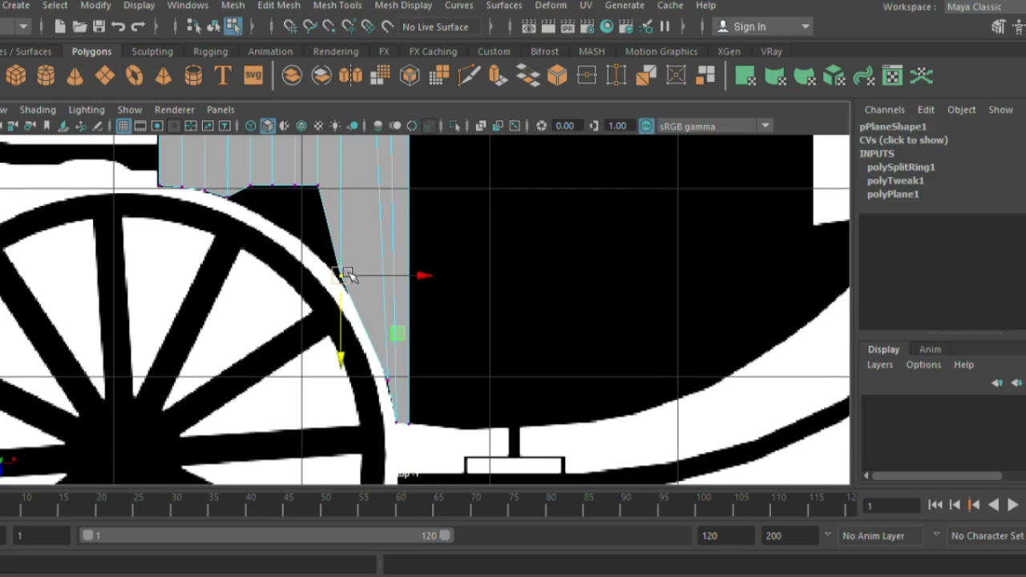
pyautogui.moveTo(346, 275); pyautogui.dragTo(391, 286)
pyautogui.click(371, 343)
pyautogui.moveTo(384, 355); pyautogui.dragTo(413, 380)
pyautogui.click(387, 380)
# Align the vertices higher up the slanted edge with the wheel rim curve
pyautogui.click(319, 186)
pyautogui.click(336, 222)
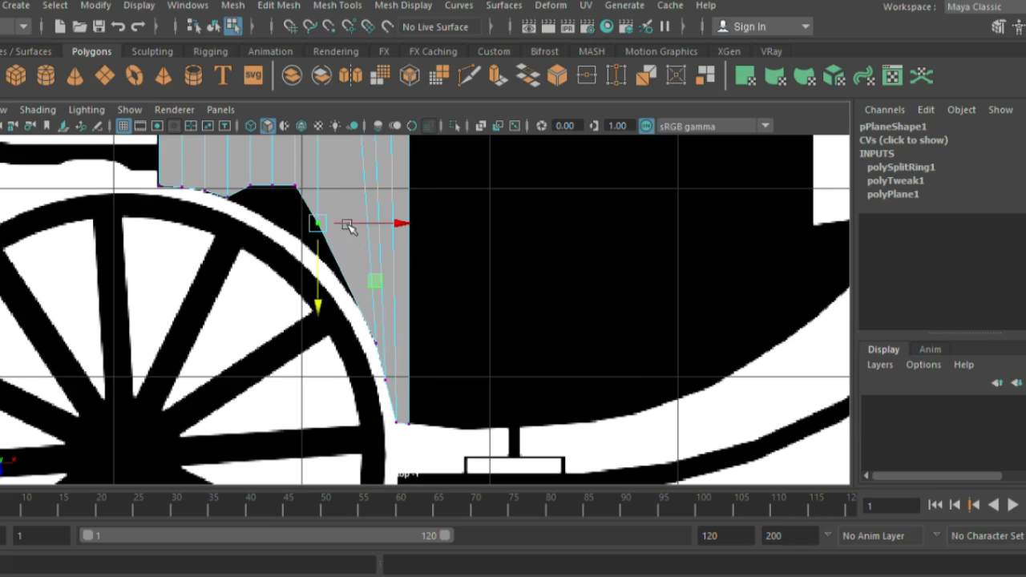
pyautogui.moveTo(352, 222); pyautogui.dragTo(341, 222)
pyautogui.click(331, 258)
pyautogui.moveTo(357, 266); pyautogui.dragTo(349, 313)
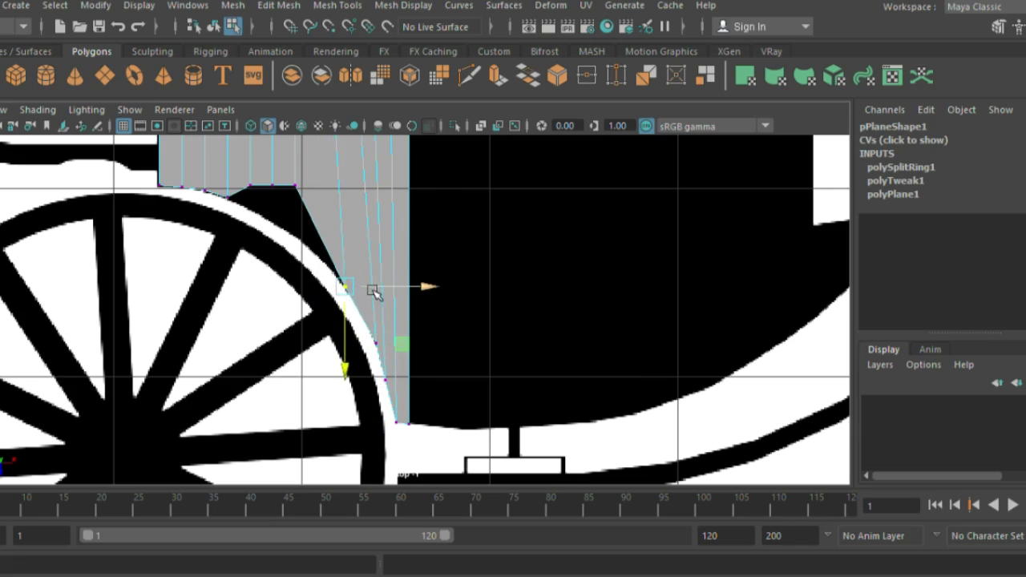
pyautogui.click(296, 186)
pyautogui.click(295, 236)
pyautogui.moveTo(320, 186)
pyautogui.mouseDown()
pyautogui.moveTo(278, 186)
pyautogui.moveTo(252, 229)
pyautogui.mouseUp()
# Pull the top corner vertex down onto the wheel rim and return to object mode
pyautogui.click(272, 186)
pyautogui.click(272, 222)
pyautogui.click(250, 186)
pyautogui.scroll(2, 407, 348)
pyautogui.moveTo(407, 348)
pyautogui.keyDown('alt'); pyautogui.mouseDown(button='middle')
pyautogui.moveTo(409, 384)
pyautogui.moveTo(454, 455)
pyautogui.mouseUp(button='middle'); pyautogui.keyUp('alt')
pyautogui.moveTo(183, 226); pyautogui.dragTo(201, 200, button='right')
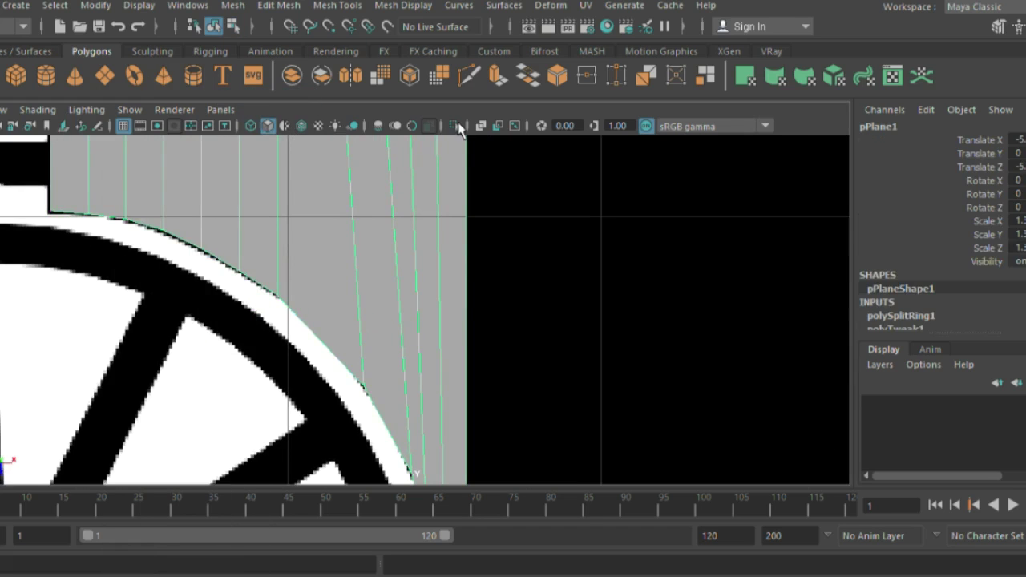
# Isolate the body plane to inspect its outline, then restore the silhouette view
pyautogui.click(455, 126)
pyautogui.click(428, 267)
pyautogui.keyDown('alt'); pyautogui.moveTo(429, 267); pyautogui.dragTo(339, 293, button='middle'); pyautogui.keyUp('alt')
pyautogui.scroll(3, 561, 441)
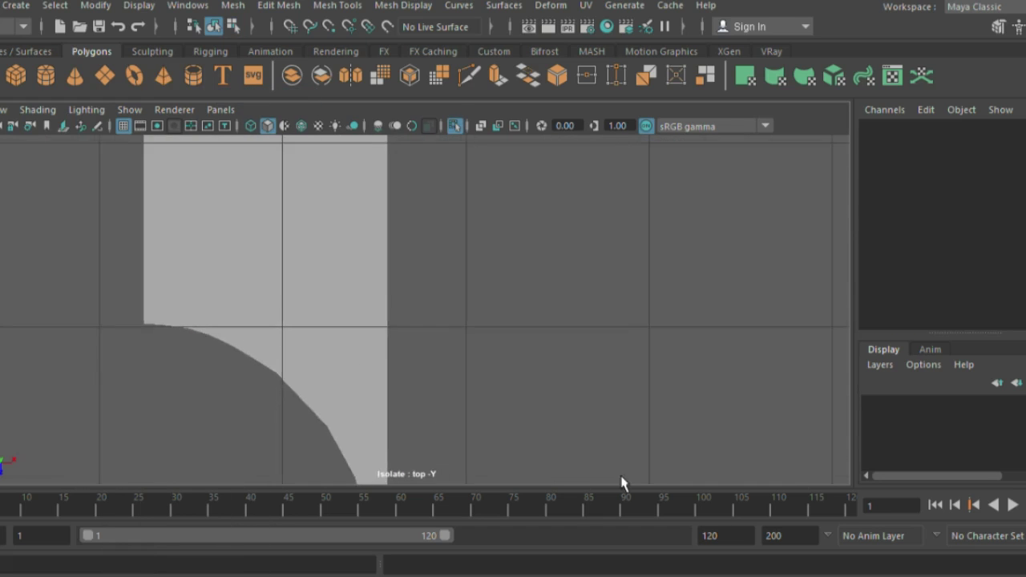
pyautogui.scroll(2, 364, 305)
pyautogui.click(311, 270)
pyautogui.click(454, 126)
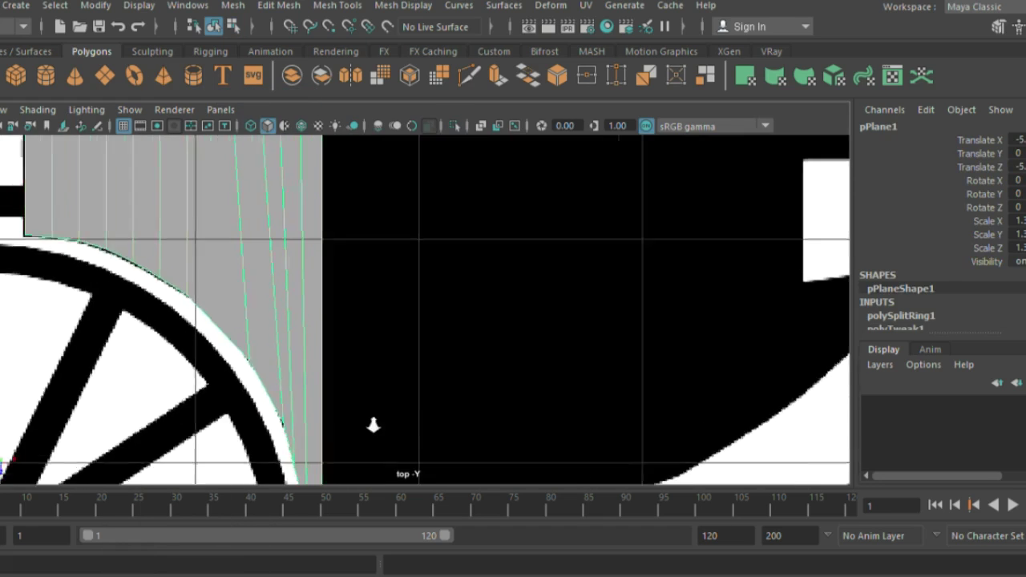
pyautogui.moveTo(278, 262); pyautogui.dragTo(201, 156, button='right')
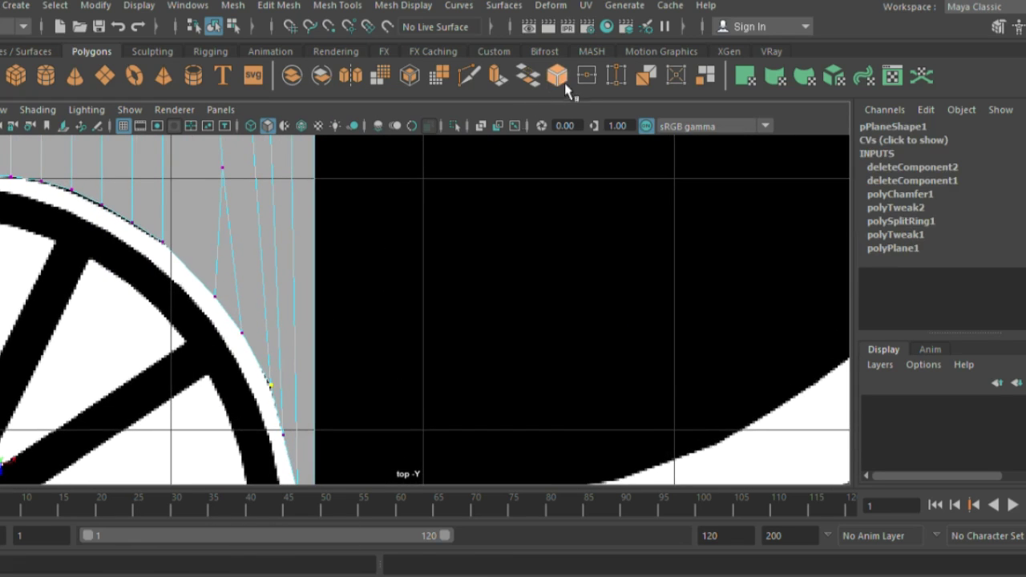
# Chamfer the selected rim vertices and check the result with Isolate Select
pyautogui.click(559, 78)
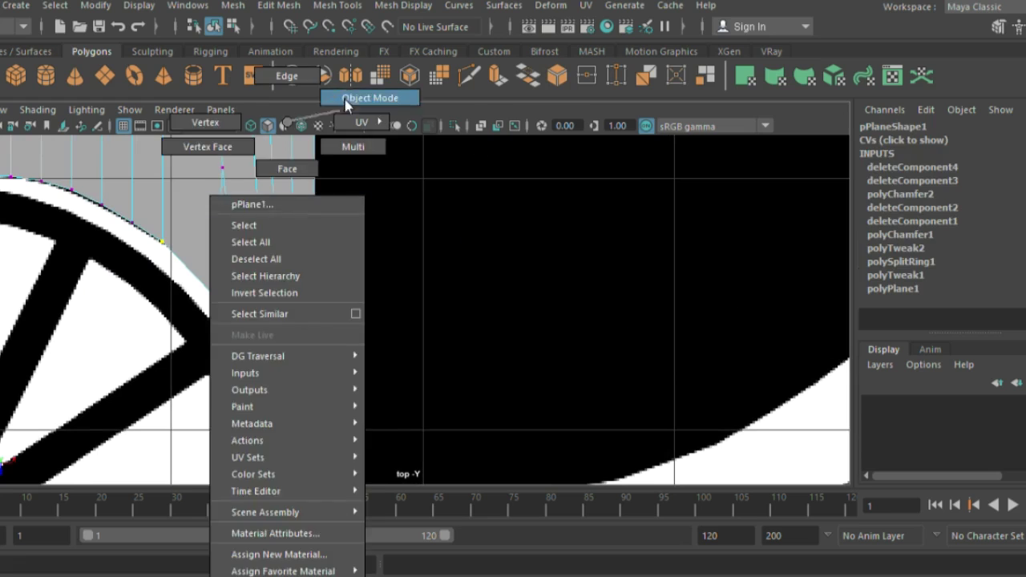
pyautogui.moveTo(286, 140); pyautogui.dragTo(385, 137, button='right')
pyautogui.click(454, 126)
pyautogui.click(407, 249)
pyautogui.scroll(-3, 407, 249)
pyautogui.click(455, 126)
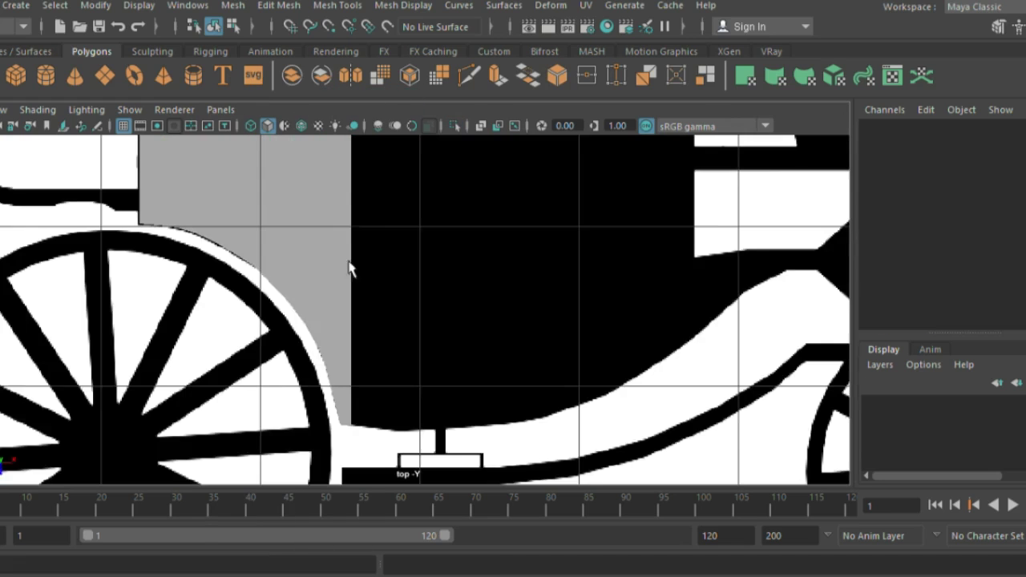
pyautogui.scroll(2, 350, 268)
pyautogui.scroll(3, 323, 291)
# Move a chamfered vertex to follow the wheel rim more closely
pyautogui.click(307, 287)
pyautogui.moveTo(307, 287); pyautogui.dragTo(141, 277, button='right')
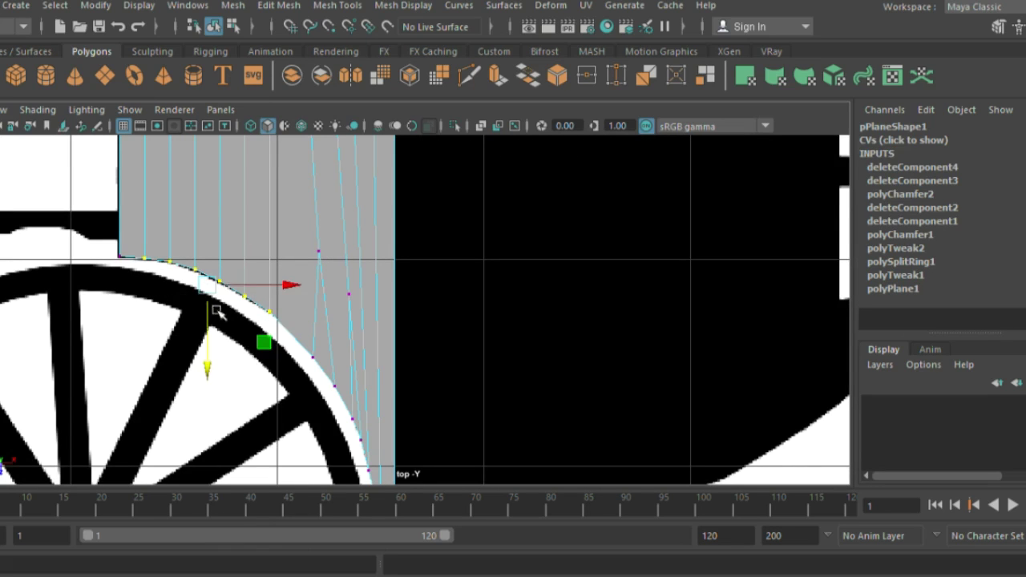
pyautogui.moveTo(214, 307); pyautogui.dragTo(205, 321)
pyautogui.click(123, 258)
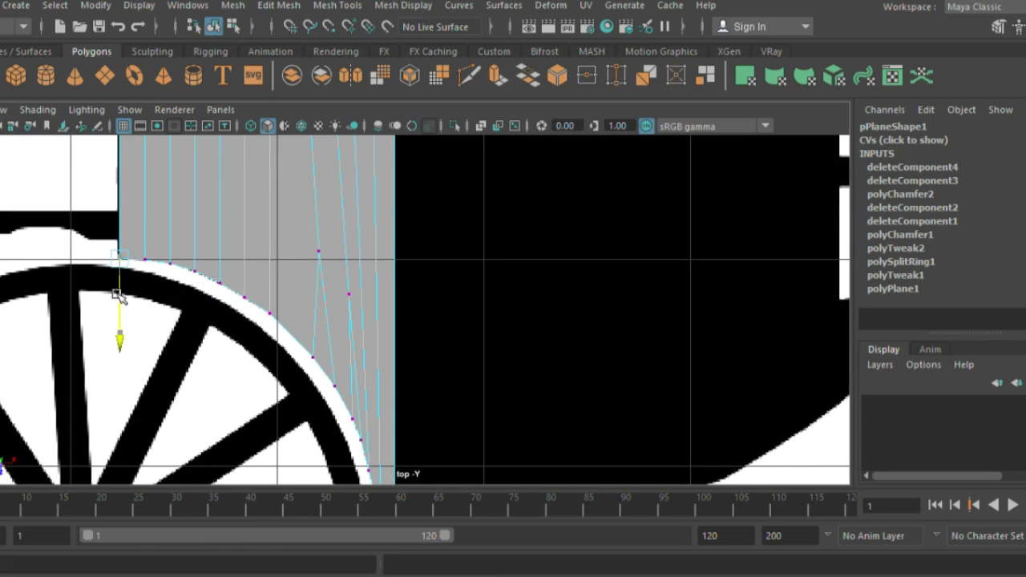
pyautogui.moveTo(117, 295); pyautogui.dragTo(294, 257, button='right')
pyautogui.moveTo(221, 295); pyautogui.dragTo(298, 94, button='right')
pyautogui.scroll(-5, 484, 335)
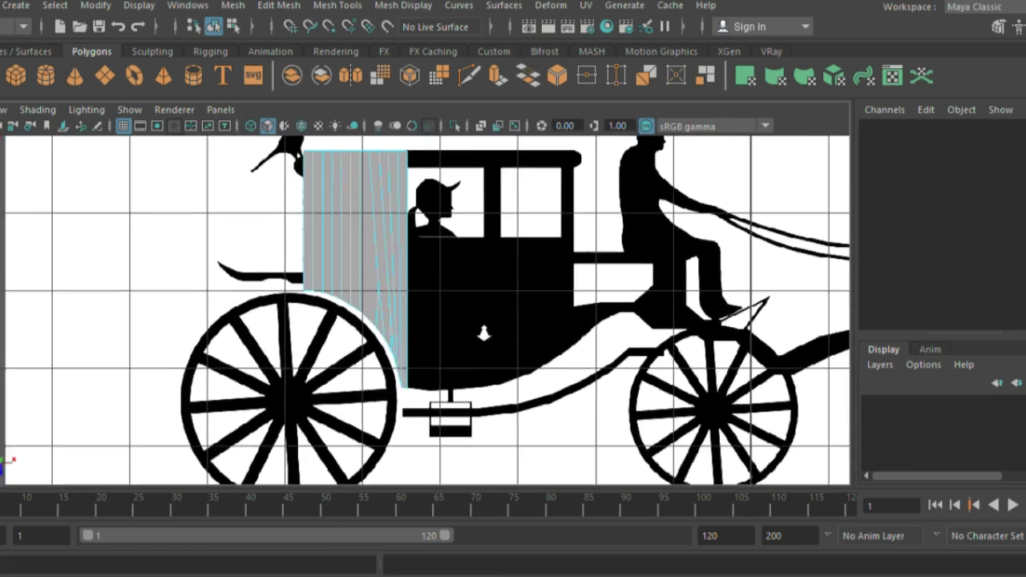
pyautogui.scroll(-3, 483, 334)
pyautogui.moveTo(385, 210); pyautogui.dragTo(371, 124, button='right')
pyautogui.click(377, 226)
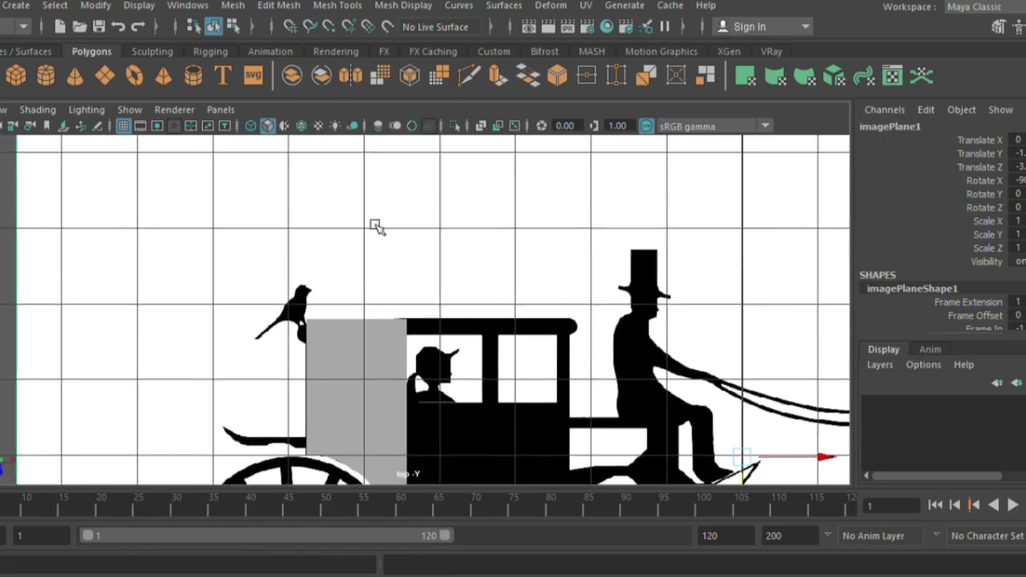
pyautogui.scroll(3, 377, 226)
# Pull the top-left corner vertex down to start rounding the roof corner
pyautogui.click(292, 383)
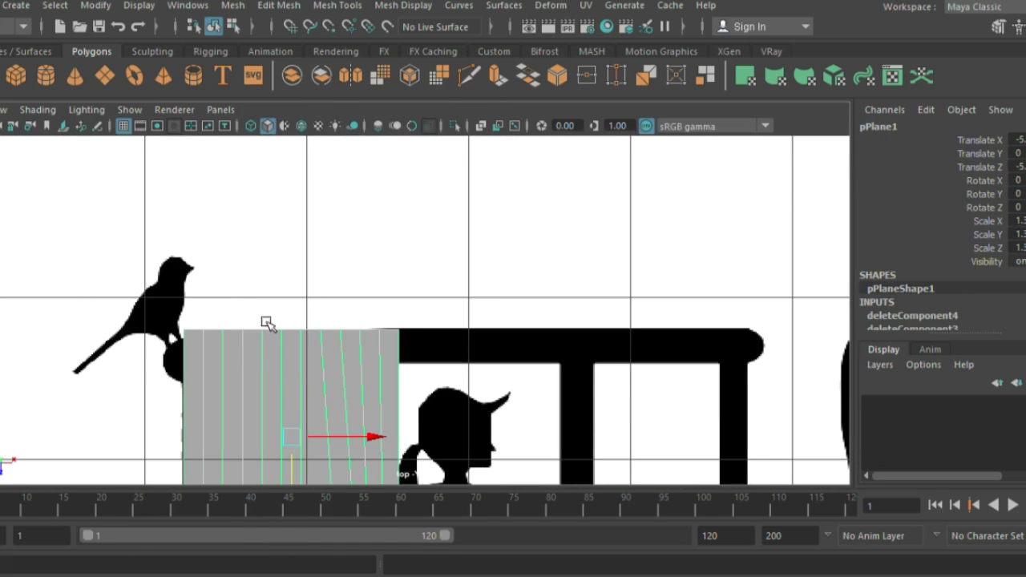
pyautogui.moveTo(212, 342); pyautogui.dragTo(164, 340, button='right')
pyautogui.click(182, 331)
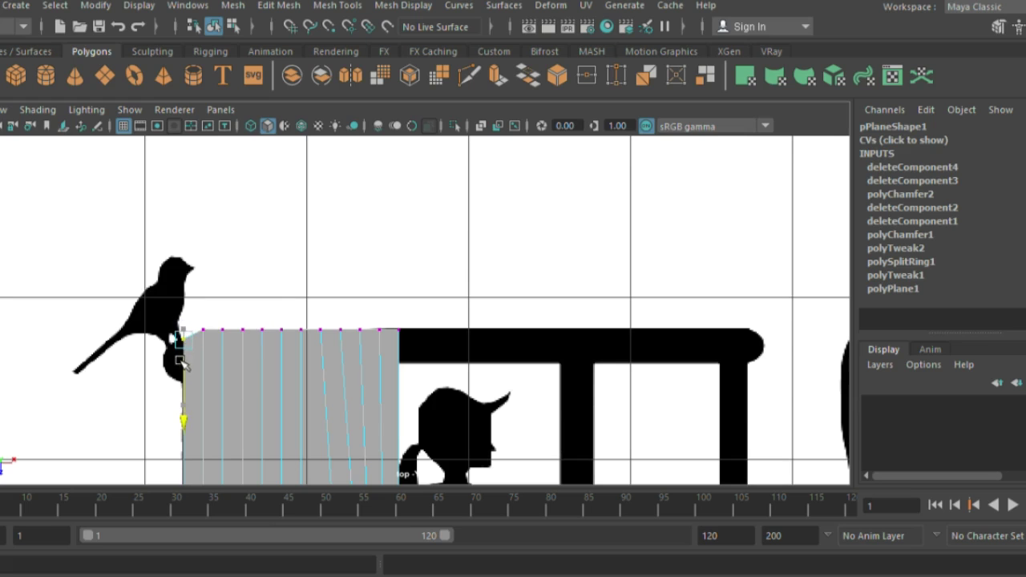
pyautogui.moveTo(203, 322); pyautogui.dragTo(206, 368)
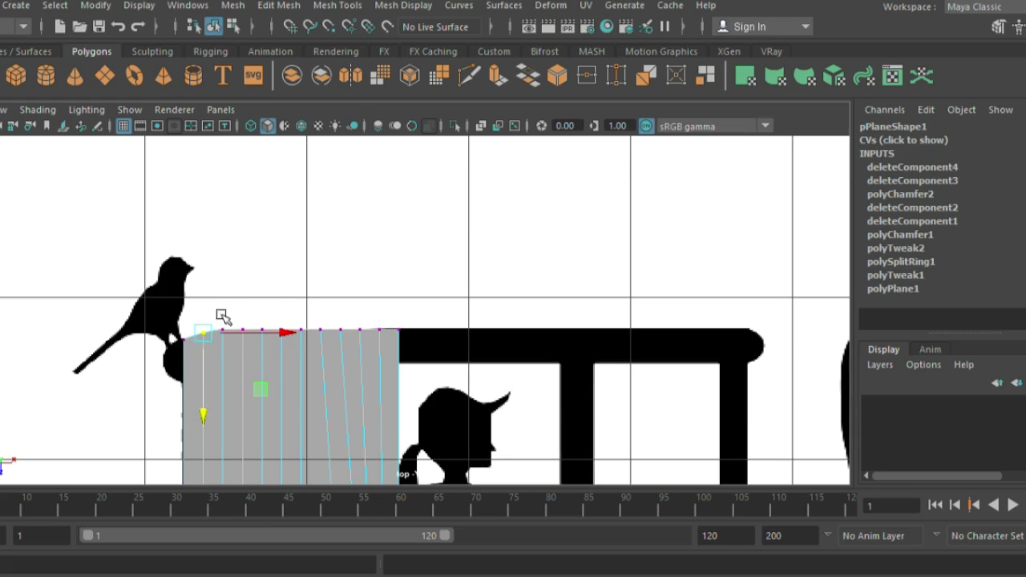
pyautogui.click(222, 335)
pyautogui.moveTo(222, 337); pyautogui.dragTo(222, 305, button='right')
pyautogui.click(222, 329)
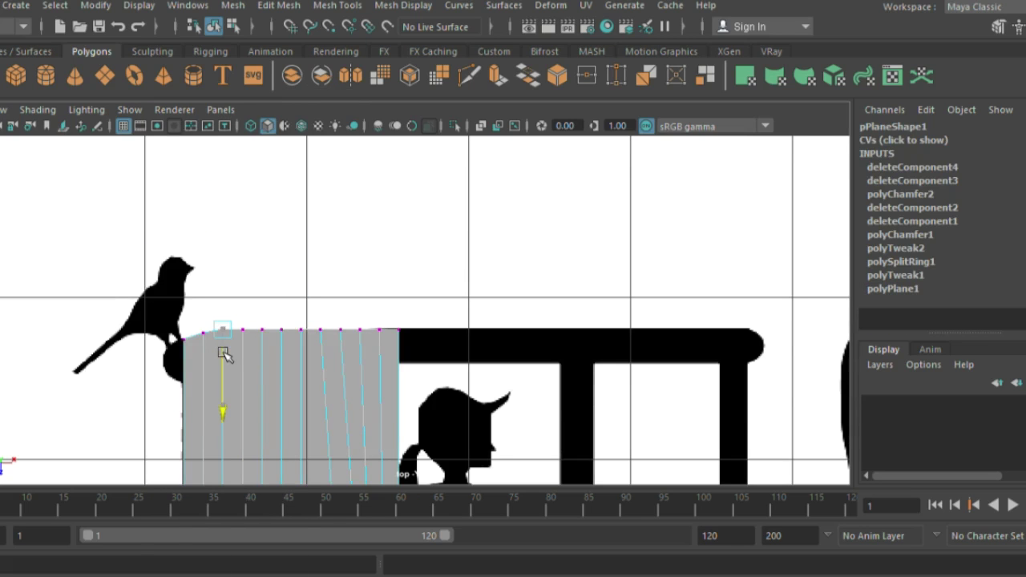
pyautogui.click(203, 358)
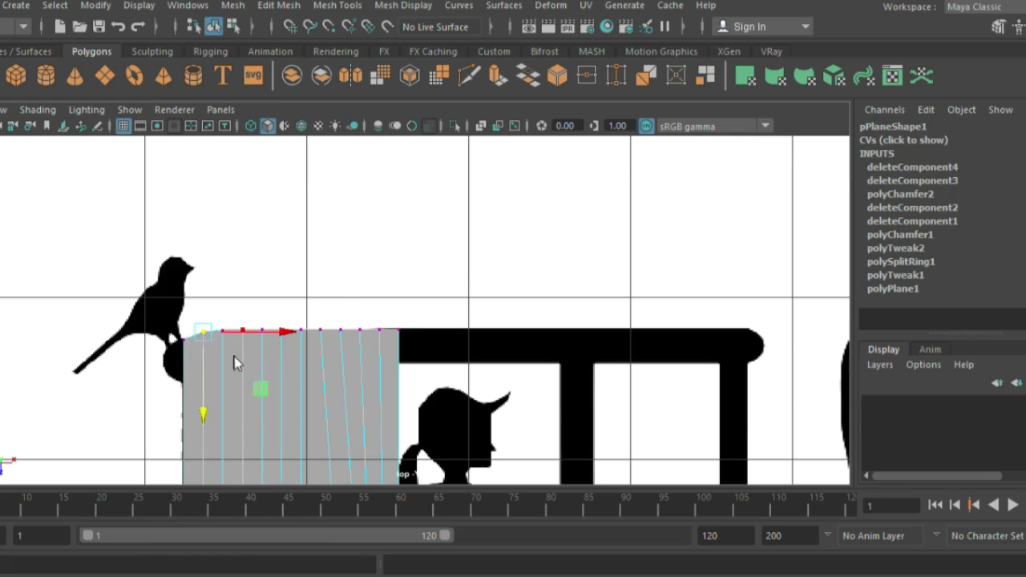
pyautogui.moveTo(235, 363); pyautogui.dragTo(320, 281, button='right')
# Select the top-edge vertices beside the corner to continue the roof's rounded slope
pyautogui.scroll(2, 297, 407)
pyautogui.scroll(2, 494, 337)
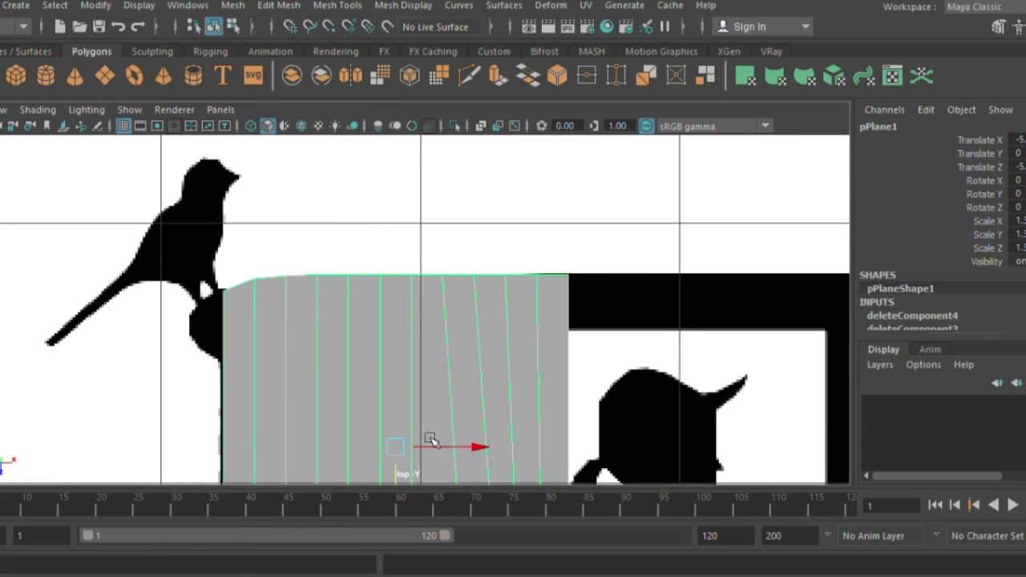
pyautogui.moveTo(200, 188); pyautogui.dragTo(200, 128, button='right')
pyautogui.click(222, 286)
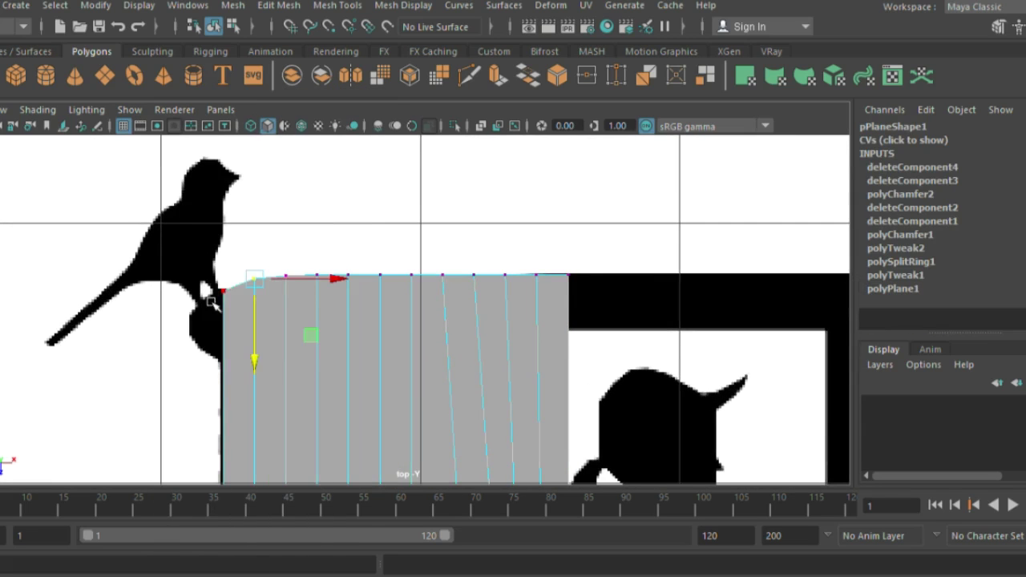
pyautogui.click(255, 317)
pyautogui.click(282, 311)
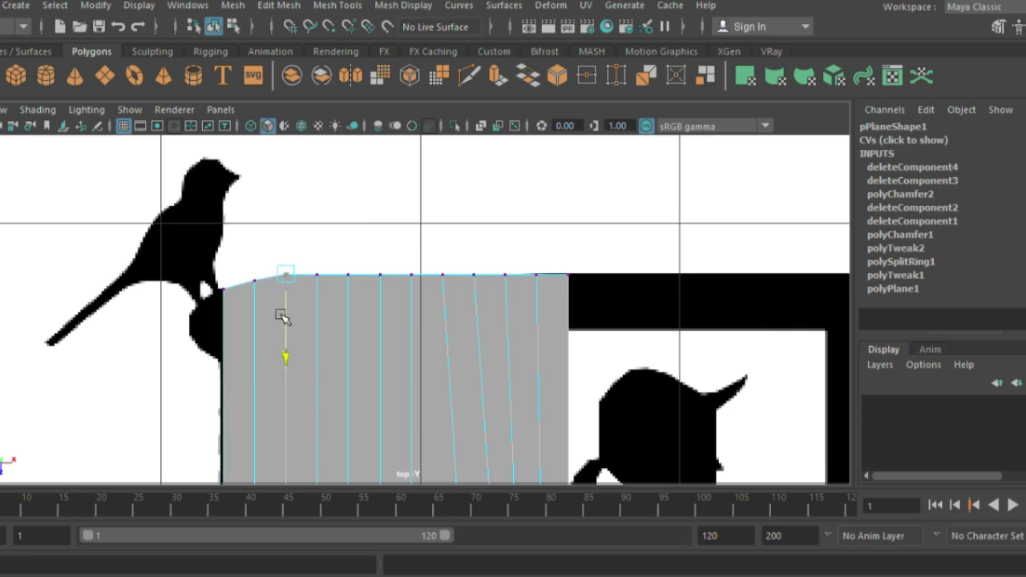
pyautogui.moveTo(309, 309); pyautogui.dragTo(368, 304, button='right')
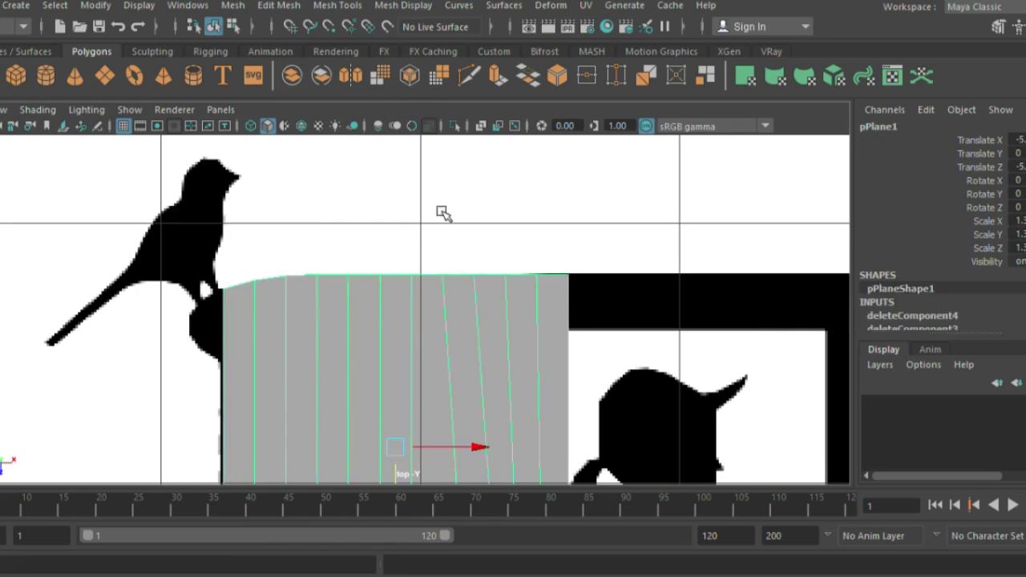
# Insert a horizontal edge loop across the carriage body plane
pyautogui.click(337, 6)
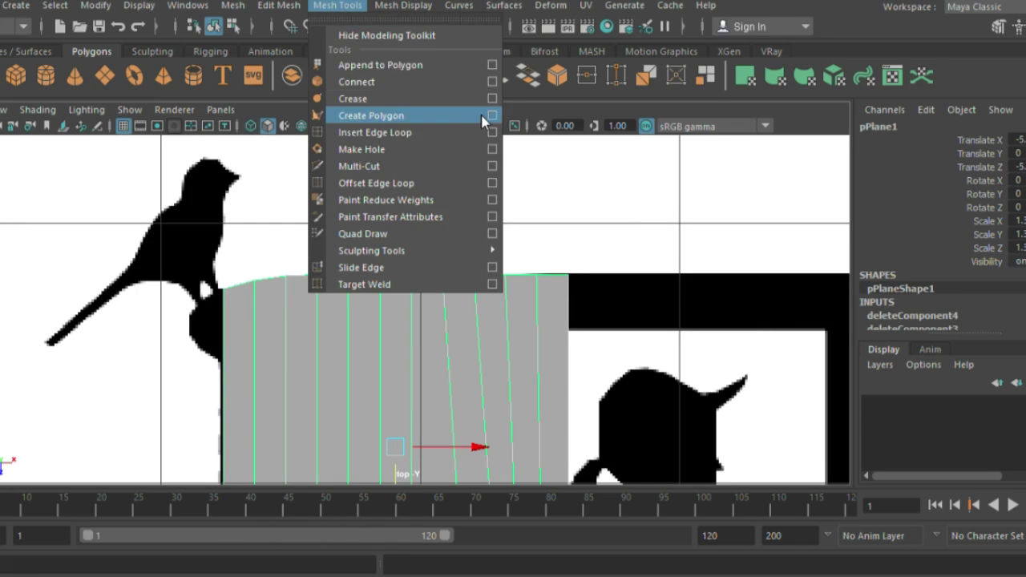
pyautogui.click(493, 130)
pyautogui.click(531, 187)
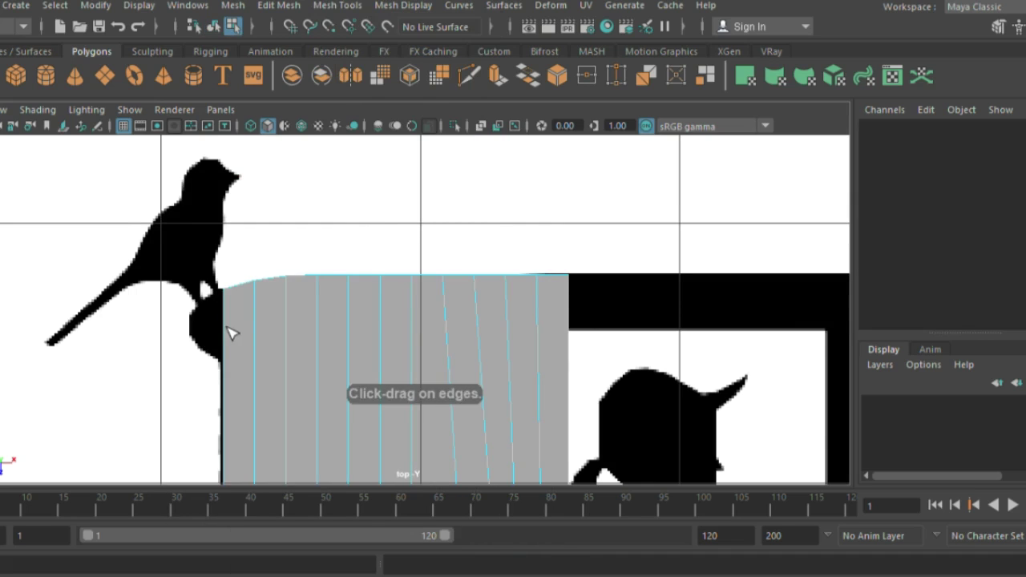
pyautogui.moveTo(229, 335); pyautogui.dragTo(230, 373)
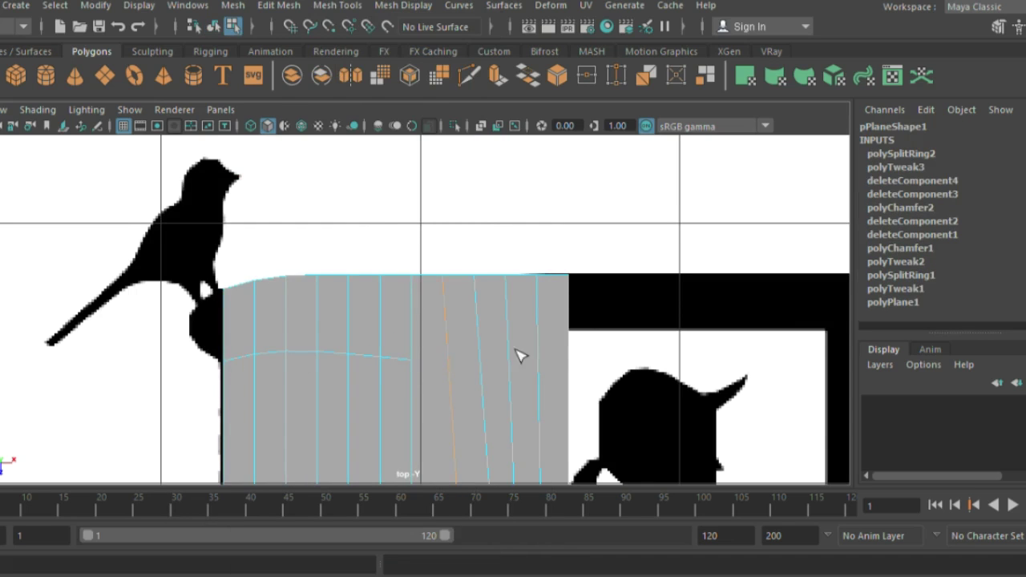
pyautogui.click(571, 335)
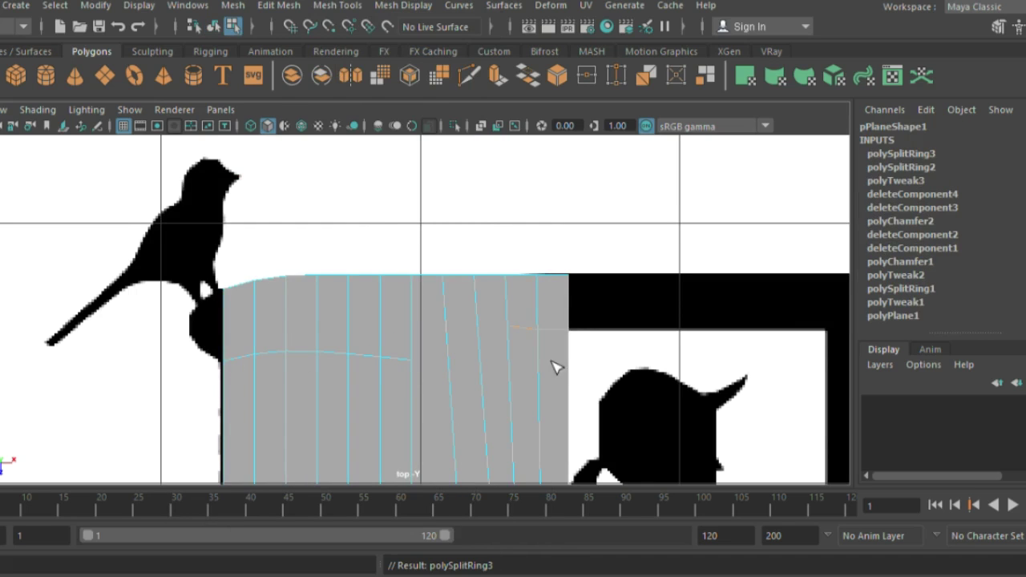
# Extrude the body's left border edge toward the outline and raise the strip's lower corner
pyautogui.moveTo(256, 327)
pyautogui.keyDown('alt'); pyautogui.mouseDown(button='right')
pyautogui.moveTo(404, 385)
pyautogui.moveTo(343, 382)
pyautogui.mouseUp(button='right'); pyautogui.keyUp('alt')
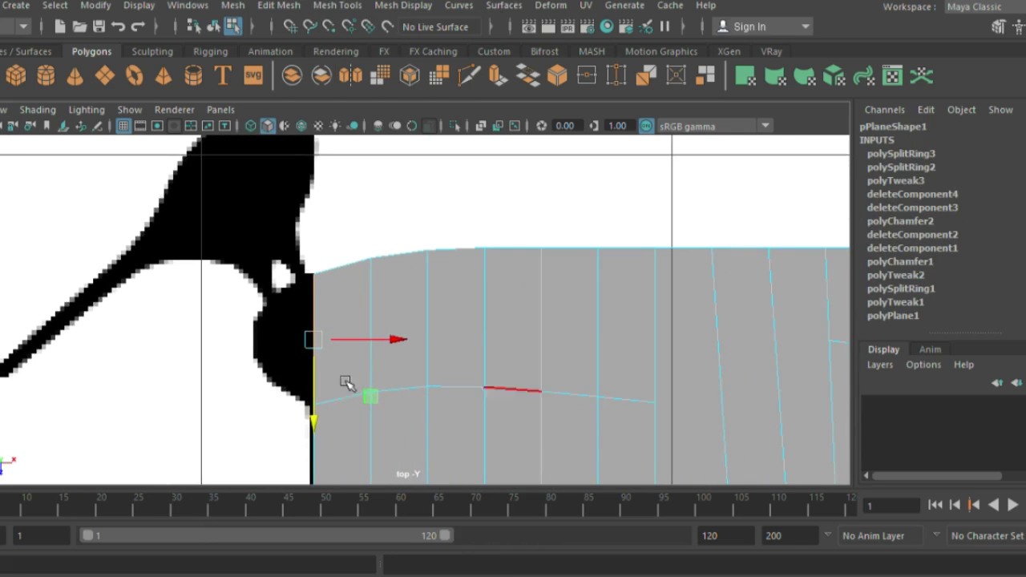
pyautogui.hotkey('ctrl', 'e')
pyautogui.moveTo(255, 339); pyautogui.dragTo(174, 348)
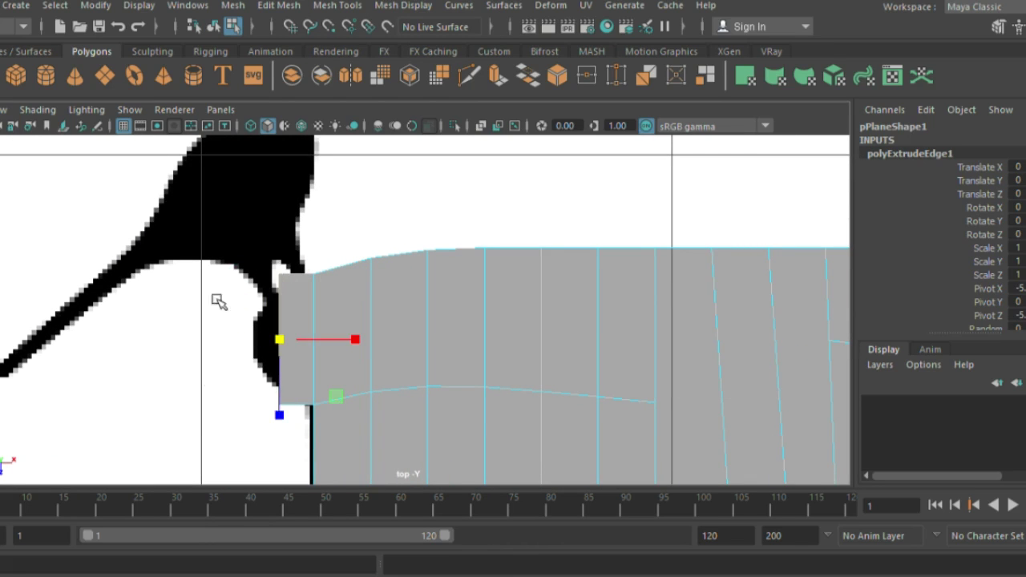
pyautogui.moveTo(276, 409); pyautogui.dragTo(271, 391)
# Extrude the end edge again and pull it further left to round the front
pyautogui.hotkey('ctrl', 'e')
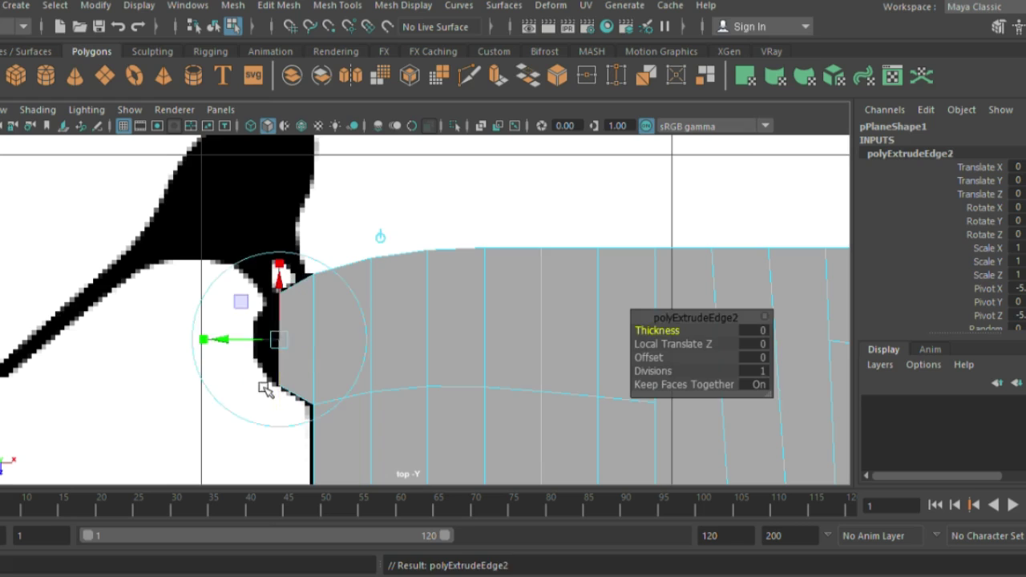
pyautogui.moveTo(254, 339); pyautogui.dragTo(231, 358)
pyautogui.press('w')
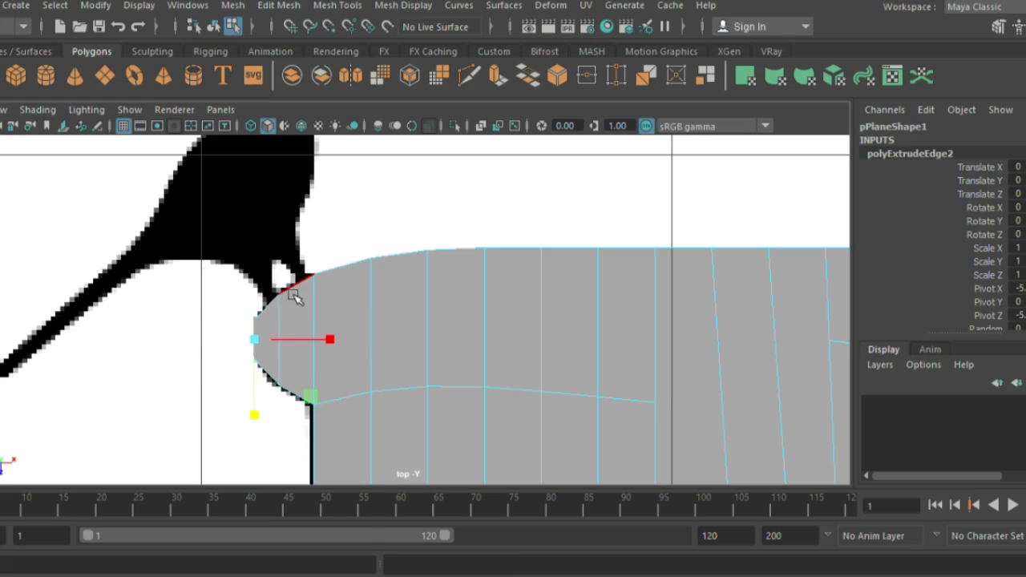
pyautogui.moveTo(295, 296); pyautogui.dragTo(374, 97, button='right')
pyautogui.click(503, 286)
# Insert two edge loops near the rounded tip of the body plane
pyautogui.click(336, 5)
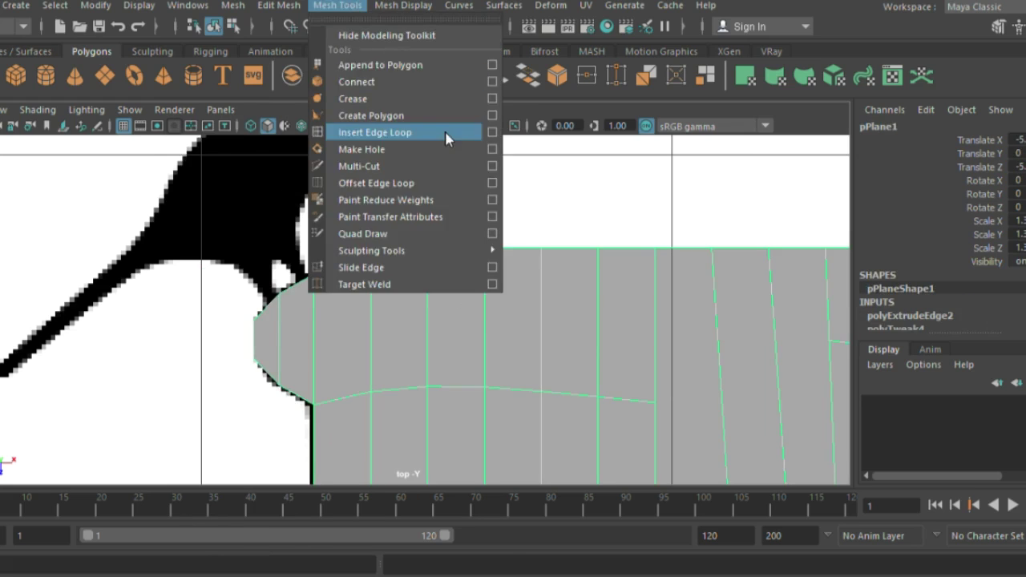
pyautogui.click(446, 132)
pyautogui.click(284, 279)
pyautogui.click(270, 300)
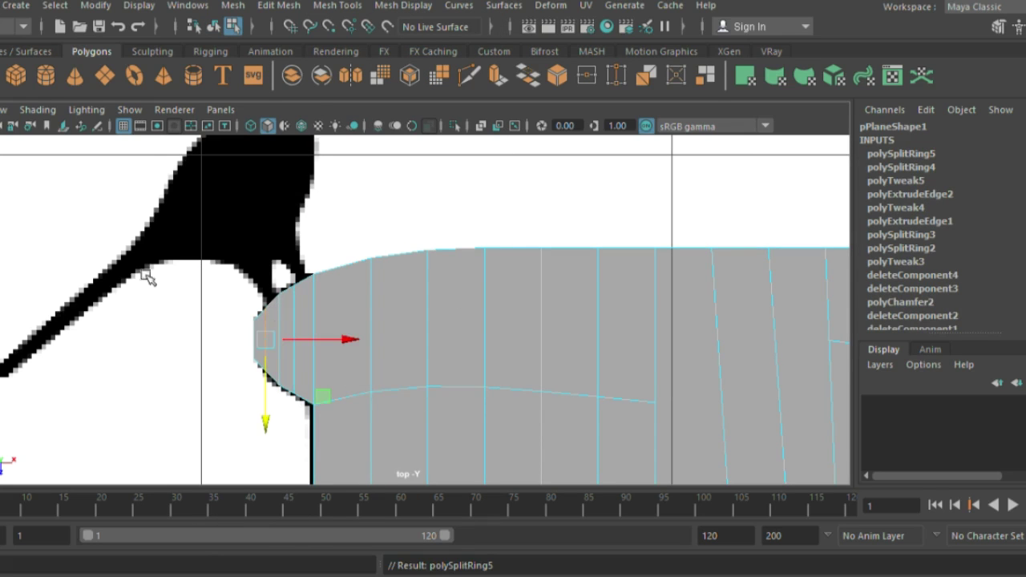
pyautogui.scroll(2, 444, 321)
pyautogui.scroll(2, 284, 339)
# Slide the inner edge loop near the tip right to even the spacing
pyautogui.press('super')
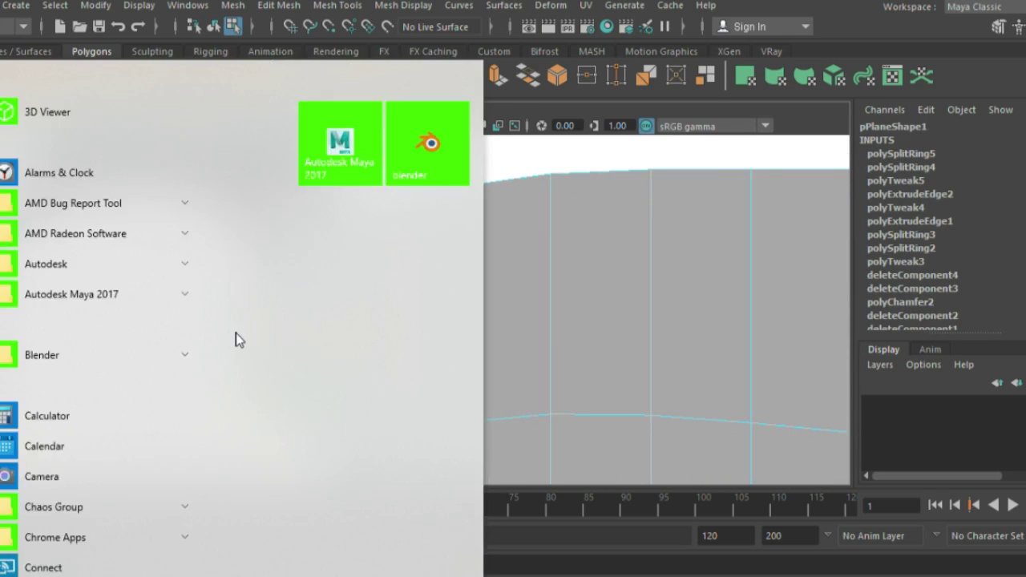
pyautogui.press('super')
pyautogui.click(238, 333)
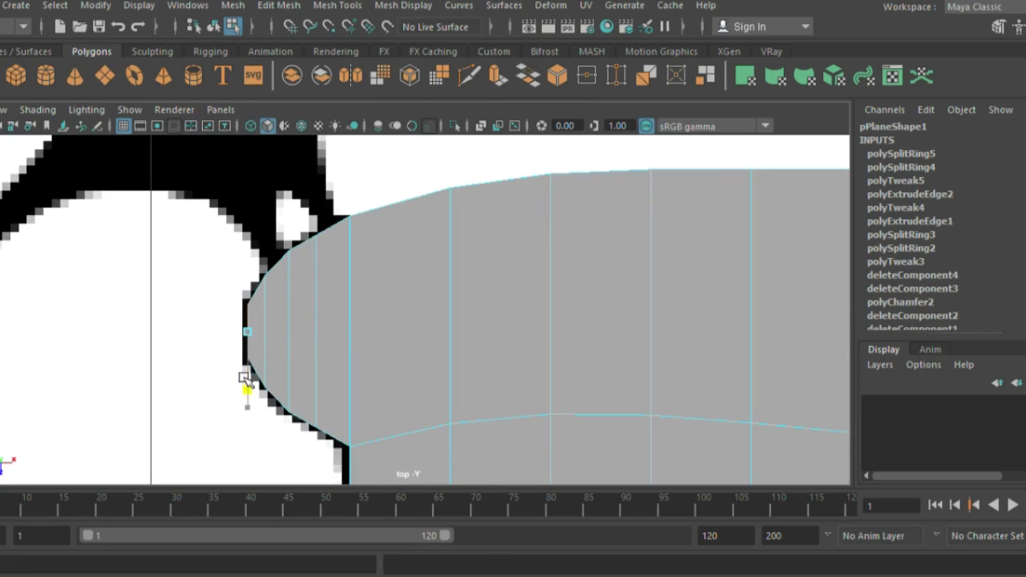
pyautogui.click(261, 358)
pyautogui.moveTo(261, 370); pyautogui.dragTo(313, 391)
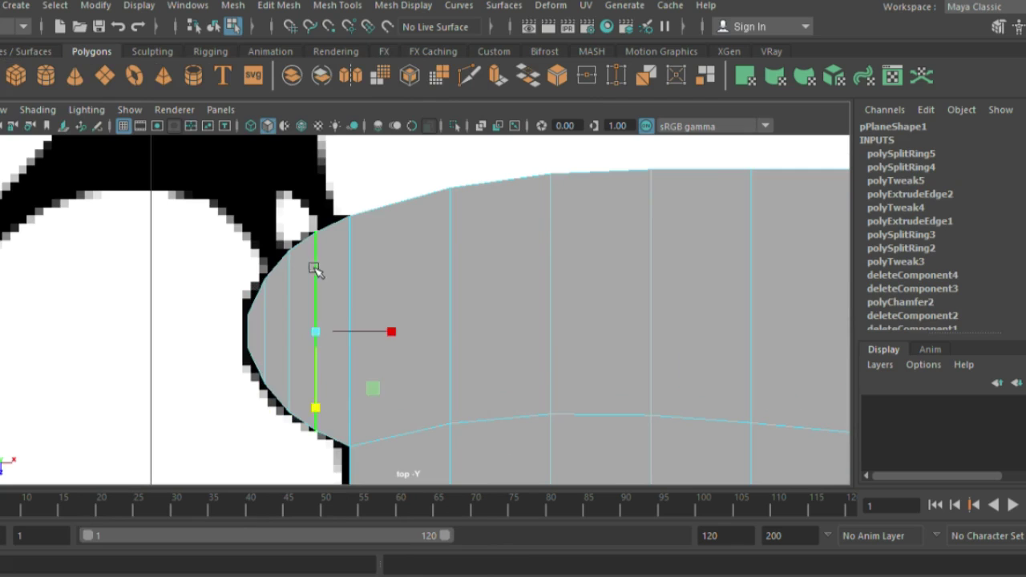
# Toggle Isolate Select on and off to check the body mesh against the reference image
pyautogui.moveTo(314, 269); pyautogui.dragTo(355, 192, button='right')
pyautogui.click(454, 126)
pyautogui.click(291, 193)
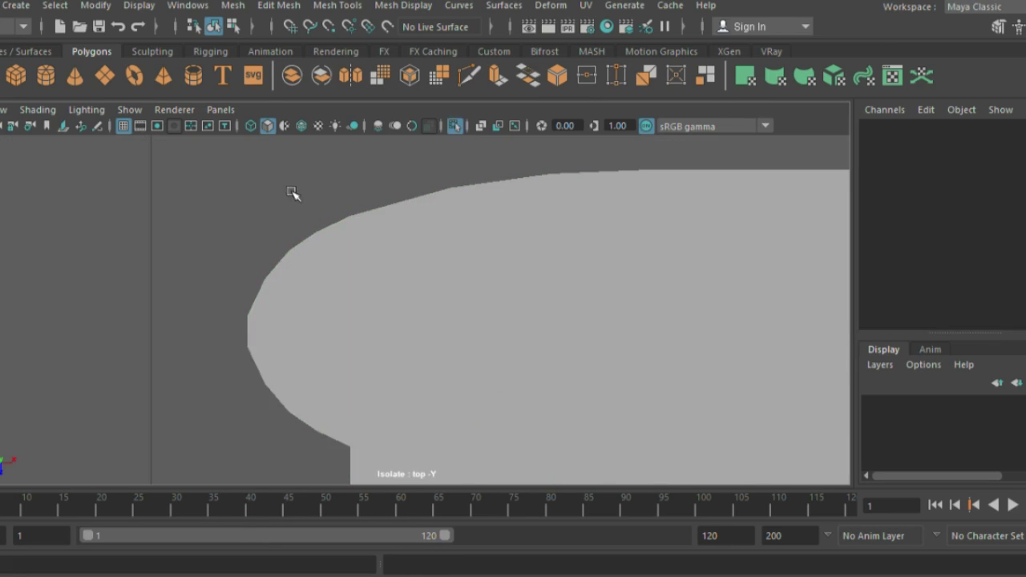
pyautogui.click(455, 126)
pyautogui.click(465, 235)
pyautogui.scroll(-5, 607, 334)
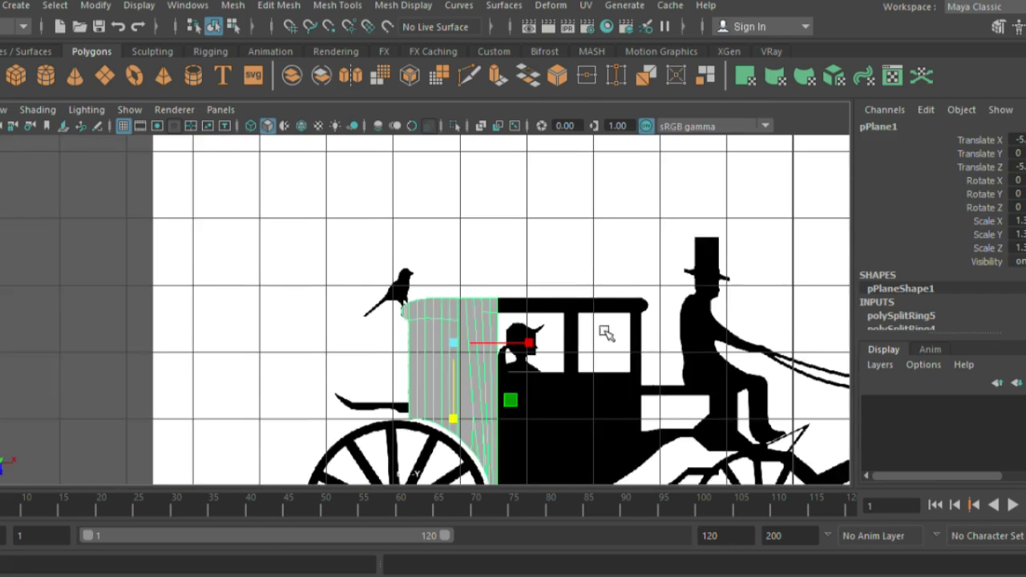
pyautogui.scroll(2, 420, 321)
pyautogui.scroll(5, 449, 346)
pyautogui.scroll(2, 449, 346)
# Extrude the body's right border edge twice, pulling it right along the black beam
pyautogui.moveTo(284, 300); pyautogui.dragTo(307, 248, button='right')
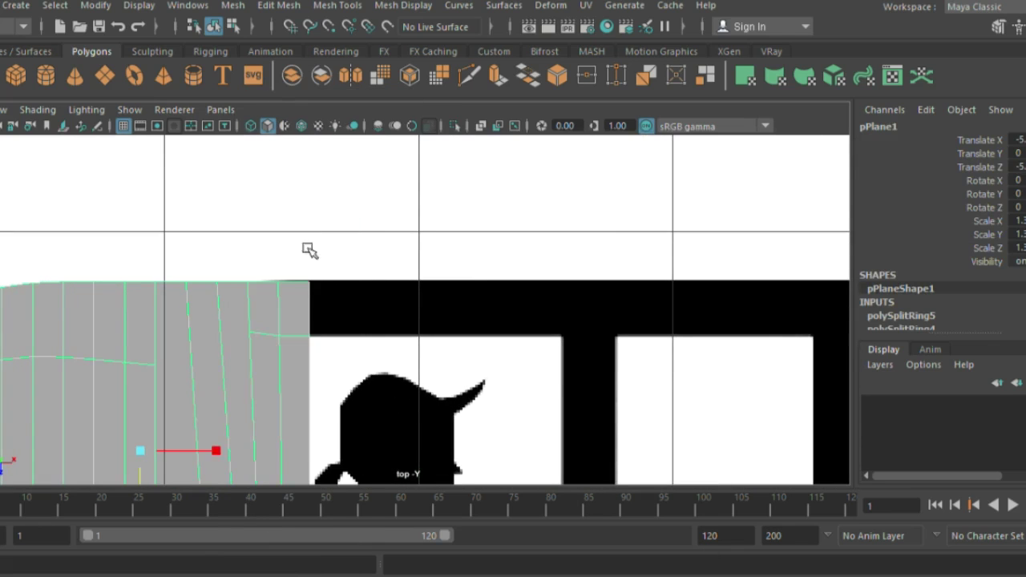
pyautogui.click(309, 321)
pyautogui.hotkey('ctrl', 'e')
pyautogui.moveTo(342, 311)
pyautogui.mouseDown()
pyautogui.moveTo(553, 355)
pyautogui.moveTo(591, 382)
pyautogui.mouseUp()
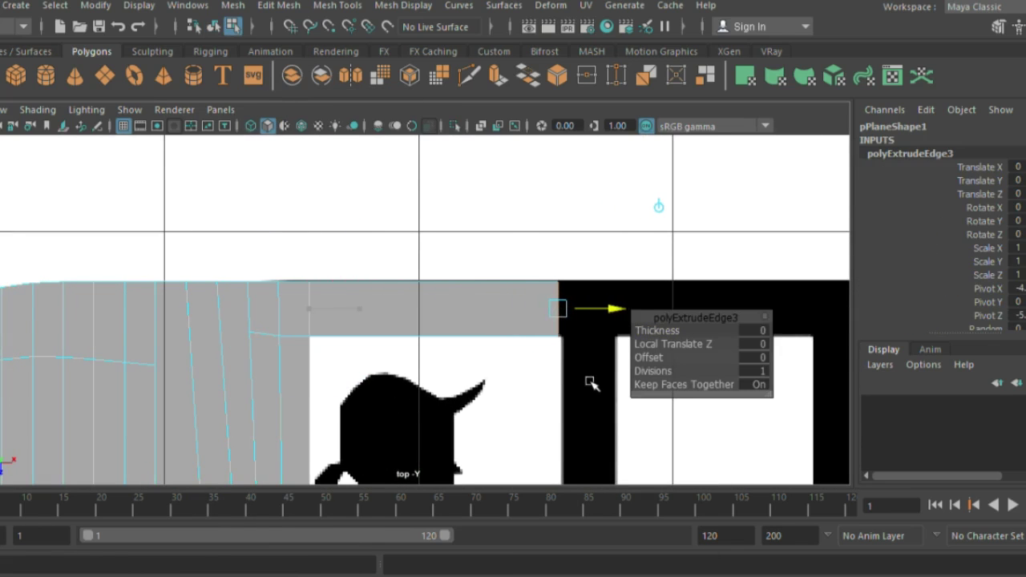
pyautogui.hotkey('ctrl', 'e')
pyautogui.moveTo(562, 329); pyautogui.dragTo(618, 328)
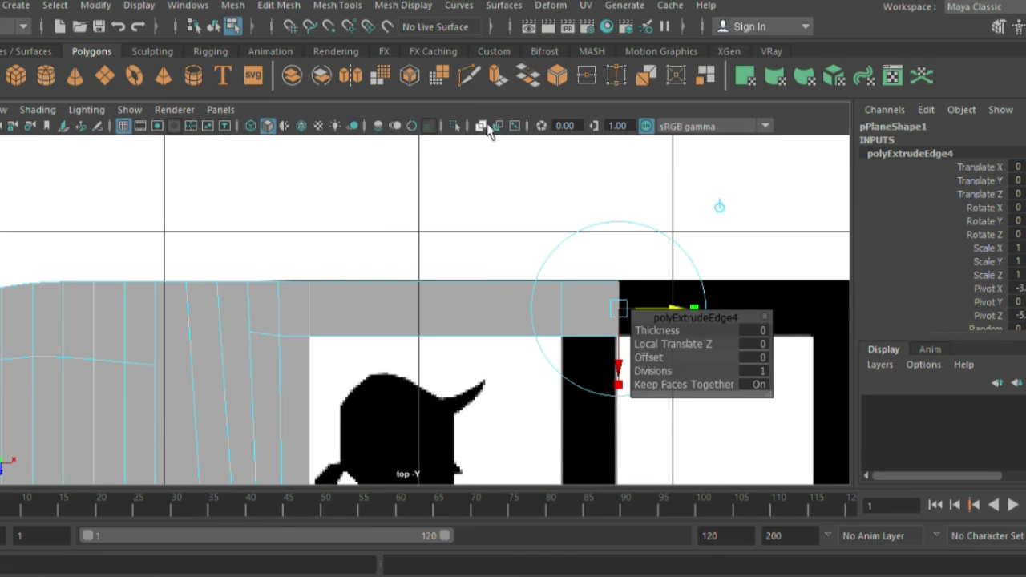
# Turn on X-Ray and keep extruding the edge strip toward the beam's right end
pyautogui.click(480, 126)
pyautogui.keyDown('alt'); pyautogui.moveTo(545, 297); pyautogui.dragTo(313, 297, button='middle'); pyautogui.keyUp('alt')
pyautogui.scroll(3, 360, 360)
pyautogui.hotkey('ctrl', 'e')
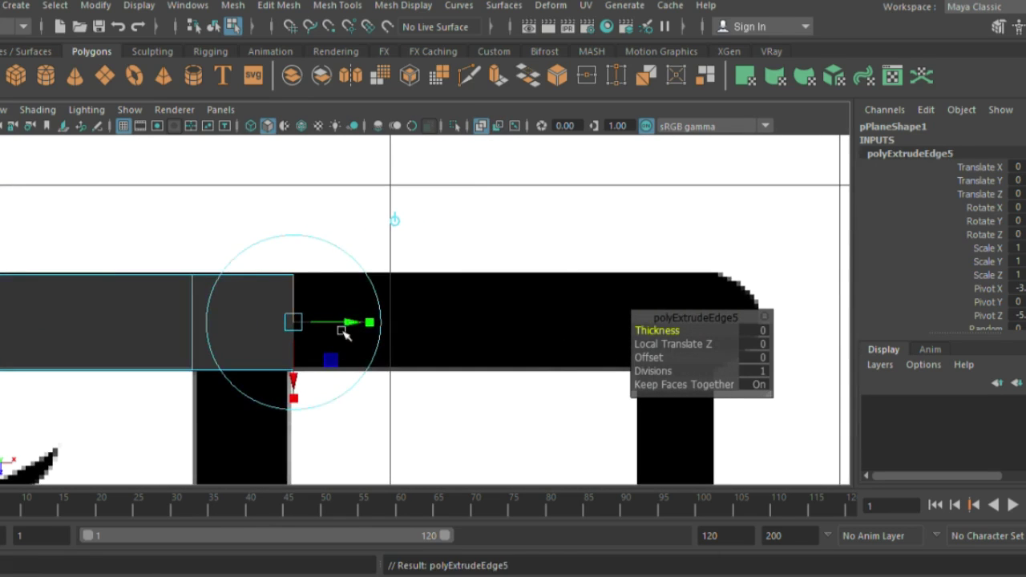
pyautogui.moveTo(344, 328); pyautogui.dragTo(621, 335)
pyautogui.keyDown('alt'); pyautogui.moveTo(533, 394); pyautogui.dragTo(399, 383, button='middle'); pyautogui.keyUp('alt')
pyautogui.moveTo(501, 316); pyautogui.dragTo(625, 330)
pyautogui.hotkey('ctrl', 'e')
# Move the strip's inner vertical edge to align with the post's left side
pyautogui.click(169, 317)
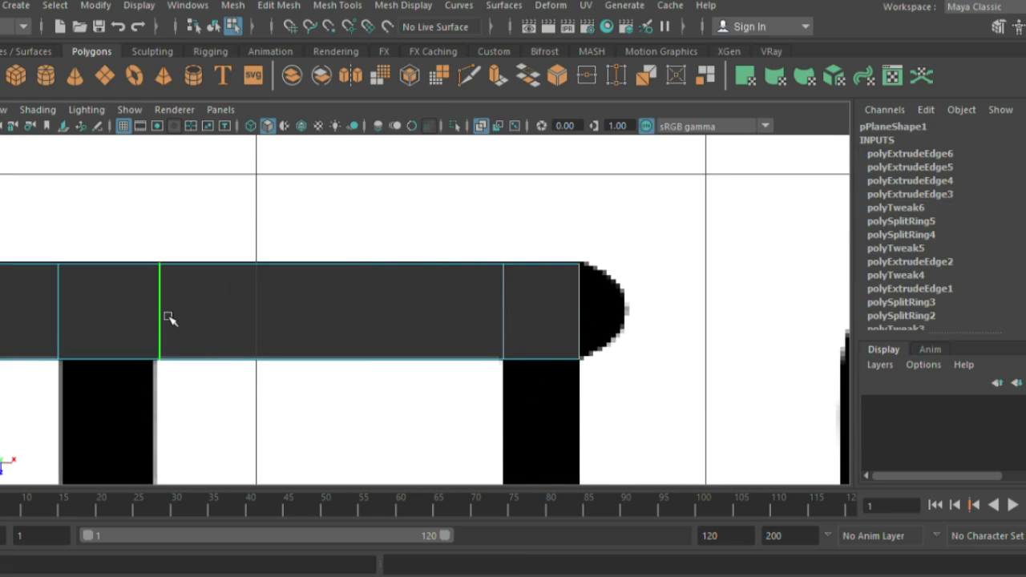
pyautogui.press('w')
pyautogui.moveTo(243, 320); pyautogui.dragTo(96, 321)
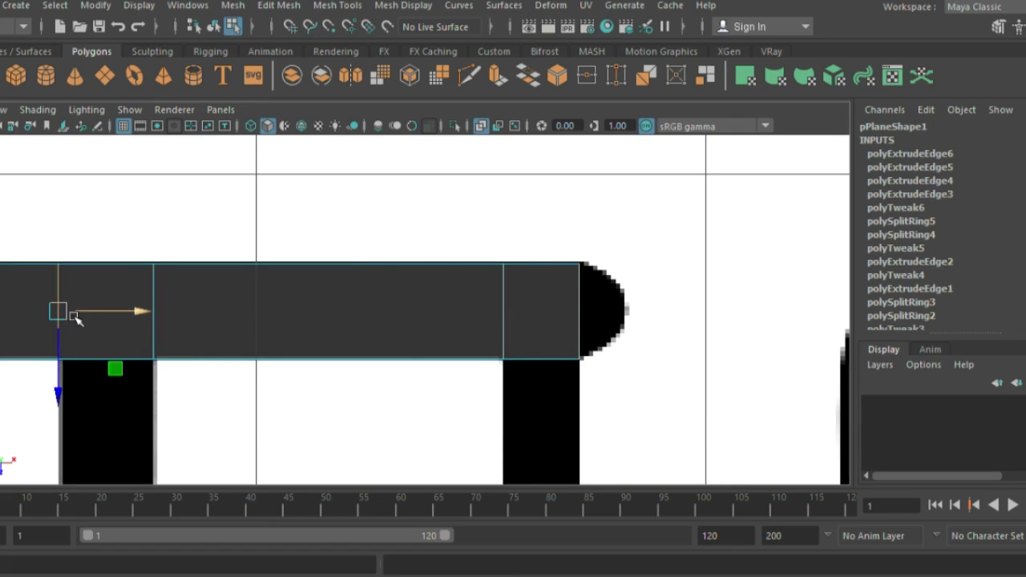
# Extrude the end edge at the beam's rounded end and collapse it into a pointed tip
pyautogui.moveTo(575, 395)
pyautogui.keyDown('alt'); pyautogui.mouseDown(button='right')
pyautogui.moveTo(540, 211)
pyautogui.moveTo(421, 294)
pyautogui.moveTo(662, 449)
pyautogui.moveTo(355, 309)
pyautogui.mouseUp(button='right'); pyautogui.keyUp('alt')
pyautogui.hotkey('ctrl', 'e')
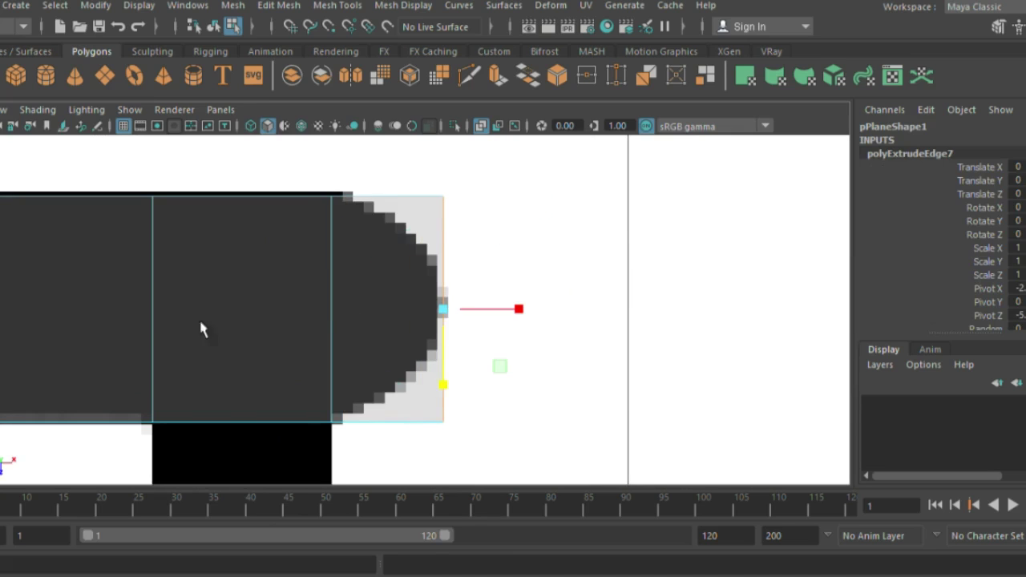
pyautogui.moveTo(443, 310); pyautogui.dragTo(433, 317)
# Insert four edge loops along the beam's pointed end
pyautogui.click(337, 5)
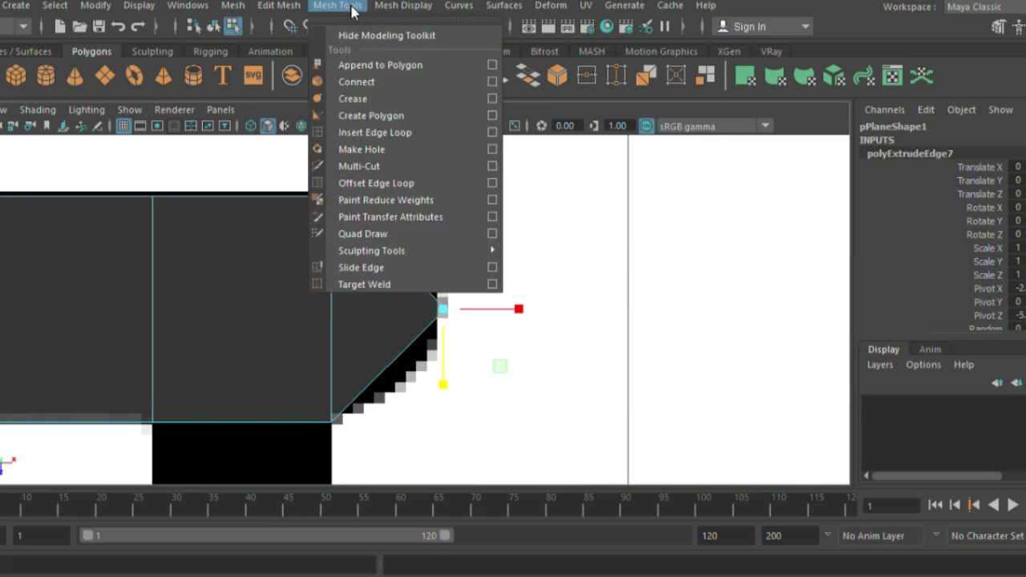
pyautogui.click(366, 131)
pyautogui.click(378, 244)
pyautogui.click(361, 227)
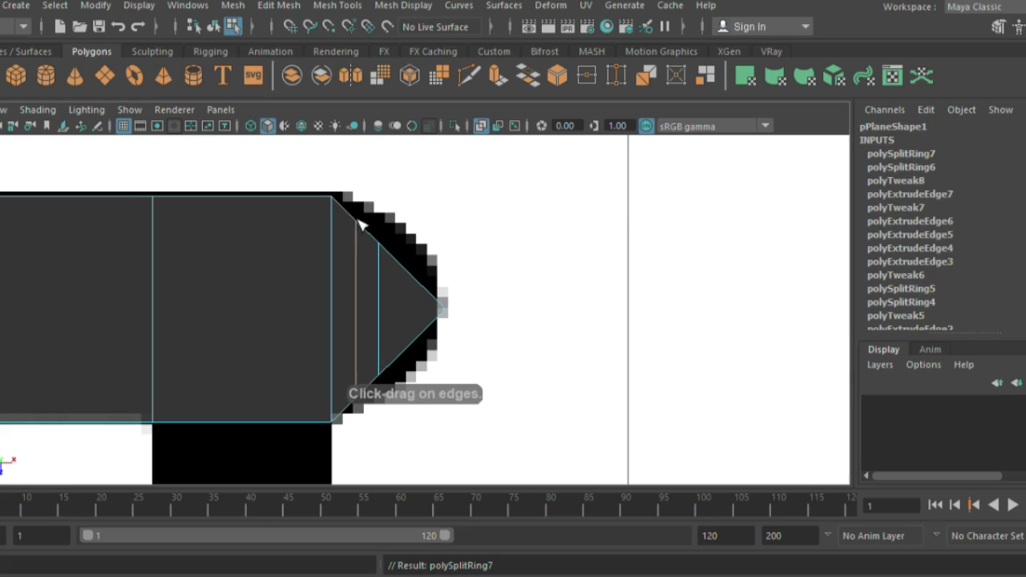
pyautogui.click(400, 267)
pyautogui.click(420, 287)
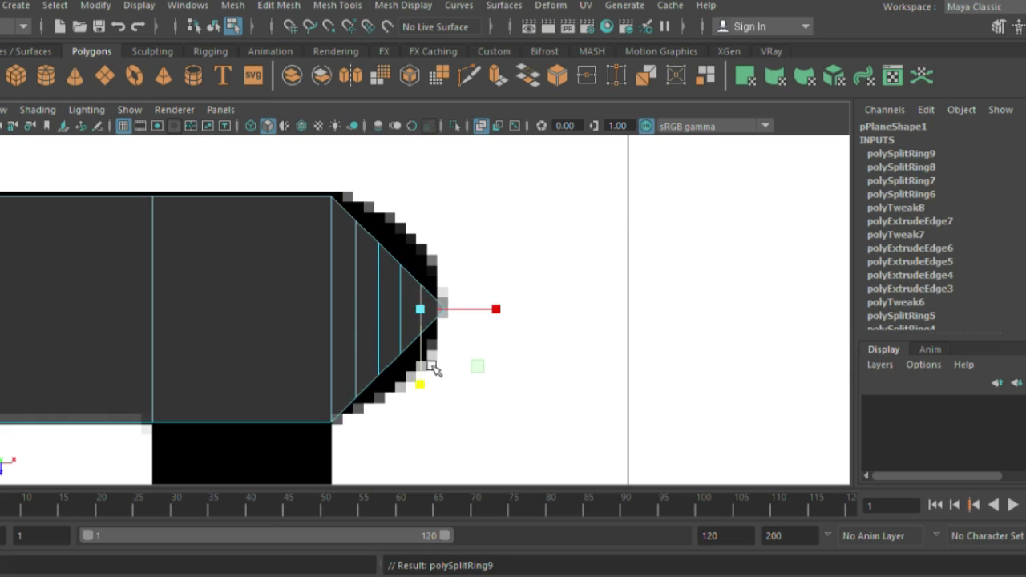
# Reshape the tip's vertices and edge loops into a rounded point
pyautogui.moveTo(421, 382); pyautogui.dragTo(433, 409)
pyautogui.moveTo(395, 324)
pyautogui.mouseDown(button='middle')
pyautogui.moveTo(401, 377)
pyautogui.moveTo(359, 389)
pyautogui.mouseUp(button='middle')
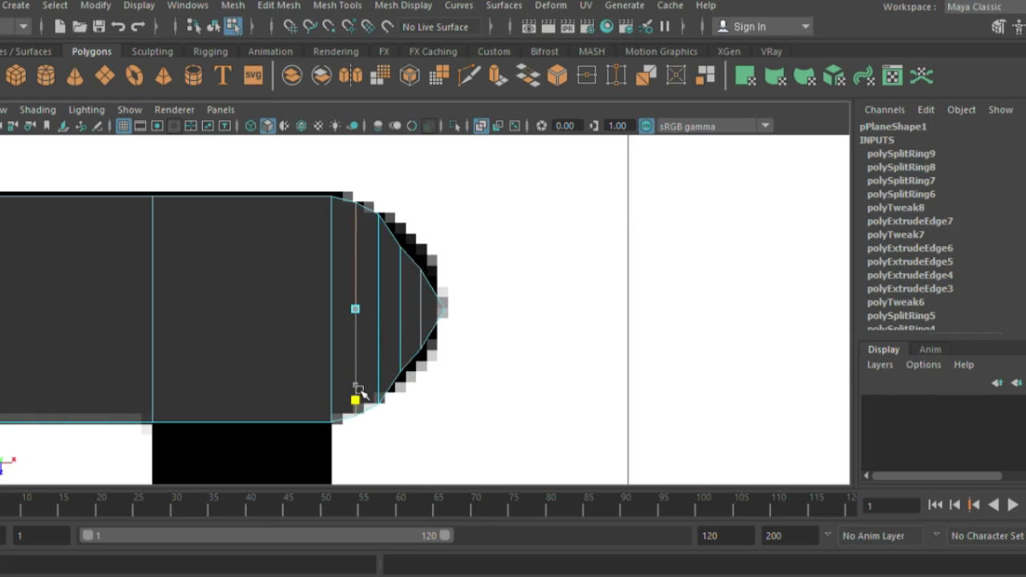
pyautogui.click(398, 343)
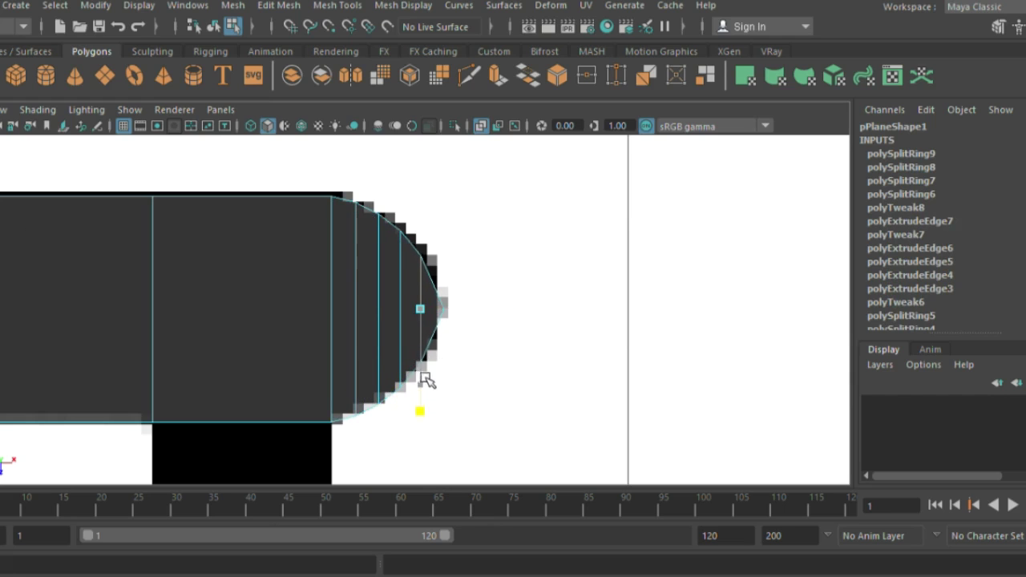
pyautogui.click(443, 311)
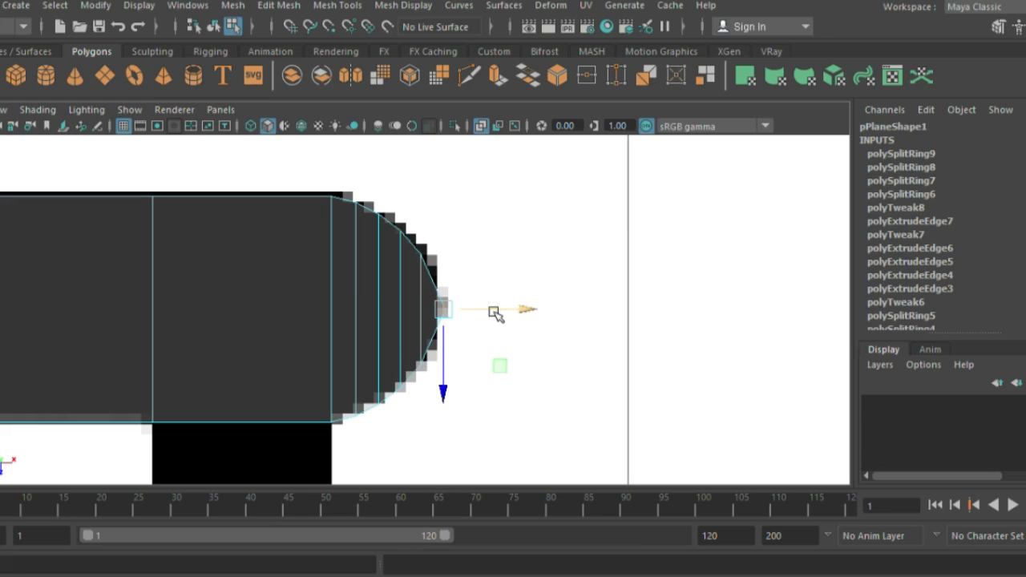
pyautogui.moveTo(494, 313); pyautogui.dragTo(483, 314)
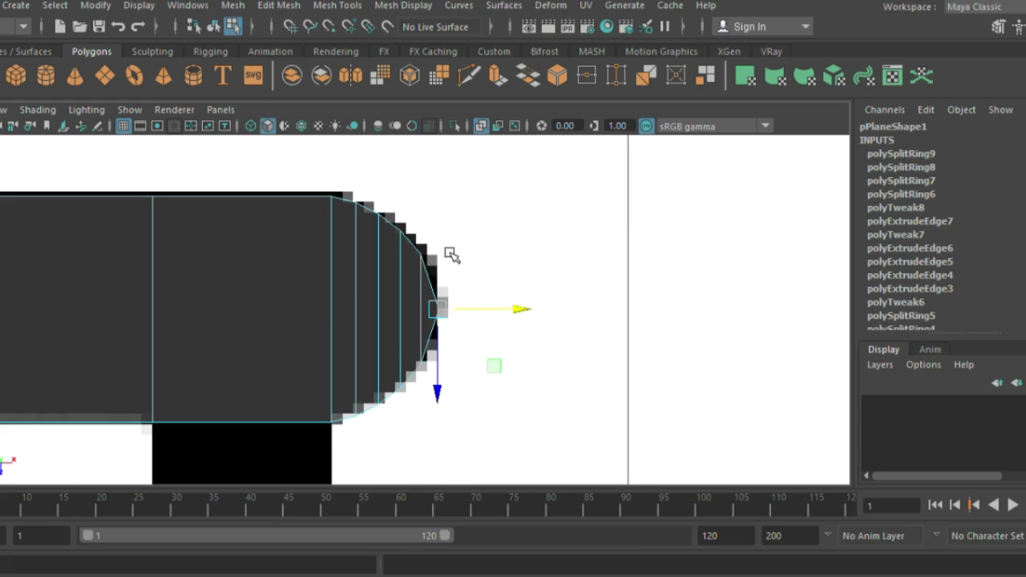
# Check the carriage mesh with Isolate Select, then bring the silhouette image back
pyautogui.scroll(3, 452, 255)
pyautogui.scroll(3, 602, 355)
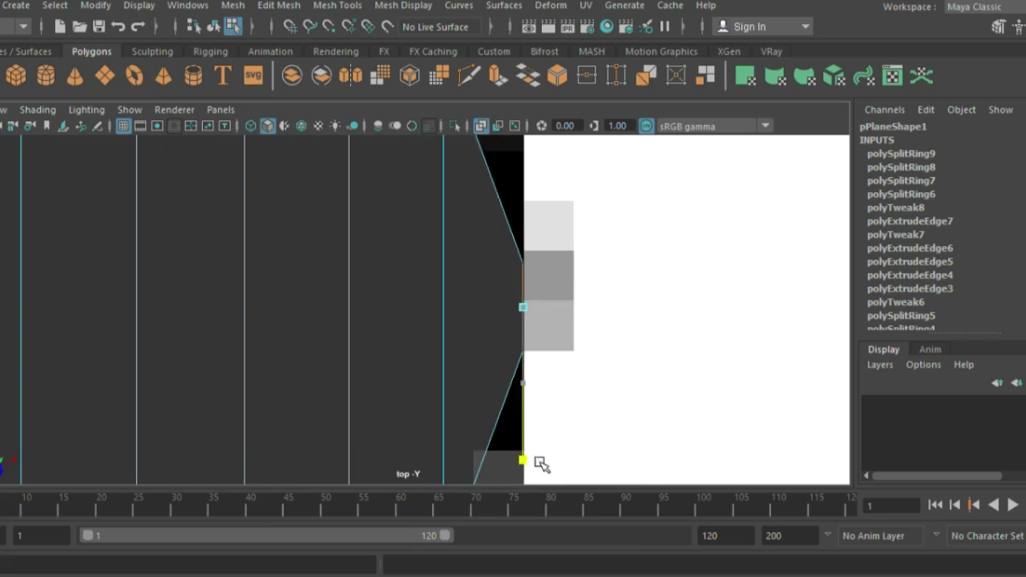
pyautogui.scroll(-5, 542, 465)
pyautogui.scroll(2, 545, 369)
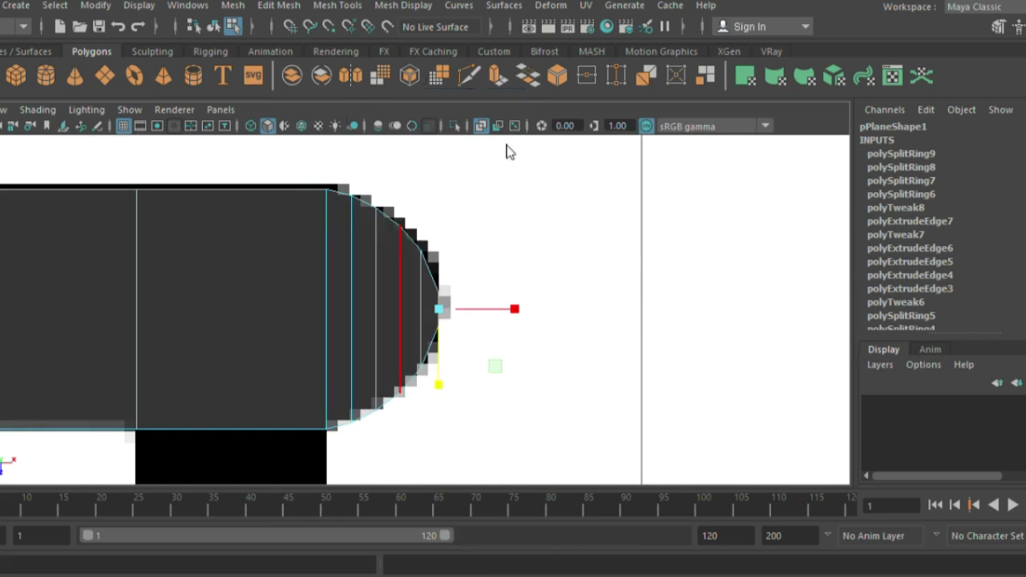
pyautogui.click(419, 294)
pyautogui.click(435, 297)
pyautogui.click(455, 126)
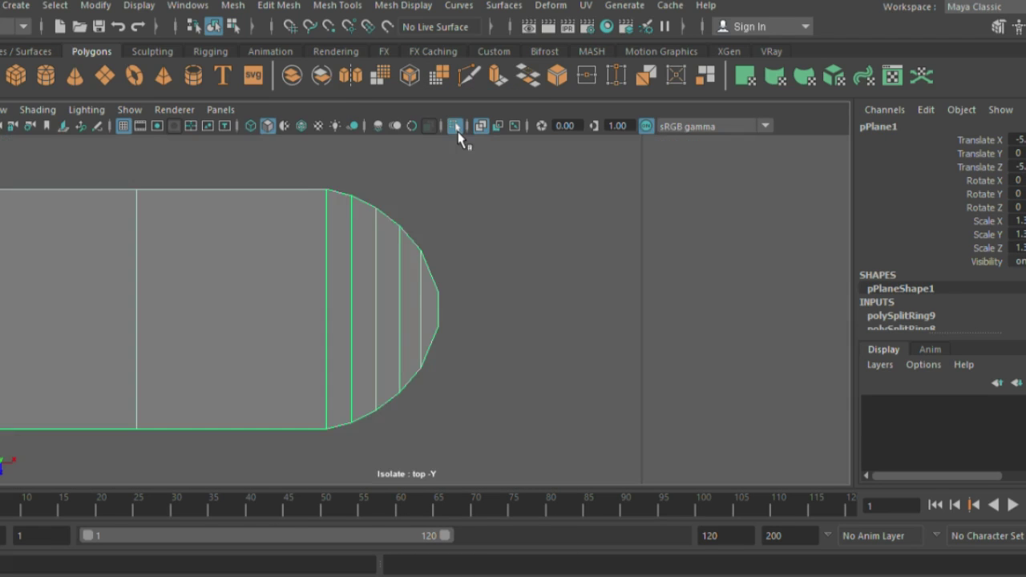
pyautogui.click(455, 127)
pyautogui.scroll(-3, 577, 251)
pyautogui.click(138, 247)
pyautogui.scroll(2, 321, 265)
# In edge mode, extrude the roof-bar bottom edges straight down into two posts
pyautogui.scroll(4, 469, 282)
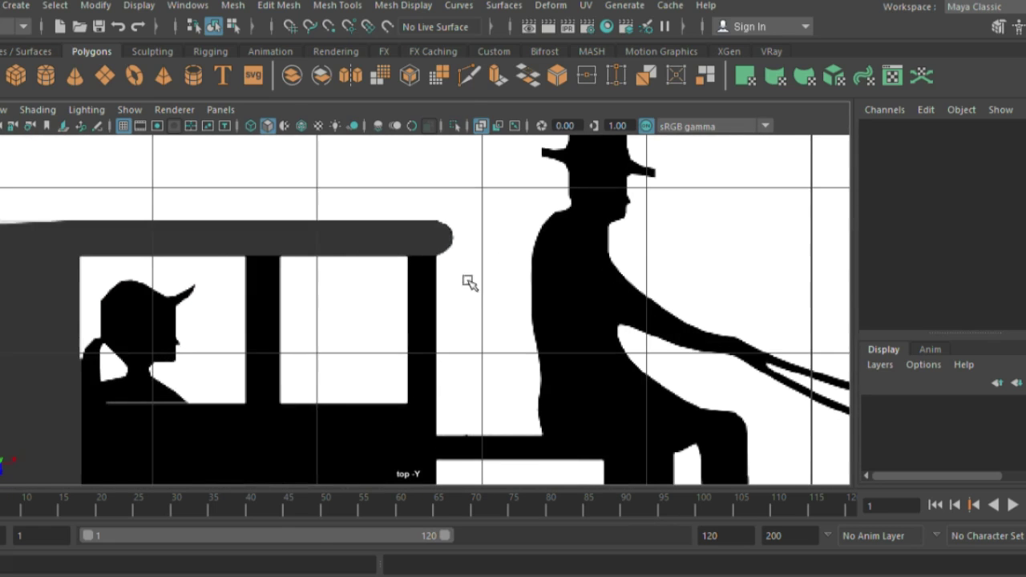
pyautogui.rightClick(344, 125)
pyautogui.click(356, 75)
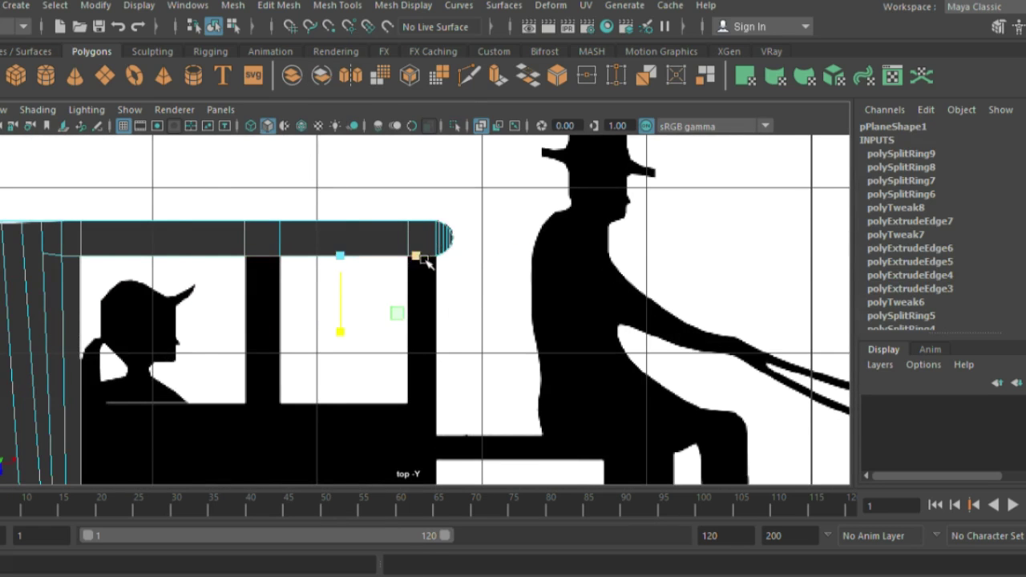
pyautogui.hotkey('ctrl', 'e')
pyautogui.moveTo(263, 329)
pyautogui.mouseDown()
pyautogui.moveTo(271, 401)
pyautogui.moveTo(295, 453)
pyautogui.mouseUp()
pyautogui.click(264, 439)
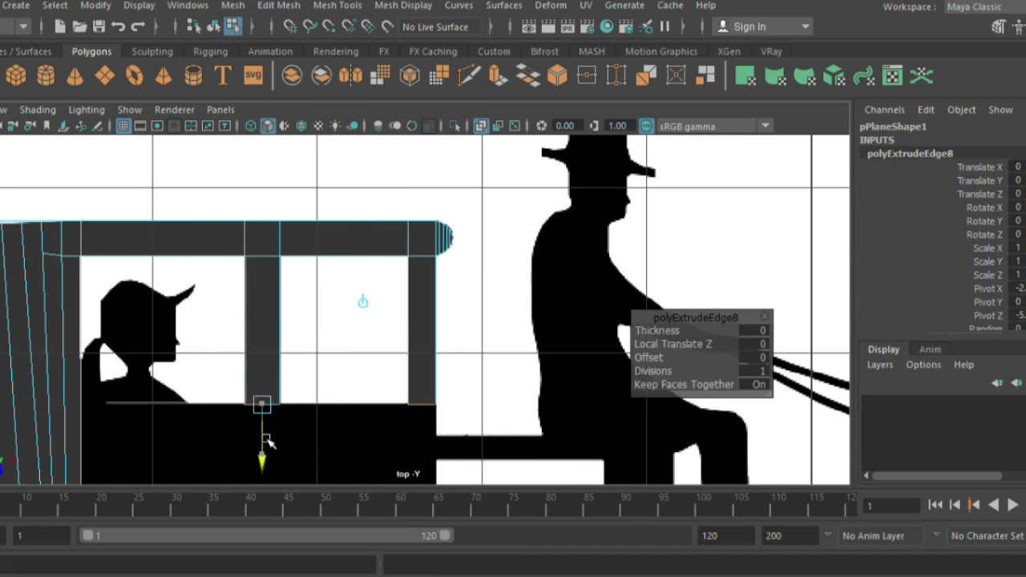
pyautogui.keyDown('alt'); pyautogui.moveTo(460, 405); pyautogui.dragTo(385, 328, button='middle'); pyautogui.keyUp('alt')
# Extrude the right post's bottom edge down to the body's curved lower edge
pyautogui.hotkey('ctrl', 'e')
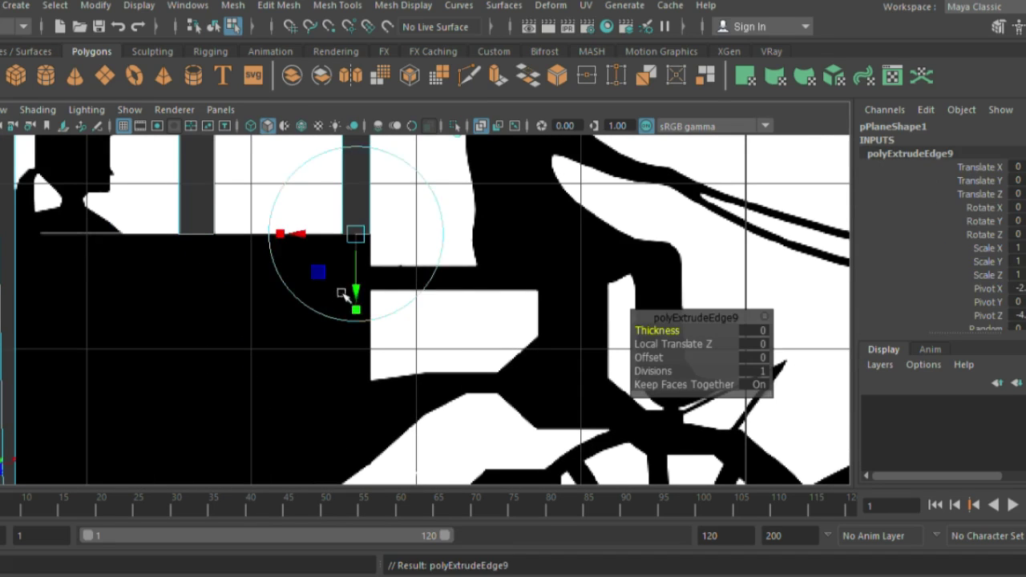
pyautogui.moveTo(343, 293); pyautogui.dragTo(355, 481)
pyautogui.keyDown('alt'); pyautogui.moveTo(349, 377); pyautogui.dragTo(365, 250, button='middle'); pyautogui.keyUp('alt')
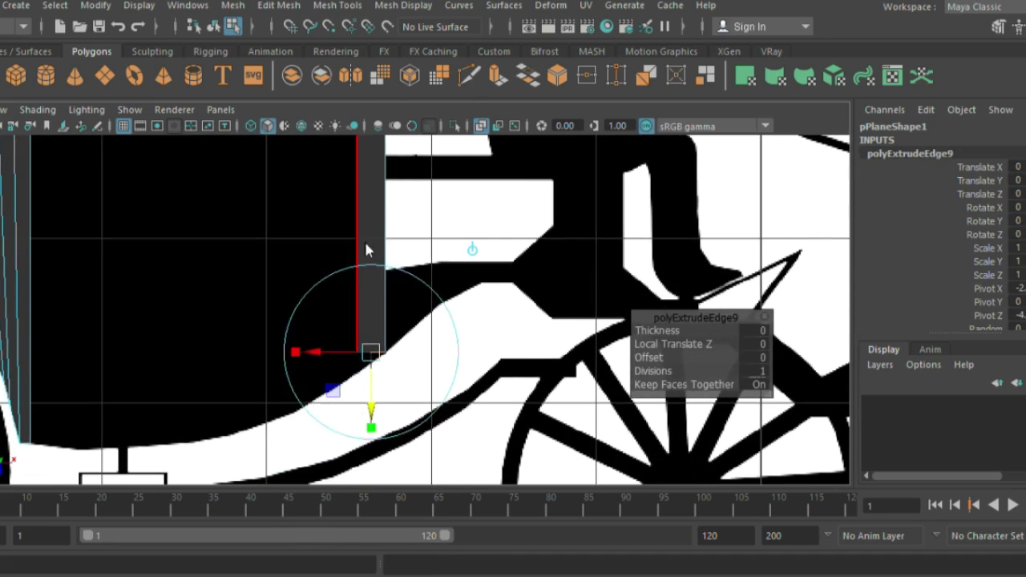
pyautogui.moveTo(364, 249); pyautogui.dragTo(366, 390, button='right')
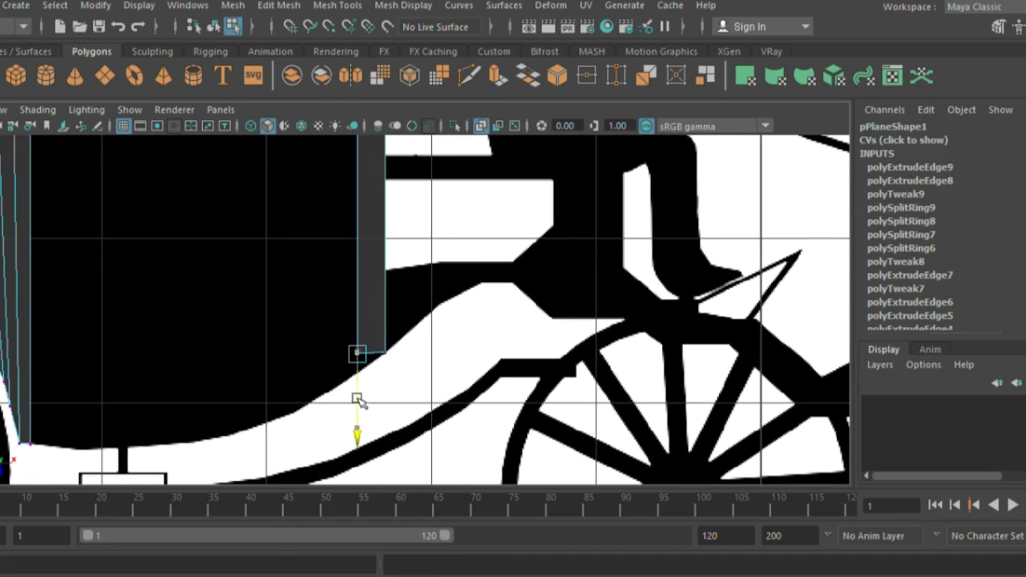
pyautogui.scroll(1, 376, 411)
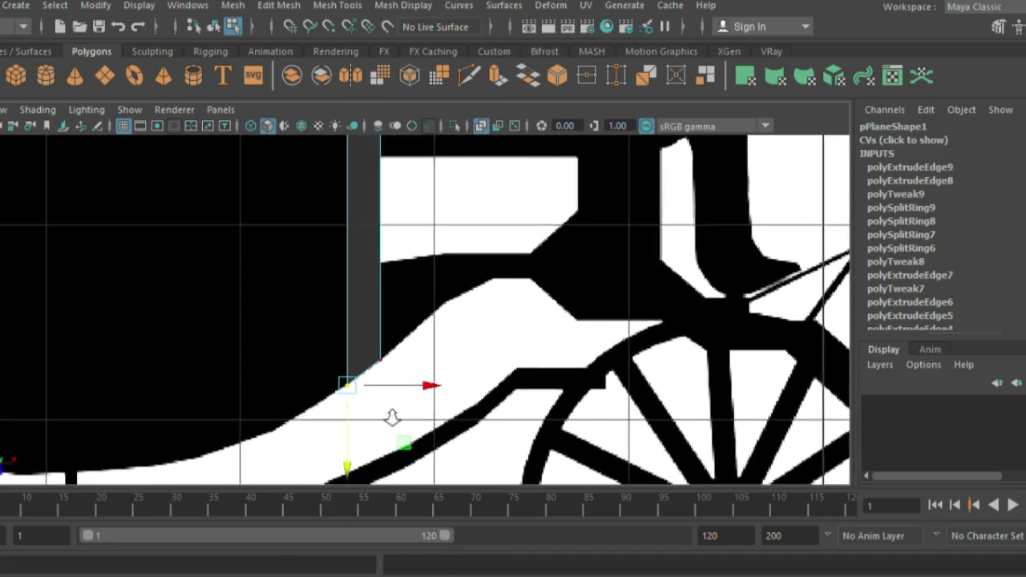
pyautogui.scroll(2, 449, 385)
pyautogui.scroll(2, 385, 385)
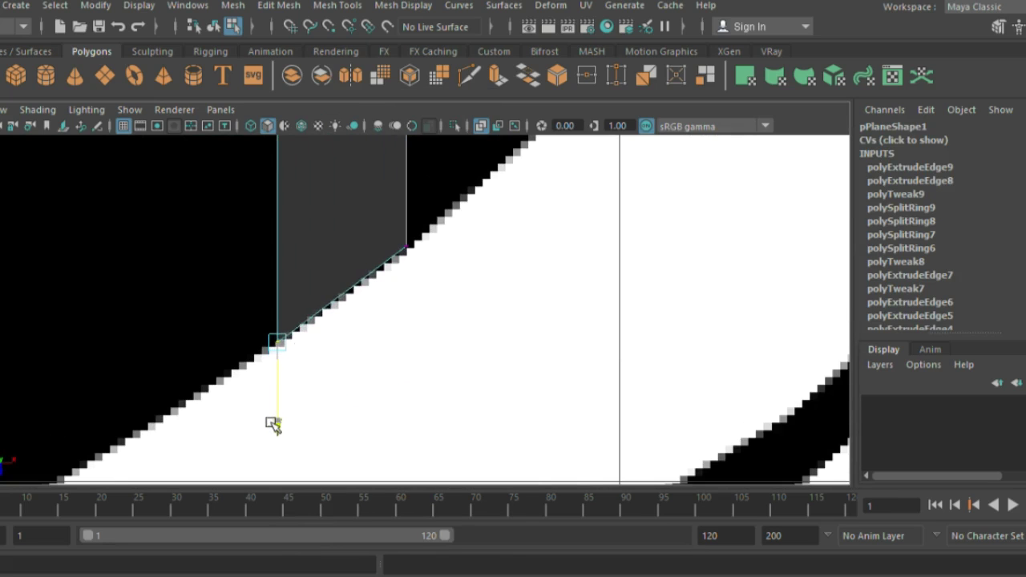
pyautogui.scroll(-5, 275, 211)
pyautogui.scroll(2, 385, 337)
pyautogui.scroll(2, 362, 339)
# Extrude the post's side edge left twice to form the lower body panel
pyautogui.scroll(2, 384, 241)
pyautogui.moveTo(383, 122); pyautogui.dragTo(405, 219, button='right')
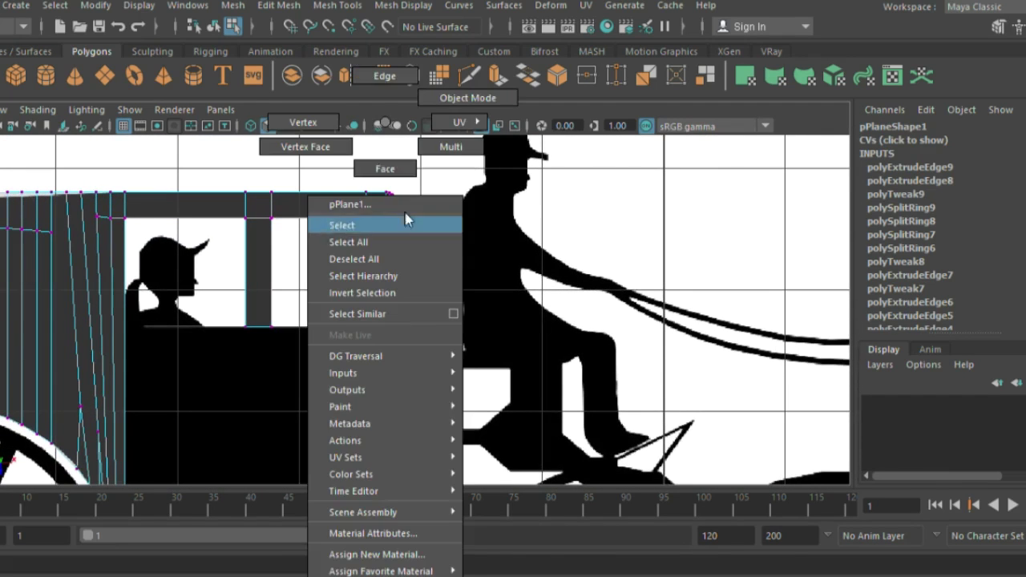
pyautogui.click(405, 225)
pyautogui.scroll(2, 355, 407)
pyautogui.scroll(2, 416, 320)
pyautogui.hotkey('ctrl', 'e')
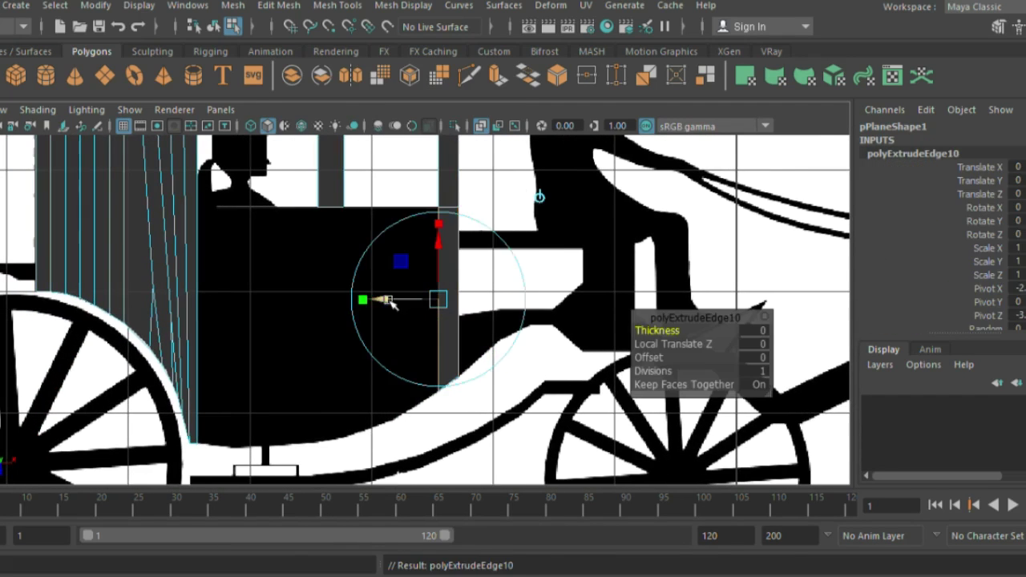
pyautogui.moveTo(390, 303); pyautogui.dragTo(165, 298)
pyautogui.hotkey('ctrl', 'e')
pyautogui.moveTo(325, 155); pyautogui.dragTo(406, 158, button='right')
# Insert five vertical edge loops across the panel and slide one into place
pyautogui.click(337, 5)
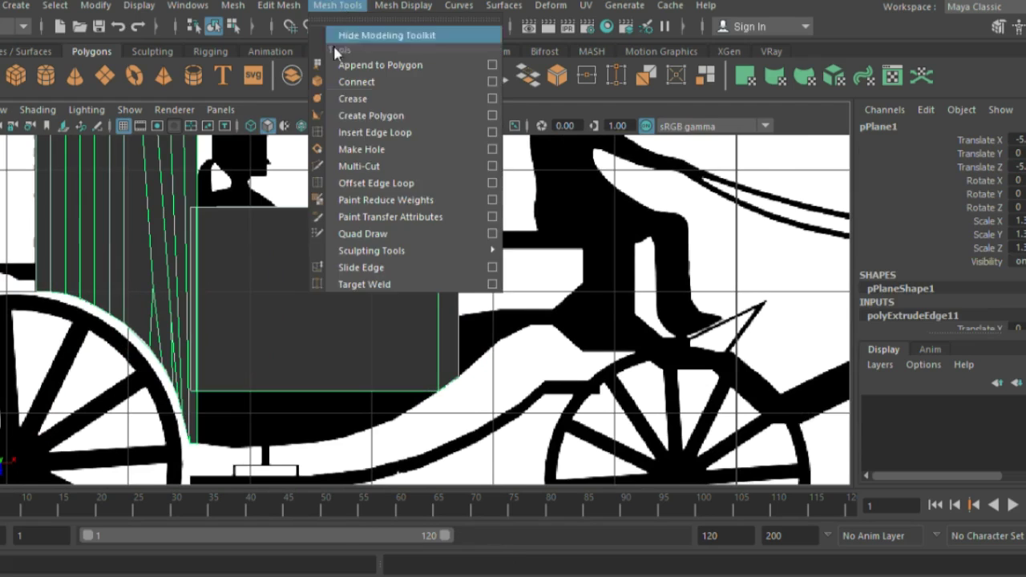
pyautogui.click(353, 138)
pyautogui.click(210, 210)
pyautogui.click(229, 209)
pyautogui.click(258, 209)
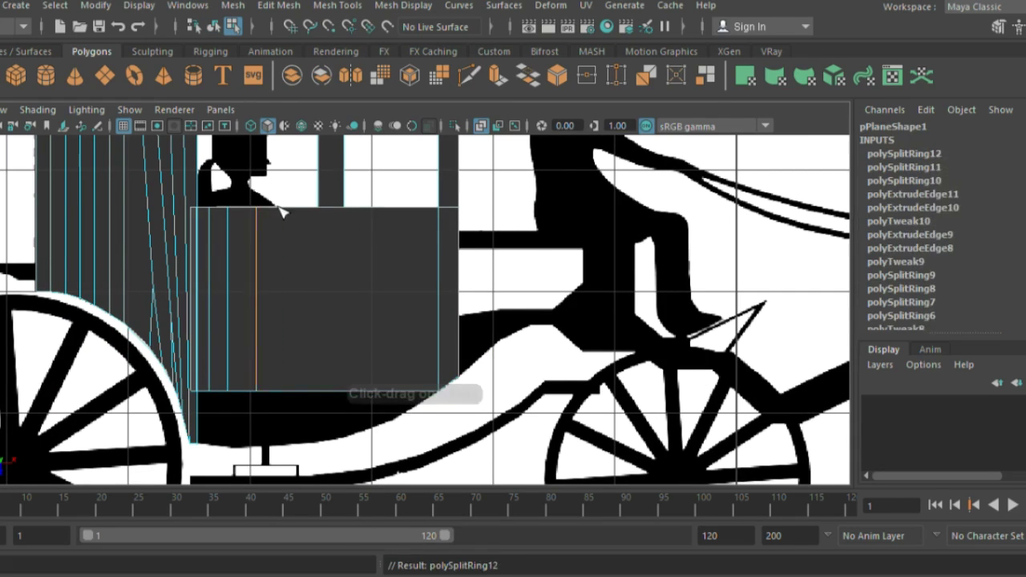
pyautogui.click(280, 209)
pyautogui.click(305, 210)
pyautogui.moveTo(333, 211); pyautogui.dragTo(327, 211)
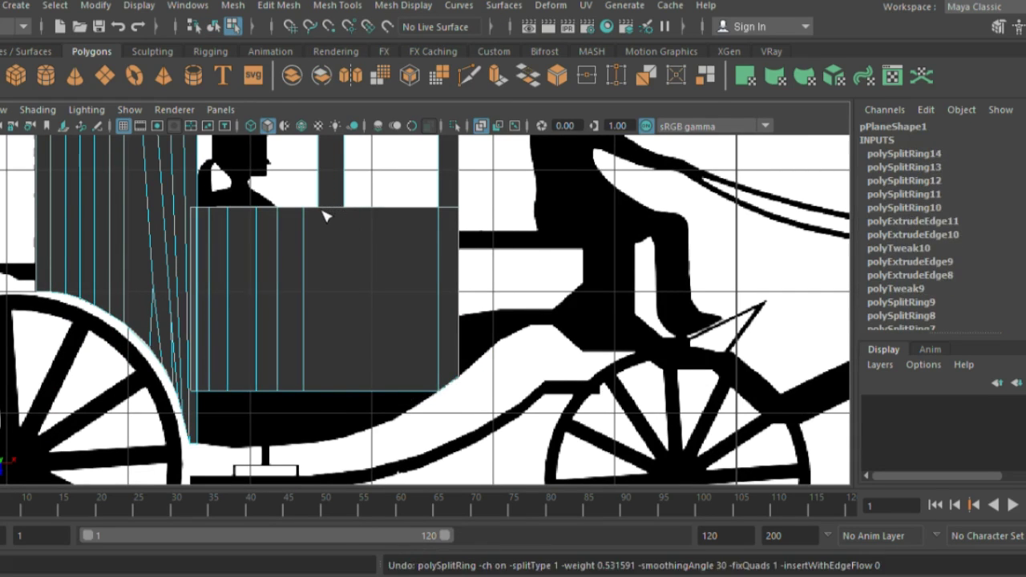
# Add five more vertical edge loops across the panel's lower area, then select its bottom corner vertex
pyautogui.click(344, 391)
pyautogui.click(357, 391)
pyautogui.click(383, 391)
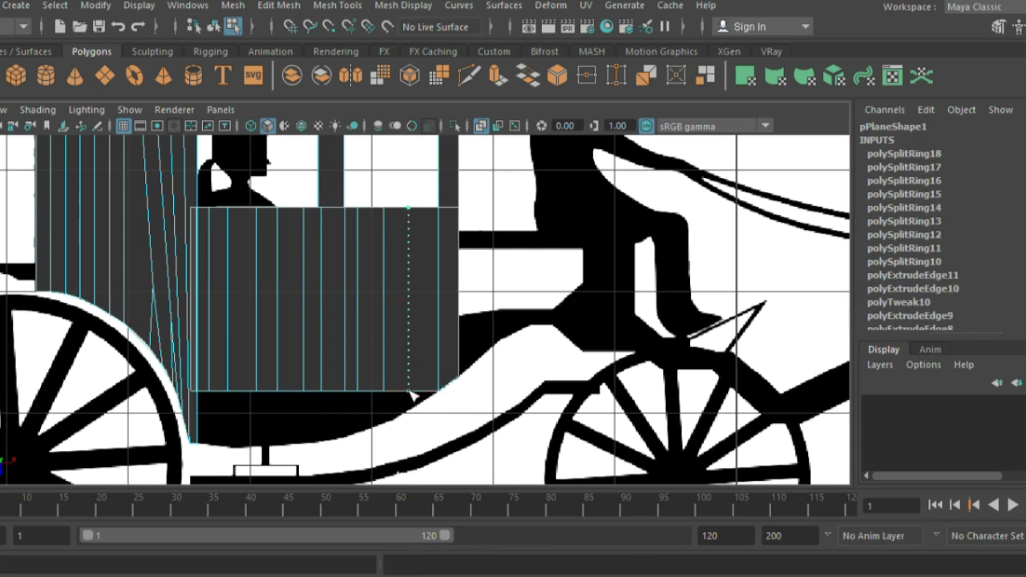
pyautogui.click(408, 391)
pyautogui.click(421, 391)
pyautogui.moveTo(212, 394); pyautogui.dragTo(180, 393, button='right')
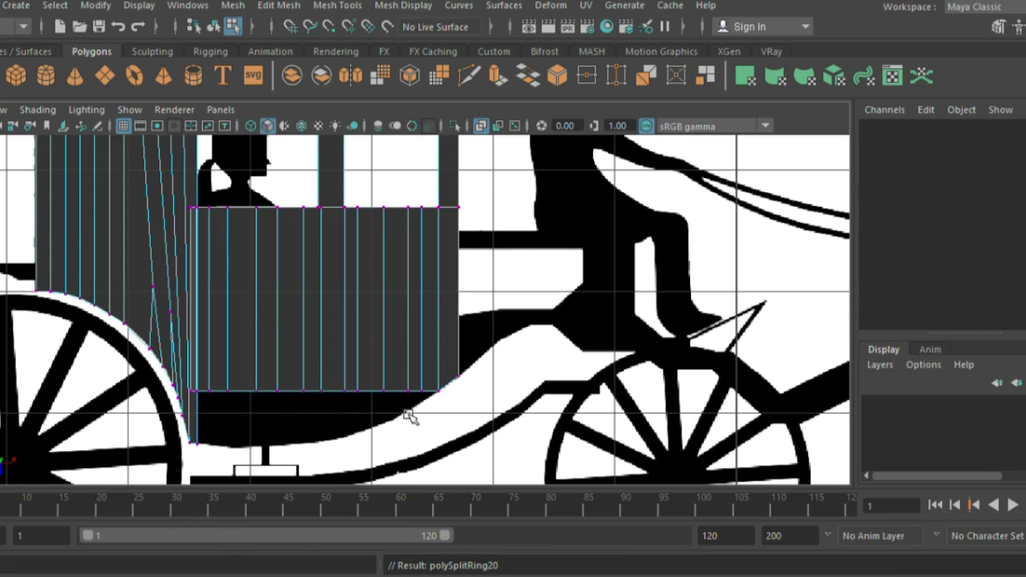
pyautogui.click(408, 393)
# Lower the panel's first bottom vertices onto the silhouette's sloped curved edge
pyautogui.scroll(3, 561, 387)
pyautogui.scroll(3, 361, 389)
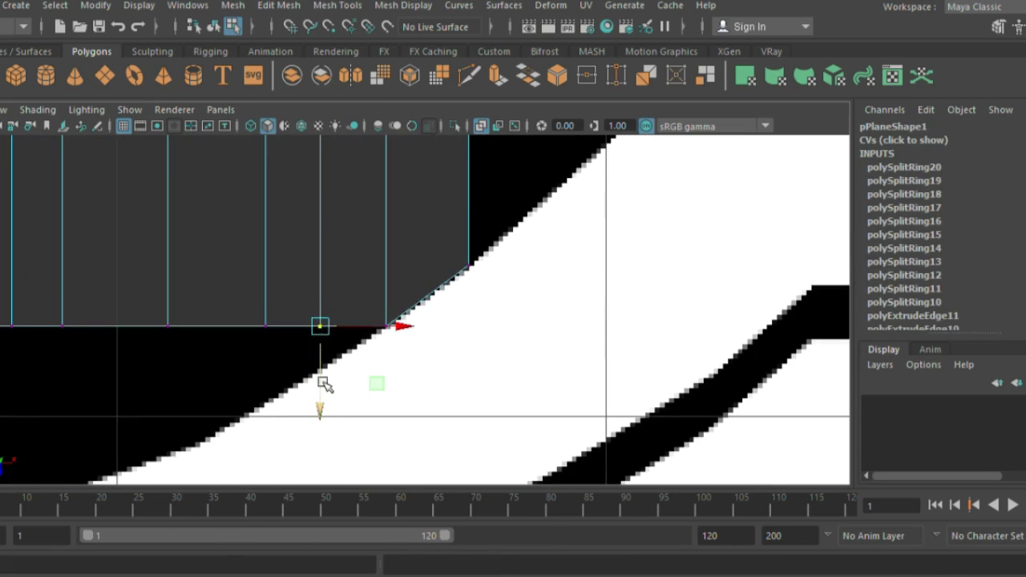
pyautogui.moveTo(323, 382); pyautogui.dragTo(329, 425)
pyautogui.click(265, 326)
pyautogui.moveTo(267, 365); pyautogui.dragTo(286, 440)
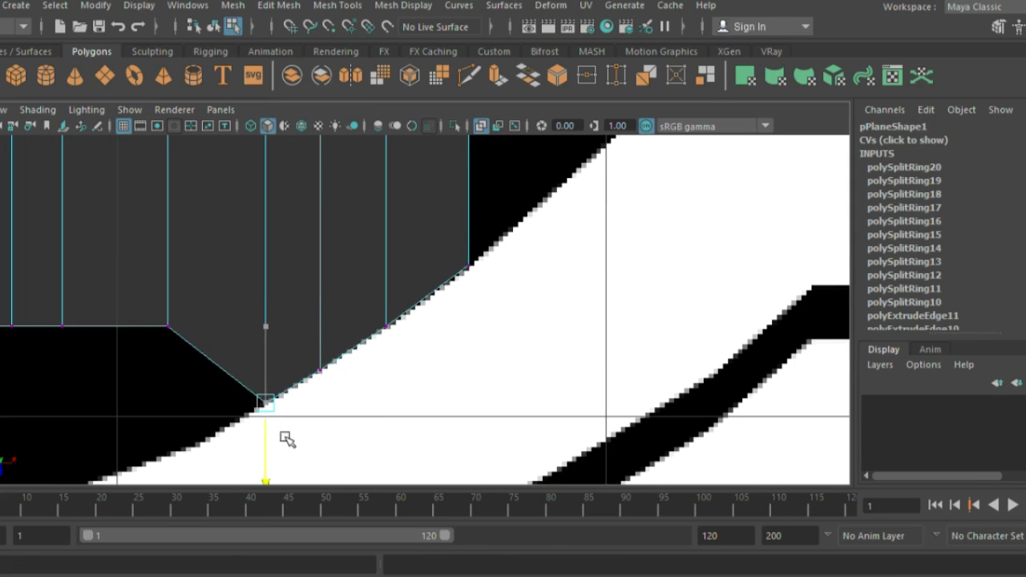
pyautogui.click(167, 326)
pyautogui.moveTo(170, 361); pyautogui.dragTo(180, 487)
pyautogui.keyDown('alt'); pyautogui.moveTo(193, 480); pyautogui.dragTo(449, 376, button='middle'); pyautogui.keyUp('alt')
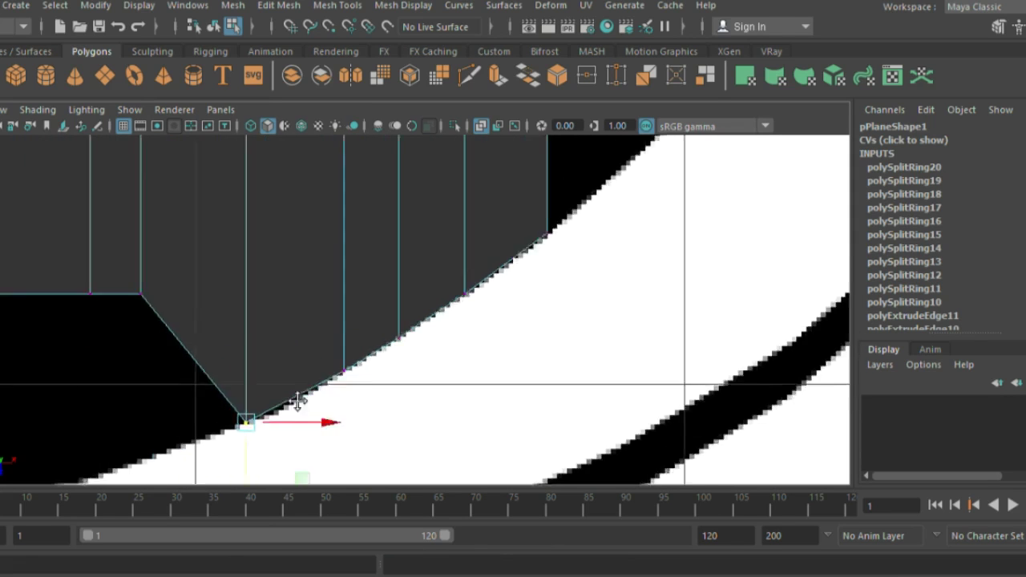
pyautogui.moveTo(291, 251); pyautogui.dragTo(340, 183)
pyautogui.moveTo(324, 256); pyautogui.dragTo(354, 411)
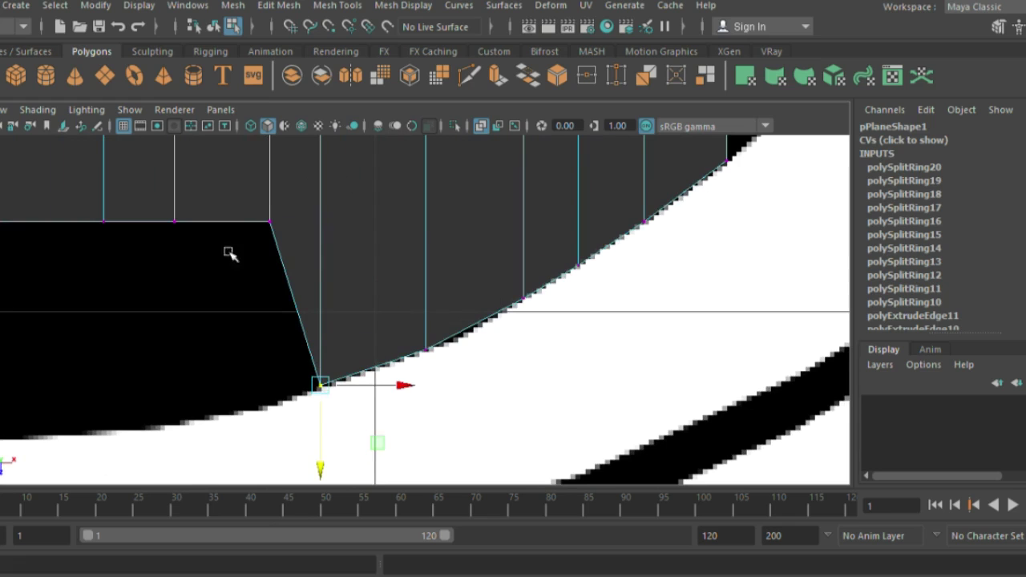
pyautogui.moveTo(255, 262); pyautogui.dragTo(285, 197)
pyautogui.keyDown('shift'); pyautogui.moveTo(206, 243); pyautogui.dragTo(136, 192); pyautogui.keyUp('shift')
pyautogui.moveTo(220, 274); pyautogui.dragTo(262, 459)
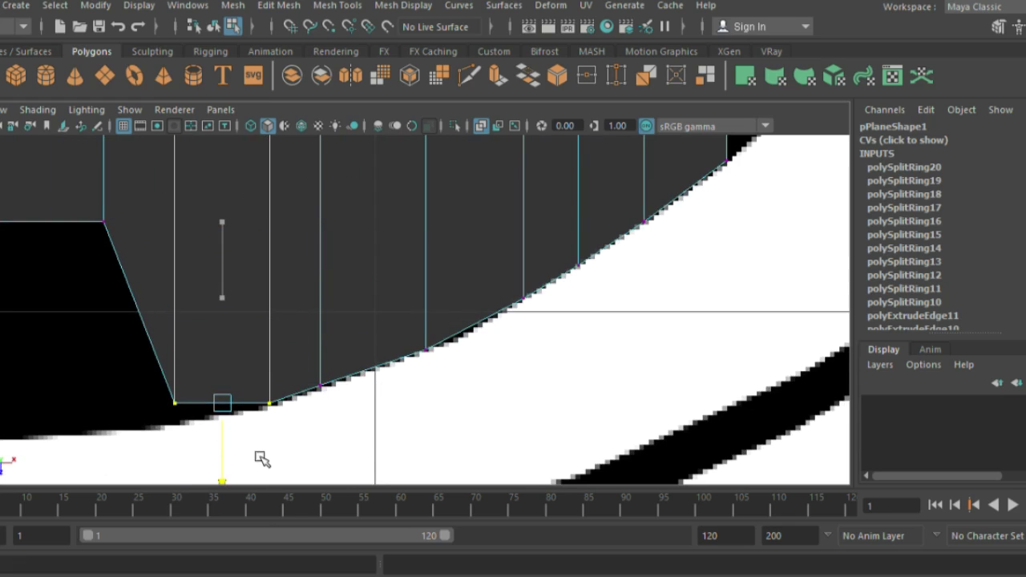
# Adjust the remaining bottom vertices so they follow the curved body line
pyautogui.moveTo(196, 377); pyautogui.dragTo(197, 375)
pyautogui.moveTo(175, 428); pyautogui.dragTo(179, 449)
pyautogui.scroll(-5, 217, 372)
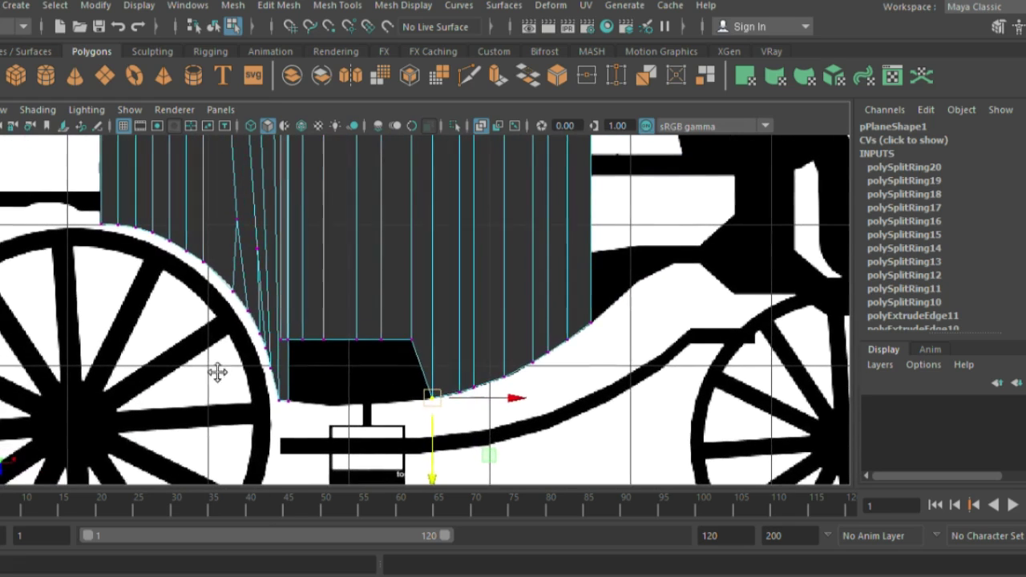
pyautogui.moveTo(418, 355); pyautogui.dragTo(418, 433)
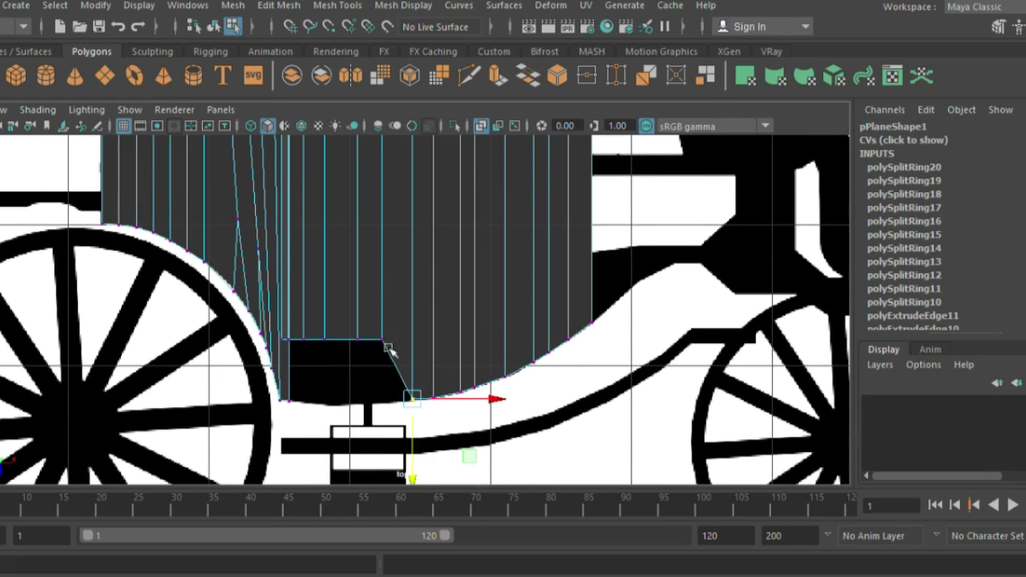
pyautogui.scroll(3, 387, 349)
pyautogui.scroll(2, 431, 371)
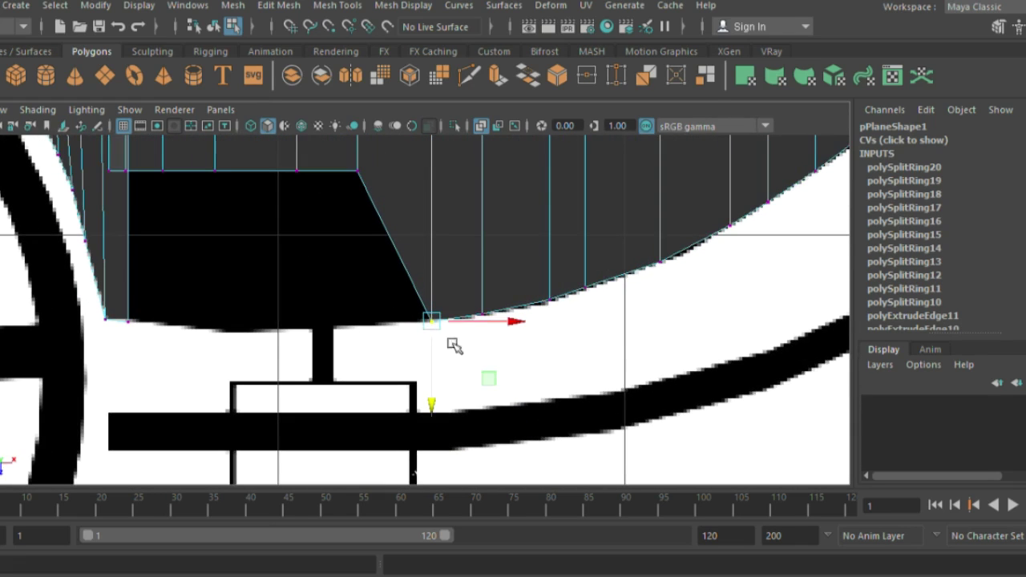
pyautogui.moveTo(467, 288); pyautogui.dragTo(485, 353)
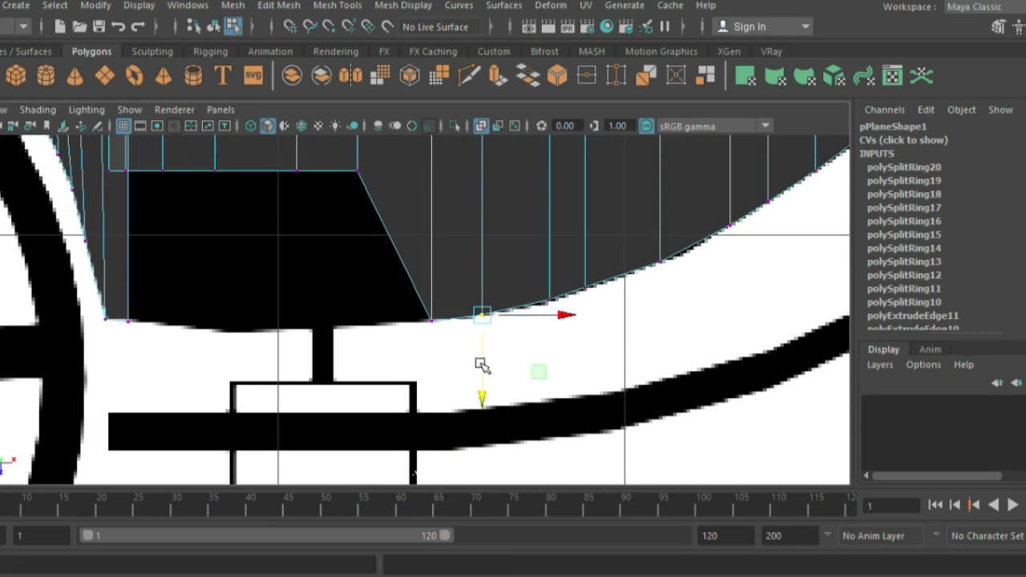
pyautogui.moveTo(529, 287); pyautogui.dragTo(566, 343)
pyautogui.moveTo(566, 272); pyautogui.dragTo(602, 317)
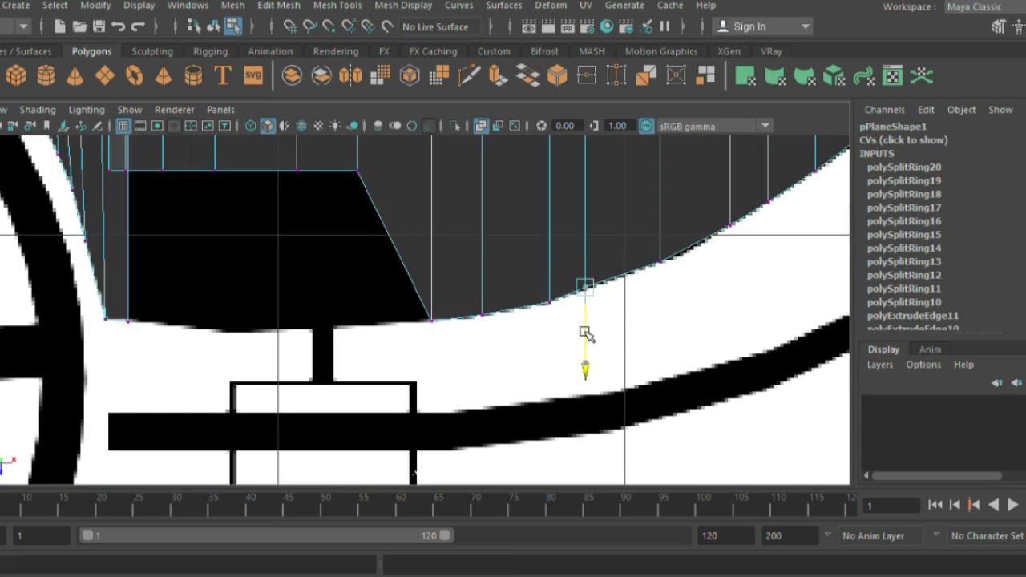
# Pull the five upper vertices straight down onto the body outline
pyautogui.moveTo(319, 175)
pyautogui.mouseDown()
pyautogui.moveTo(361, 230)
pyautogui.moveTo(398, 382)
pyautogui.mouseUp()
pyautogui.moveTo(291, 170); pyautogui.dragTo(329, 387)
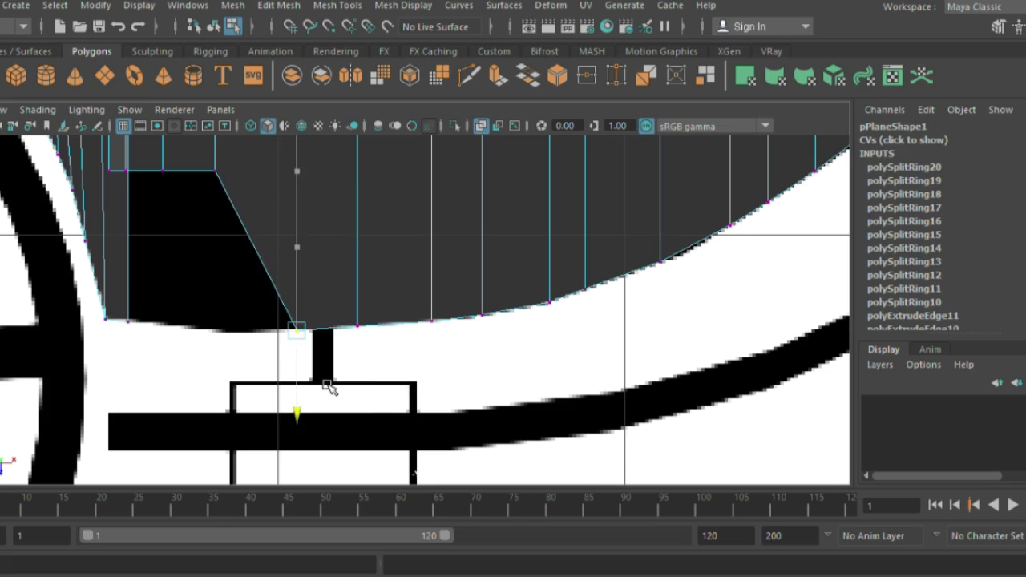
pyautogui.click(213, 170)
pyautogui.moveTo(213, 170); pyautogui.dragTo(232, 361)
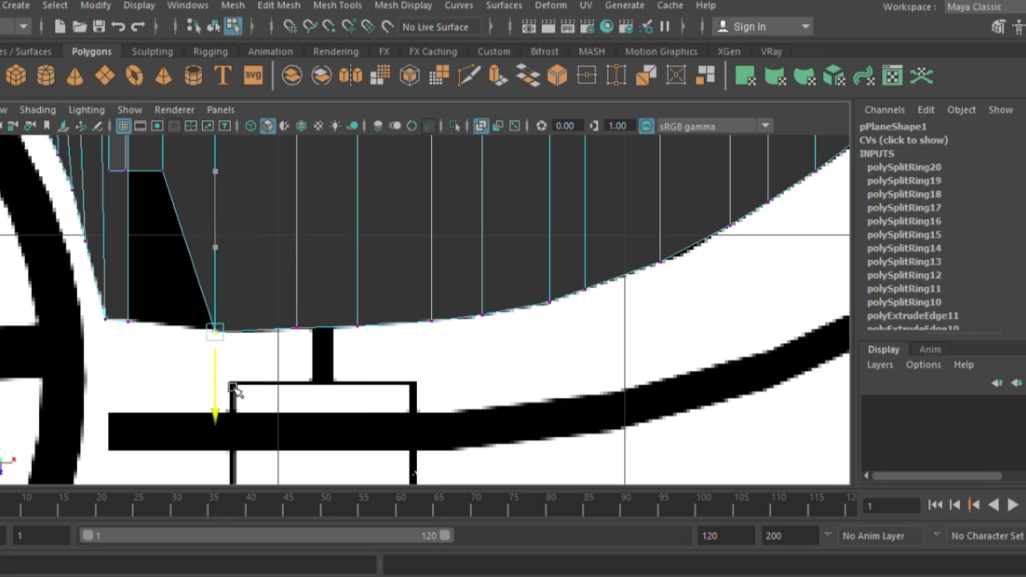
pyautogui.click(161, 169)
pyautogui.moveTo(160, 168)
pyautogui.mouseDown()
pyautogui.moveTo(172, 355)
pyautogui.moveTo(191, 374)
pyautogui.mouseUp()
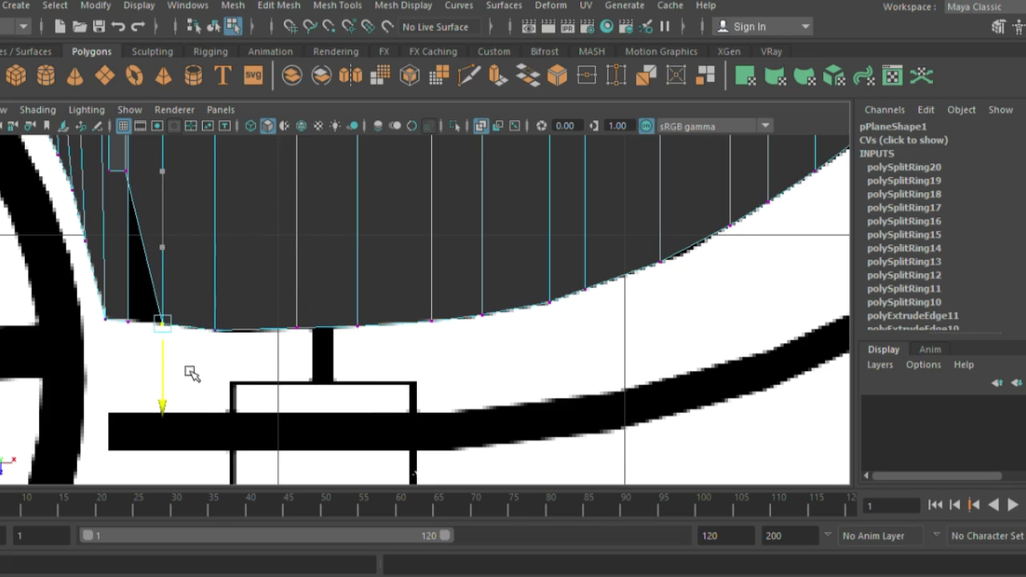
pyautogui.moveTo(129, 194)
pyautogui.mouseDown()
pyautogui.moveTo(151, 357)
pyautogui.moveTo(155, 327)
pyautogui.mouseUp()
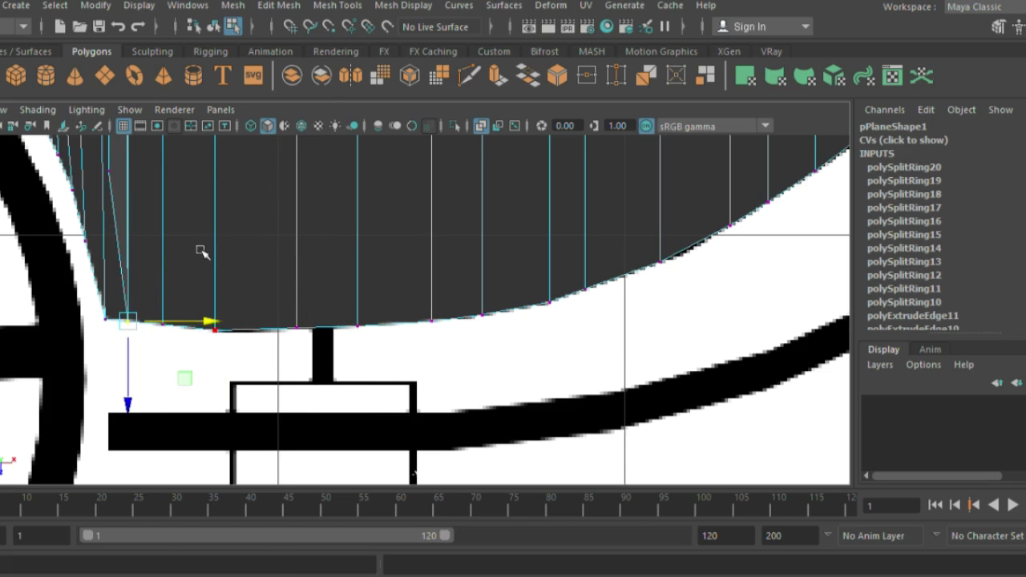
# Leave component editing and zoom in on the rear wheel area
pyautogui.moveTo(202, 252); pyautogui.dragTo(272, 152, button='right')
pyautogui.click(485, 338)
pyautogui.moveTo(396, 259)
pyautogui.keyDown('alt'); pyautogui.mouseDown(button='right')
pyautogui.moveTo(494, 394)
pyautogui.moveTo(340, 260)
pyautogui.mouseUp(button='right'); pyautogui.keyUp('alt')
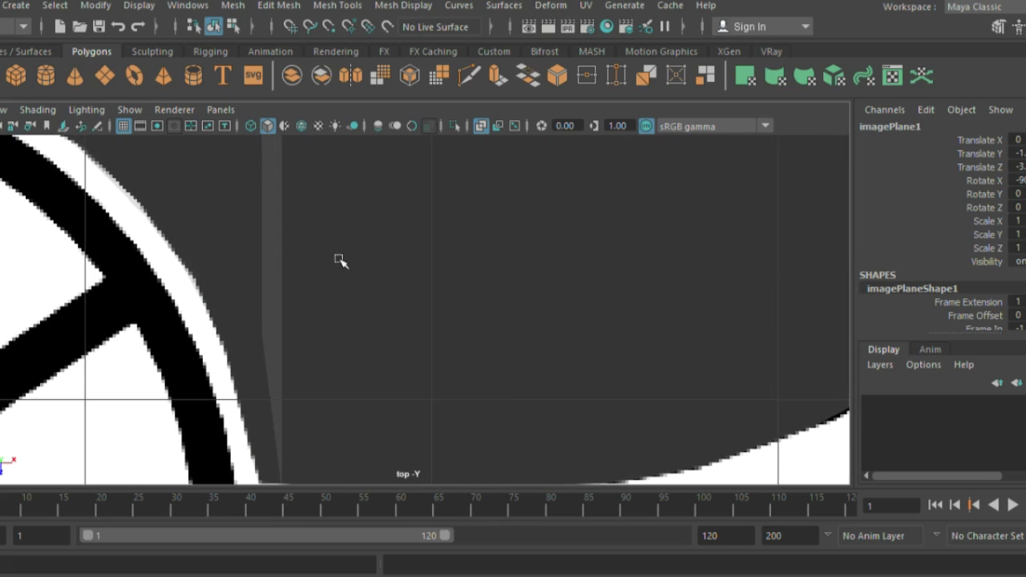
# Slide a vertical edge near the rear wheel so it matches the wheel curve
pyautogui.click(373, 323)
pyautogui.moveTo(374, 323); pyautogui.dragTo(374, 265, button='right')
pyautogui.click(272, 183)
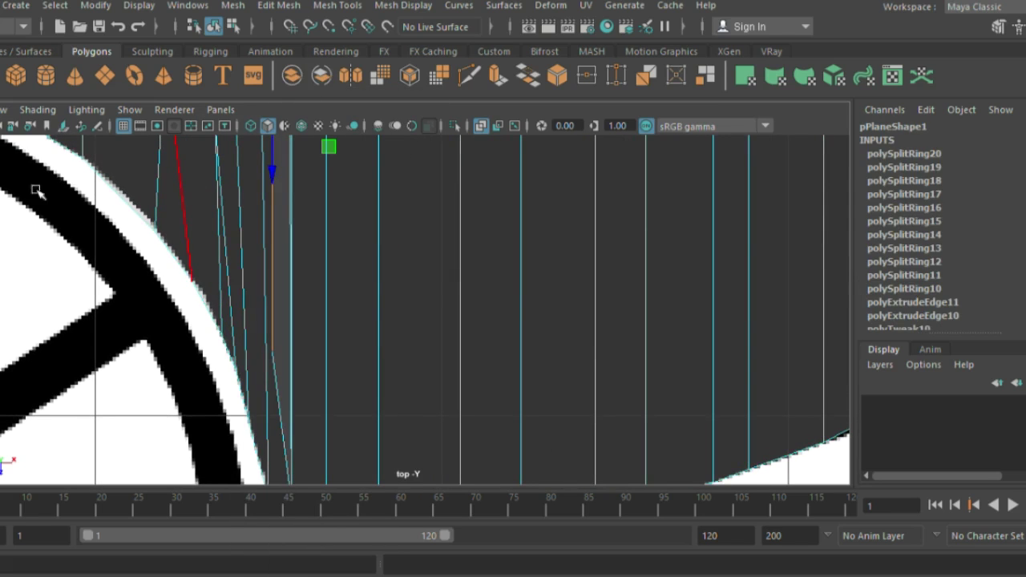
pyautogui.keyDown('alt'); pyautogui.moveTo(36, 191); pyautogui.dragTo(126, 305, button='middle'); pyautogui.keyUp('alt')
pyautogui.moveTo(319, 241)
pyautogui.mouseDown()
pyautogui.moveTo(341, 250)
pyautogui.moveTo(320, 251)
pyautogui.mouseUp()
pyautogui.moveTo(356, 140); pyautogui.dragTo(425, 120, button='right')
# Insert two edge loops across the body near its front edge
pyautogui.scroll(-5, 425, 199)
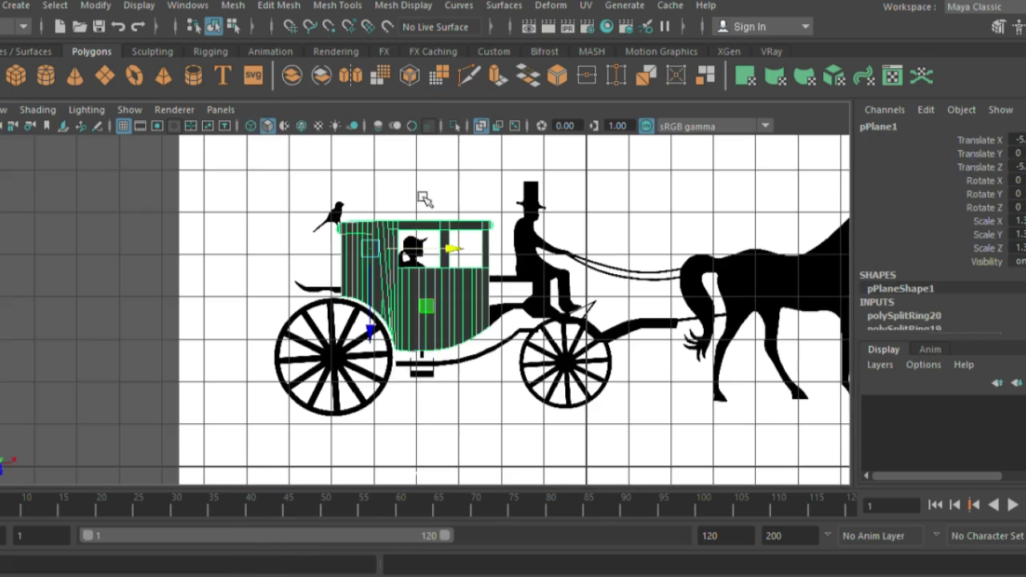
pyautogui.click(424, 199)
pyautogui.scroll(5, 328, 279)
pyautogui.scroll(-3, 531, 298)
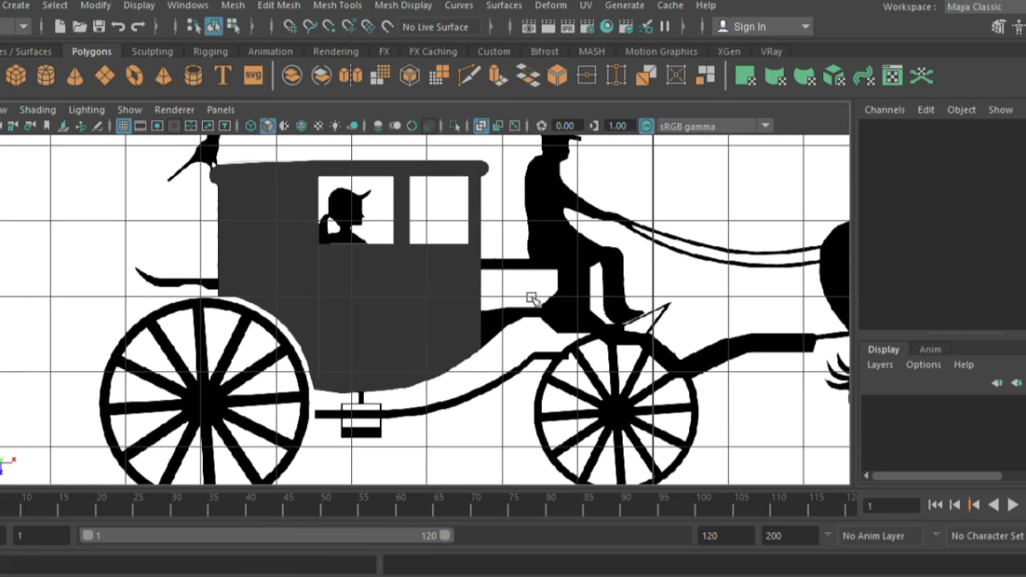
pyautogui.scroll(-3, 350, 312)
pyautogui.scroll(5, 531, 373)
pyautogui.click(366, 303)
pyautogui.keyDown('shift'); pyautogui.moveTo(86, 229); pyautogui.dragTo(410, 225, button='right'); pyautogui.keyUp('shift')
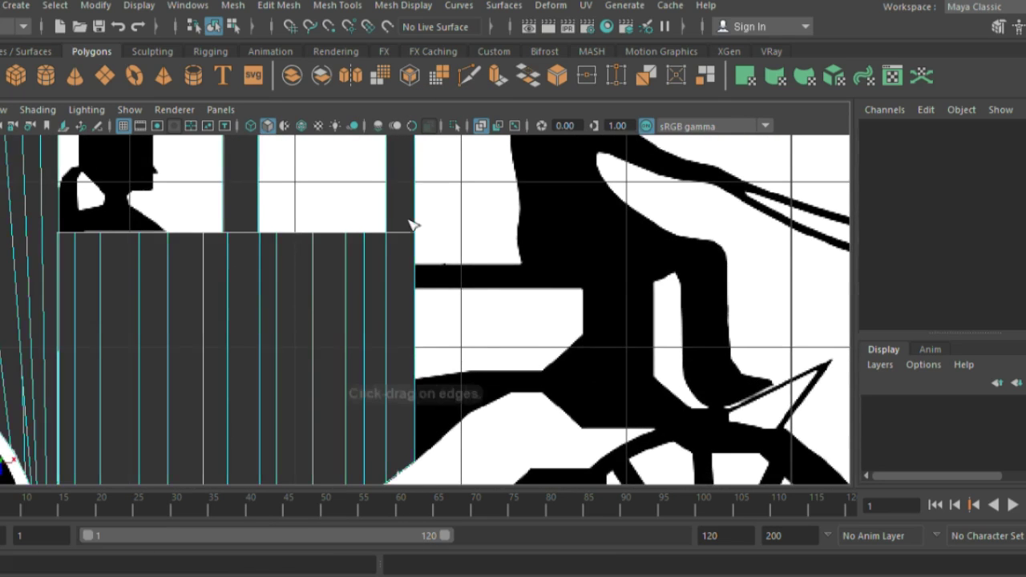
pyautogui.scroll(3, 411, 225)
pyautogui.moveTo(418, 272); pyautogui.dragTo(417, 229)
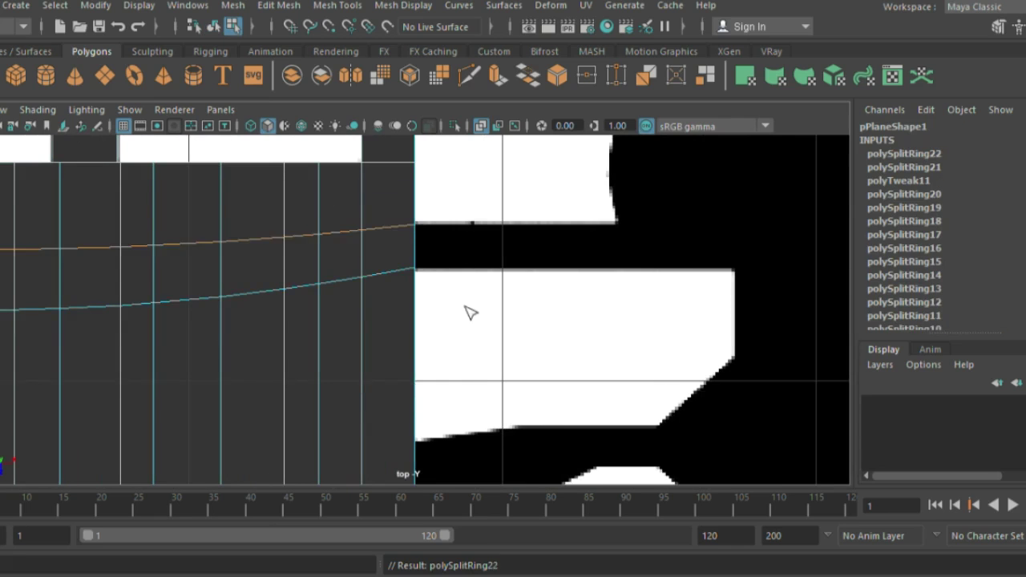
pyautogui.moveTo(470, 313)
pyautogui.keyDown('alt'); pyautogui.mouseDown(button='middle')
pyautogui.moveTo(417, 278)
pyautogui.moveTo(390, 339)
pyautogui.moveTo(235, 339)
pyautogui.mouseUp(button='middle'); pyautogui.keyUp('alt')
pyautogui.click(395, 290)
# Extrude the body's front border edge twice, stretching the new face right along the beam
pyautogui.hotkey('ctrl', 'e')
pyautogui.moveTo(315, 370); pyautogui.dragTo(561, 373)
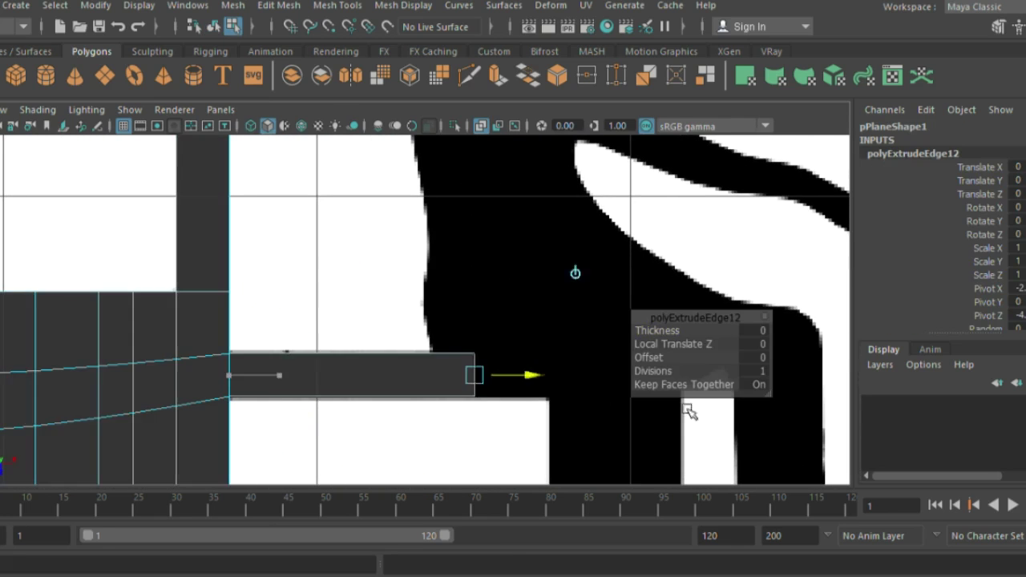
pyautogui.keyDown('alt'); pyautogui.moveTo(508, 361); pyautogui.dragTo(360, 322, button='middle'); pyautogui.keyUp('alt')
pyautogui.moveTo(521, 337)
pyautogui.mouseDown()
pyautogui.moveTo(442, 352)
pyautogui.moveTo(575, 357)
pyautogui.mouseUp()
pyautogui.hotkey('ctrl', 'e')
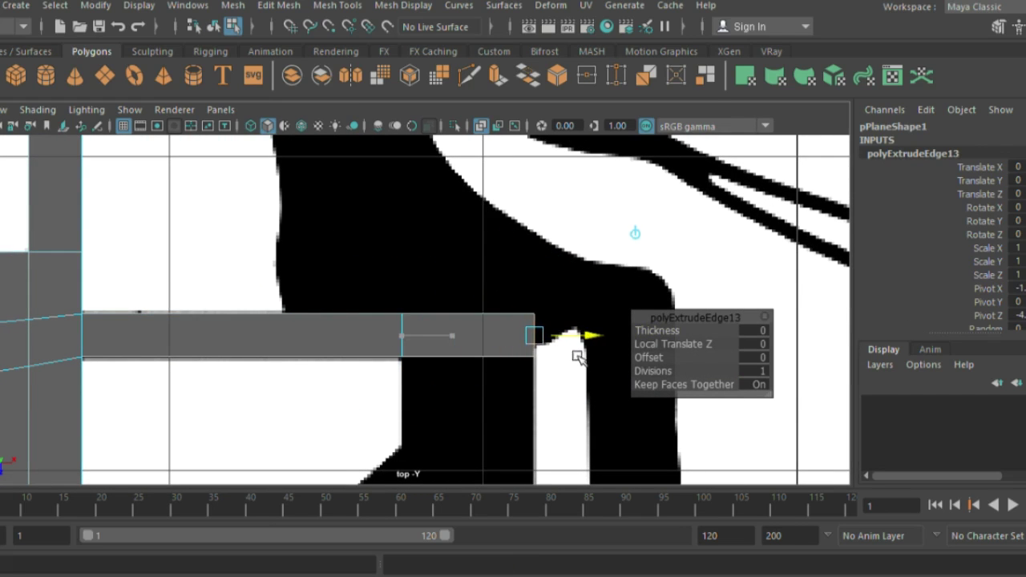
# Extrude the end segment's bottom edge and drop the new face downward
pyautogui.click(481, 357)
pyautogui.keyDown('alt'); pyautogui.moveTo(556, 377); pyautogui.dragTo(556, 201, button='middle'); pyautogui.keyUp('alt')
pyautogui.hotkey('ctrl', 'e')
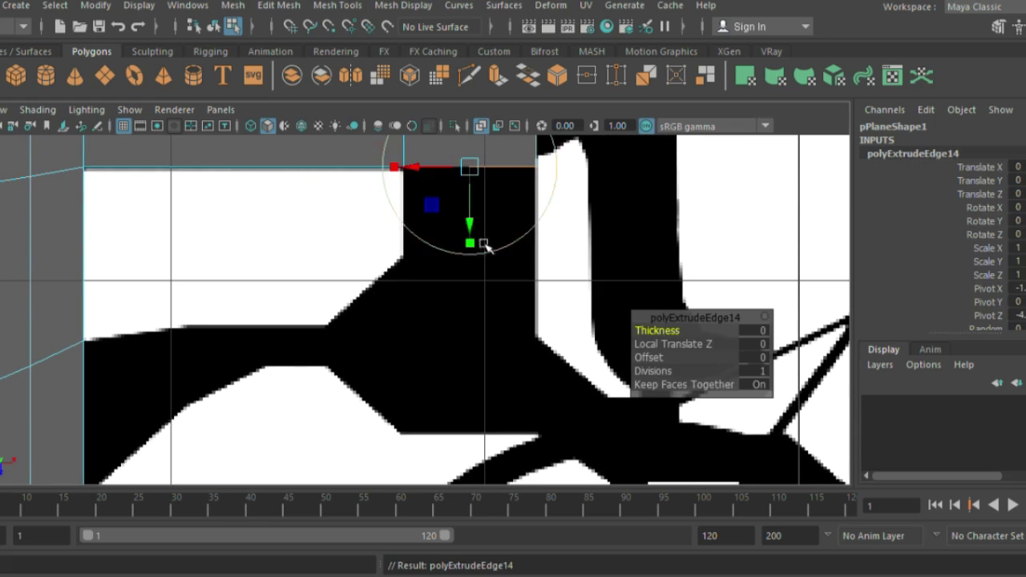
pyautogui.moveTo(469, 232); pyautogui.dragTo(513, 482)
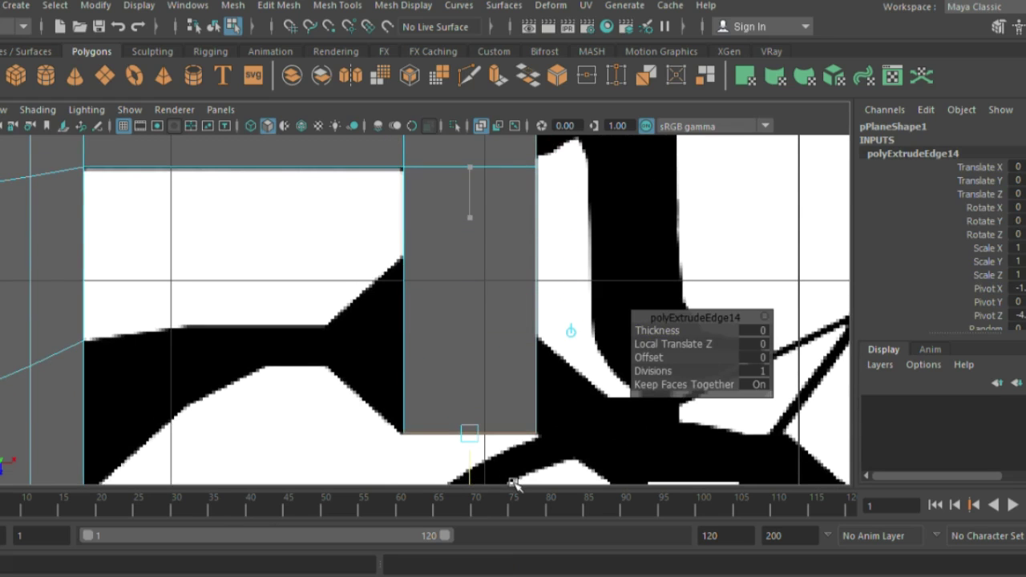
pyautogui.click(403, 324)
pyautogui.hotkey('ctrl', 'z')
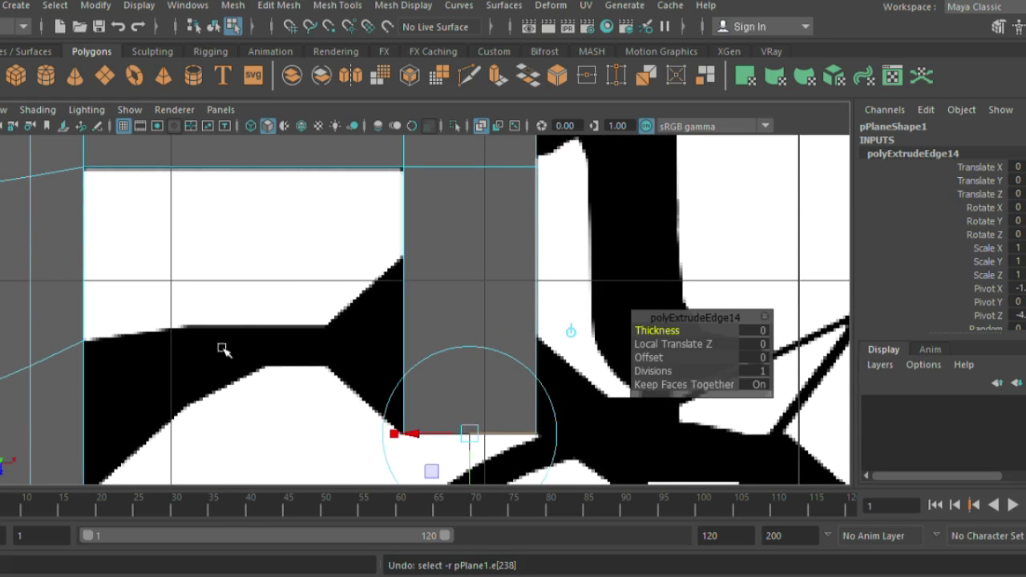
# Extrude the body's lower front edge to the right along the beam
pyautogui.moveTo(222, 349)
pyautogui.keyDown('alt'); pyautogui.mouseDown(button='middle')
pyautogui.moveTo(494, 167)
pyautogui.moveTo(387, 208)
pyautogui.mouseUp(button='middle'); pyautogui.keyUp('alt')
pyautogui.click(197, 308)
pyautogui.hotkey('ctrl', 'e')
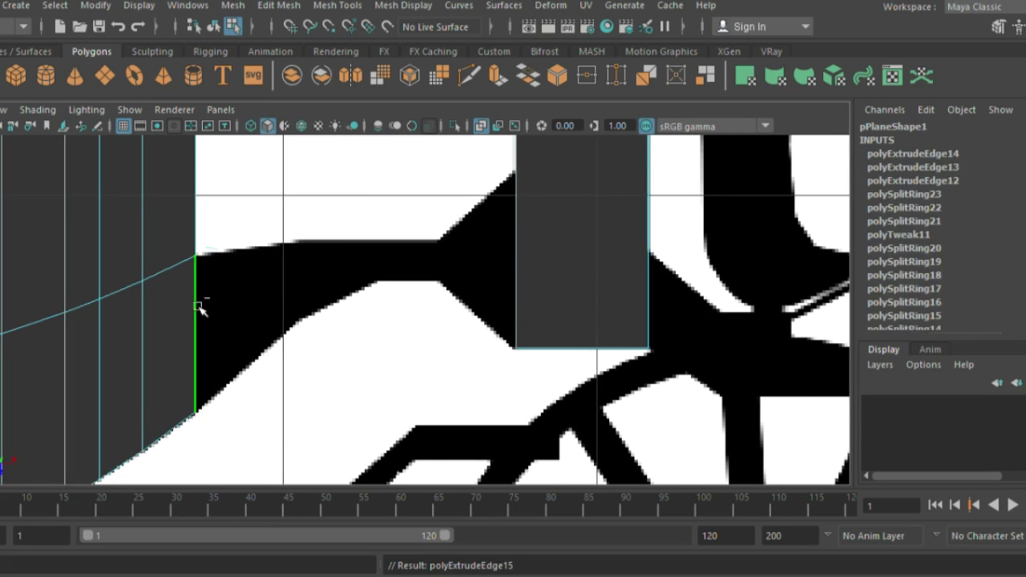
pyautogui.moveTo(245, 332)
pyautogui.mouseDown()
pyautogui.moveTo(264, 339)
pyautogui.moveTo(248, 350)
pyautogui.moveTo(274, 337)
pyautogui.moveTo(462, 350)
pyautogui.moveTo(549, 343)
pyautogui.mouseUp()
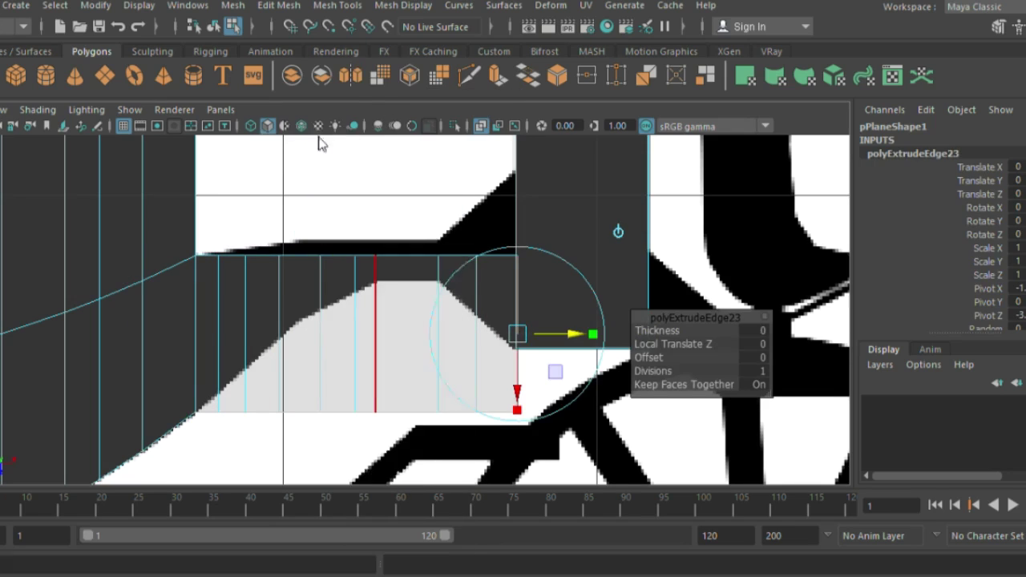
# Raise the new strip's top vertices onto the beam's outline
pyautogui.press('F9')
pyautogui.keyDown('alt'); pyautogui.moveTo(289, 376); pyautogui.dragTo(331, 429, button='middle'); pyautogui.keyUp('alt')
pyautogui.moveTo(258, 335); pyautogui.dragTo(261, 290)
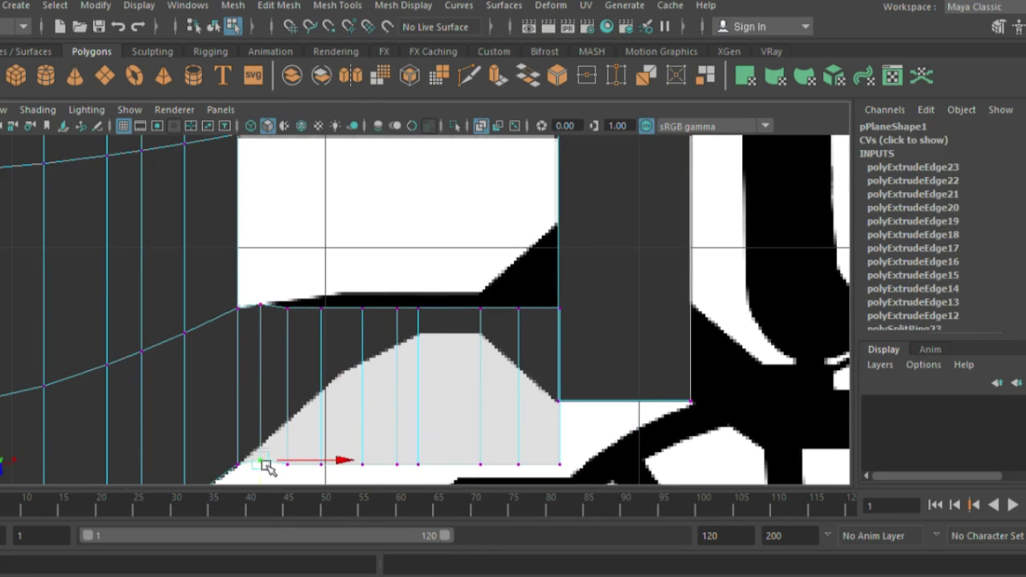
pyautogui.keyDown('alt'); pyautogui.moveTo(254, 469); pyautogui.dragTo(309, 361, button='right'); pyautogui.keyUp('alt')
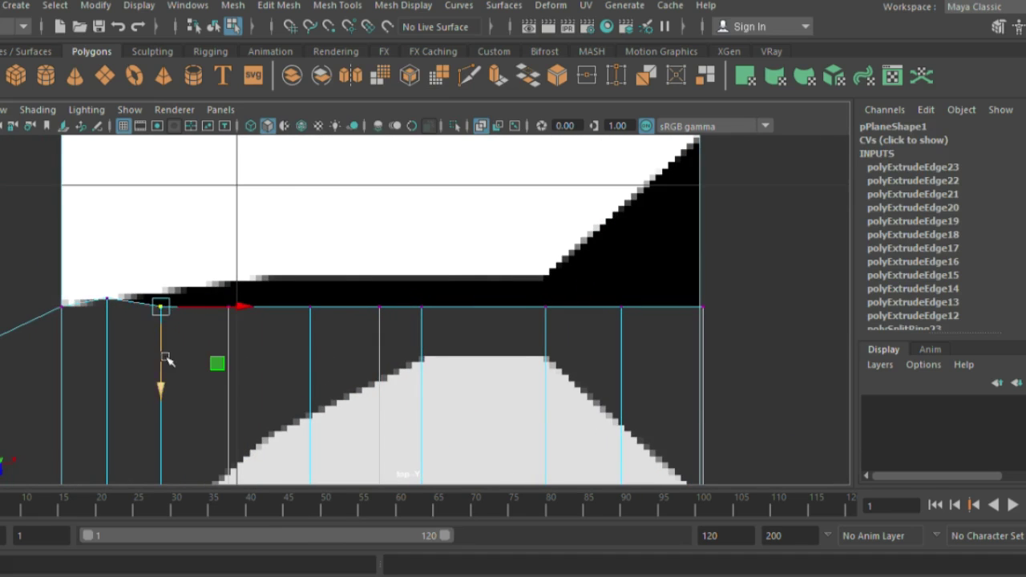
pyautogui.moveTo(166, 360); pyautogui.dragTo(163, 343)
pyautogui.moveTo(245, 320); pyautogui.dragTo(231, 297)
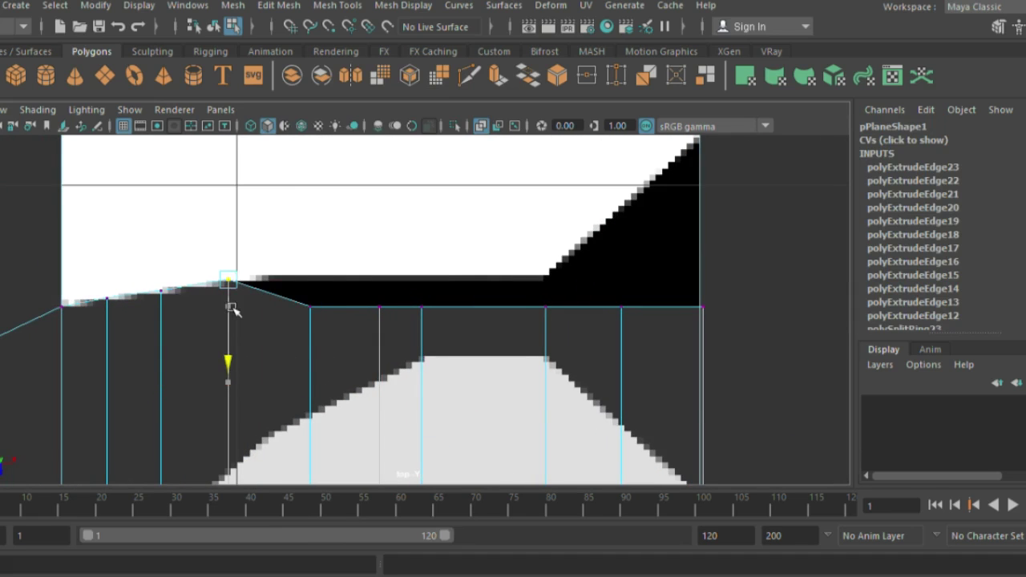
pyautogui.moveTo(297, 319); pyautogui.dragTo(323, 300)
pyautogui.moveTo(302, 346)
pyautogui.mouseDown()
pyautogui.moveTo(301, 315)
pyautogui.moveTo(527, 293)
pyautogui.mouseUp()
pyautogui.moveTo(464, 355); pyautogui.dragTo(461, 330)
pyautogui.keyDown('alt'); pyautogui.moveTo(460, 327); pyautogui.dragTo(486, 275, button='middle'); pyautogui.keyUp('alt')
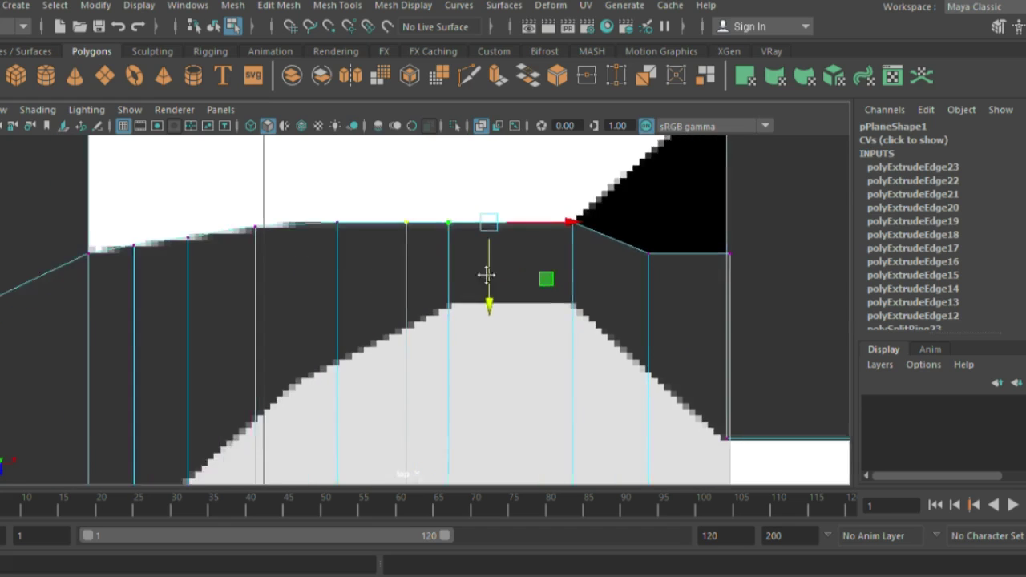
# Move the lower vertices up onto the silhouette's sloped outline
pyautogui.scroll(-3, 486, 275)
pyautogui.click(285, 410)
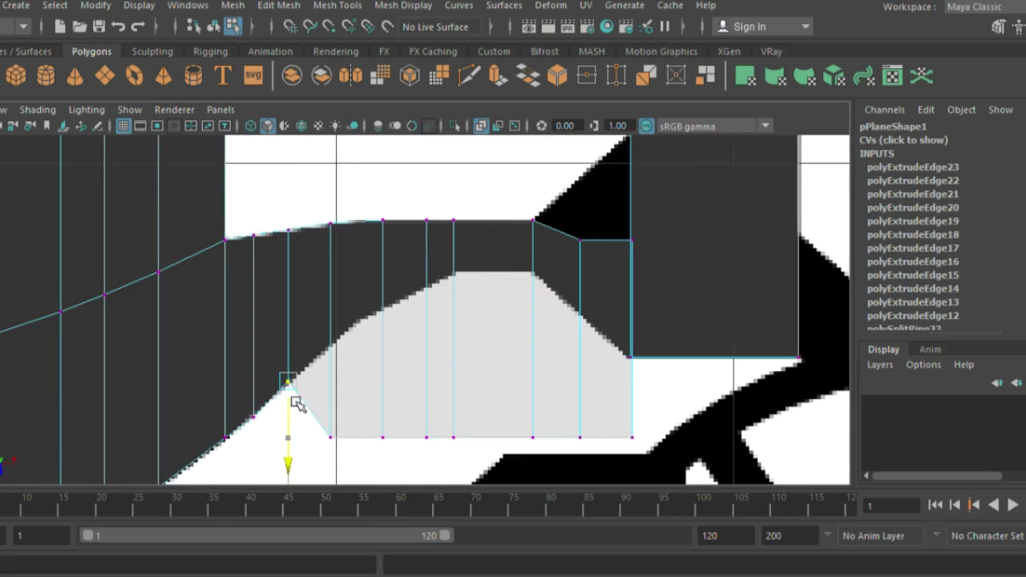
pyautogui.click(254, 416)
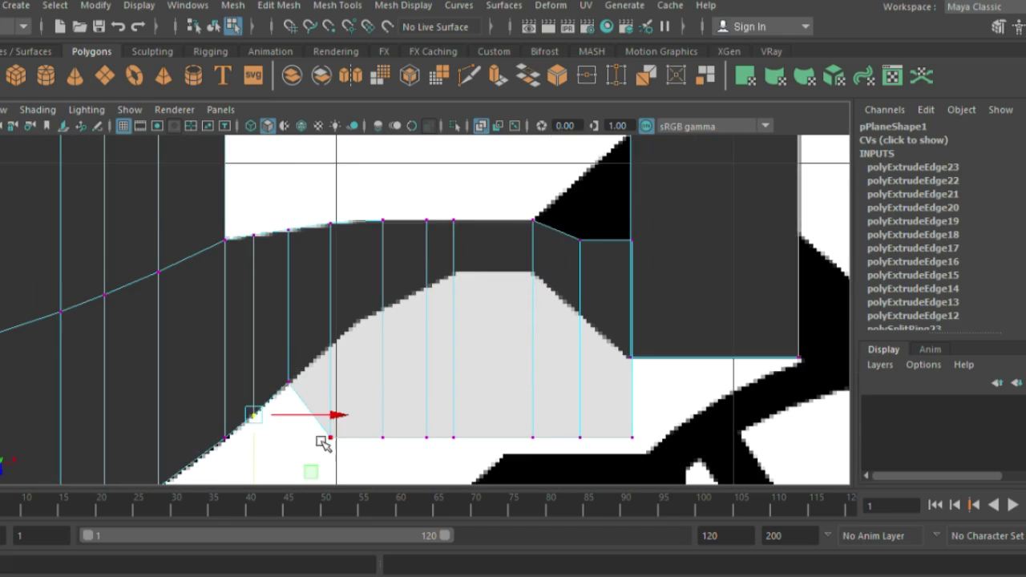
pyautogui.moveTo(333, 428); pyautogui.dragTo(337, 355)
pyautogui.scroll(1, 451, 279)
pyautogui.scroll(3, 451, 280)
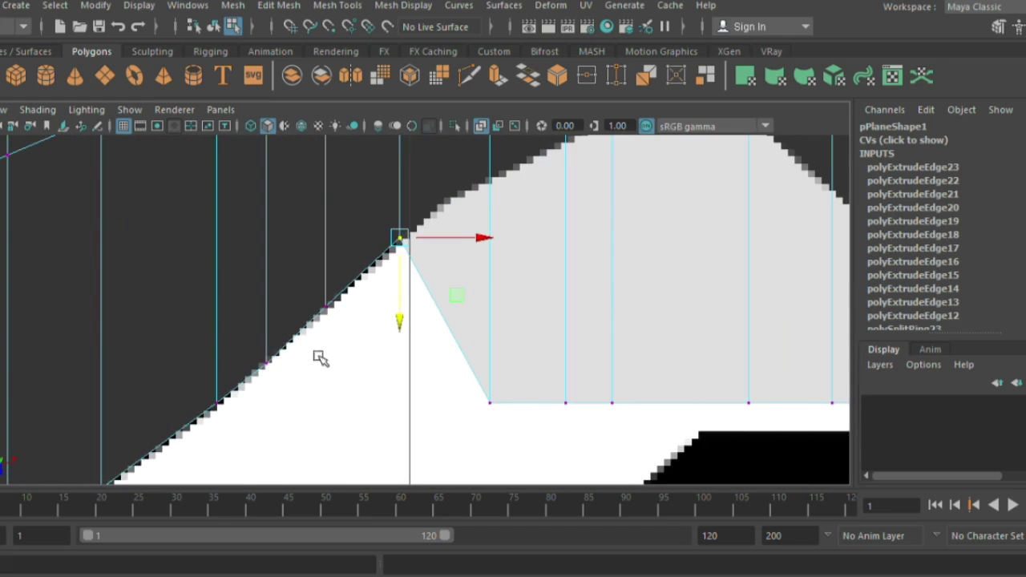
pyautogui.click(489, 402)
pyautogui.moveTo(490, 402)
pyautogui.mouseDown()
pyautogui.moveTo(477, 231)
pyautogui.moveTo(488, 174)
pyautogui.mouseUp()
pyautogui.click(567, 410)
pyautogui.moveTo(569, 417); pyautogui.dragTo(545, 200)
# Raise the remaining bottom vertices to the bracket's flat top and right-hand slope
pyautogui.moveTo(545, 199)
pyautogui.keyDown('alt'); pyautogui.mouseDown(button='middle')
pyautogui.moveTo(457, 351)
pyautogui.moveTo(405, 321)
pyautogui.mouseUp(button='middle'); pyautogui.keyUp('alt')
pyautogui.click(483, 282)
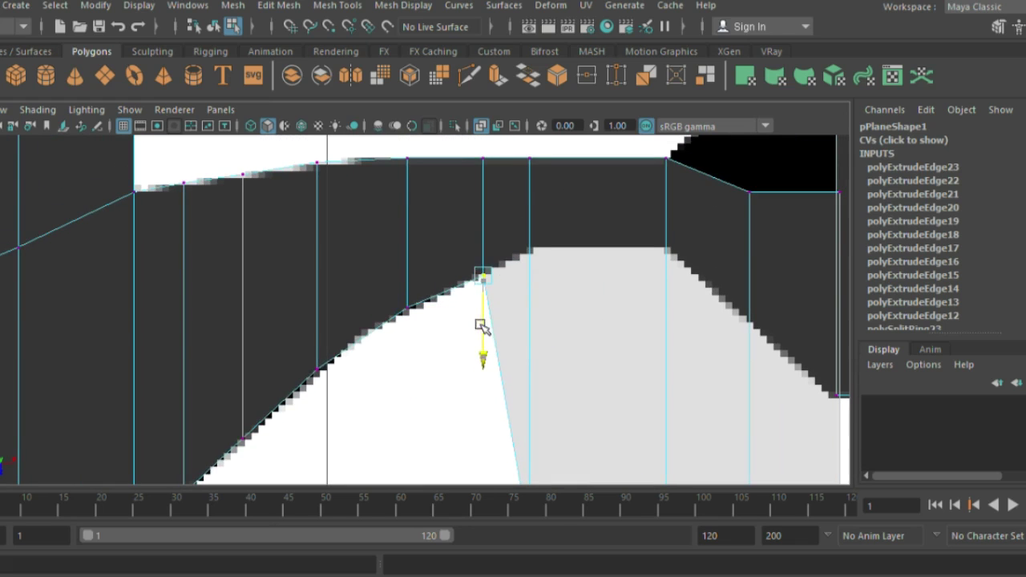
pyautogui.keyDown('alt'); pyautogui.moveTo(480, 325); pyautogui.dragTo(458, 409, button='middle'); pyautogui.keyUp('alt')
pyautogui.moveTo(486, 474); pyautogui.dragTo(481, 189, button='middle')
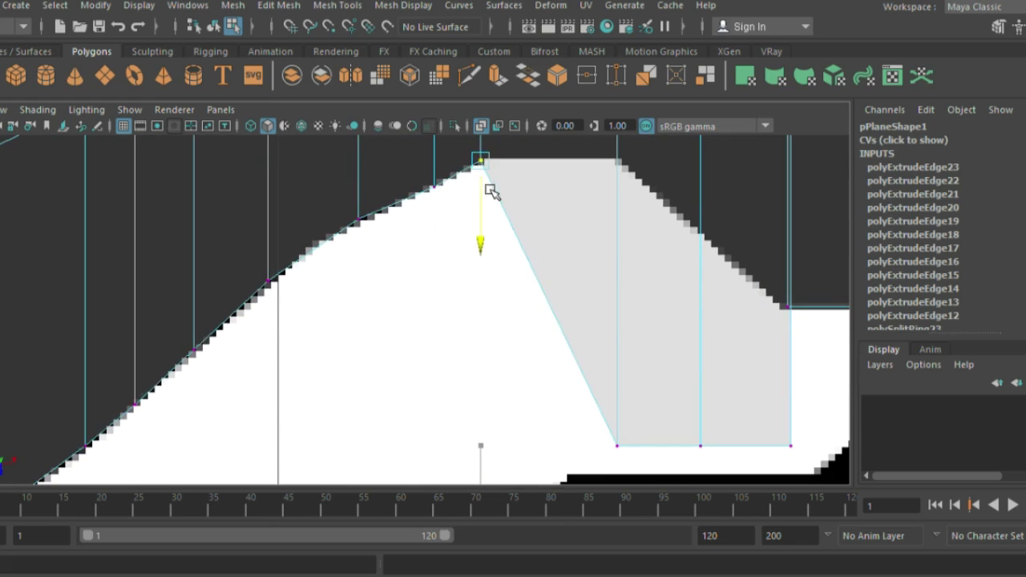
pyautogui.moveTo(634, 426); pyautogui.dragTo(615, 183, button='middle')
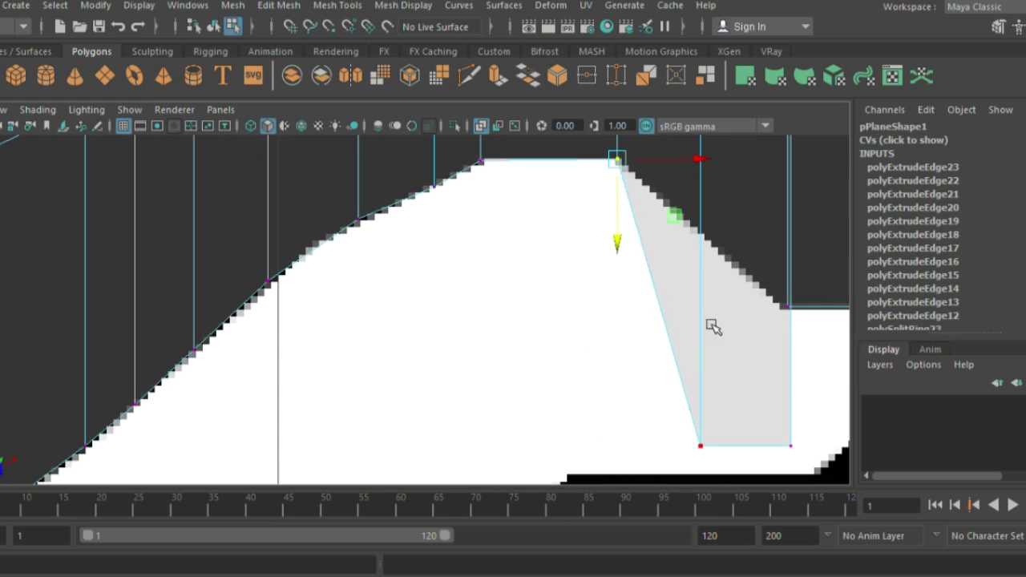
pyautogui.moveTo(708, 471); pyautogui.dragTo(699, 260, button='middle')
pyautogui.moveTo(795, 424); pyautogui.dragTo(788, 453)
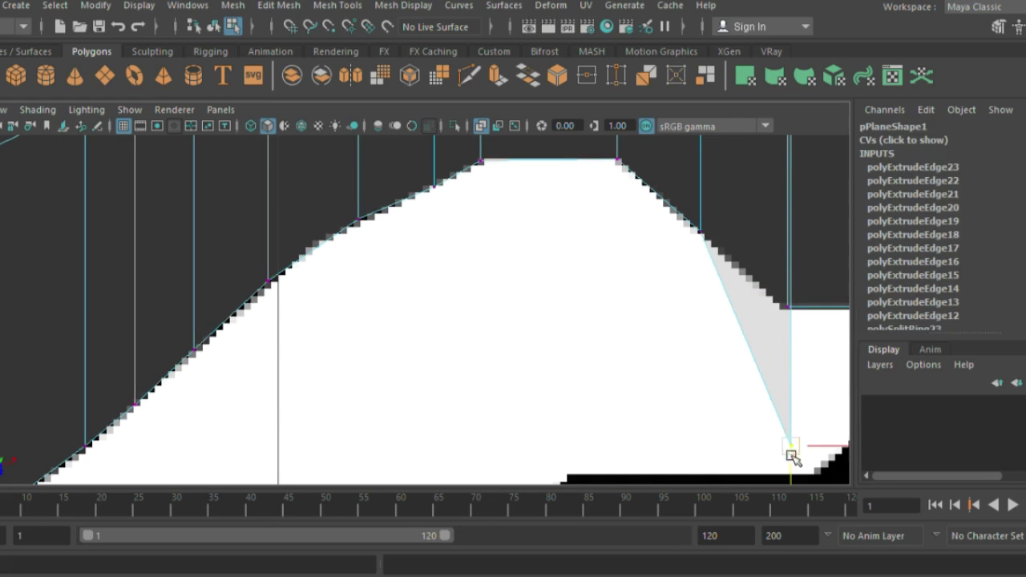
pyautogui.moveTo(788, 453); pyautogui.dragTo(776, 324, button='middle')
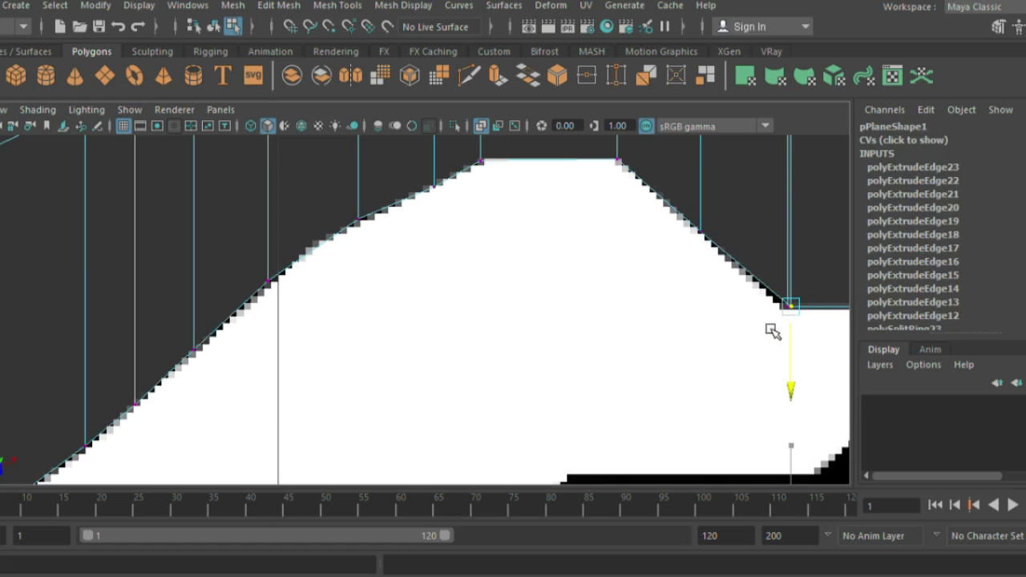
pyautogui.keyDown('alt'); pyautogui.moveTo(814, 313); pyautogui.dragTo(676, 456, button='middle'); pyautogui.keyUp('alt')
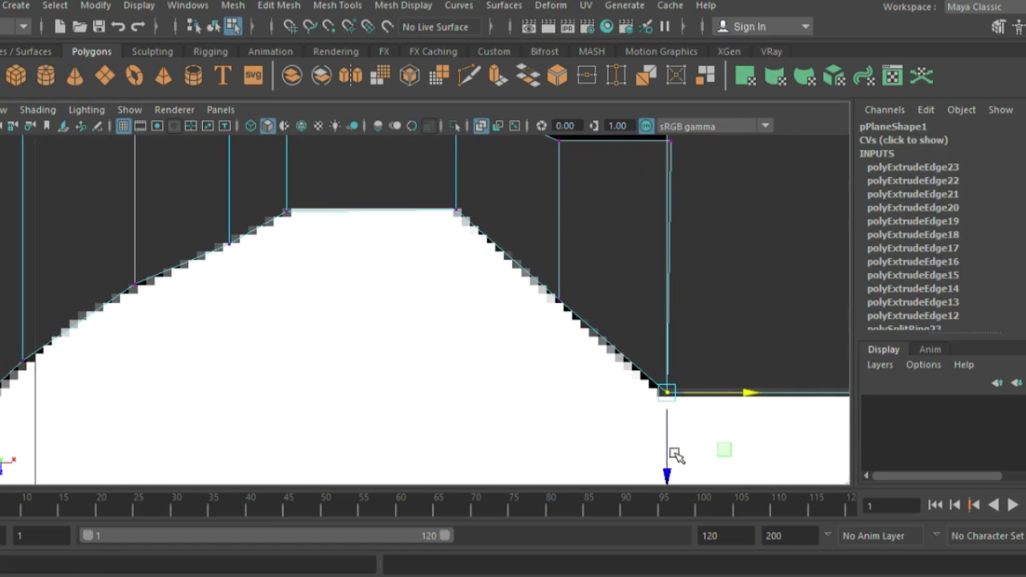
pyautogui.moveTo(671, 430); pyautogui.dragTo(679, 434)
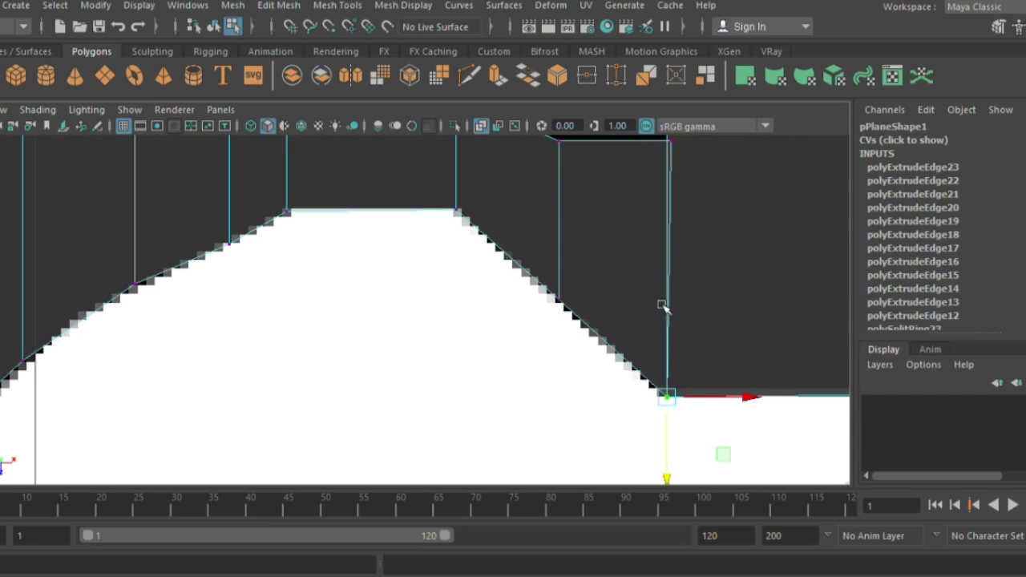
pyautogui.moveTo(662, 305)
pyautogui.keyDown('alt'); pyautogui.mouseDown(button='middle')
pyautogui.moveTo(452, 264)
pyautogui.moveTo(462, 207)
pyautogui.mouseUp(button='middle'); pyautogui.keyUp('alt')
# Move the right corner vertex up and left onto the slope's top, leveling the top edge
pyautogui.click(444, 272)
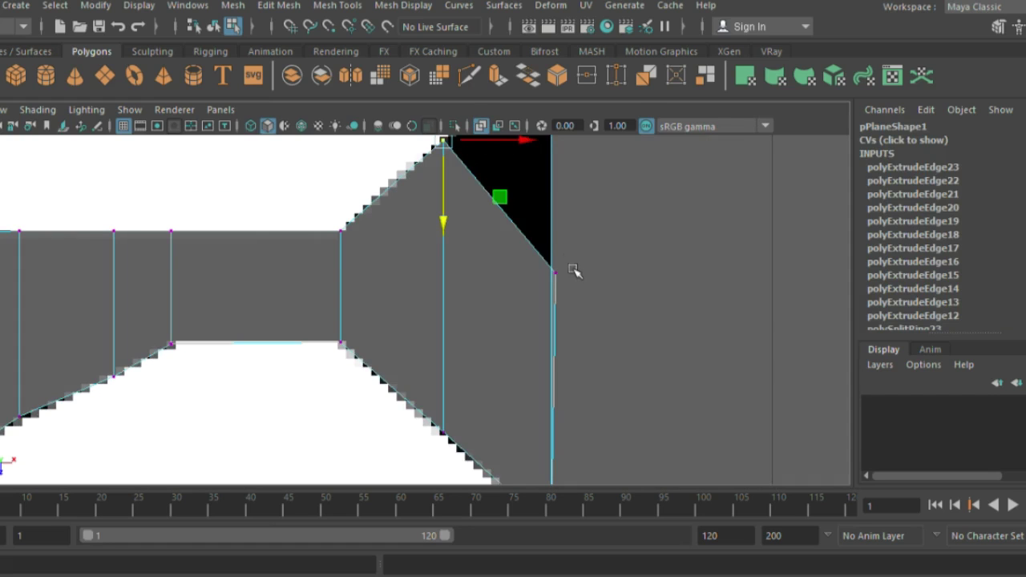
pyautogui.click(554, 272)
pyautogui.keyDown('alt'); pyautogui.moveTo(555, 272); pyautogui.dragTo(590, 401, button='middle'); pyautogui.keyUp('alt')
pyautogui.moveTo(528, 348); pyautogui.dragTo(529, 224)
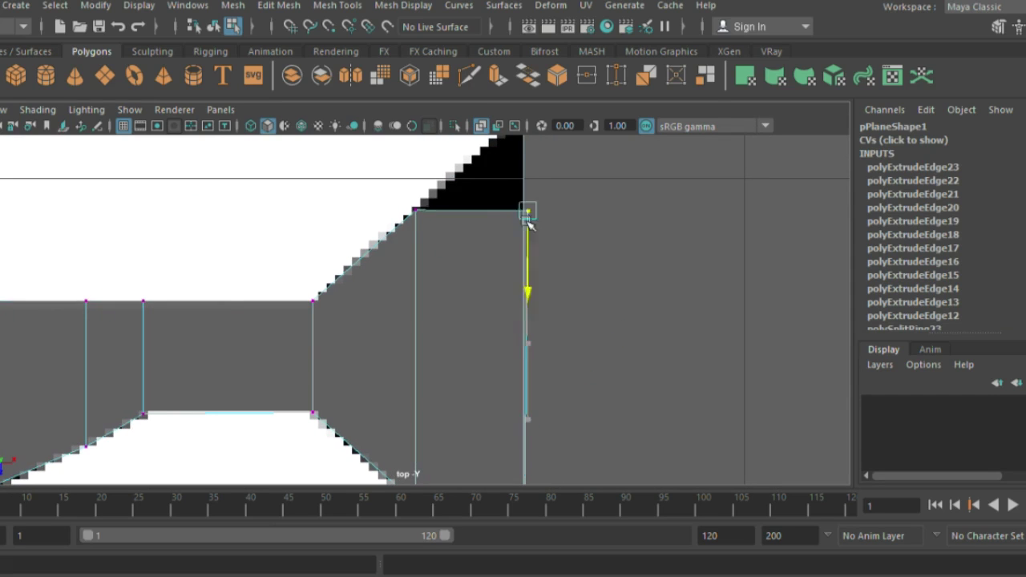
pyautogui.keyDown('alt'); pyautogui.moveTo(528, 225); pyautogui.dragTo(486, 348, button='middle'); pyautogui.keyUp('alt')
pyautogui.moveTo(487, 331); pyautogui.dragTo(487, 319)
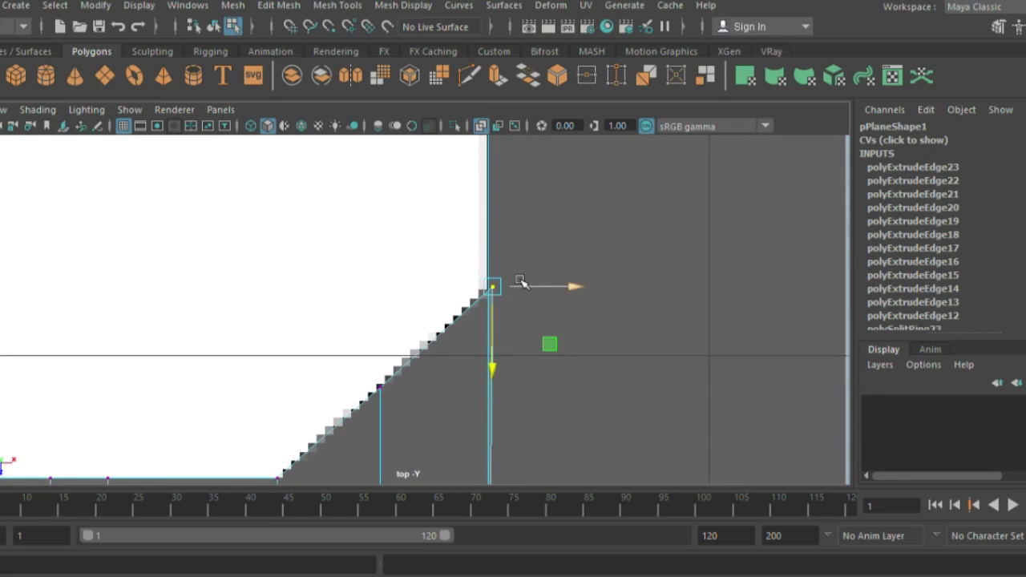
pyautogui.moveTo(521, 282); pyautogui.dragTo(516, 283)
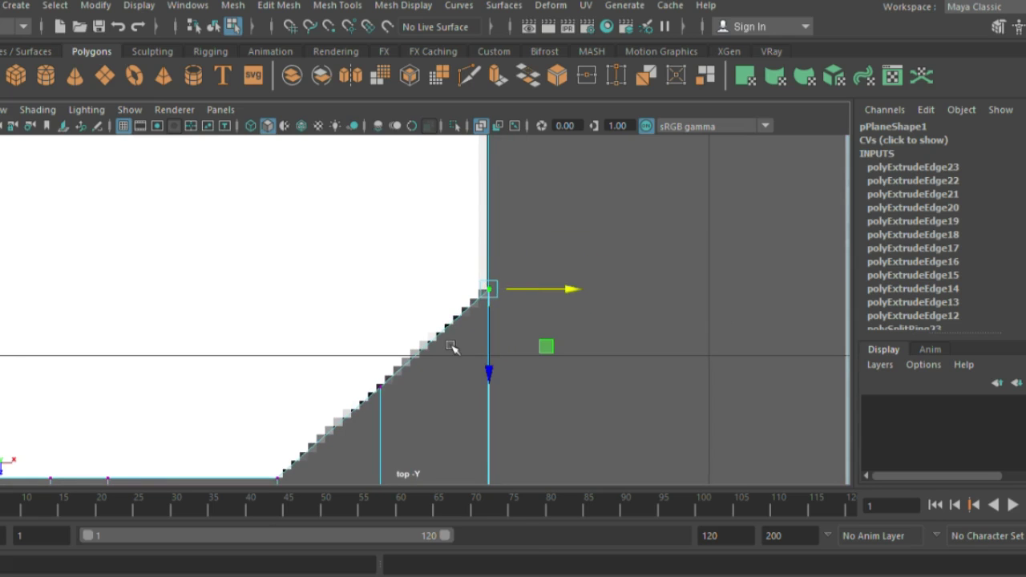
# Add an edge loop across the traced carriage plane with Insert Edge Loop
pyautogui.press('F8')
pyautogui.press('a')
pyautogui.scroll(3, 470, 321)
pyautogui.scroll(3, 470, 322)
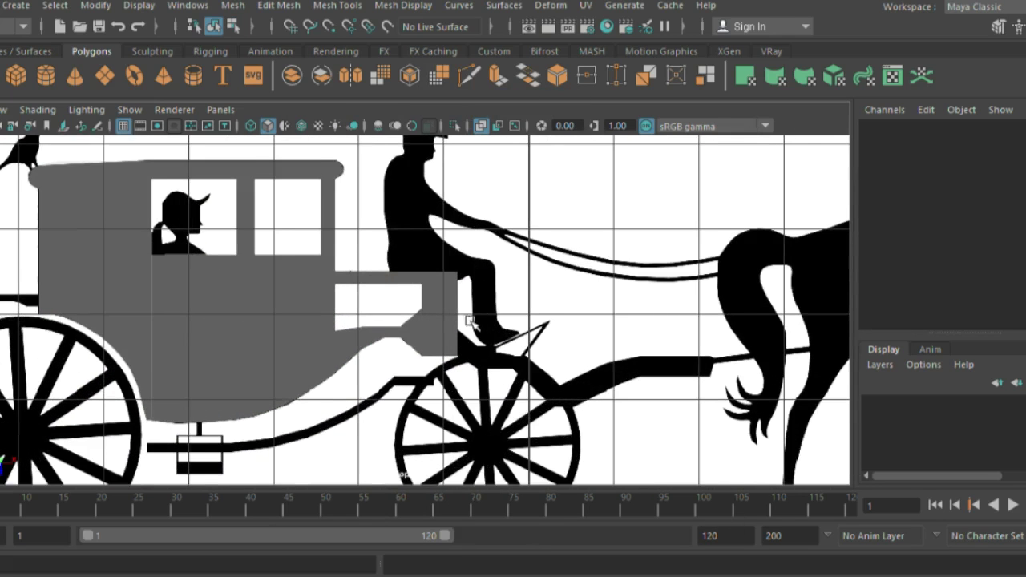
pyautogui.scroll(2, 470, 322)
pyautogui.scroll(3, 524, 348)
pyautogui.scroll(3, 382, 250)
pyautogui.click(164, 270)
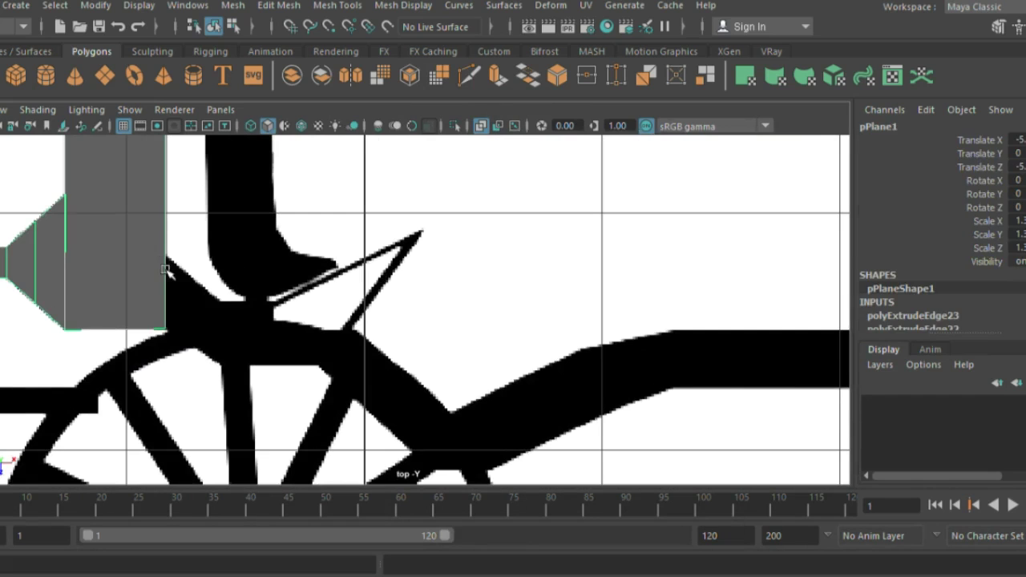
pyautogui.click(279, 5)
pyautogui.click(373, 112)
pyautogui.click(337, 5)
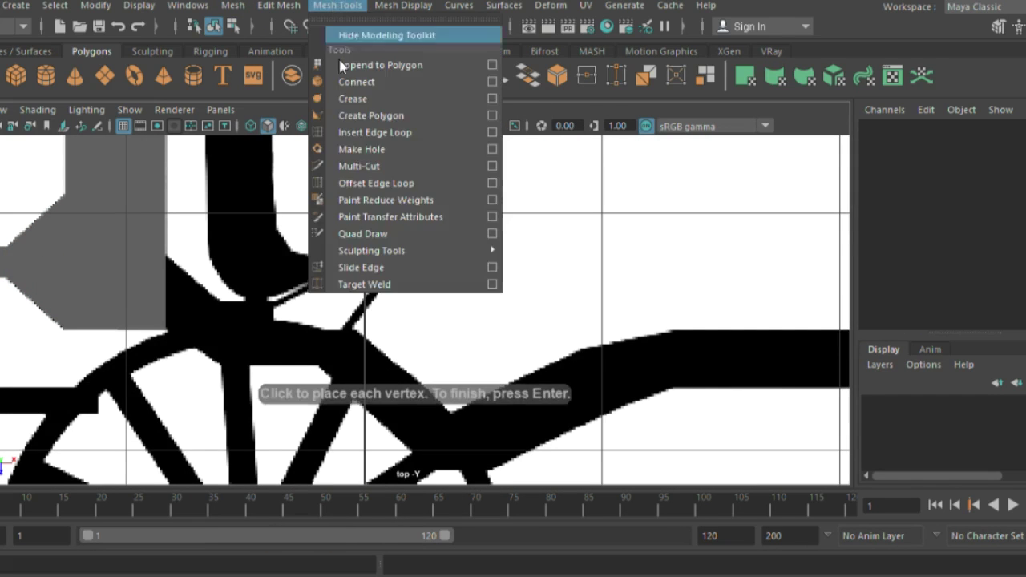
pyautogui.click(366, 164)
pyautogui.click(176, 261)
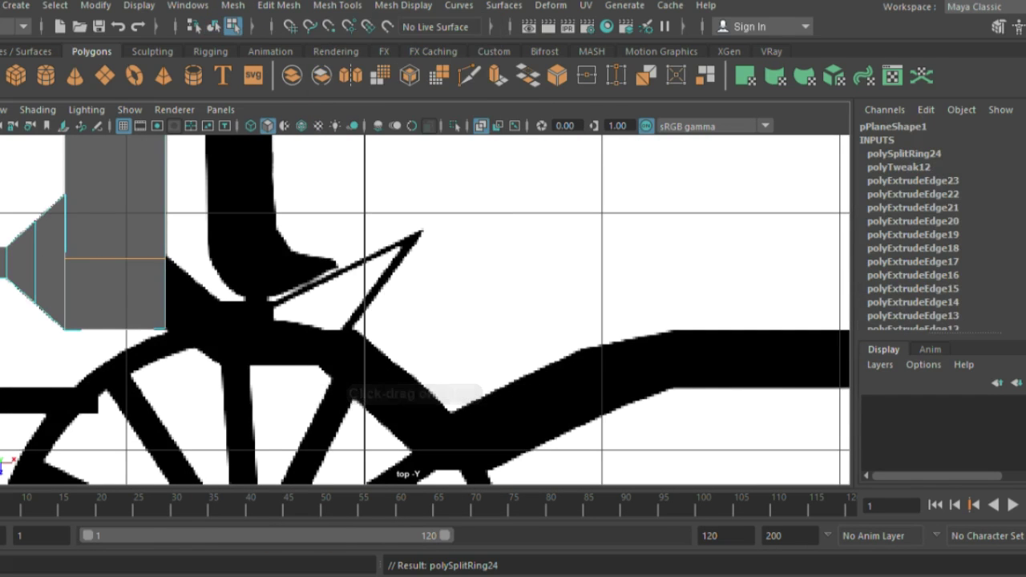
# Extrude the end edge twice toward the footrest and fit its vertices to the bracket outline
pyautogui.rightClick(88, 307)
pyautogui.click(165, 294)
pyautogui.hotkey('ctrl', 'e')
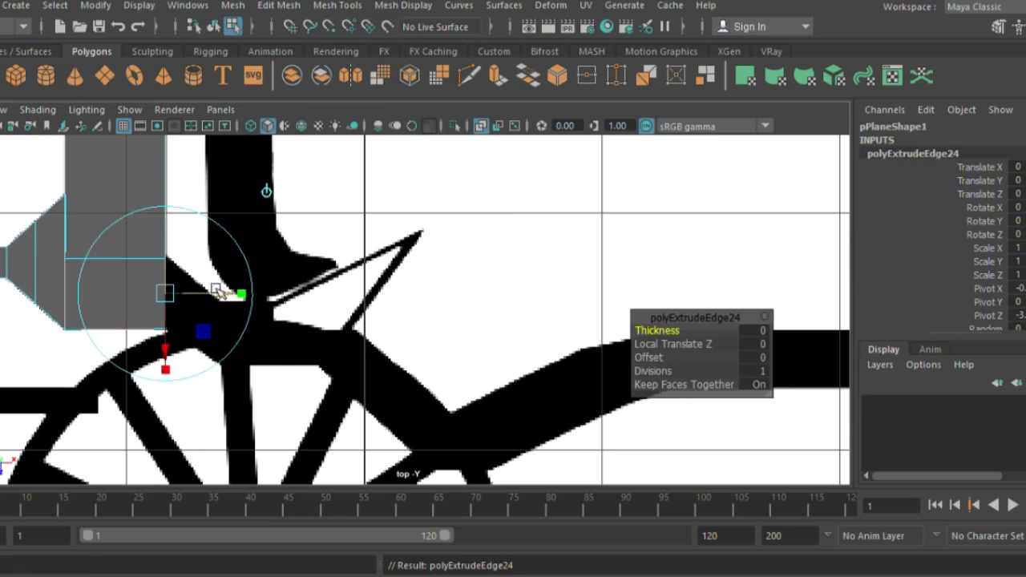
pyautogui.moveTo(272, 313)
pyautogui.mouseDown()
pyautogui.moveTo(235, 357)
pyautogui.moveTo(260, 336)
pyautogui.moveTo(386, 367)
pyautogui.mouseUp()
pyautogui.hotkey('ctrl', 'e')
pyautogui.hotkey('ctrl', 'e')
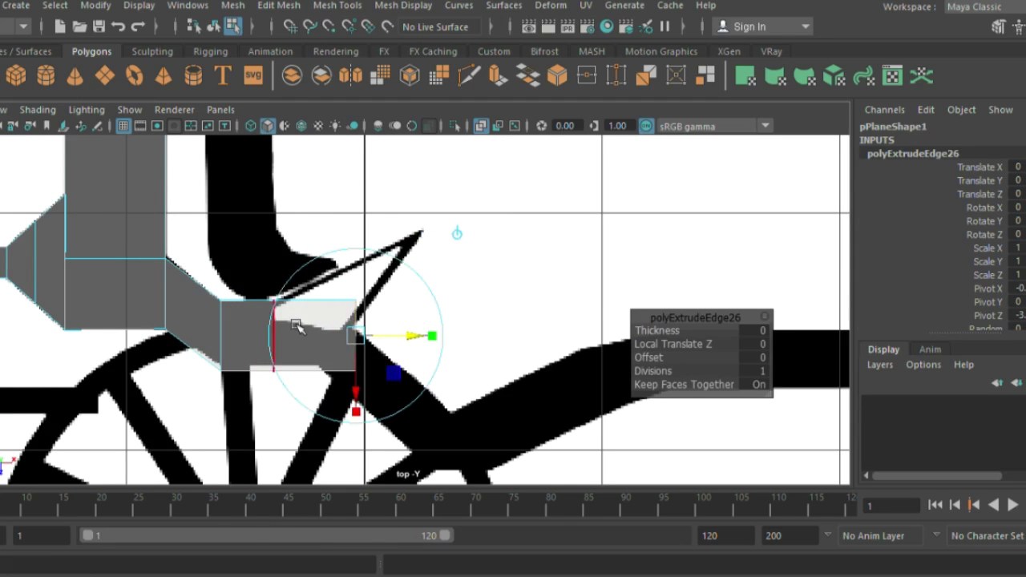
pyautogui.moveTo(295, 323); pyautogui.dragTo(269, 338, button='right')
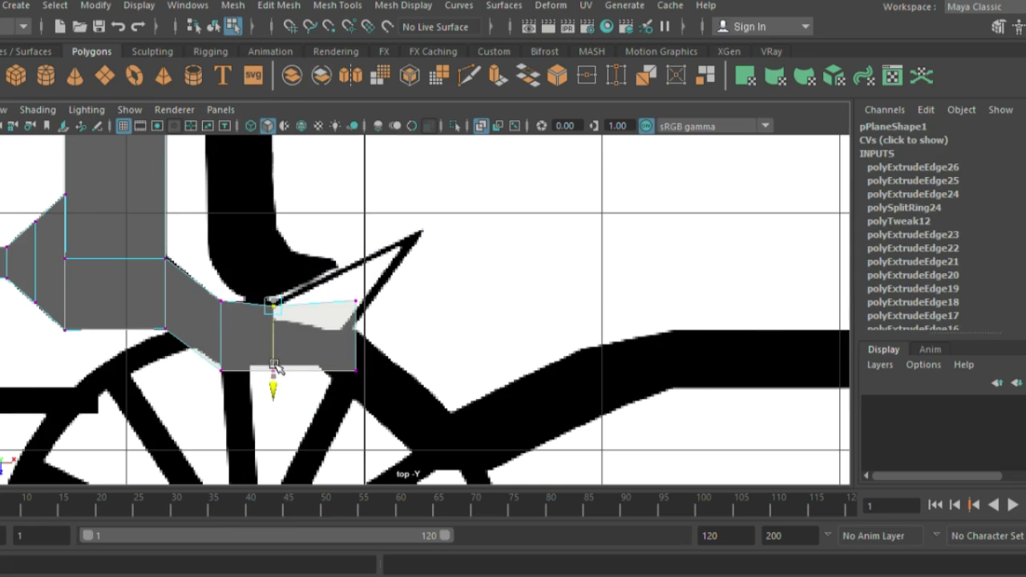
pyautogui.moveTo(285, 379); pyautogui.dragTo(274, 361)
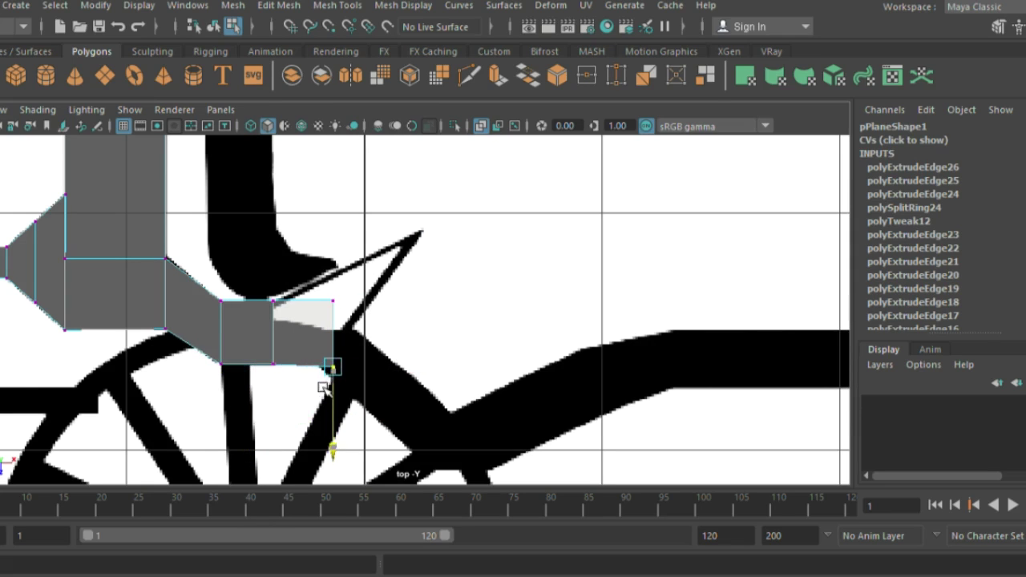
pyautogui.moveTo(330, 344); pyautogui.dragTo(334, 373)
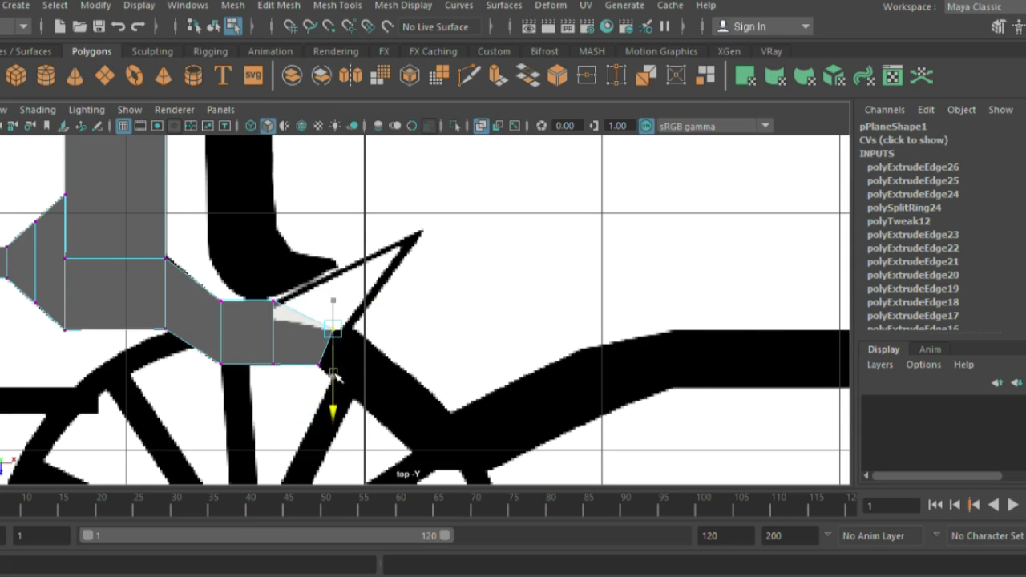
pyautogui.scroll(3, 289, 340)
pyautogui.scroll(2, 343, 401)
# Lower the new face's top-left corner vertex to match the outline
pyautogui.click(265, 347)
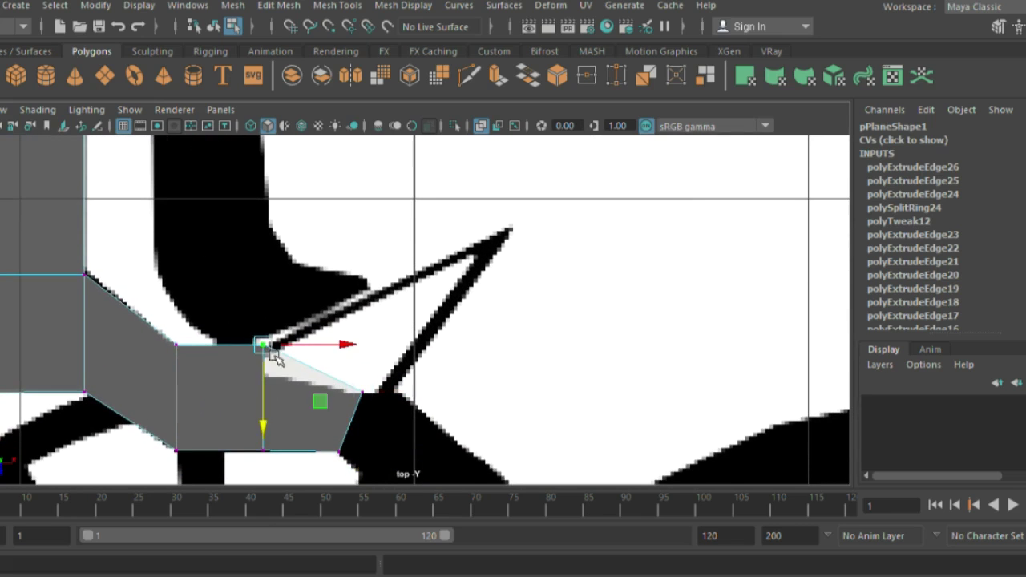
pyautogui.moveTo(263, 400)
pyautogui.mouseDown()
pyautogui.moveTo(272, 420)
pyautogui.moveTo(258, 385)
pyautogui.mouseUp()
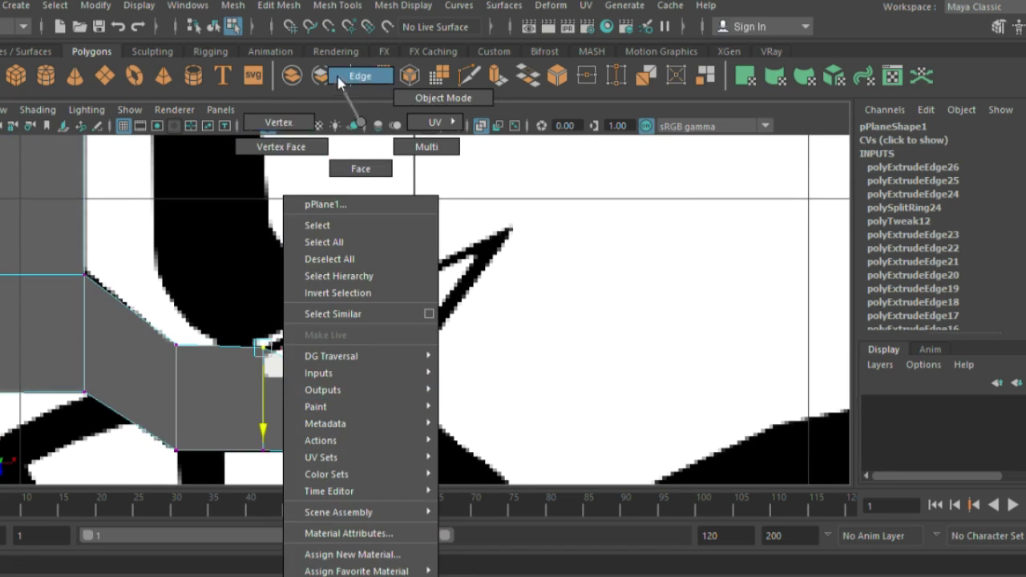
pyautogui.moveTo(343, 136); pyautogui.dragTo(343, 72, button='right')
pyautogui.keyDown('alt'); pyautogui.moveTo(360, 419); pyautogui.dragTo(240, 290, button='middle'); pyautogui.keyUp('alt')
# Extrude the end edge and pull the new piece down along the beam over the front wheel
pyautogui.hotkey('ctrl', 'e')
pyautogui.moveTo(227, 309); pyautogui.dragTo(435, 403)
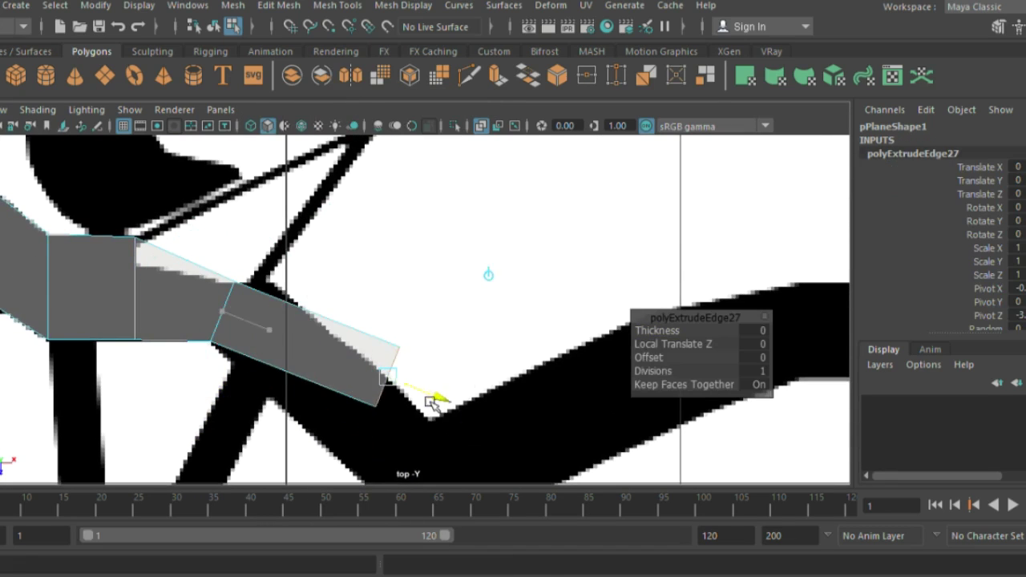
pyautogui.keyDown('alt'); pyautogui.moveTo(435, 403); pyautogui.dragTo(366, 309, button='middle'); pyautogui.keyUp('alt')
pyautogui.moveTo(366, 309); pyautogui.dragTo(259, 366)
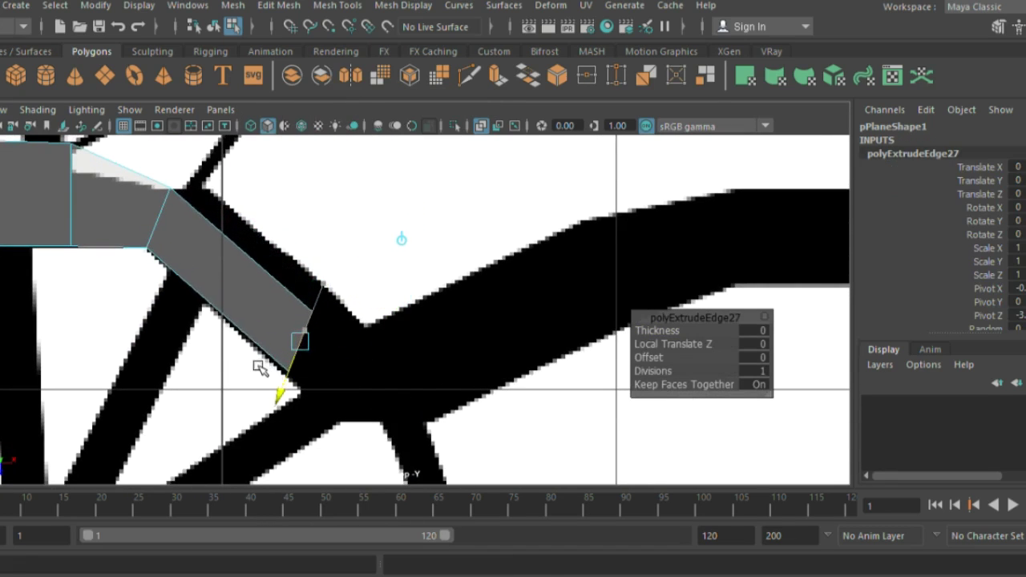
pyautogui.moveTo(336, 369)
pyautogui.mouseDown()
pyautogui.moveTo(405, 394)
pyautogui.moveTo(369, 390)
pyautogui.mouseUp()
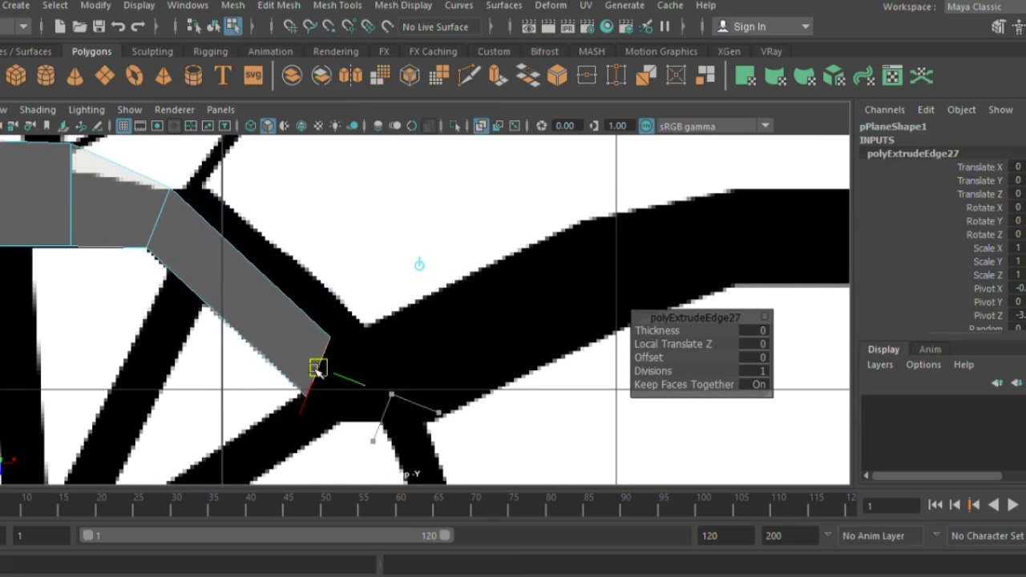
pyautogui.scroll(-3, 361, 357)
pyautogui.scroll(2, 416, 326)
pyautogui.scroll(2, 415, 327)
# Slide the extruded edge onto the beam and move its lower corner vertex onto it
pyautogui.moveTo(378, 327); pyautogui.dragTo(389, 319, button='right')
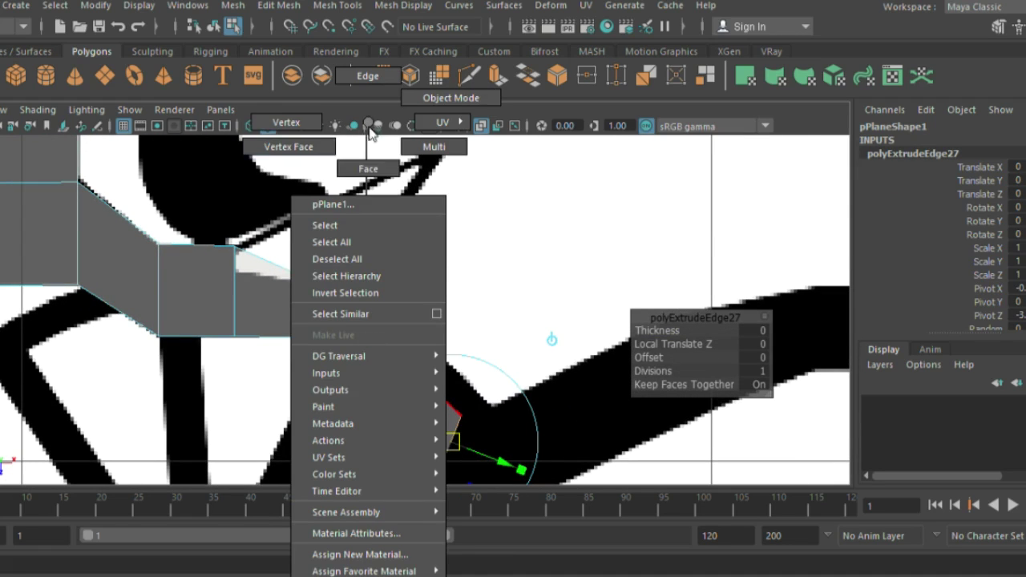
pyautogui.moveTo(413, 348); pyautogui.dragTo(440, 355)
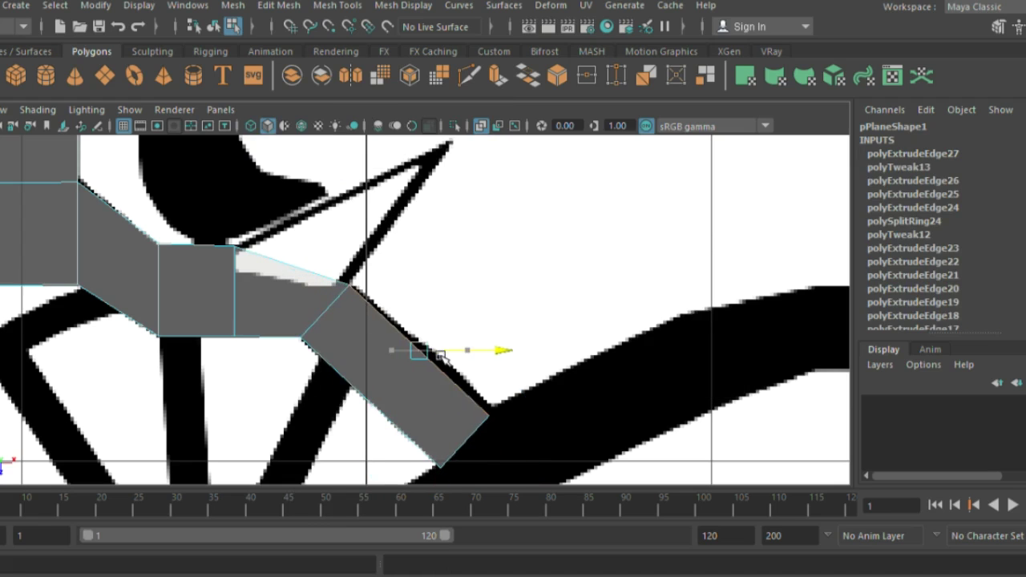
pyautogui.moveTo(447, 416); pyautogui.dragTo(523, 435, button='right')
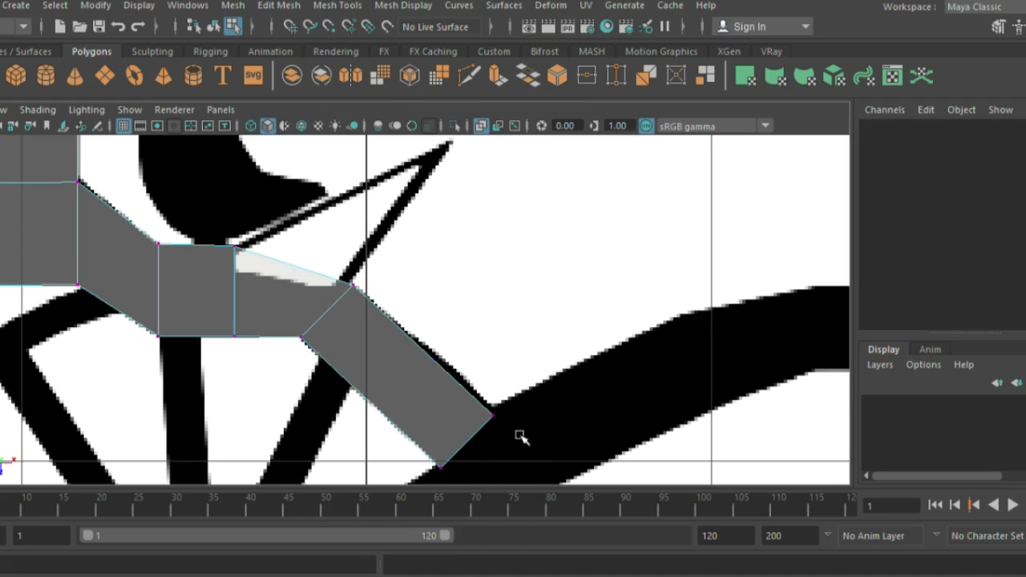
pyautogui.click(491, 411)
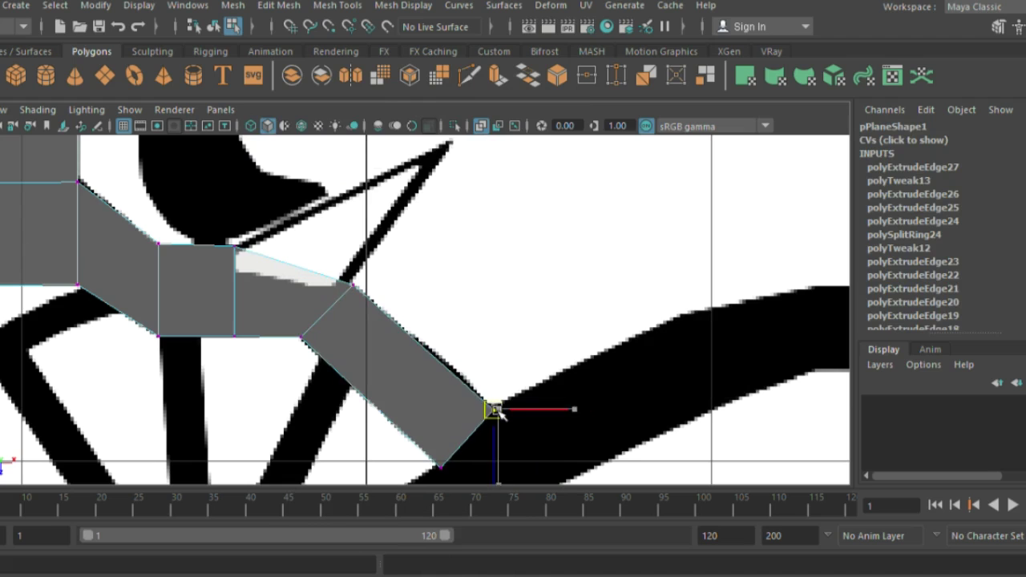
pyautogui.moveTo(494, 412)
pyautogui.keyDown('alt'); pyautogui.mouseDown(button='middle')
pyautogui.moveTo(429, 394)
pyautogui.moveTo(406, 259)
pyautogui.mouseUp(button='middle'); pyautogui.keyUp('alt')
pyautogui.moveTo(407, 259); pyautogui.dragTo(360, 319)
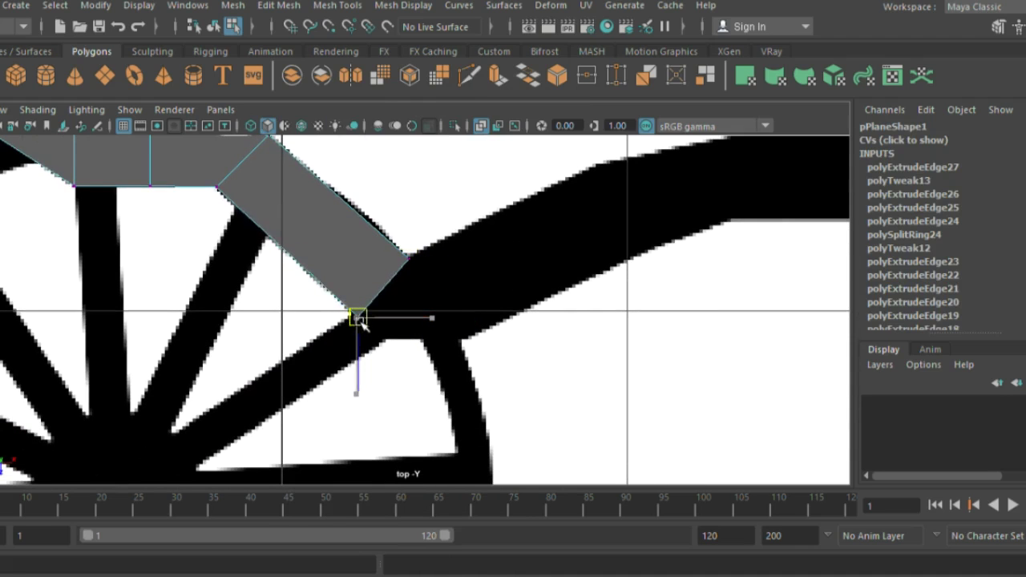
# Extrude the end edge again and lower the new segment's corner vertex onto the beam
pyautogui.click(210, 185)
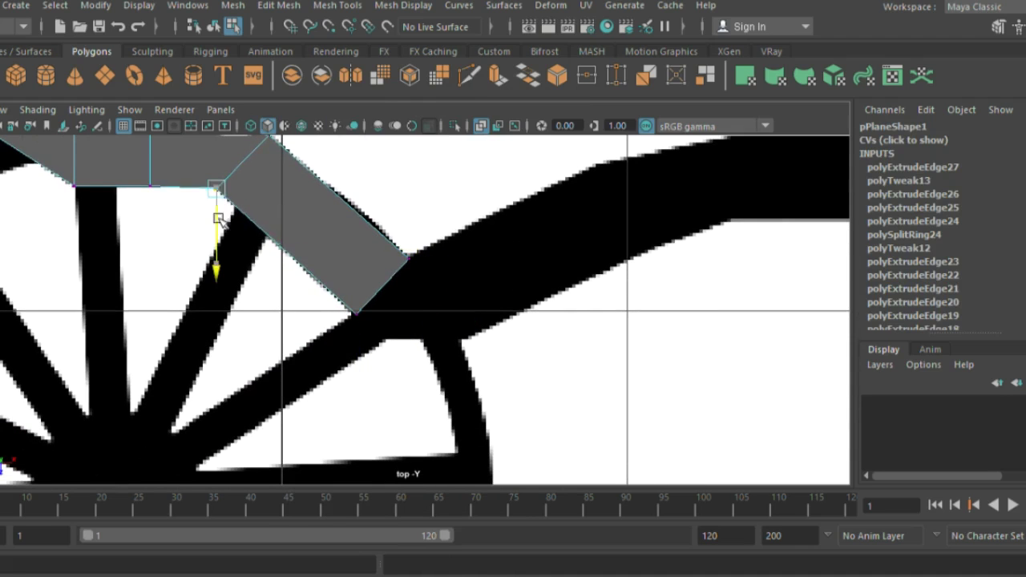
pyautogui.moveTo(407, 293); pyautogui.dragTo(377, 76, button='right')
pyautogui.click(382, 286)
pyautogui.hotkey('ctrl', 'e')
pyautogui.moveTo(410, 304); pyautogui.dragTo(440, 323)
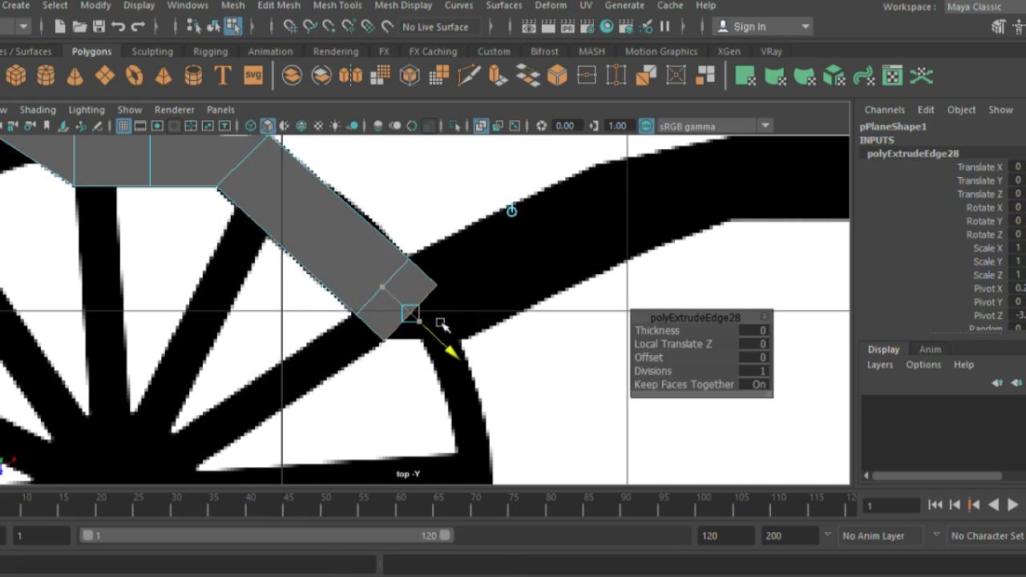
pyautogui.moveTo(447, 204); pyautogui.dragTo(377, 161, button='right')
pyautogui.click(436, 284)
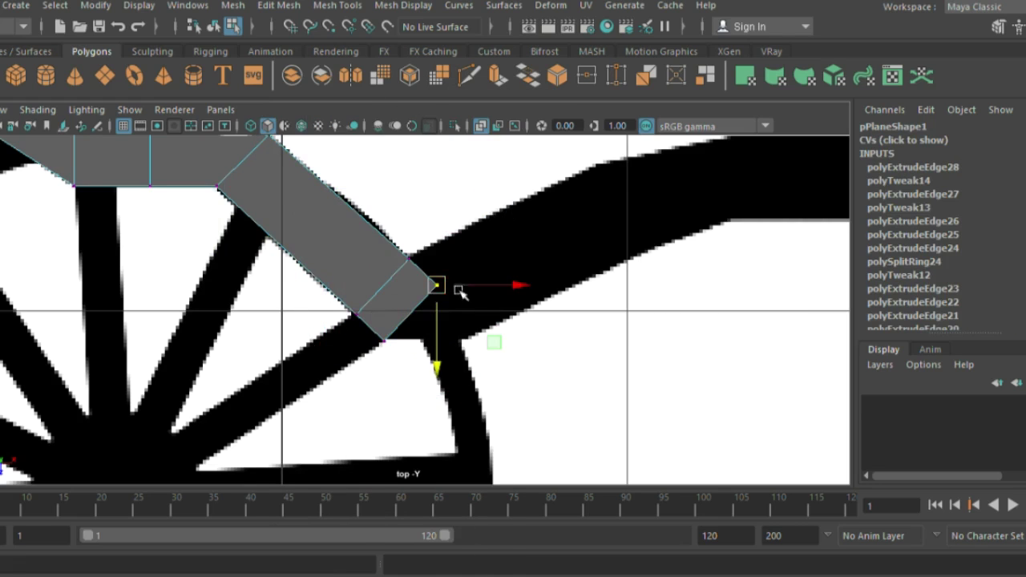
pyautogui.moveTo(456, 346); pyautogui.dragTo(459, 383)
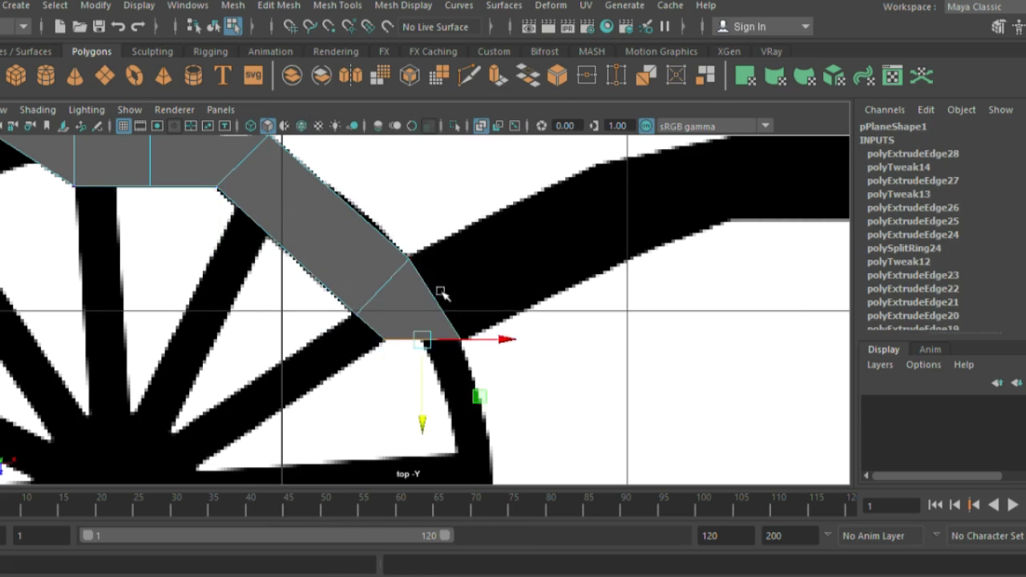
pyautogui.scroll(-3, 441, 291)
pyautogui.scroll(3, 481, 398)
# Extrude the end edge along the shaft, undo the extra extrusions, and pull segments toward the tip
pyautogui.hotkey('ctrl', 'e')
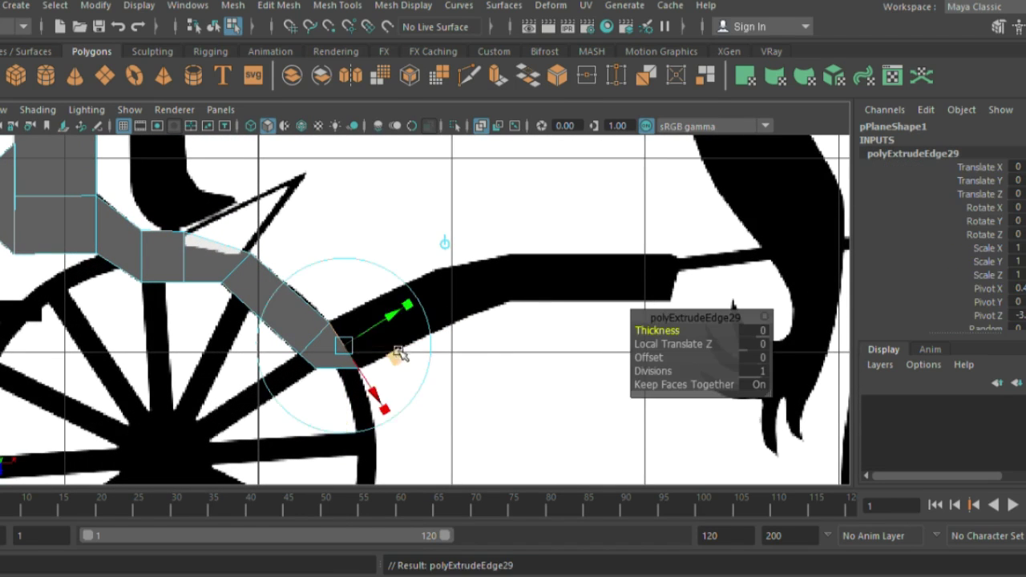
pyautogui.moveTo(394, 355); pyautogui.dragTo(455, 333)
pyautogui.hotkey('ctrl', 'e')
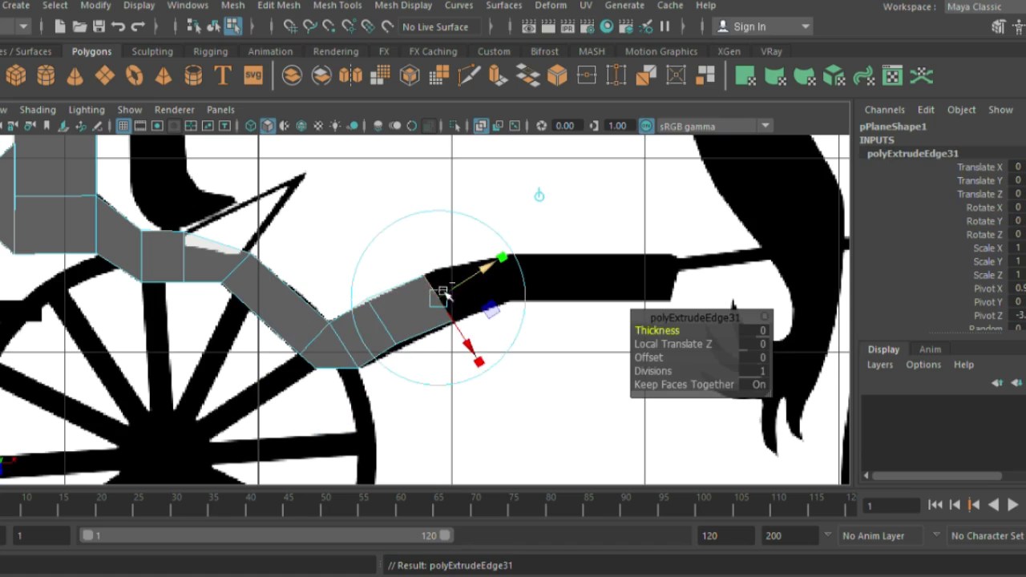
pyautogui.hotkey('ctrl', 'e')
pyautogui.hotkey('ctrl', 'z')
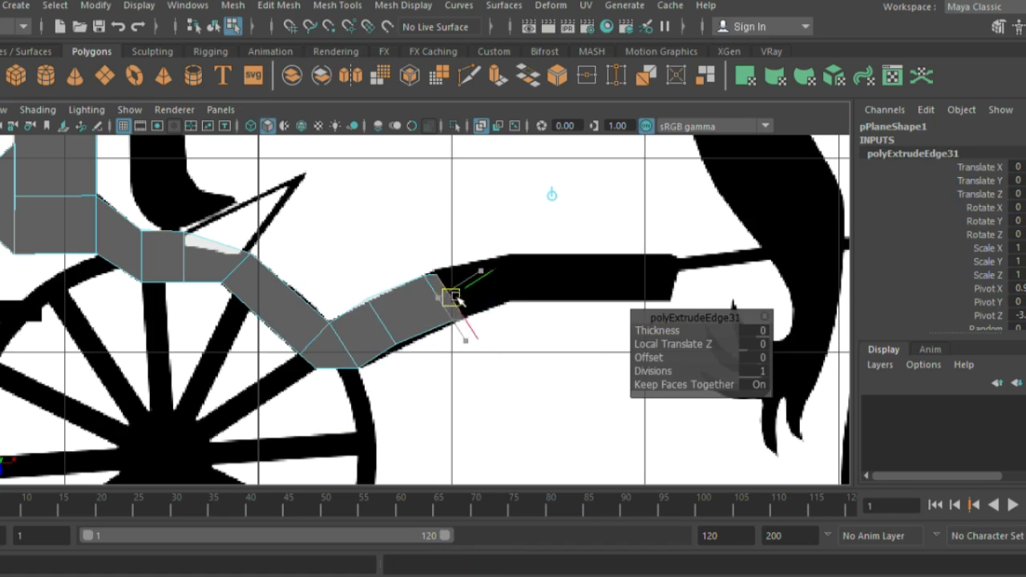
pyautogui.hotkey('ctrl', 'z')
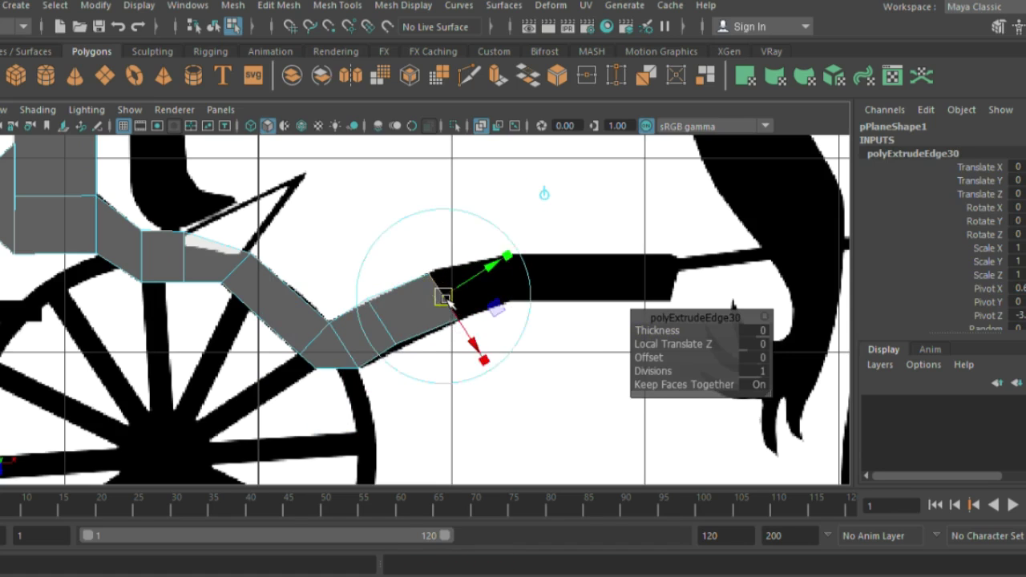
pyautogui.hotkey('ctrl', 'e')
pyautogui.hotkey('ctrl', 'e')
pyautogui.moveTo(437, 299)
pyautogui.mouseDown()
pyautogui.moveTo(518, 274)
pyautogui.moveTo(653, 277)
pyautogui.mouseUp()
pyautogui.hotkey('ctrl', 'e')
pyautogui.hotkey('ctrl', 'e')
pyautogui.hotkey('ctrl', 'e')
# Select the ring edges along the new shaft strip
pyautogui.moveTo(468, 122); pyautogui.dragTo(470, 78, button='right')
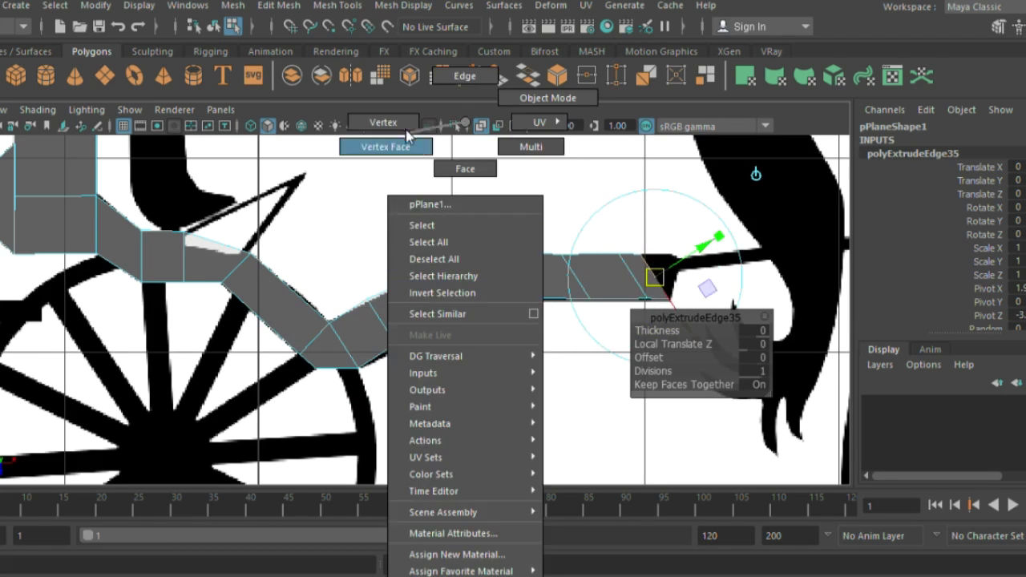
pyautogui.click(378, 322)
pyautogui.scroll(1, 360, 313)
pyautogui.scroll(4, 360, 313)
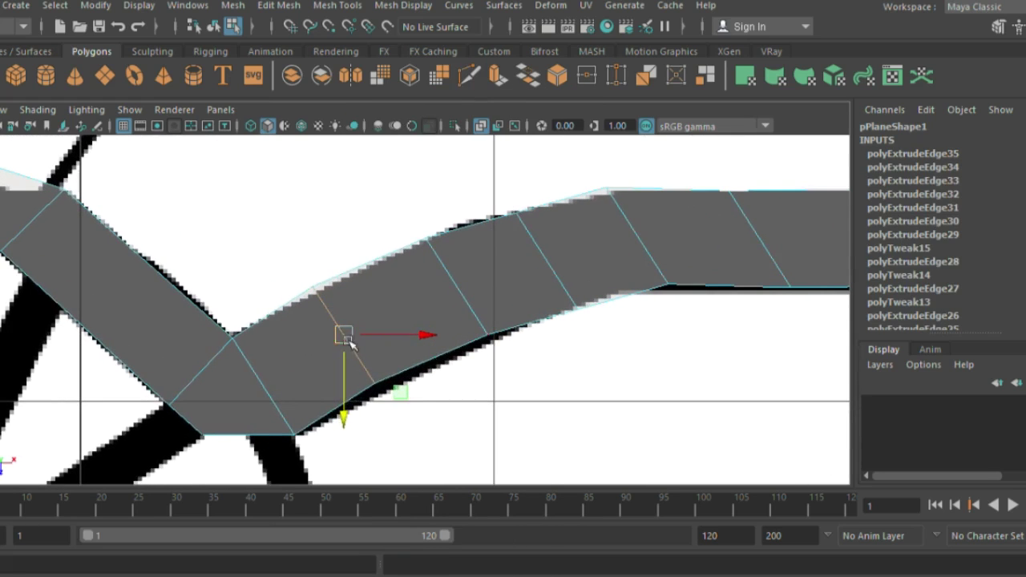
pyautogui.click(457, 291)
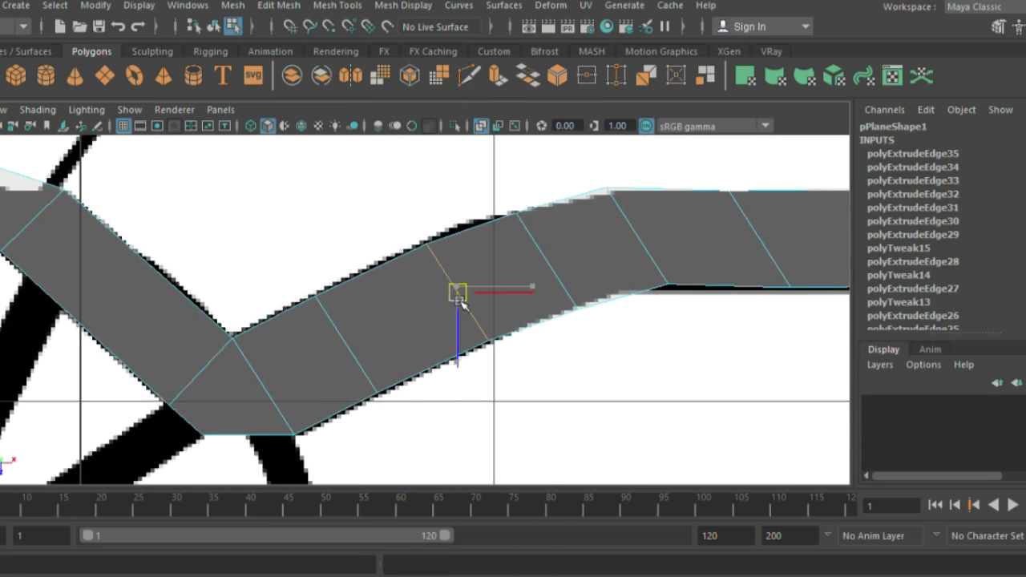
pyautogui.click(545, 263)
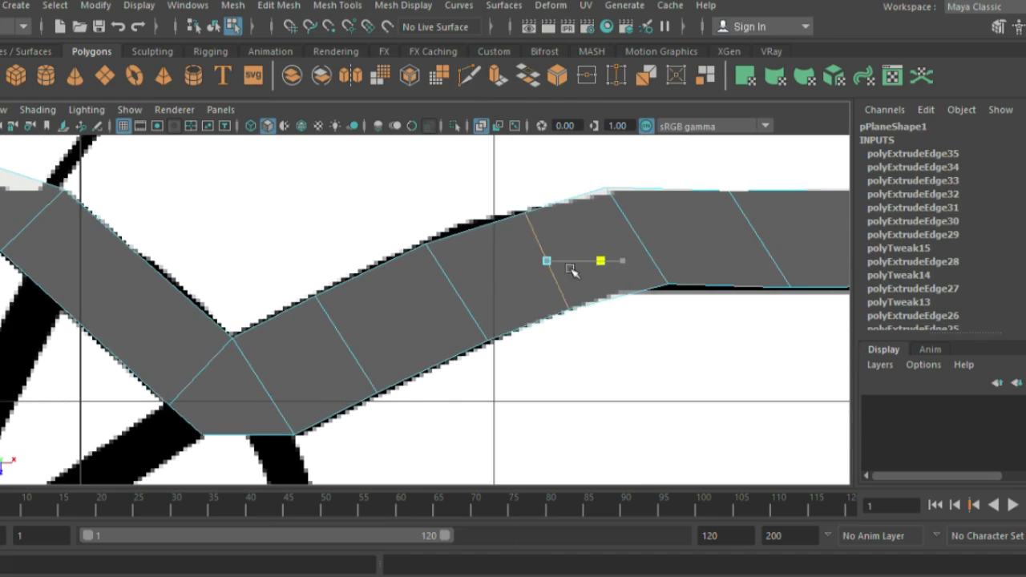
# Move the strip's top and lower vertices onto the shaft outline in vertex mode
pyautogui.rightClick(504, 265)
pyautogui.press('F9')
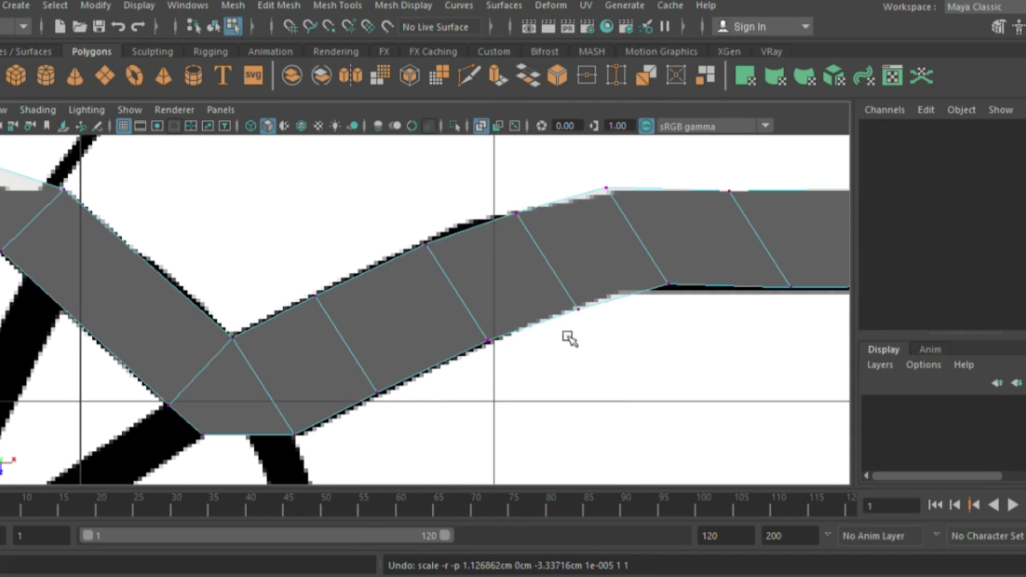
pyautogui.click(577, 309)
pyautogui.moveTo(554, 187)
pyautogui.mouseDown()
pyautogui.moveTo(551, 204)
pyautogui.moveTo(532, 215)
pyautogui.mouseUp()
pyautogui.click(566, 311)
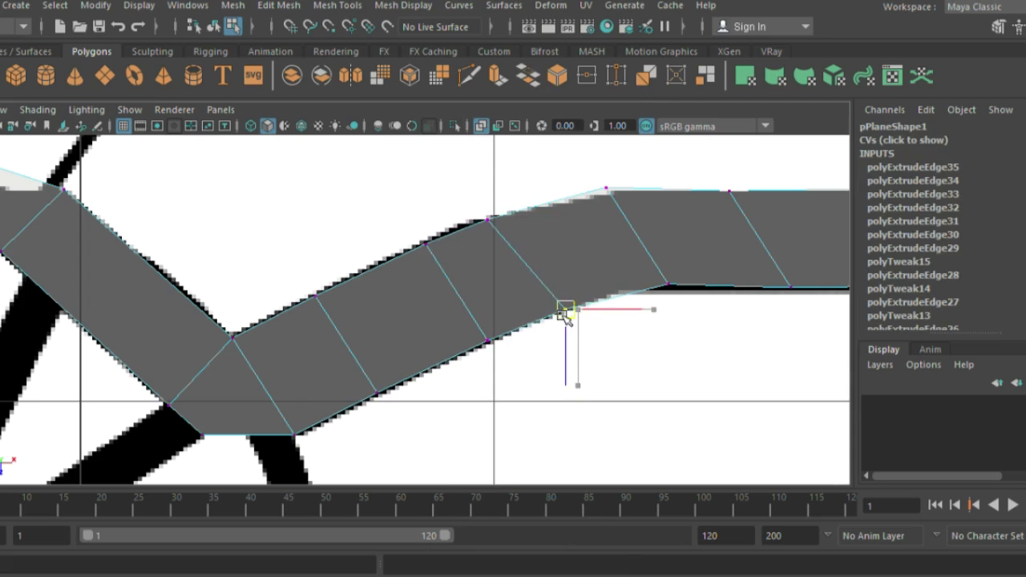
pyautogui.click(607, 200)
pyautogui.click(667, 285)
pyautogui.moveTo(689, 286); pyautogui.dragTo(643, 294)
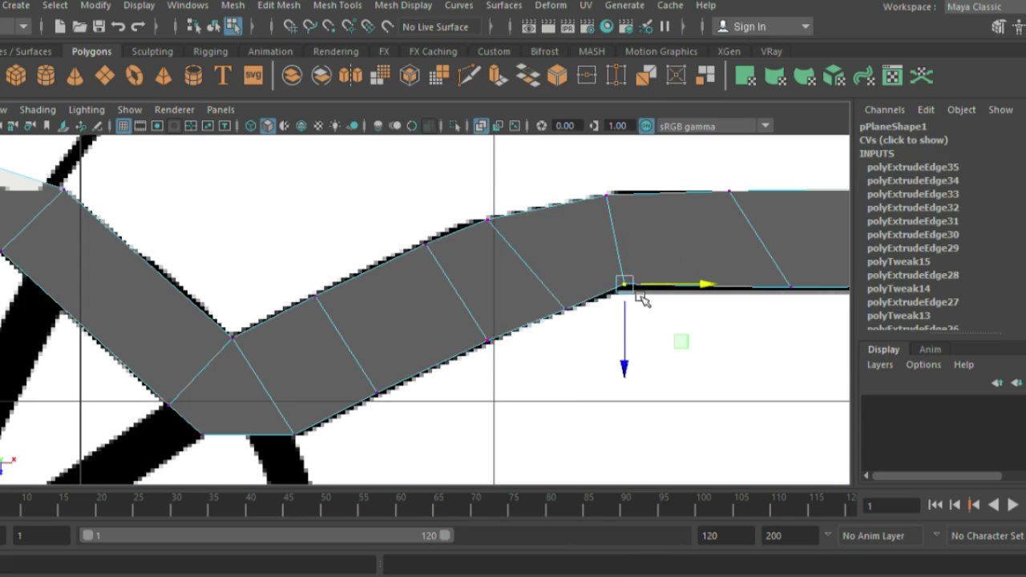
pyautogui.keyDown('alt'); pyautogui.moveTo(630, 279); pyautogui.dragTo(477, 351, button='middle'); pyautogui.keyUp('alt')
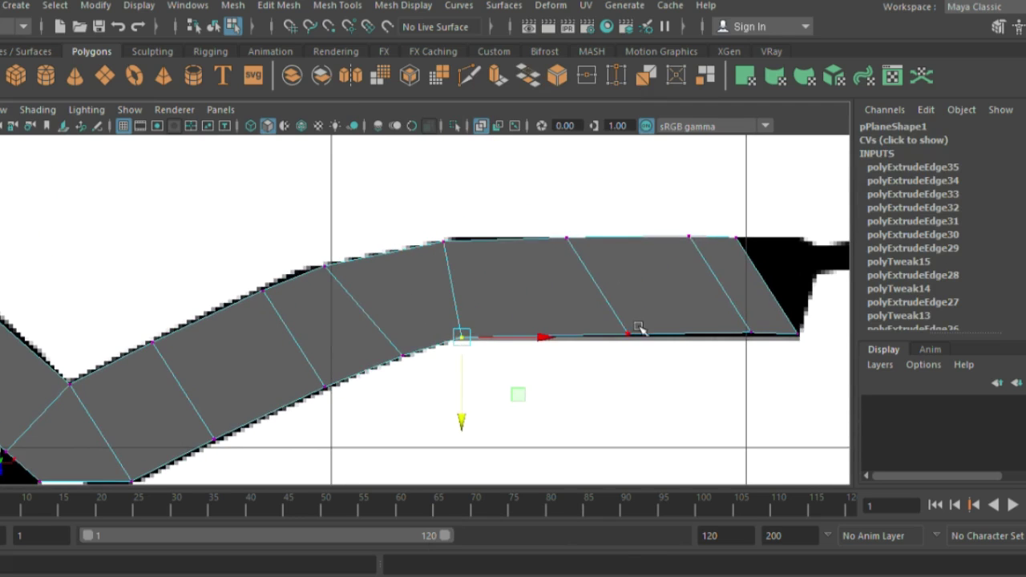
pyautogui.moveTo(639, 328); pyautogui.dragTo(609, 343)
# Move the top-right vertex out to the shaft tip and the bottom tip vertex onto the outline
pyautogui.click(738, 239)
pyautogui.moveTo(785, 240); pyautogui.dragTo(860, 241)
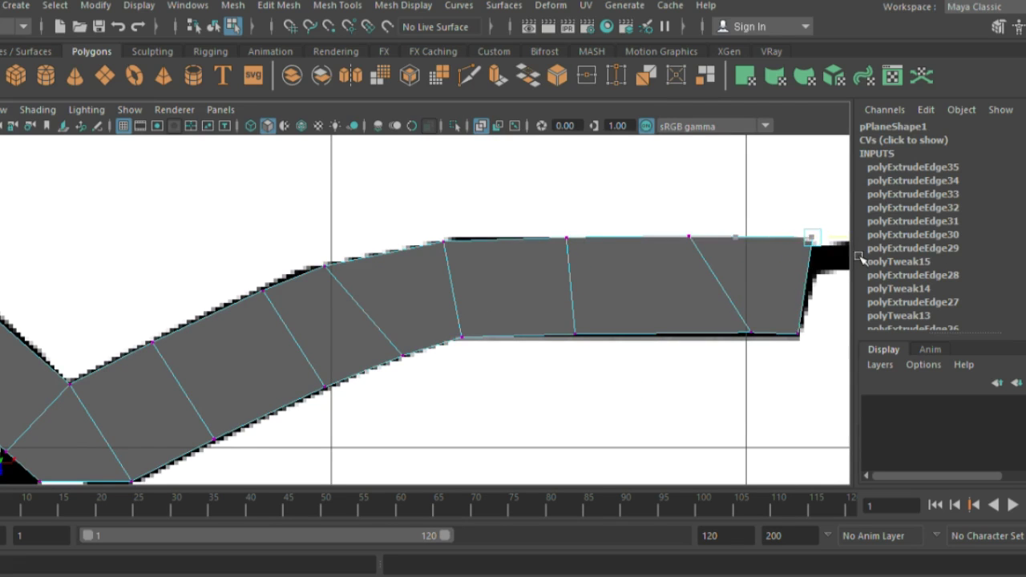
pyautogui.keyDown('alt'); pyautogui.moveTo(818, 289); pyautogui.dragTo(637, 343, button='middle'); pyautogui.keyUp('alt')
pyautogui.click(565, 389)
pyautogui.moveTo(599, 390); pyautogui.dragTo(564, 394)
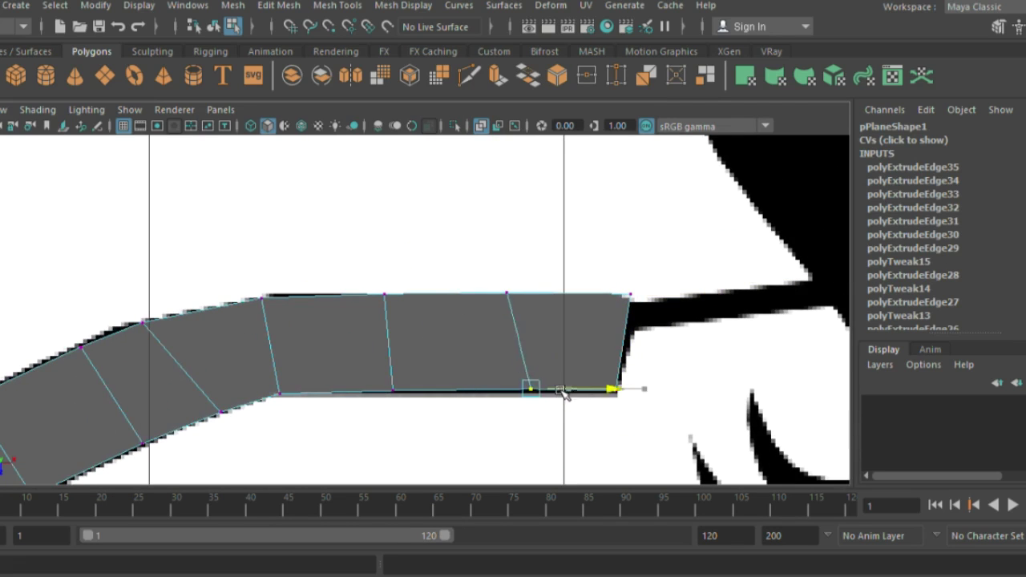
# Isolate the carriage mesh to check the fit, then restore the reference image and reselect the mesh
pyautogui.moveTo(321, 303); pyautogui.dragTo(321, 241, button='right')
pyautogui.click(454, 125)
pyautogui.click(411, 241)
pyautogui.scroll(-5, 409, 265)
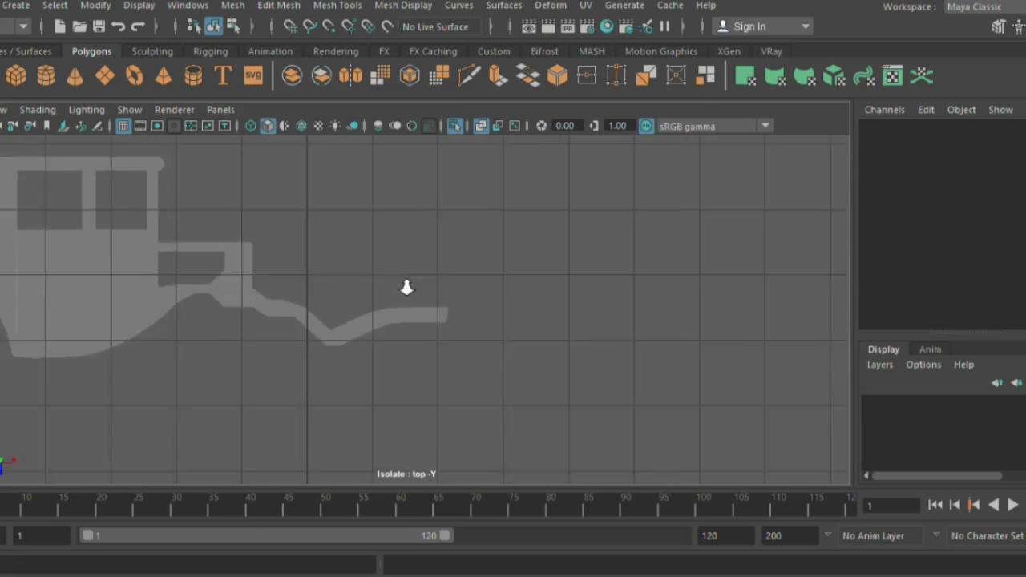
pyautogui.keyDown('alt'); pyautogui.moveTo(407, 286); pyautogui.dragTo(487, 270, button='middle'); pyautogui.keyUp('alt')
pyautogui.click(454, 126)
pyautogui.scroll(5, 660, 408)
pyautogui.scroll(2, 561, 400)
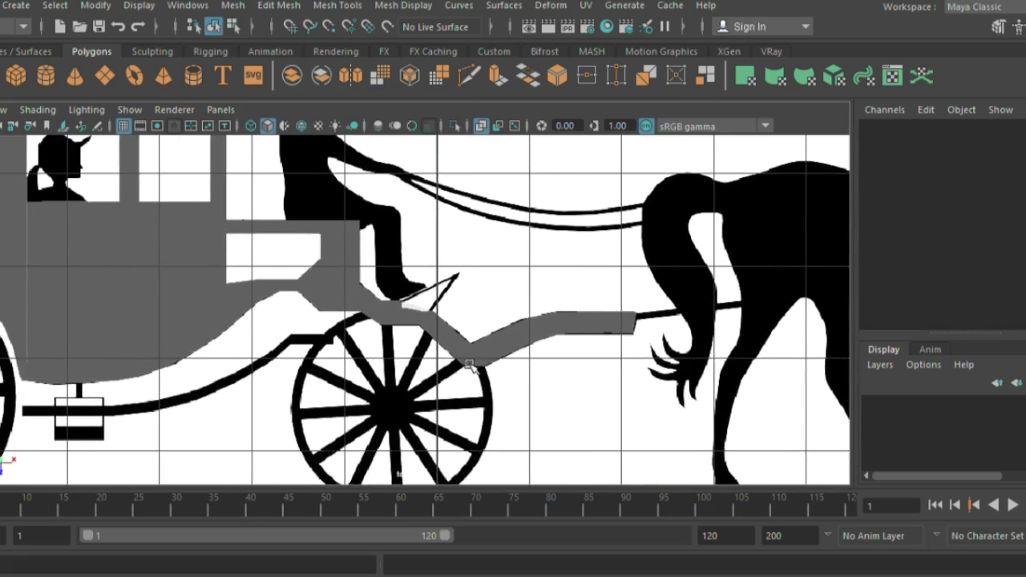
pyautogui.scroll(2, 545, 407)
pyautogui.keyDown('alt'); pyautogui.moveTo(545, 407); pyautogui.dragTo(481, 302, button='middle'); pyautogui.keyUp('alt')
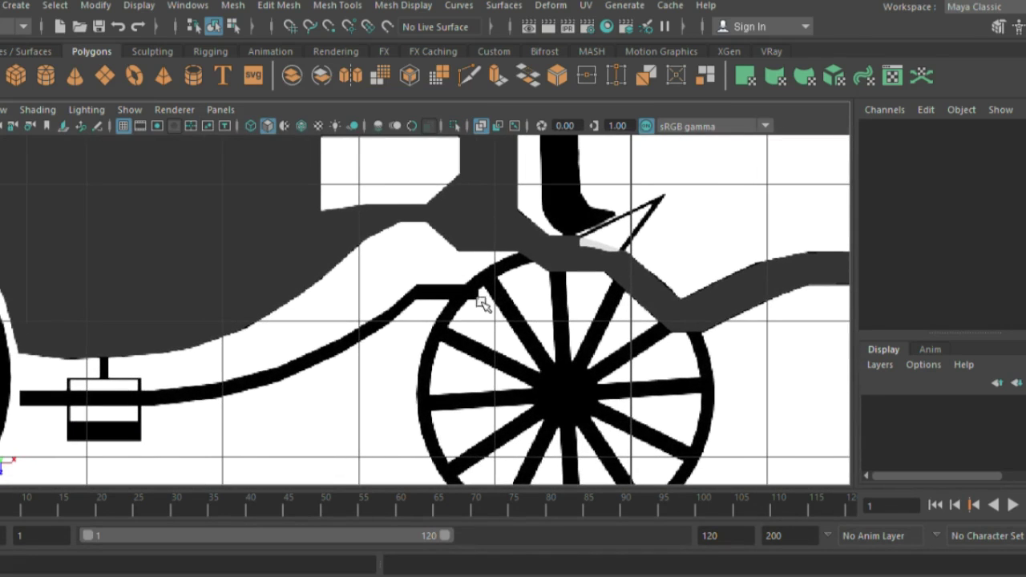
pyautogui.click(465, 254)
pyautogui.scroll(3, 392, 330)
# Insert an edge loop through the seat block
pyautogui.scroll(2, 443, 268)
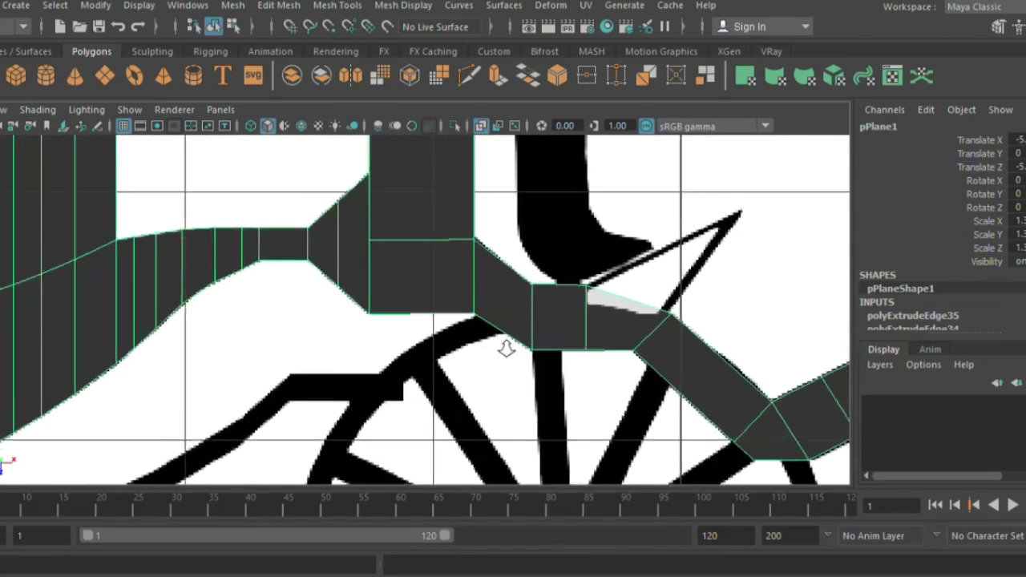
pyautogui.click(269, 6)
pyautogui.moveTo(336, 6)
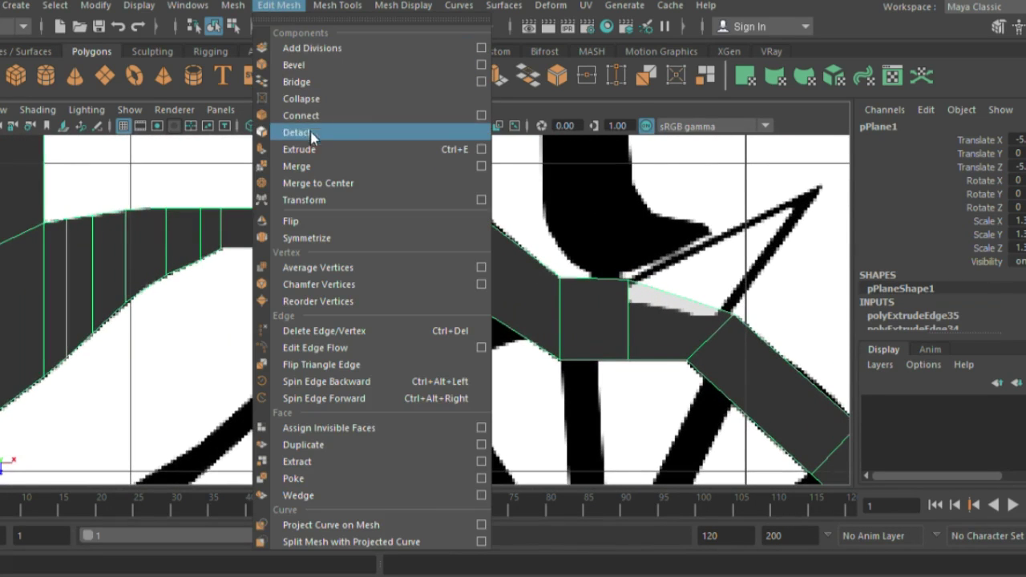
pyautogui.click(369, 131)
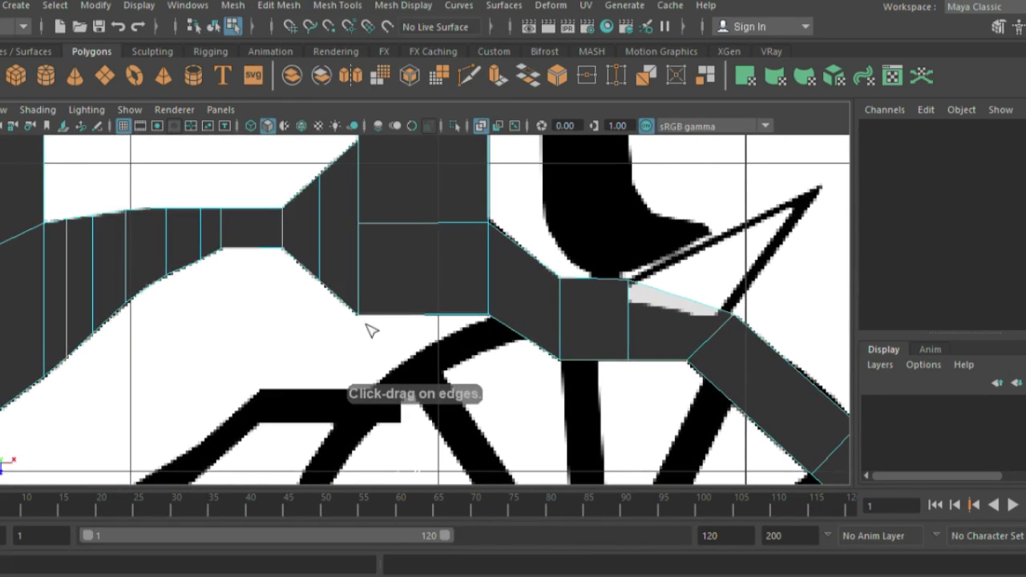
pyautogui.moveTo(377, 315)
pyautogui.keyDown('alt'); pyautogui.mouseDown(button='right')
pyautogui.moveTo(309, 348)
pyautogui.moveTo(252, 325)
pyautogui.mouseUp(button='right'); pyautogui.keyUp('alt')
pyautogui.scroll(5, 367, 325)
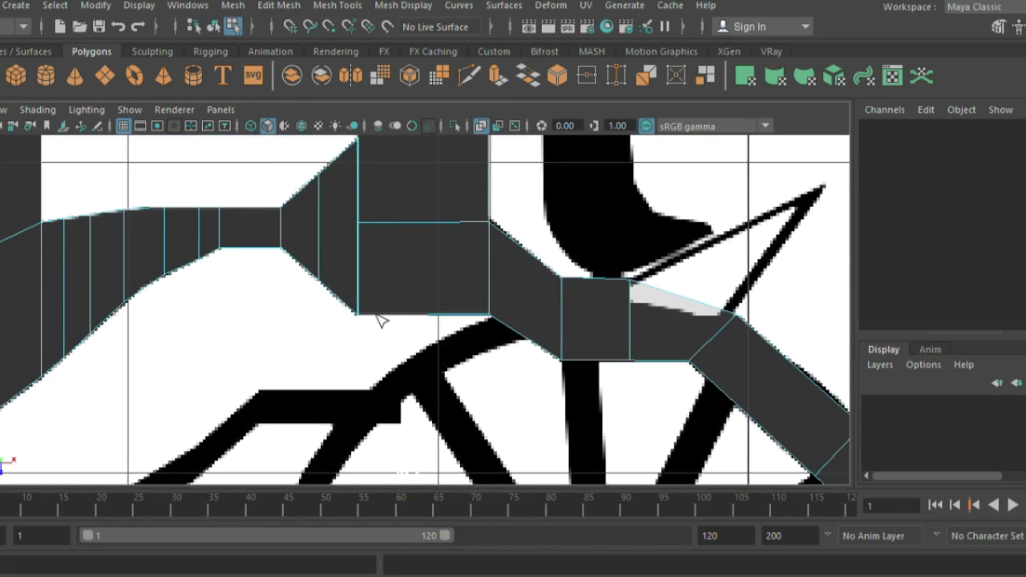
pyautogui.click(403, 316)
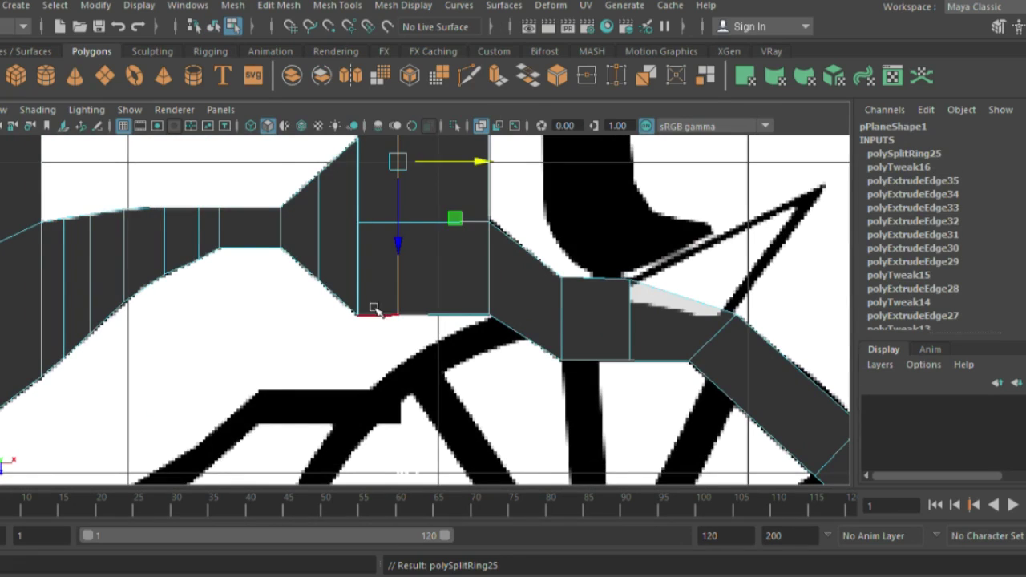
# Extrude the seat block's bottom edge into a small bracket box, then extrude it left toward the beam
pyautogui.hotkey('ctrl', 'e')
pyautogui.moveTo(373, 339); pyautogui.dragTo(390, 446)
pyautogui.hotkey('ctrl', 'e')
pyautogui.click(365, 405)
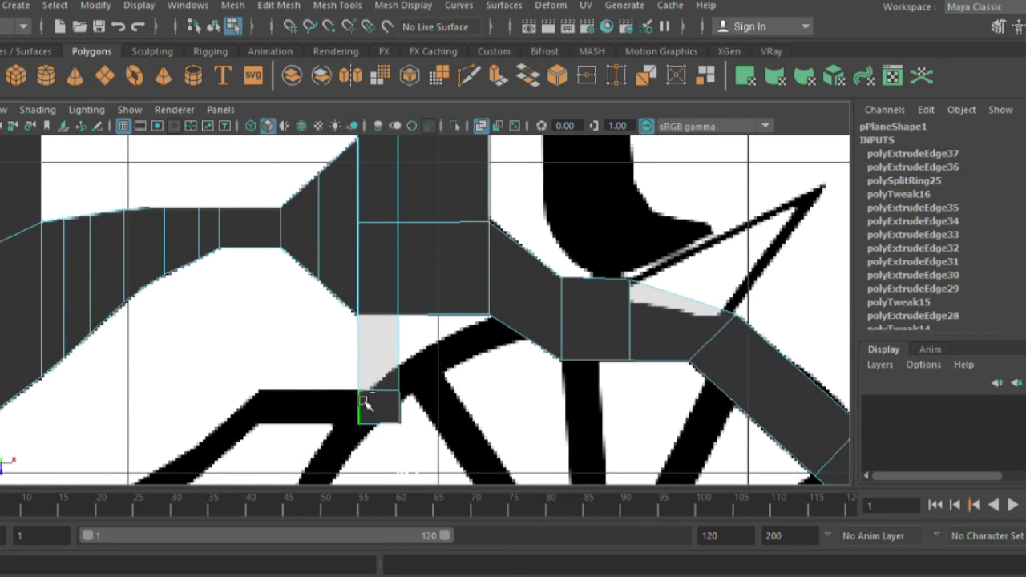
pyautogui.hotkey('ctrl', 'e')
pyautogui.moveTo(349, 407); pyautogui.dragTo(228, 427)
pyautogui.keyDown('alt'); pyautogui.moveTo(228, 435); pyautogui.dragTo(390, 293, button='middle'); pyautogui.keyUp('alt')
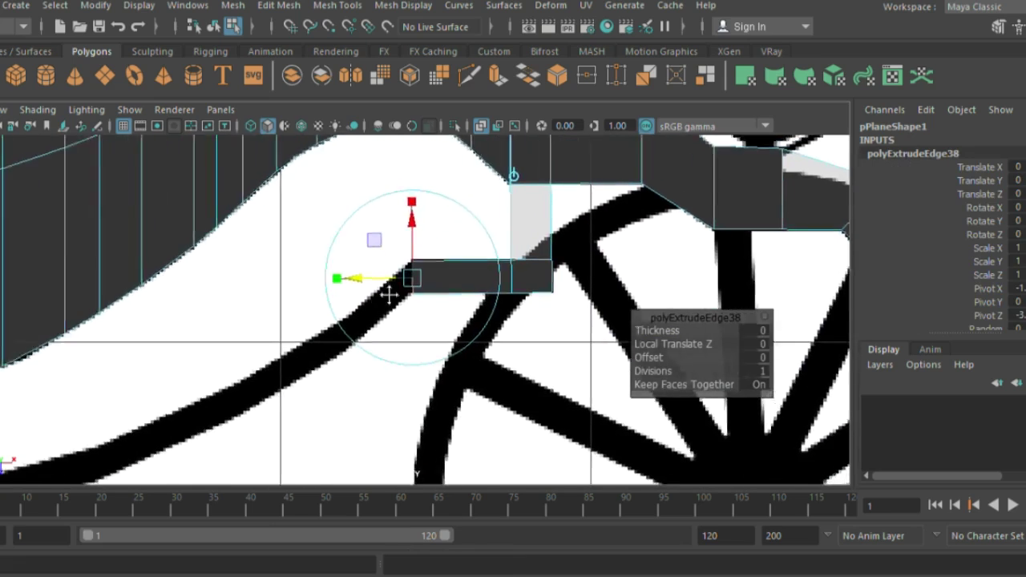
pyautogui.scroll(-1, 520, 303)
pyautogui.scroll(-3, 473, 291)
pyautogui.scroll(4, 461, 317)
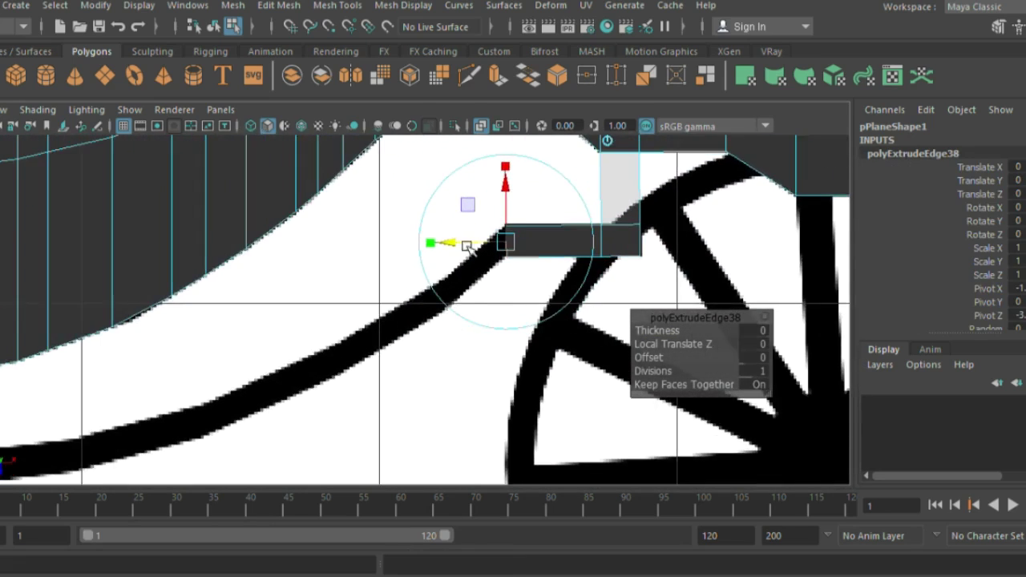
pyautogui.keyDown('alt'); pyautogui.moveTo(461, 317); pyautogui.dragTo(381, 339, button='middle'); pyautogui.keyUp('alt')
# Extrude new segments left and move their edges down onto the curved beam
pyautogui.hotkey('ctrl', 'e')
pyautogui.moveTo(408, 272); pyautogui.dragTo(186, 270)
pyautogui.hotkey('ctrl', 'e')
pyautogui.hotkey('ctrl', 'e')
pyautogui.click(347, 263)
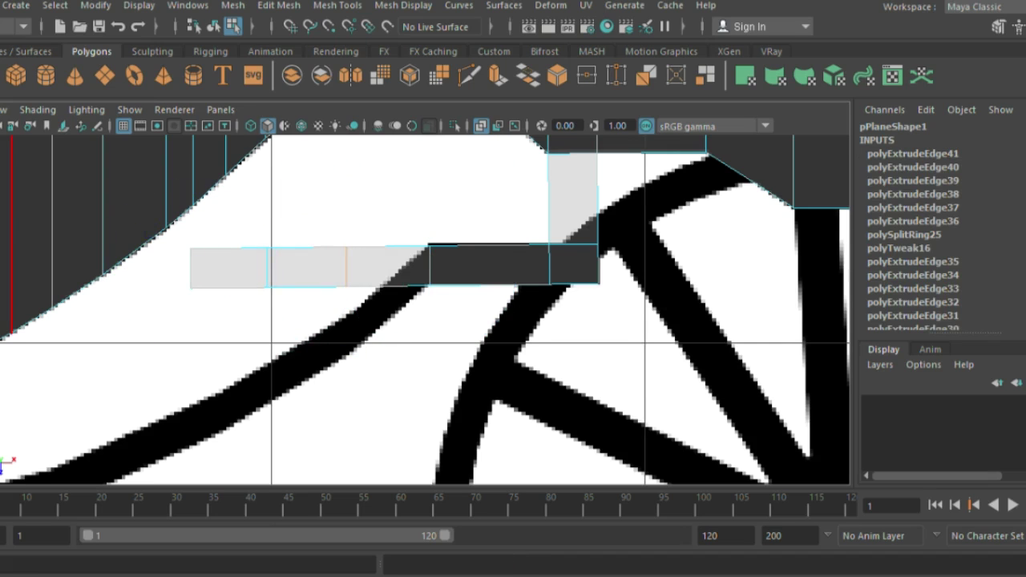
pyautogui.moveTo(344, 300); pyautogui.dragTo(367, 368)
pyautogui.click(269, 276)
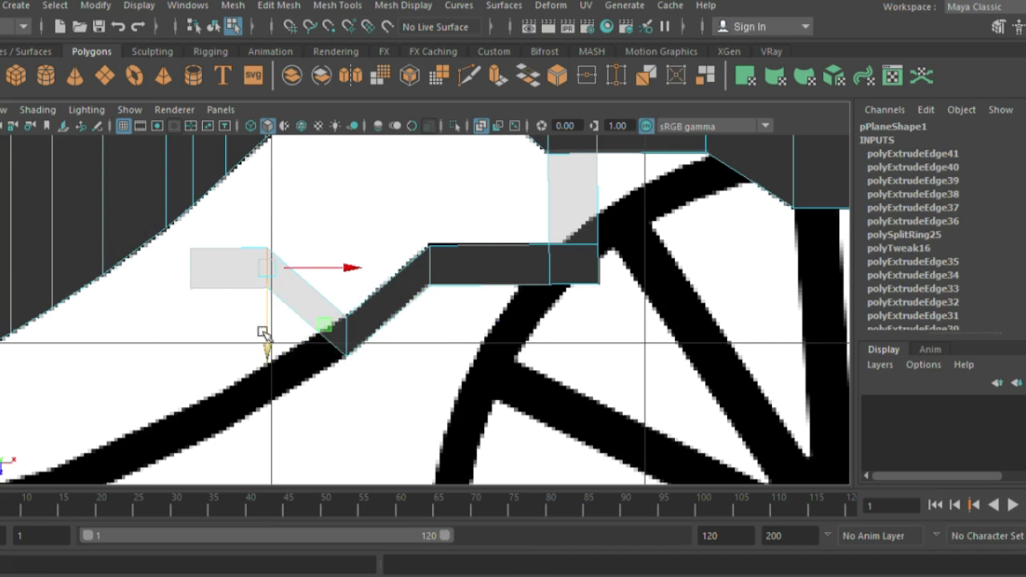
pyautogui.moveTo(263, 332); pyautogui.dragTo(291, 444)
pyautogui.click(193, 289)
pyautogui.moveTo(192, 343); pyautogui.dragTo(215, 491)
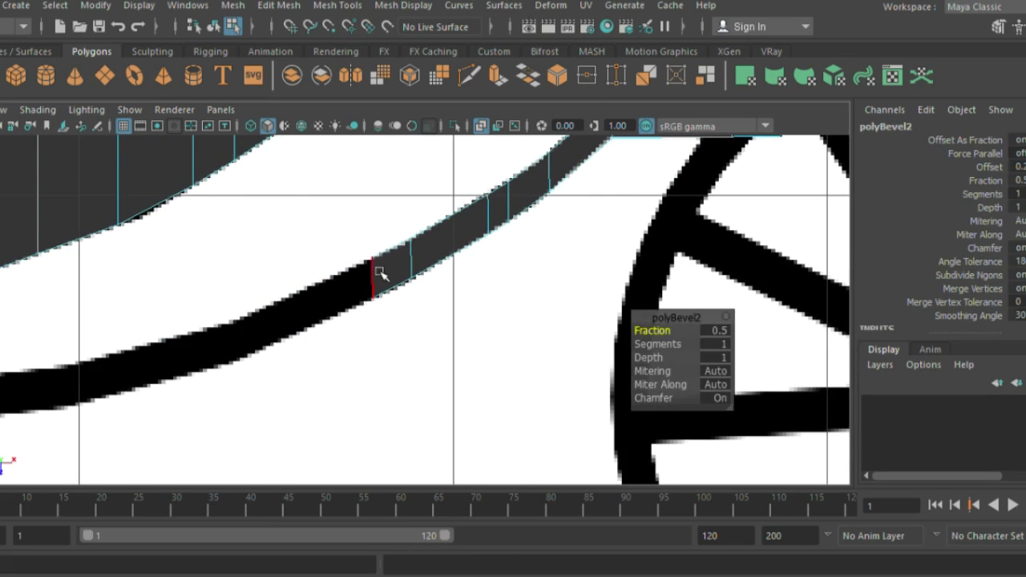
# Extrude another face left along the beam and lower its edge onto the beam
pyautogui.hotkey('ctrl', 'e')
pyautogui.moveTo(543, 284)
pyautogui.mouseDown()
pyautogui.moveTo(356, 284)
pyautogui.moveTo(429, 296)
pyautogui.moveTo(314, 284)
pyautogui.moveTo(183, 291)
pyautogui.moveTo(91, 313)
pyautogui.mouseUp()
pyautogui.hotkey('ctrl', 'e')
pyautogui.hotkey('ctrl', 'e')
pyautogui.click(161, 232)
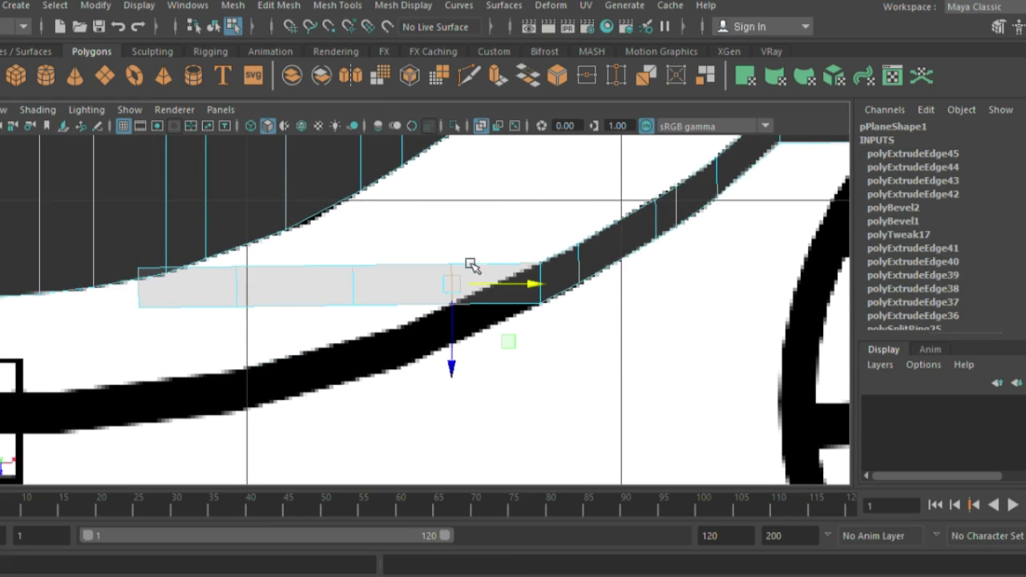
pyautogui.moveTo(452, 311); pyautogui.dragTo(457, 347)
# Lower the grey extension's edges so the strip lines up with the silhouette bar
pyautogui.click(353, 298)
pyautogui.keyDown('shift'); pyautogui.click(237, 290); pyautogui.keyUp('shift')
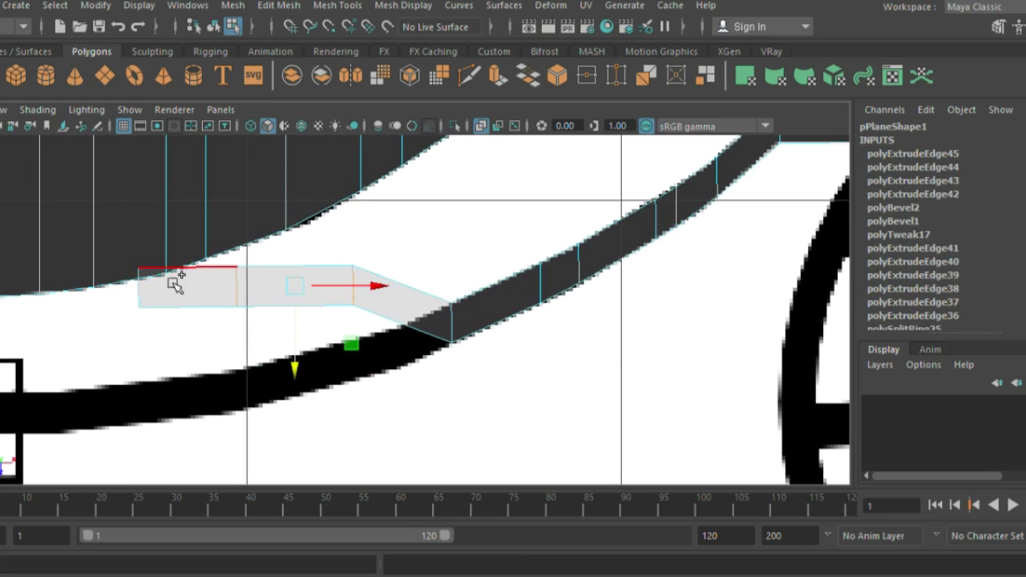
pyautogui.keyDown('shift'); pyautogui.click(175, 284); pyautogui.keyUp('shift')
pyautogui.moveTo(240, 332); pyautogui.dragTo(270, 407)
pyautogui.click(454, 343)
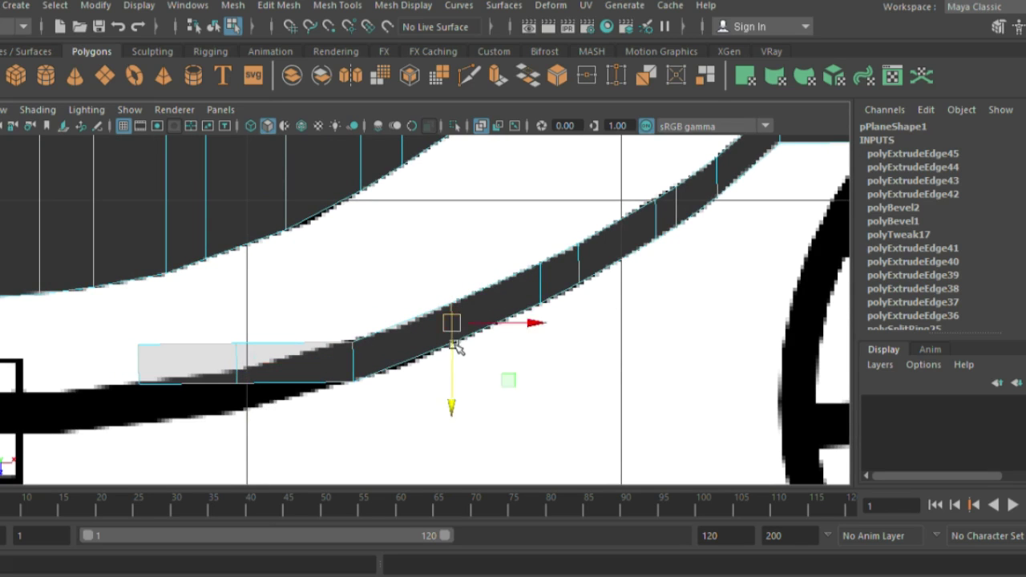
pyautogui.keyDown('alt'); pyautogui.moveTo(245, 357); pyautogui.dragTo(437, 330, button='middle'); pyautogui.keyUp('alt')
pyautogui.moveTo(429, 375); pyautogui.dragTo(431, 401)
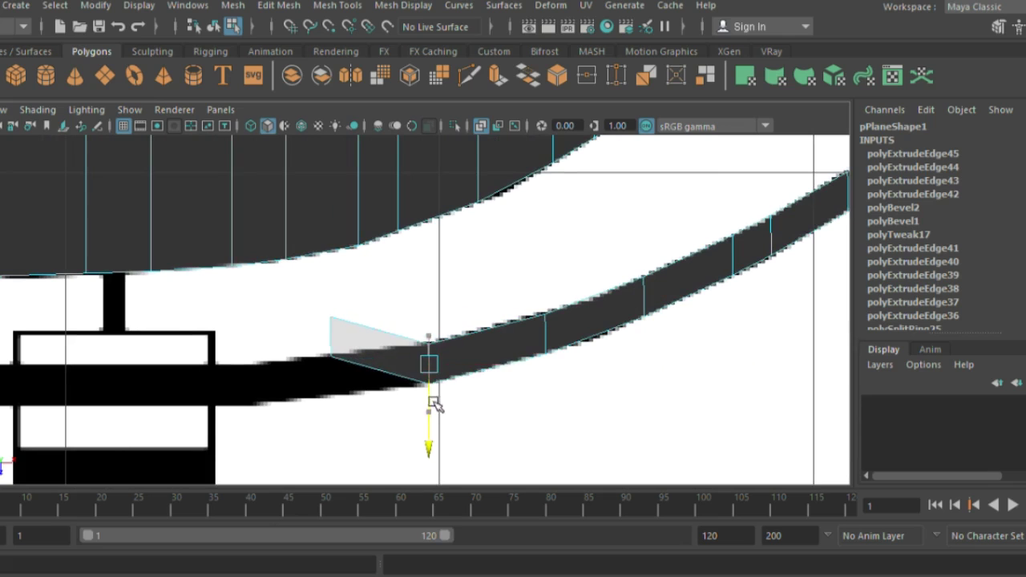
pyautogui.click(331, 340)
pyautogui.moveTo(350, 360); pyautogui.dragTo(343, 413)
# Extrude the beam's end edge far left along the bar toward the rear wheel
pyautogui.hotkey('ctrl', 'e')
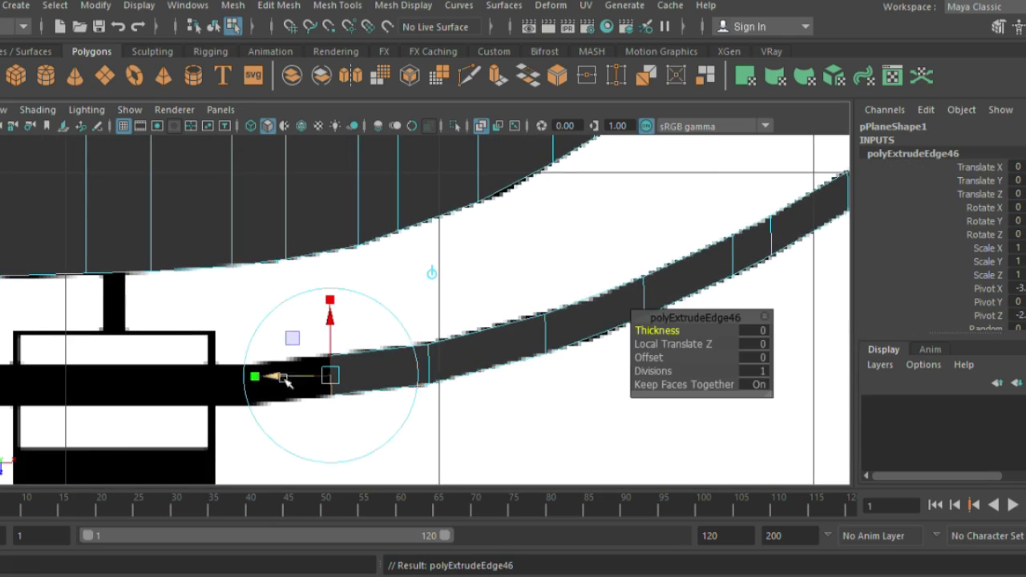
pyautogui.moveTo(320, 370); pyautogui.dragTo(184, 373)
pyautogui.keyDown('alt'); pyautogui.moveTo(184, 373); pyautogui.dragTo(314, 352, button='middle'); pyautogui.keyUp('alt')
pyautogui.click(350, 377)
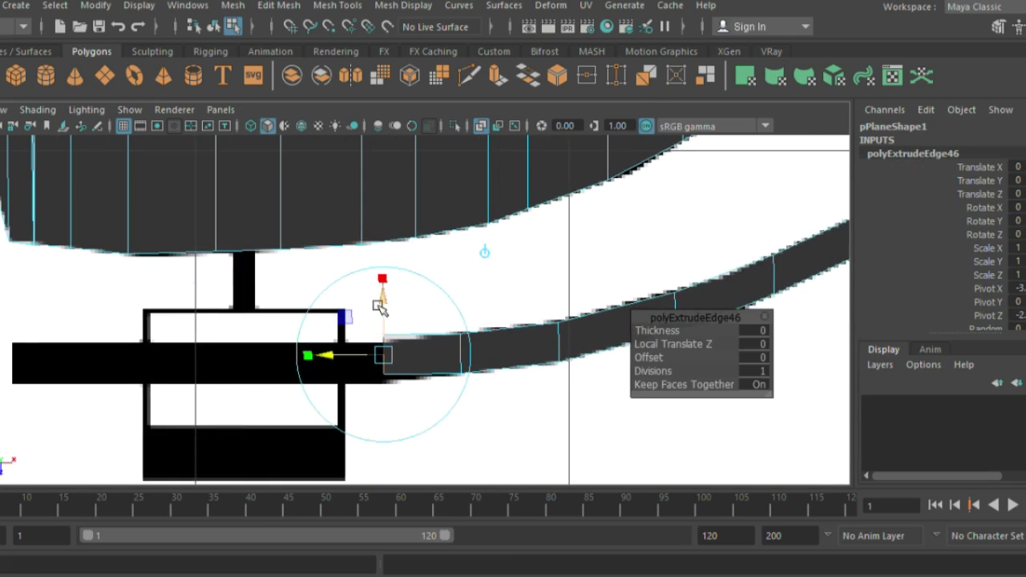
pyautogui.moveTo(342, 364); pyautogui.dragTo(2, 364)
pyautogui.keyDown('alt'); pyautogui.moveTo(32, 329); pyautogui.dragTo(184, 329, button='middle'); pyautogui.keyUp('alt')
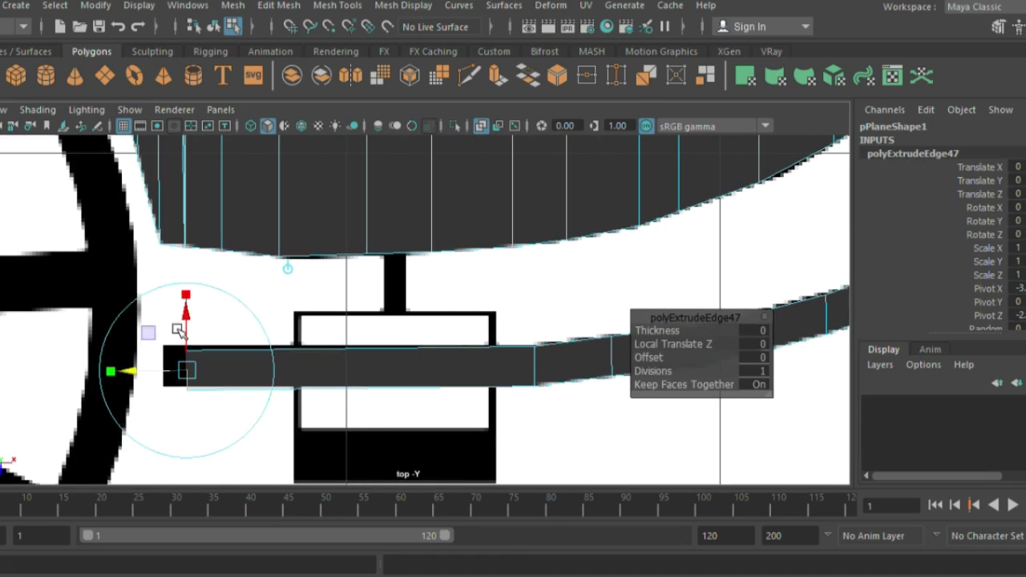
pyautogui.moveTo(152, 367); pyautogui.dragTo(137, 376)
# Extrude more segments to fill the gap at the beam end, then return to object mode
pyautogui.hotkey('ctrl', 'e')
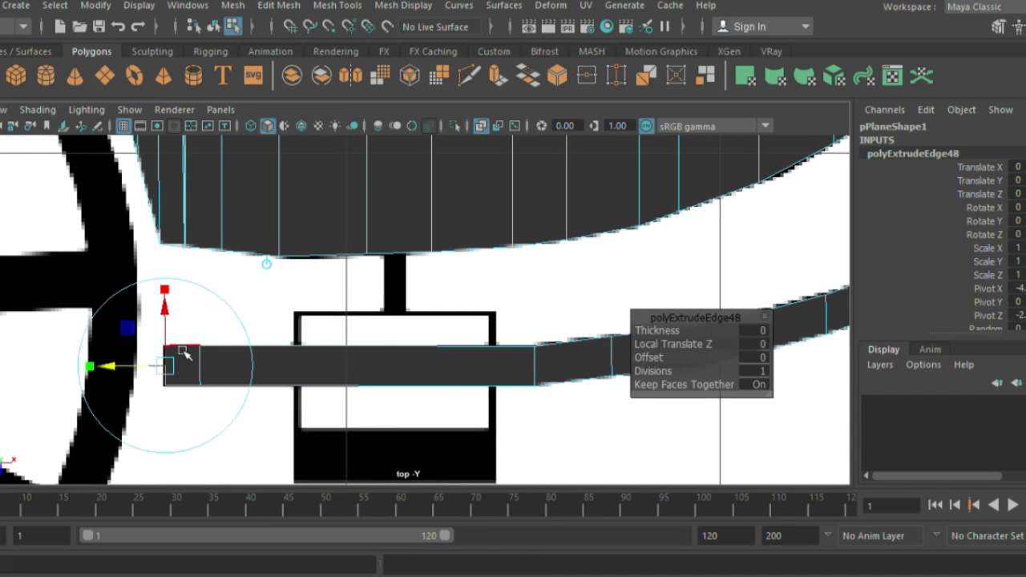
pyautogui.hotkey('ctrl', 'e')
pyautogui.moveTo(183, 345); pyautogui.dragTo(201, 214)
pyautogui.moveTo(218, 196); pyautogui.dragTo(368, 120, button='right')
pyautogui.click(506, 293)
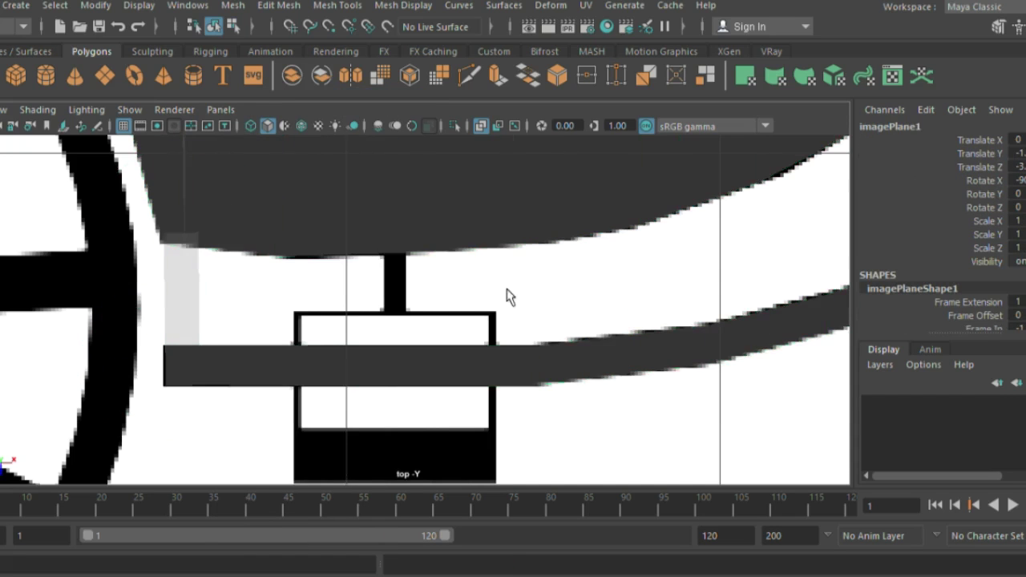
pyautogui.scroll(-3, 537, 312)
# Isolate the carriage mesh to inspect its shape, then show the silhouette image again
pyautogui.click(469, 137)
pyautogui.click(455, 126)
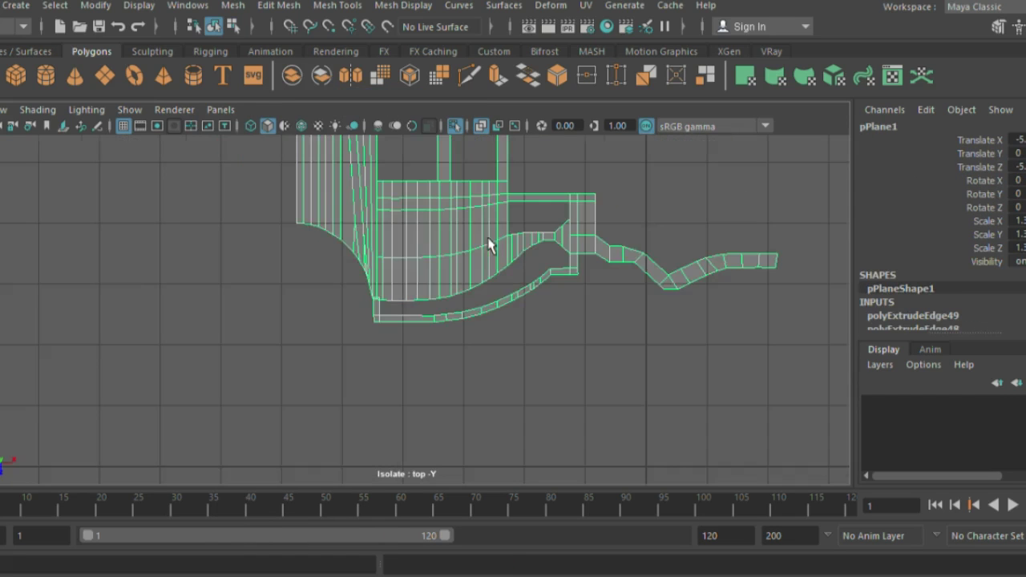
pyautogui.click(563, 316)
pyautogui.press('space')
pyautogui.press('space')
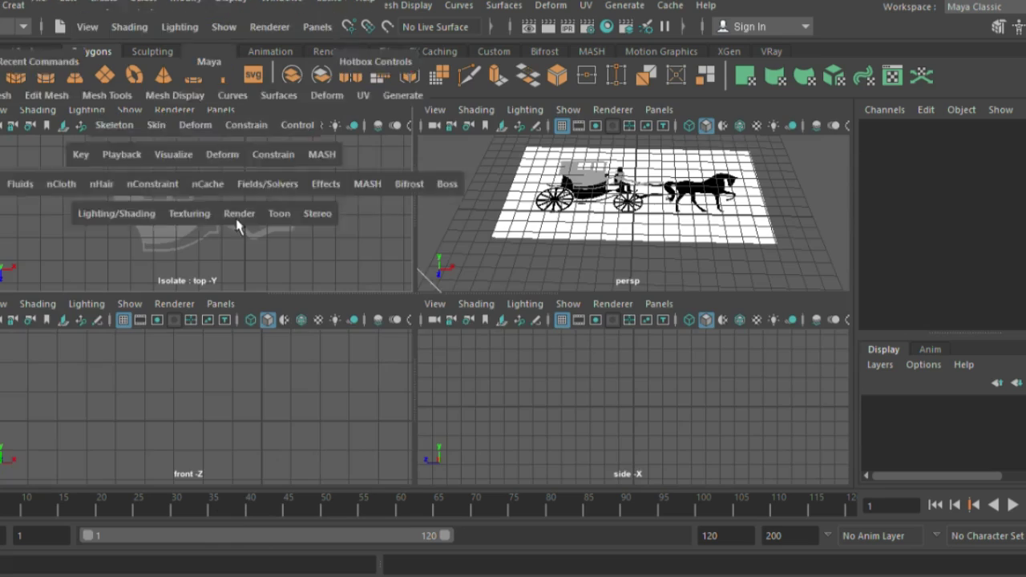
pyautogui.click(454, 126)
# Insert an edge loop on the carriage mesh where the bracket post meets the body
pyautogui.scroll(3, 352, 251)
pyautogui.click(414, 294)
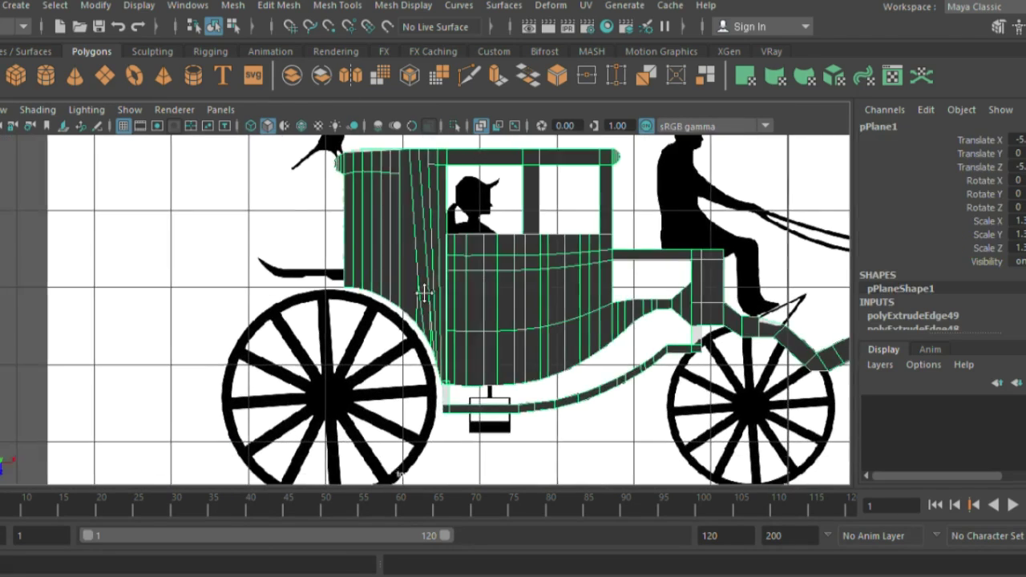
pyautogui.scroll(3, 506, 420)
pyautogui.click(332, 6)
pyautogui.click(345, 88)
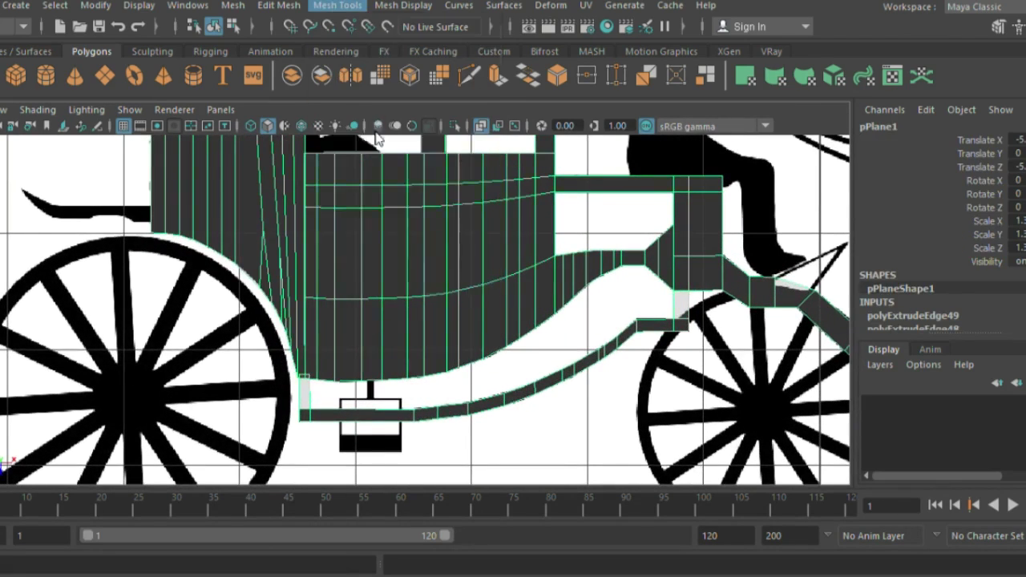
pyautogui.scroll(3, 322, 364)
pyautogui.scroll(2, 322, 365)
pyautogui.click(324, 355)
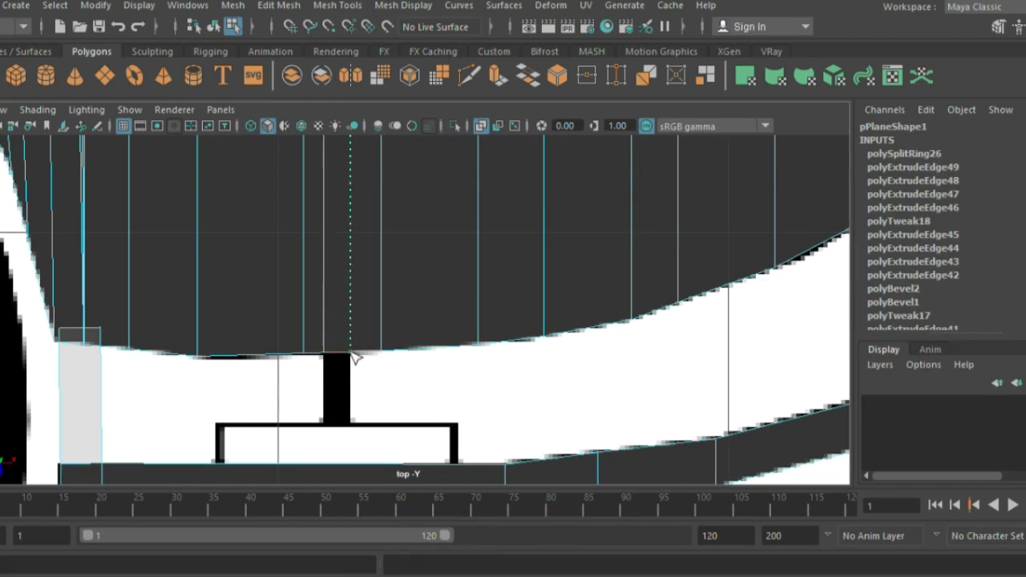
# Extrude the post edge down from the body to the top of the step bracket
pyautogui.hotkey('ctrl', 'e')
pyautogui.moveTo(339, 401); pyautogui.dragTo(345, 457)
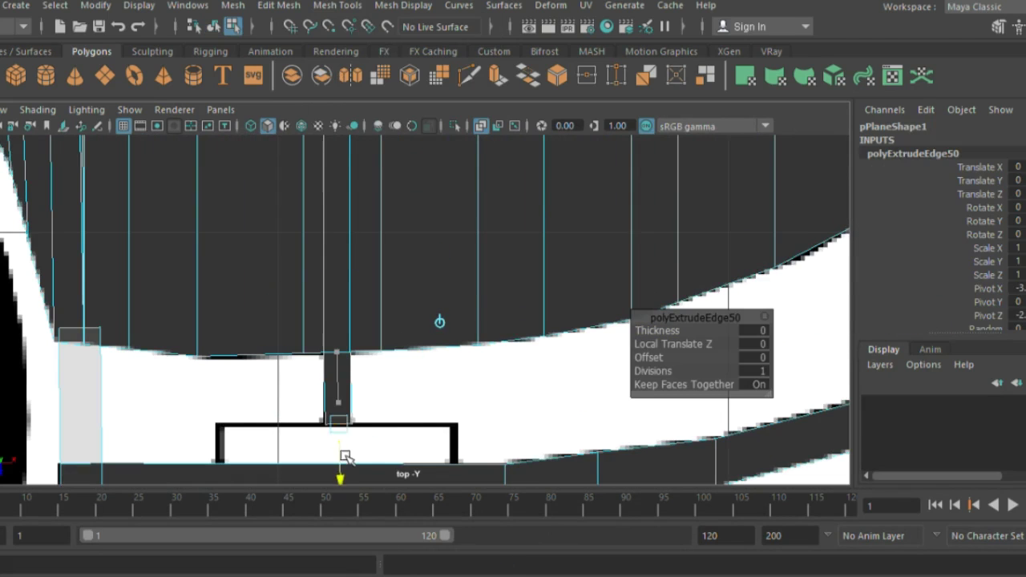
pyautogui.keyDown('alt'); pyautogui.moveTo(337, 452); pyautogui.dragTo(318, 388, button='middle'); pyautogui.keyUp('alt')
pyautogui.hotkey('ctrl', 'z')
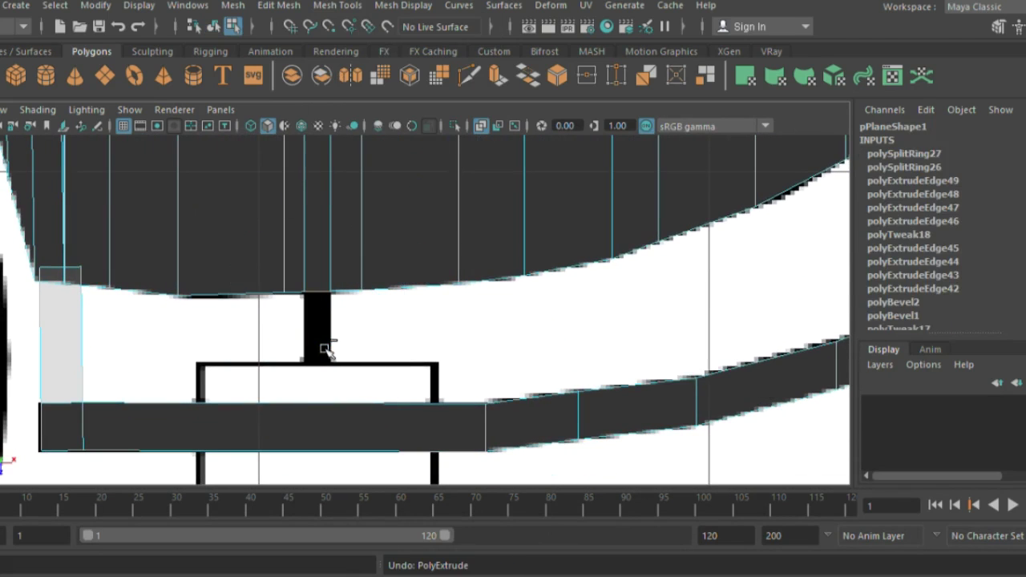
pyautogui.hotkey('ctrl', 'e')
pyautogui.moveTo(318, 366); pyautogui.dragTo(318, 423)
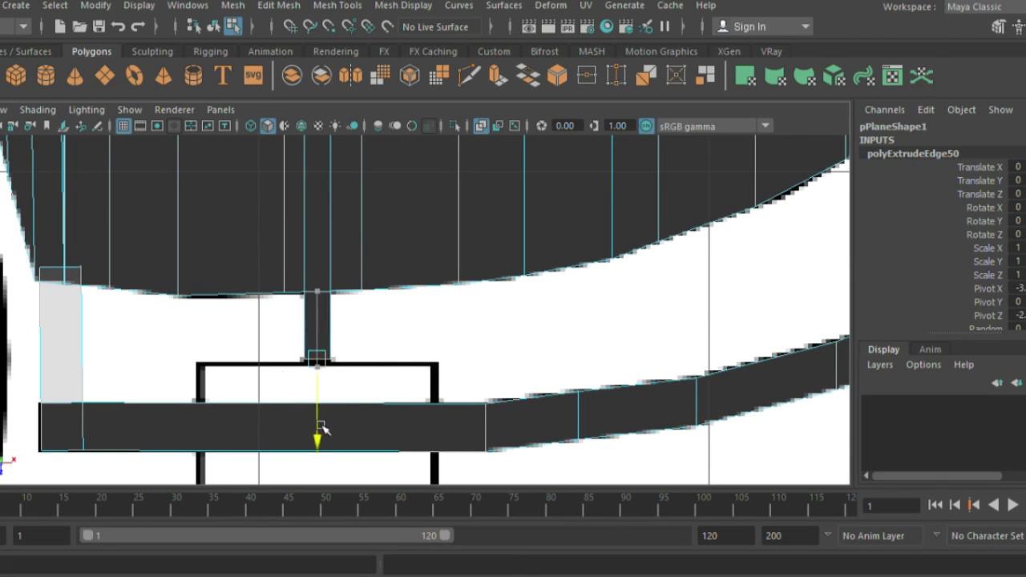
pyautogui.hotkey('ctrl', 'e')
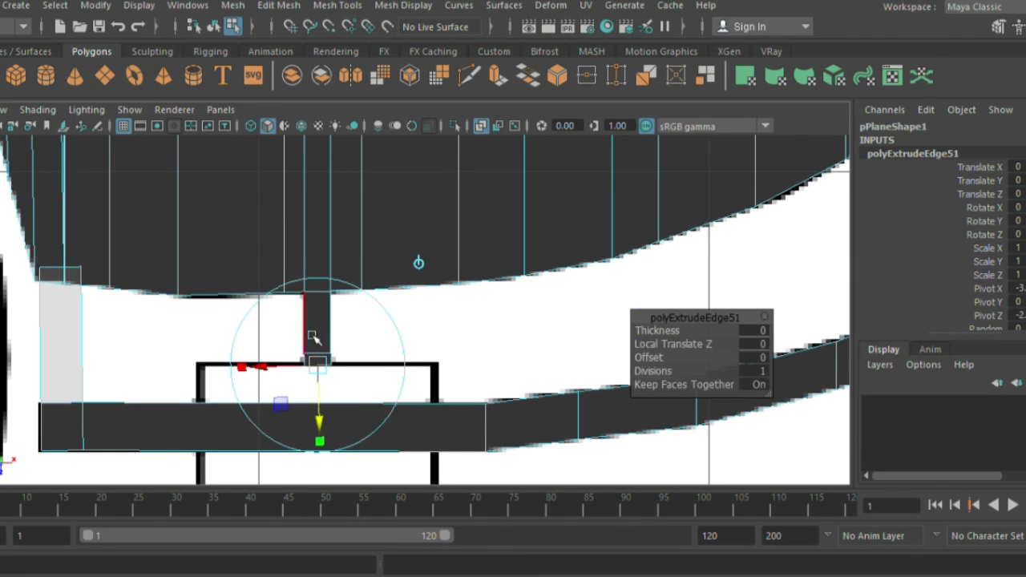
pyautogui.click(336, 355)
# Extrude the bracket's top edge into a bar extending left and right
pyautogui.click(304, 355)
pyautogui.hotkey('ctrl', 'e')
pyautogui.moveTo(366, 358); pyautogui.dragTo(416, 377)
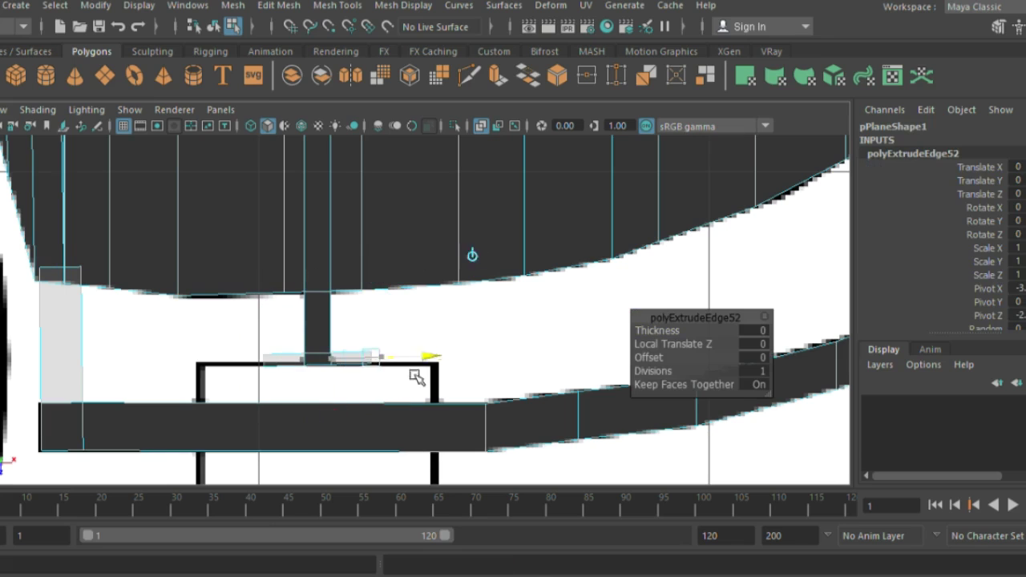
pyautogui.hotkey('ctrl', 'z')
pyautogui.press('w')
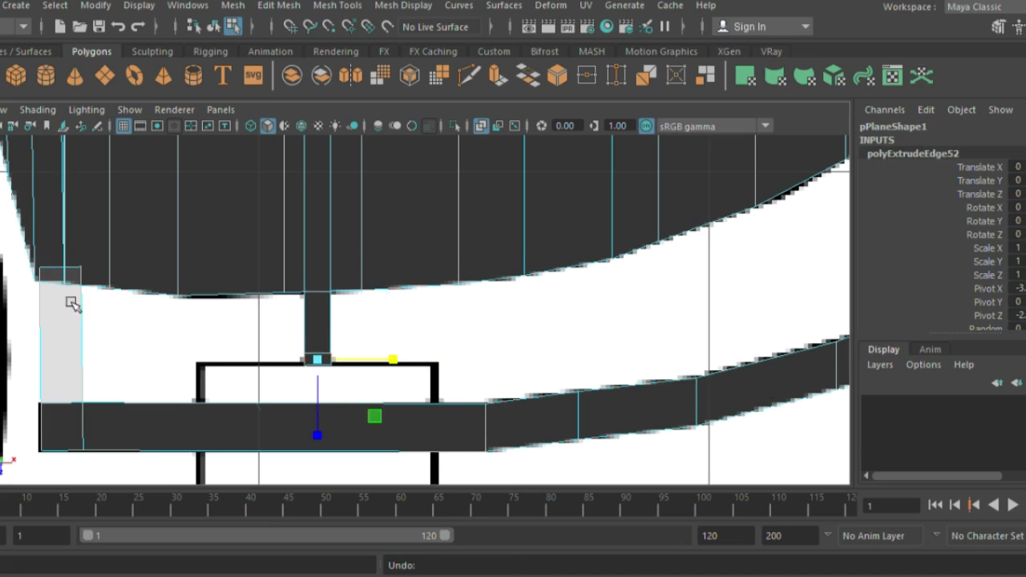
pyautogui.moveTo(382, 372); pyautogui.dragTo(536, 381)
pyautogui.moveTo(390, 357); pyautogui.dragTo(457, 374)
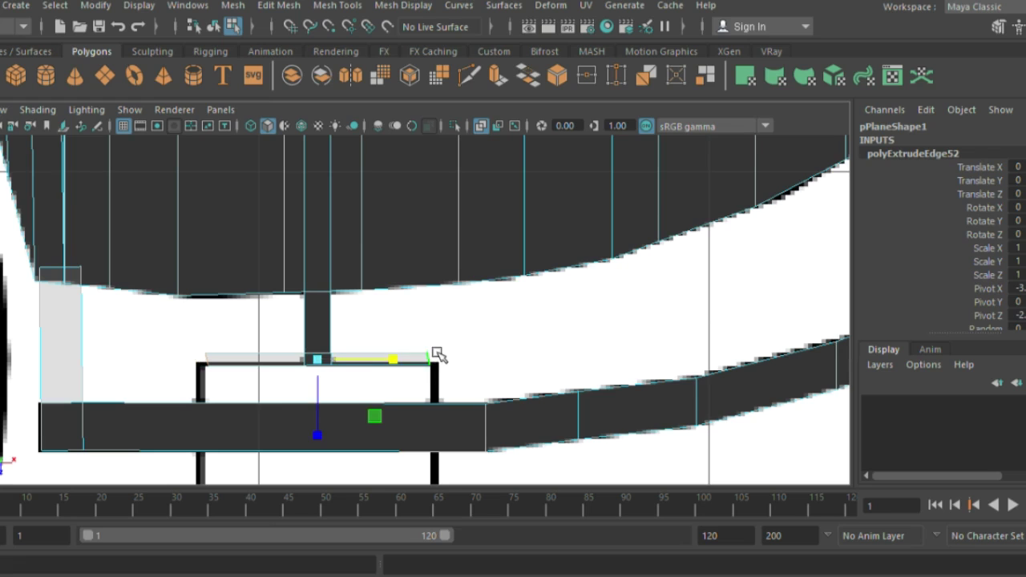
# Extrude the top bar's end edges to extend the bar to the bracket corners
pyautogui.click(438, 354)
pyautogui.click(210, 358)
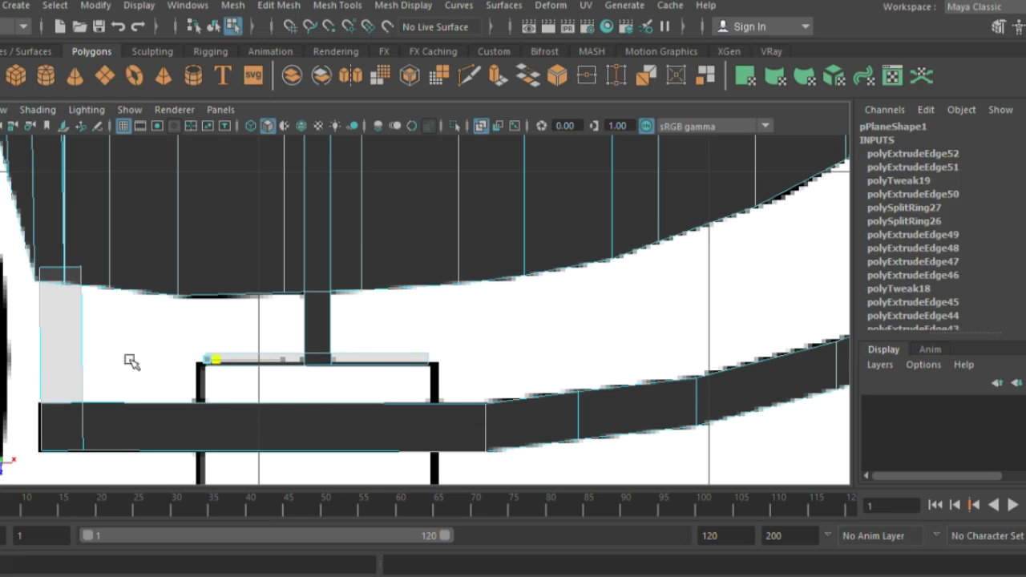
pyautogui.click(434, 354)
pyautogui.keyDown('shift'); pyautogui.click(206, 357); pyautogui.keyUp('shift')
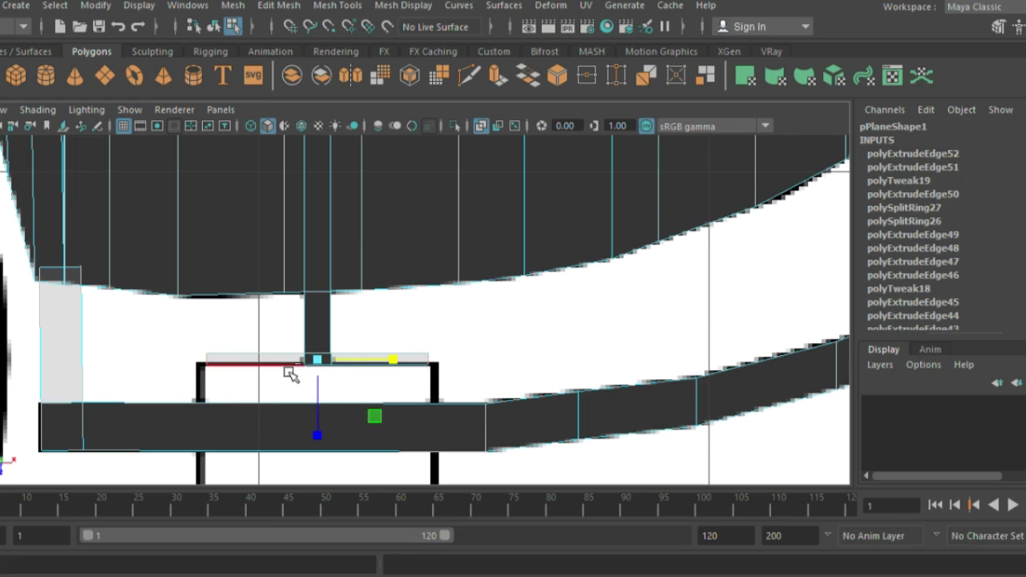
pyautogui.hotkey('ctrl', 'e')
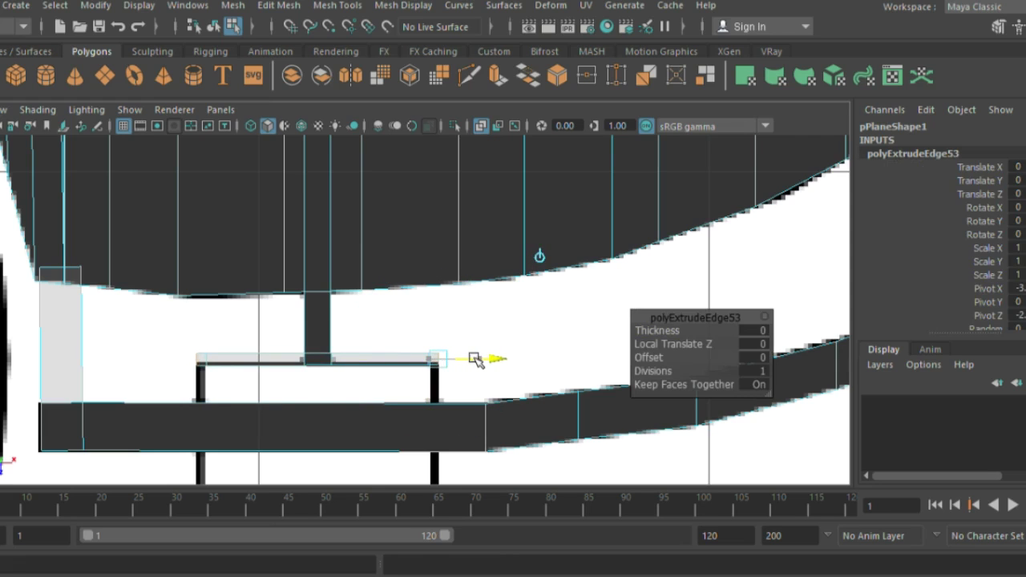
pyautogui.click(434, 360)
pyautogui.click(451, 390)
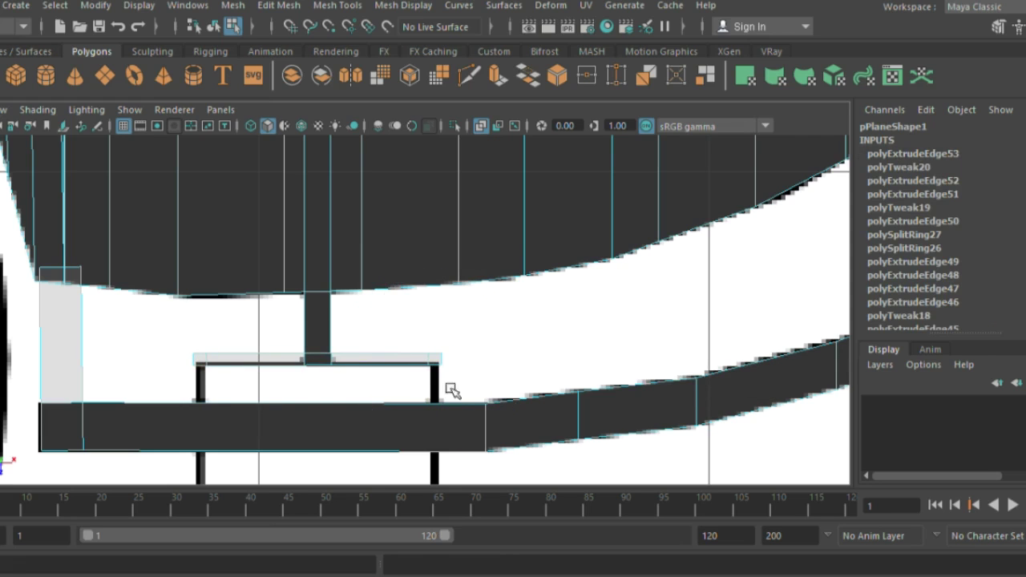
# Extrude the bracket's right side down to the base
pyautogui.keyDown('alt'); pyautogui.moveTo(447, 378); pyautogui.dragTo(447, 276, button='middle'); pyautogui.keyUp('alt')
pyautogui.hotkey('ctrl', 'e')
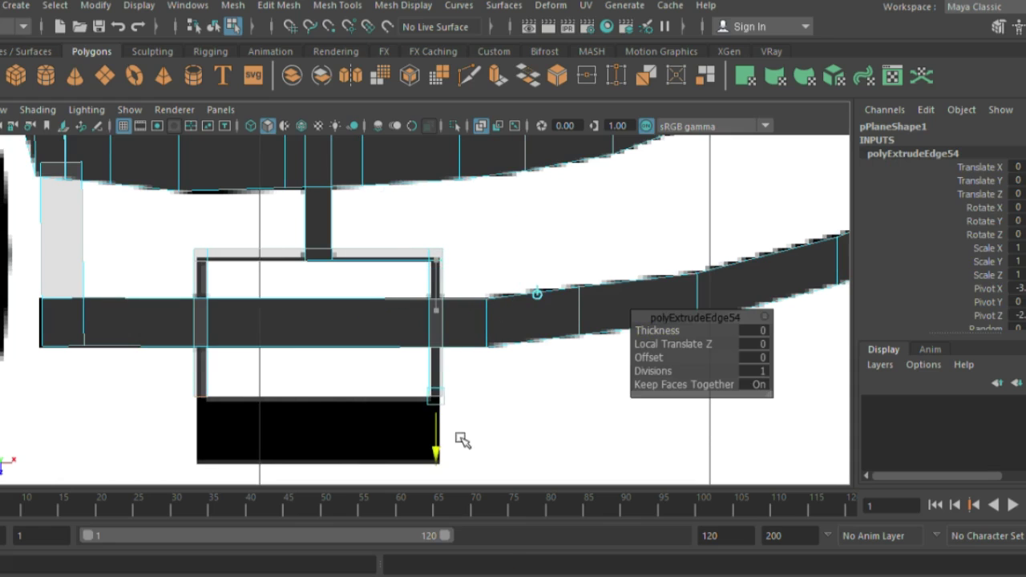
pyautogui.hotkey('ctrl', 'e')
pyautogui.moveTo(443, 455); pyautogui.dragTo(443, 470)
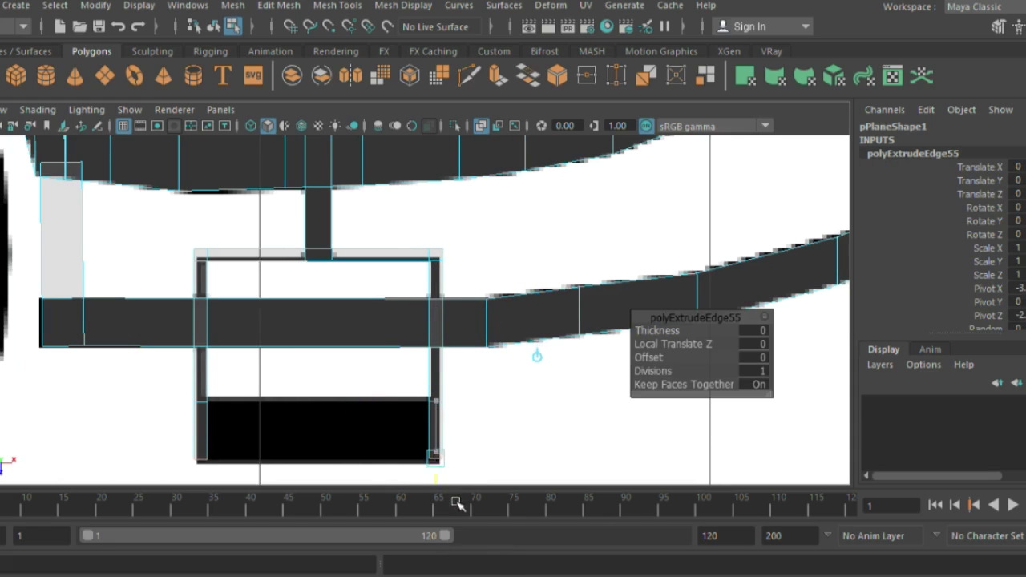
# Extrude the bottom corner edge across to form the bracket base
pyautogui.click(213, 419)
pyautogui.hotkey('ctrl', 'e')
pyautogui.moveTo(518, 486); pyautogui.dragTo(458, 499)
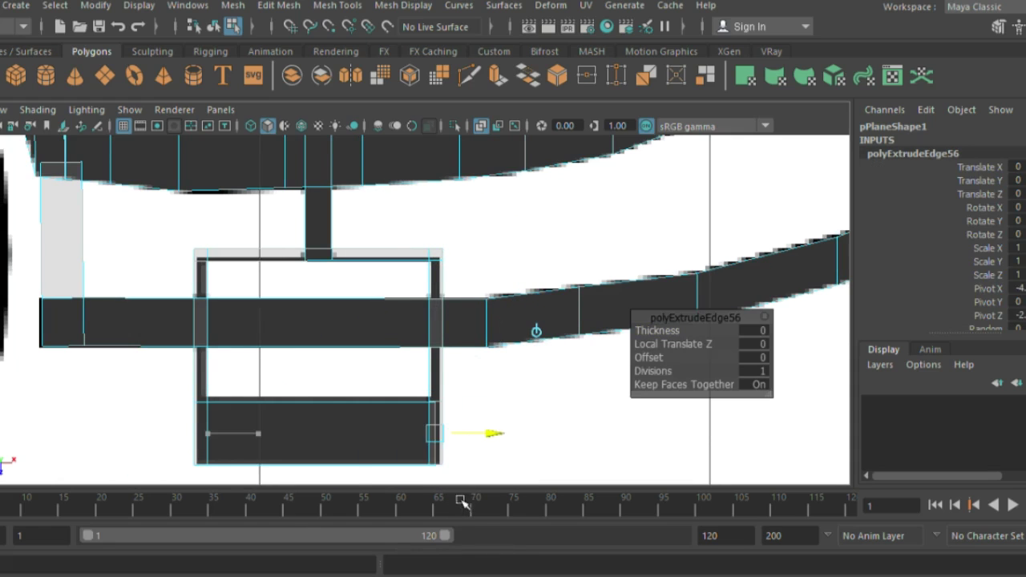
pyautogui.rightClick(450, 296)
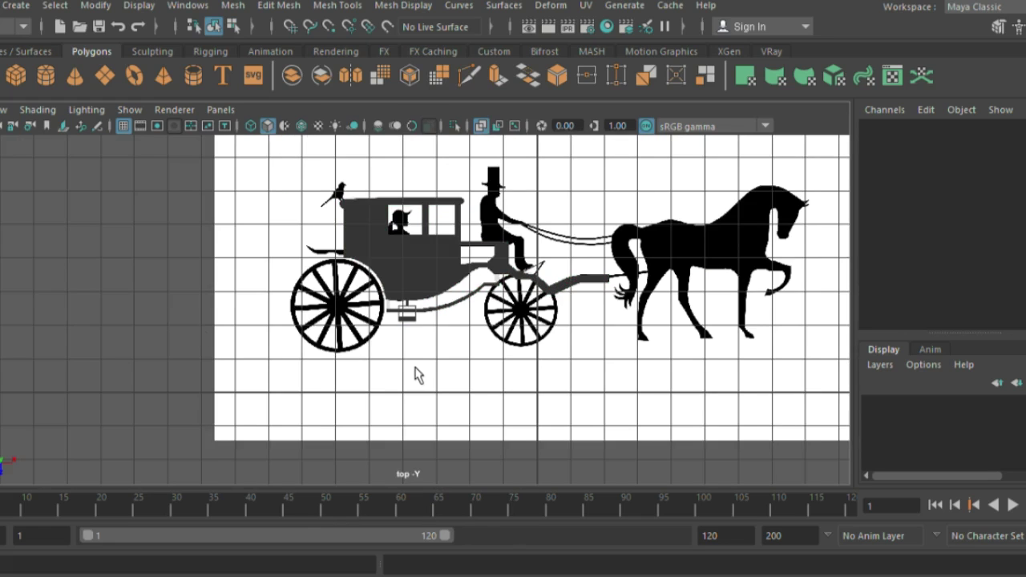
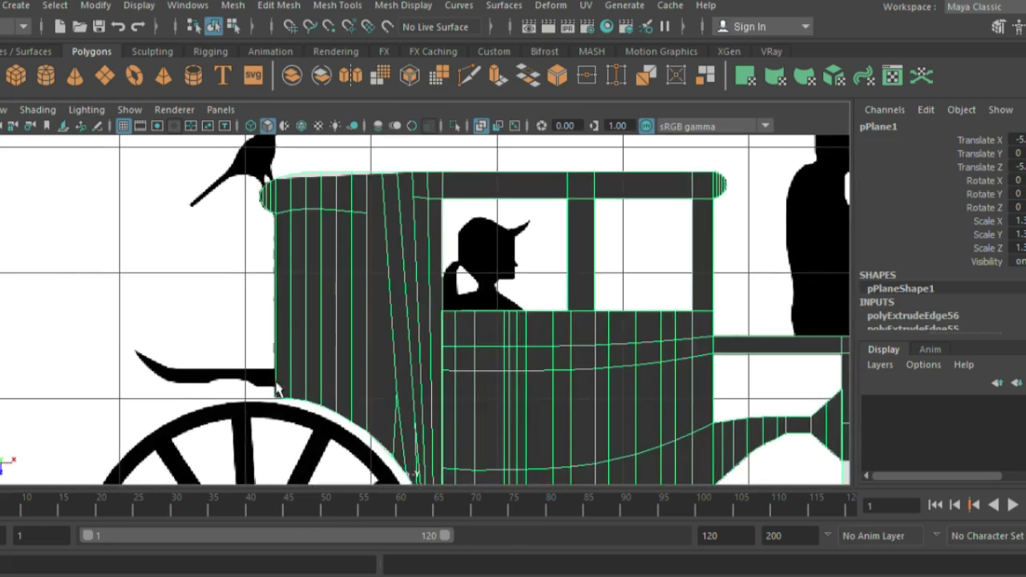
# Insert an edge loop across the lower carriage body
pyautogui.click(279, 5)
pyautogui.click(366, 133)
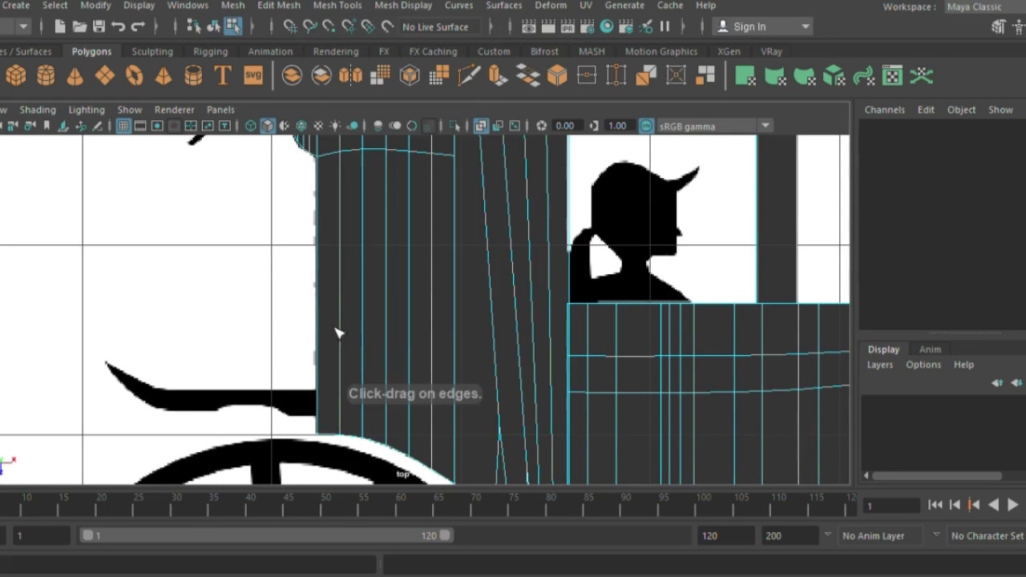
pyautogui.click(315, 391)
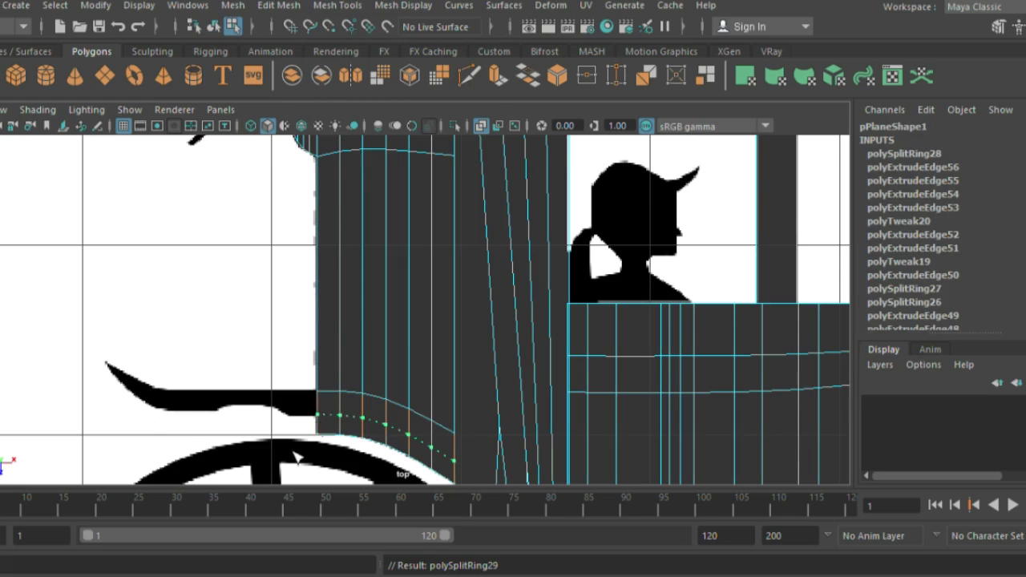
# Extrude the left border edge five times, dragging the strip leftward over the curved black piece
pyautogui.scroll(5, 295, 457)
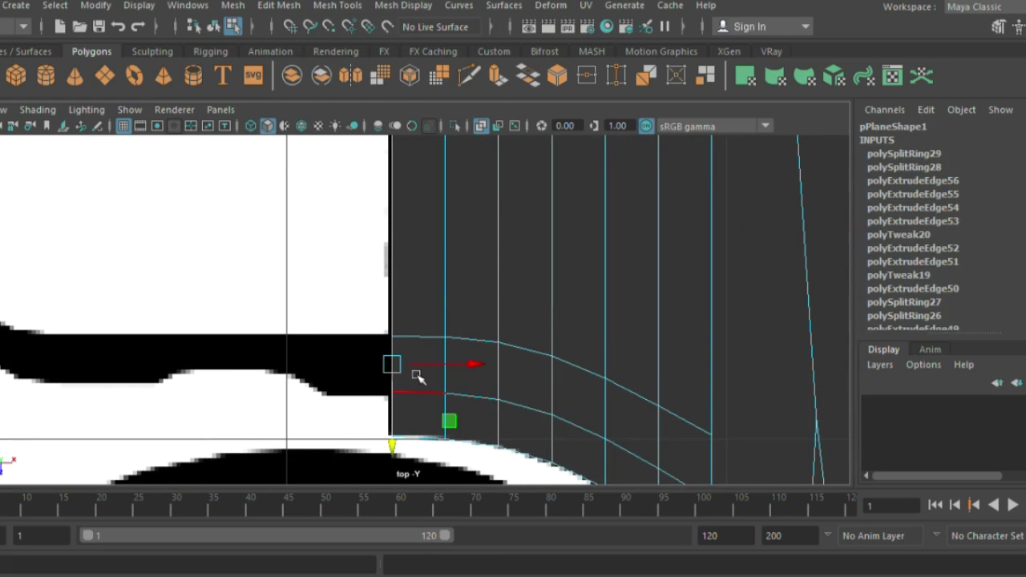
pyautogui.hotkey('ctrl', 'e')
pyautogui.moveTo(333, 365)
pyautogui.mouseDown()
pyautogui.moveTo(232, 376)
pyautogui.moveTo(135, 365)
pyautogui.mouseUp()
pyautogui.hotkey('ctrl', 'e')
pyautogui.hotkey('ctrl', 'e')
pyautogui.hotkey('ctrl', 'e')
pyautogui.hotkey('ctrl', 'e')
pyautogui.hotkey('ctrl', 'e')
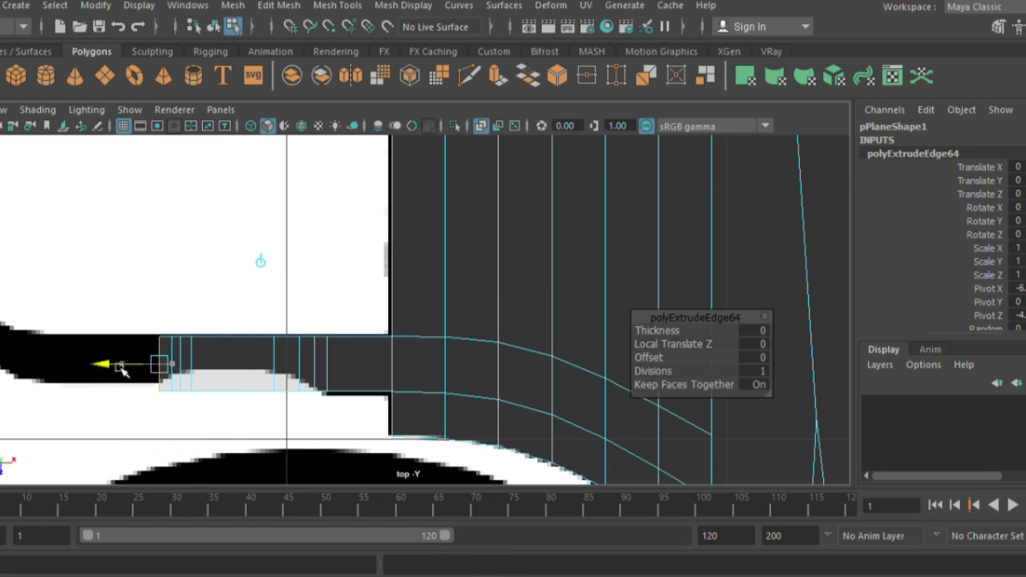
pyautogui.hotkey('ctrl', 'e')
pyautogui.scroll(-2, 195, 355)
pyautogui.moveTo(369, 339); pyautogui.dragTo(343, 339)
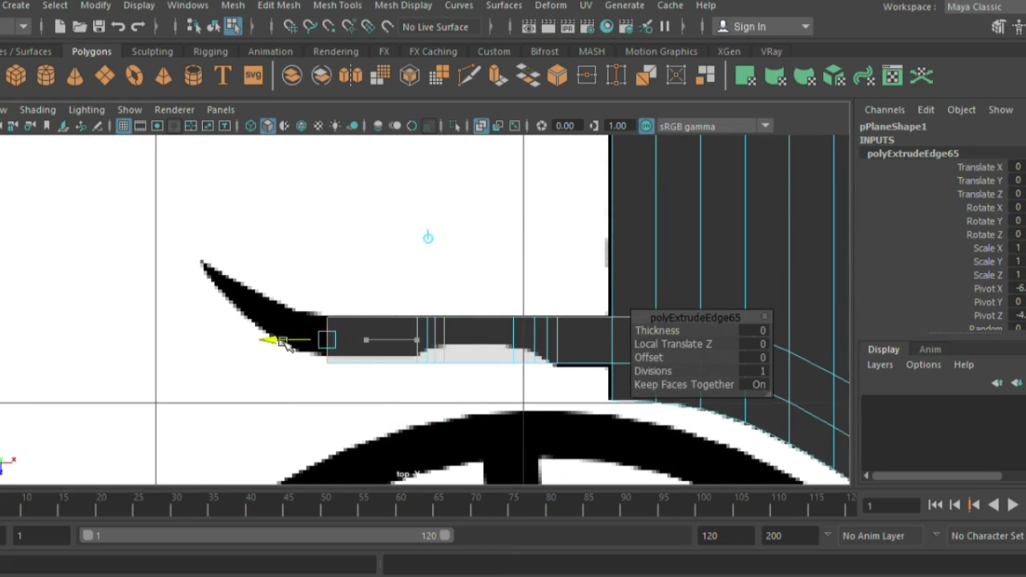
pyautogui.hotkey('ctrl', 'e')
pyautogui.hotkey('ctrl', 'e')
pyautogui.hotkey('ctrl', 'e')
pyautogui.moveTo(273, 341); pyautogui.dragTo(168, 343)
pyautogui.hotkey('ctrl', 'e')
pyautogui.moveTo(340, 132); pyautogui.dragTo(268, 120, button='right')
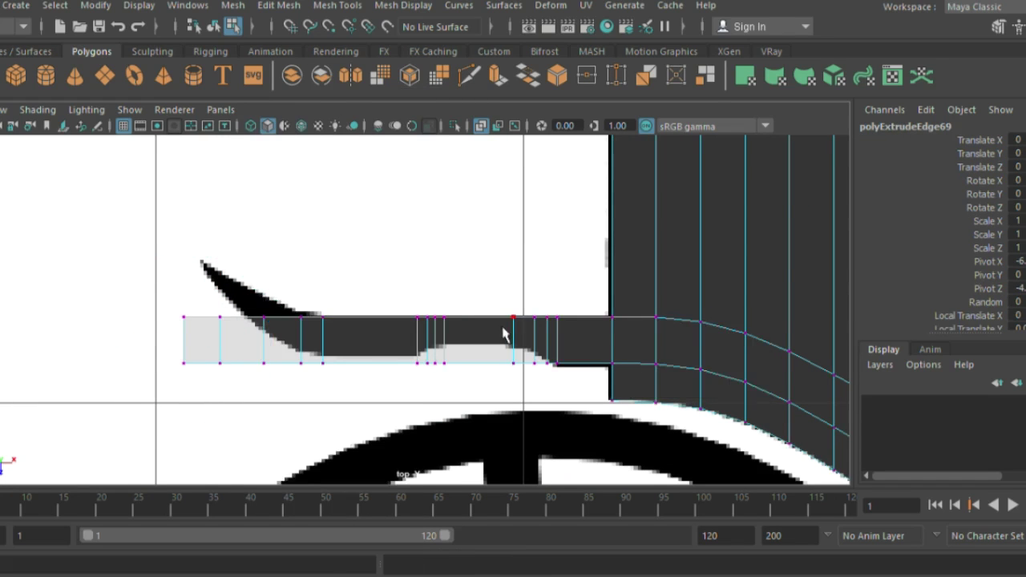
pyautogui.scroll(2, 504, 334)
# Raise the strip's lower vertices onto the black silhouette edge near the step
pyautogui.click(322, 372)
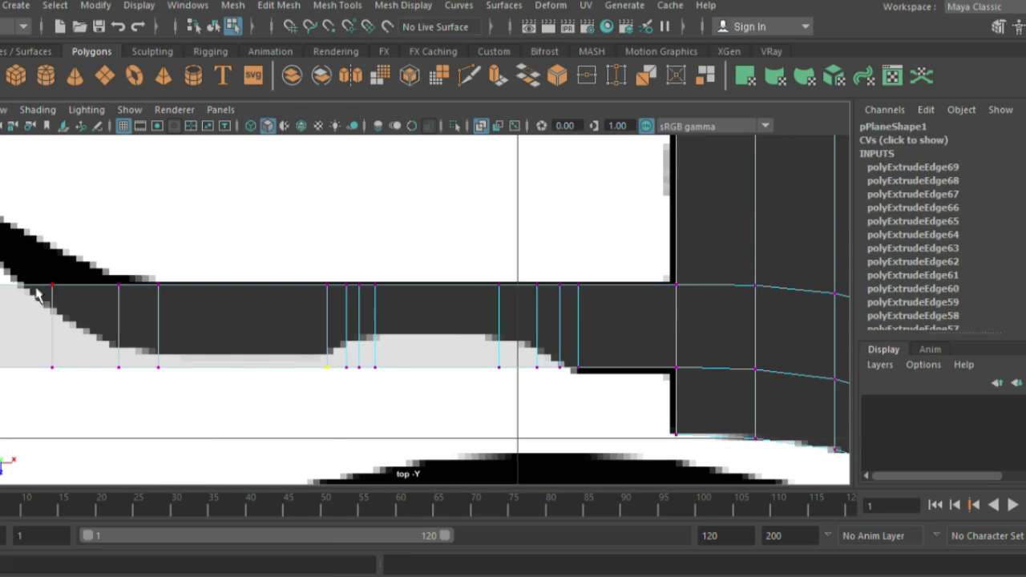
pyautogui.moveTo(274, 348)
pyautogui.mouseDown(button='middle')
pyautogui.moveTo(326, 415)
pyautogui.moveTo(373, 358)
pyautogui.mouseUp(button='middle')
pyautogui.click(351, 382)
pyautogui.click(347, 371)
pyautogui.click(377, 367)
pyautogui.click(496, 373)
pyautogui.moveTo(497, 375); pyautogui.dragTo(497, 345, button='middle')
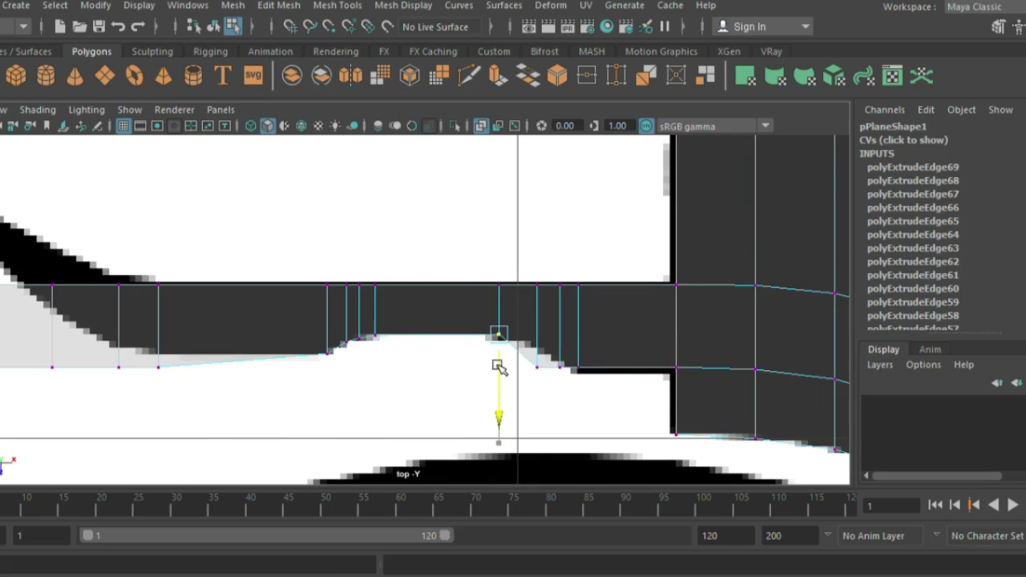
pyautogui.click(531, 379)
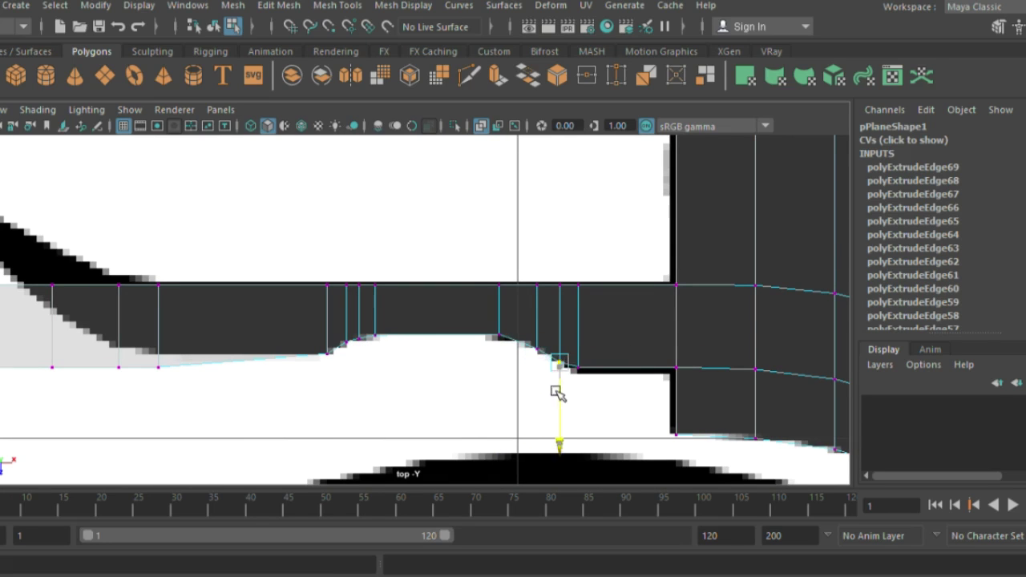
pyautogui.click(580, 392)
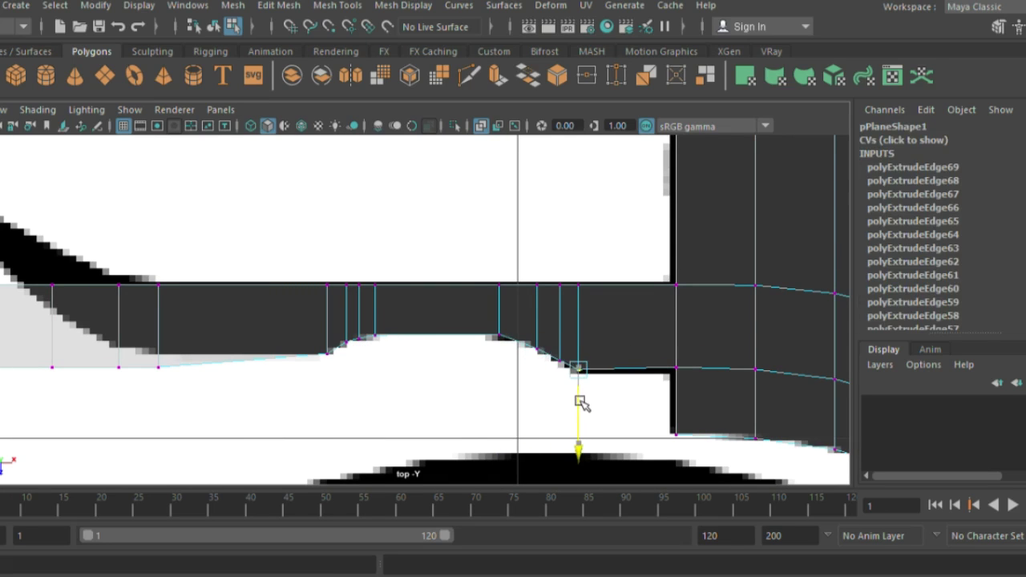
pyautogui.click(561, 388)
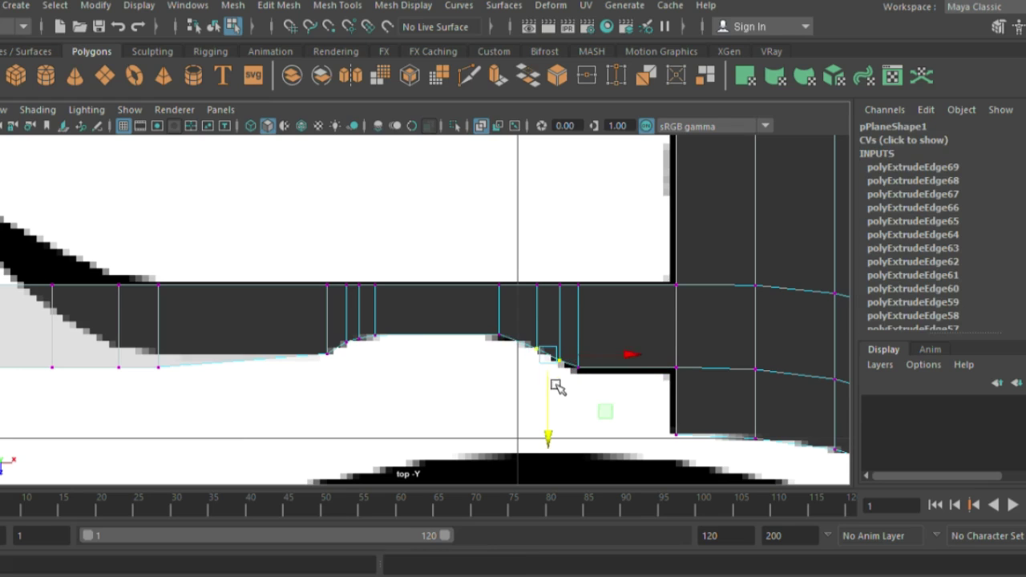
pyautogui.click(556, 370)
pyautogui.click(534, 372)
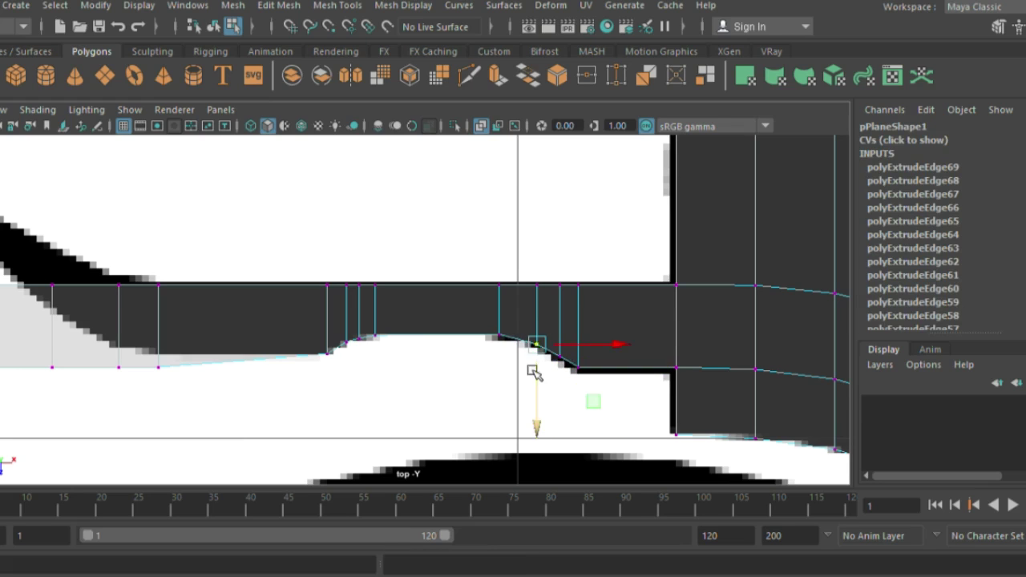
pyautogui.keyDown('alt'); pyautogui.moveTo(350, 350); pyautogui.dragTo(381, 357, button='middle'); pyautogui.keyUp('alt')
pyautogui.click(403, 350)
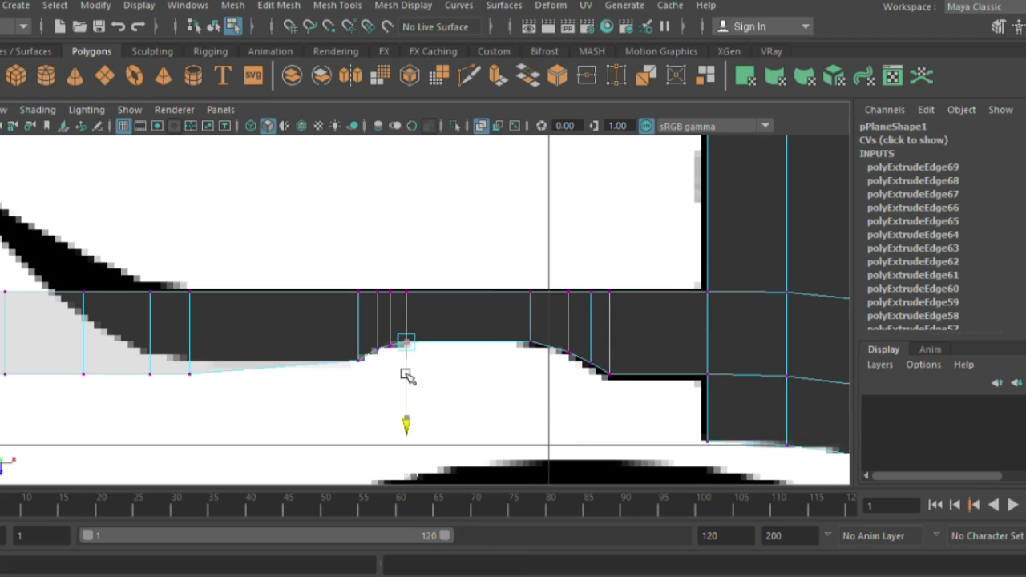
# Pull the strip's upper-left vertices up along the curve to its pointed tip
pyautogui.keyDown('alt'); pyautogui.moveTo(215, 352); pyautogui.dragTo(362, 359, button='middle'); pyautogui.keyUp('alt')
pyautogui.click(336, 383)
pyautogui.moveTo(344, 412); pyautogui.dragTo(332, 401)
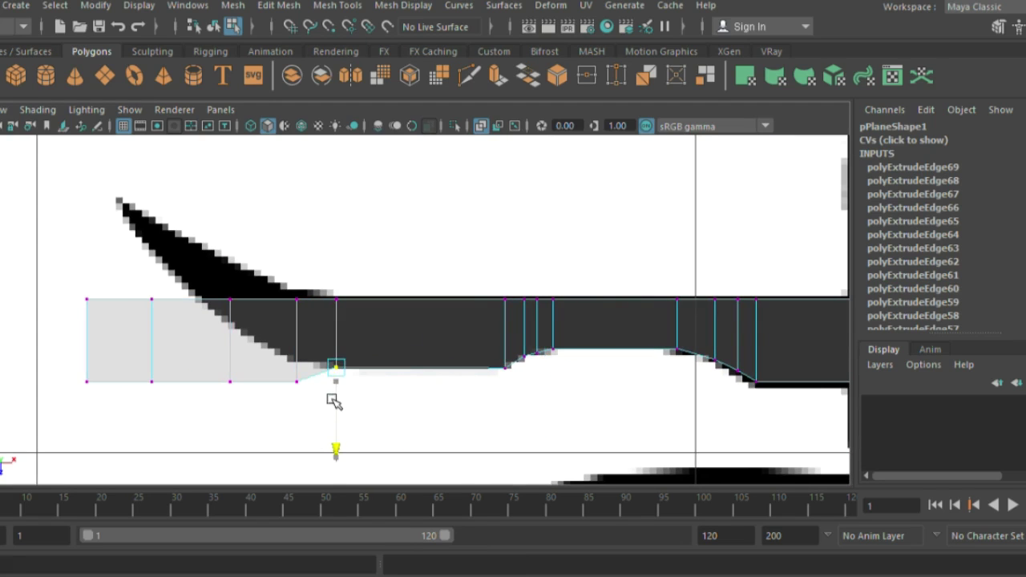
pyautogui.click(293, 319)
pyautogui.moveTo(297, 357); pyautogui.dragTo(297, 347)
pyautogui.click(230, 303)
pyautogui.moveTo(231, 348); pyautogui.dragTo(238, 310)
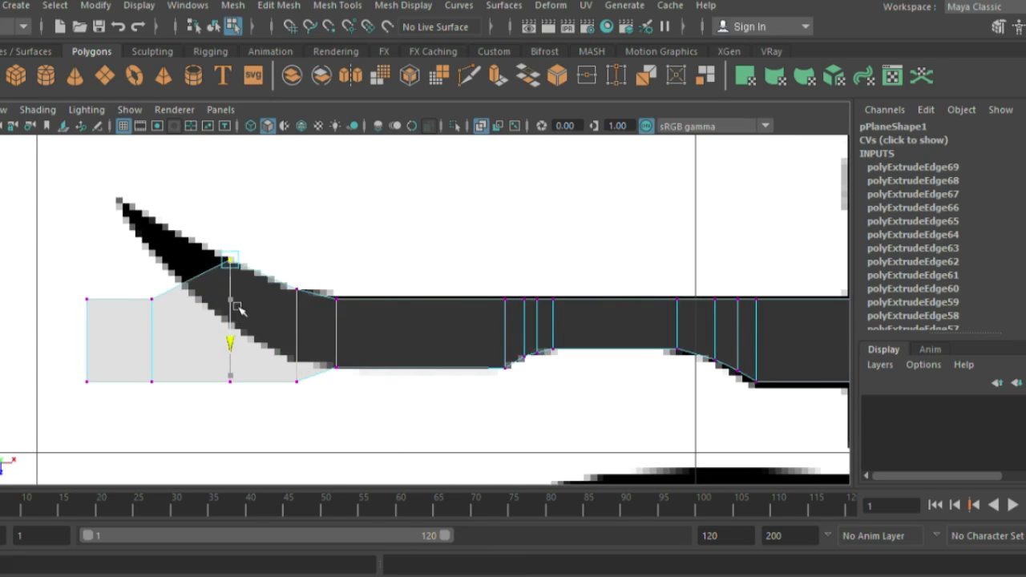
pyautogui.click(150, 307)
pyautogui.moveTo(149, 309); pyautogui.dragTo(151, 232)
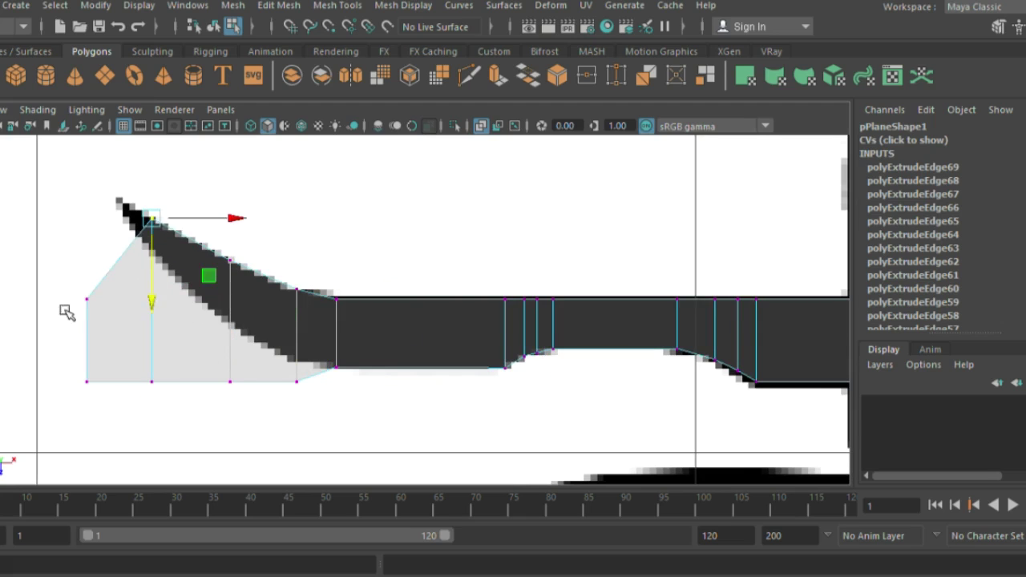
pyautogui.click(85, 305)
pyautogui.moveTo(88, 329)
pyautogui.mouseDown()
pyautogui.moveTo(88, 218)
pyautogui.moveTo(98, 191)
pyautogui.moveTo(127, 202)
pyautogui.mouseUp()
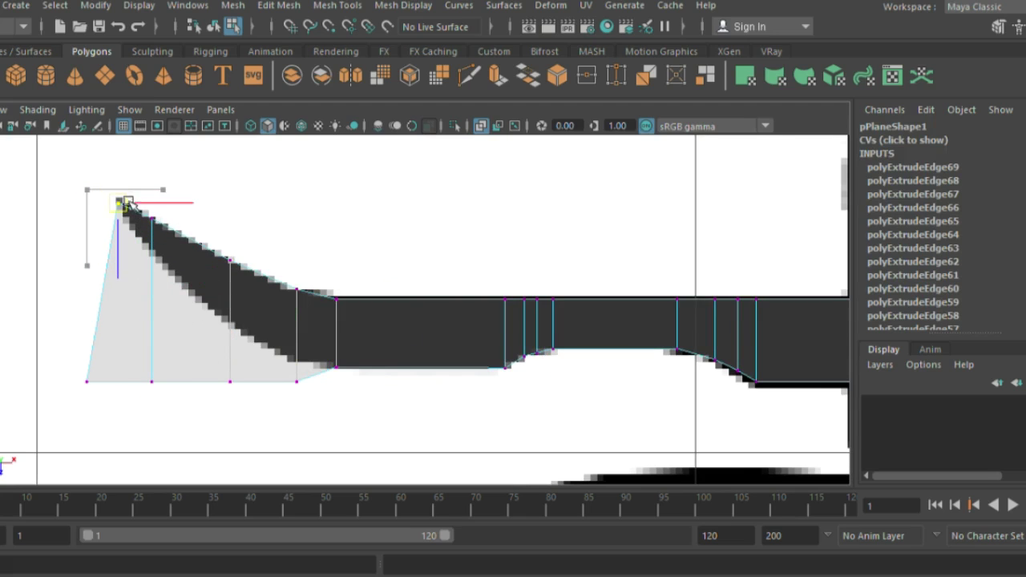
# Move the bottom-left vertices up beneath the tip along the curve's lower edge
pyautogui.click(85, 381)
pyautogui.moveTo(87, 381); pyautogui.dragTo(138, 234)
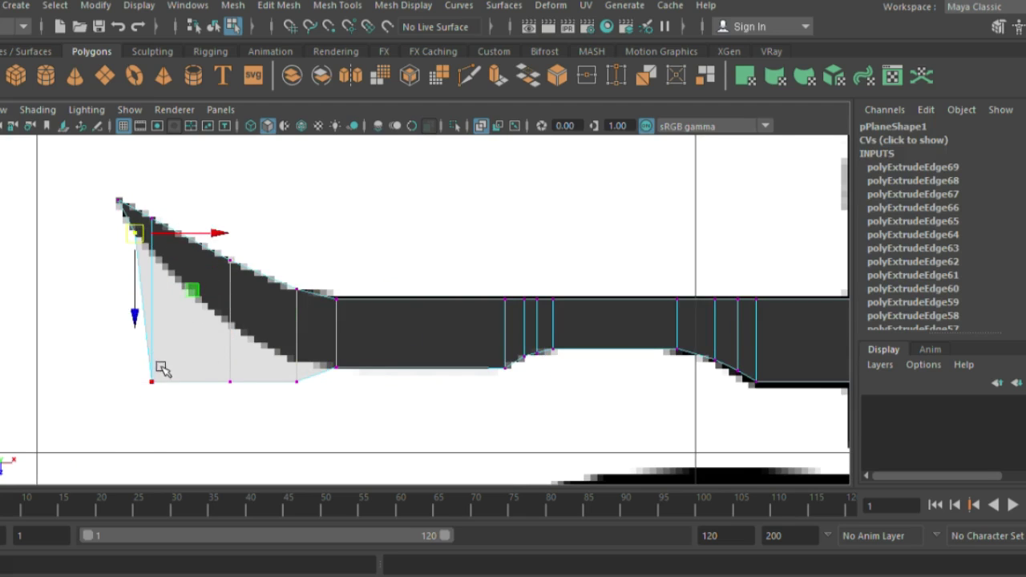
pyautogui.click(151, 381)
pyautogui.moveTo(152, 382); pyautogui.dragTo(152, 264)
pyautogui.click(230, 382)
pyautogui.moveTo(230, 381); pyautogui.dragTo(241, 345)
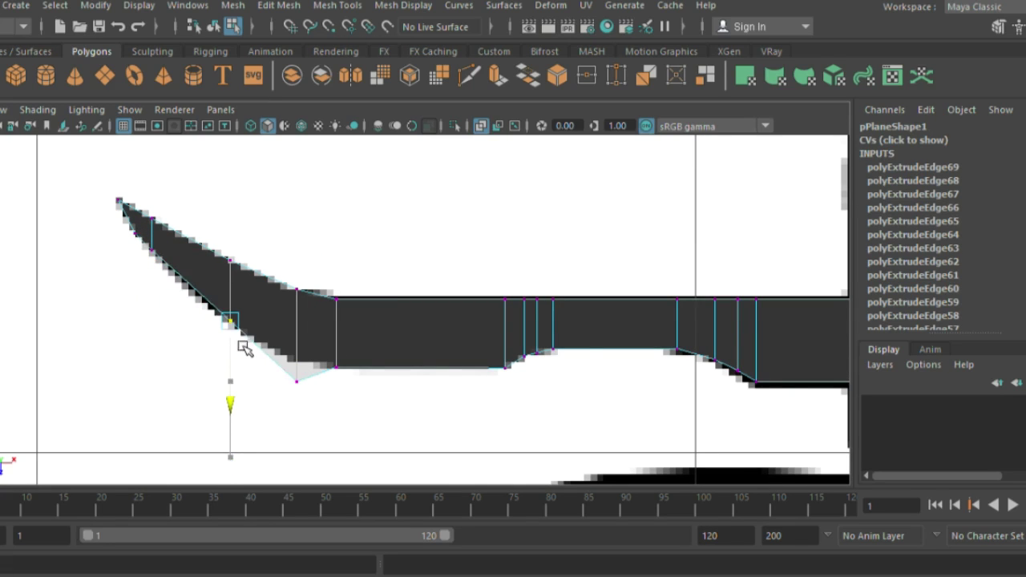
pyautogui.moveTo(297, 395); pyautogui.dragTo(296, 375)
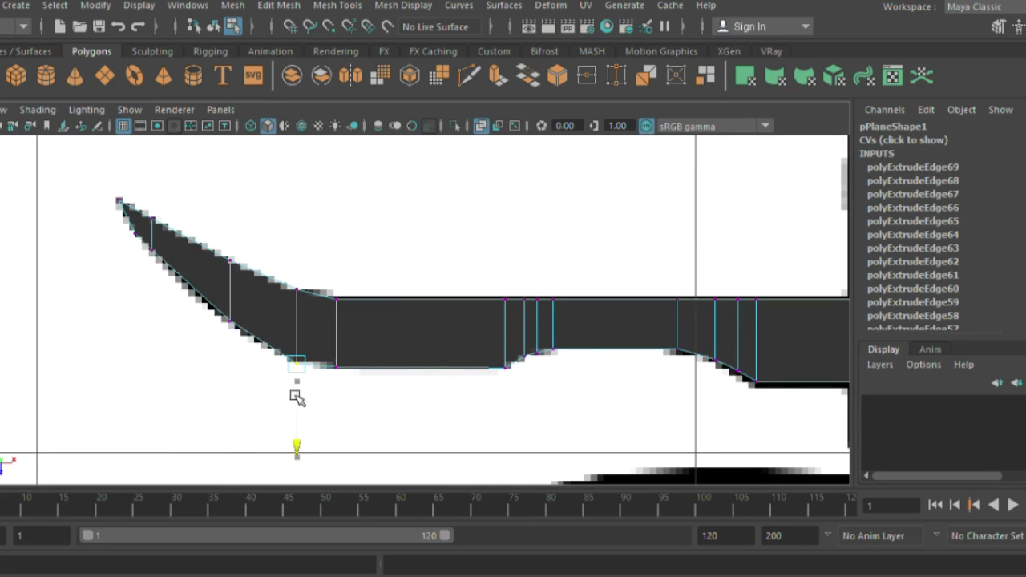
pyautogui.click(225, 270)
pyautogui.click(295, 391)
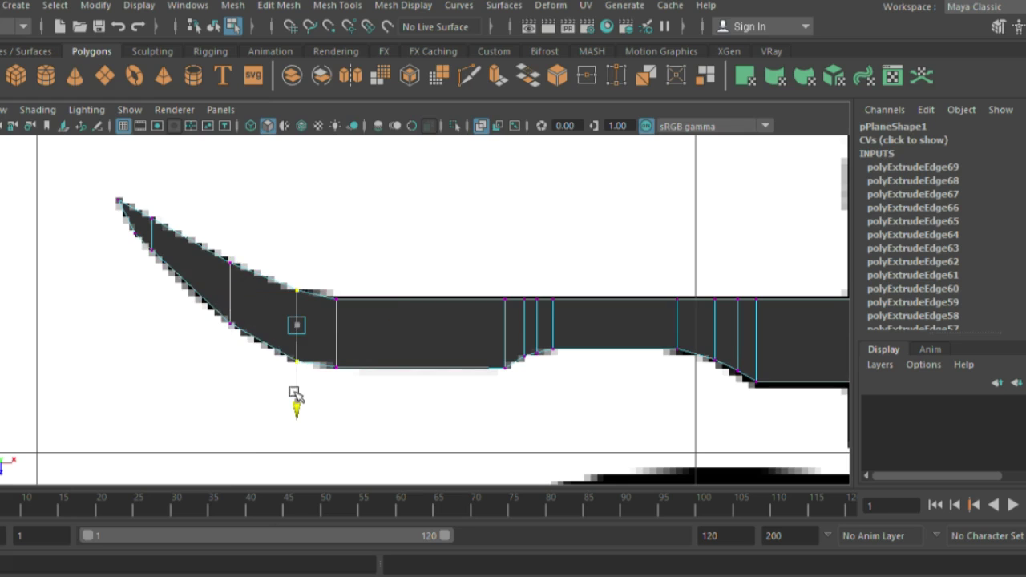
pyautogui.moveTo(311, 368); pyautogui.dragTo(405, 96, button='right')
# Isolate the strip mesh and inspect the vertex near its tip
pyautogui.click(455, 125)
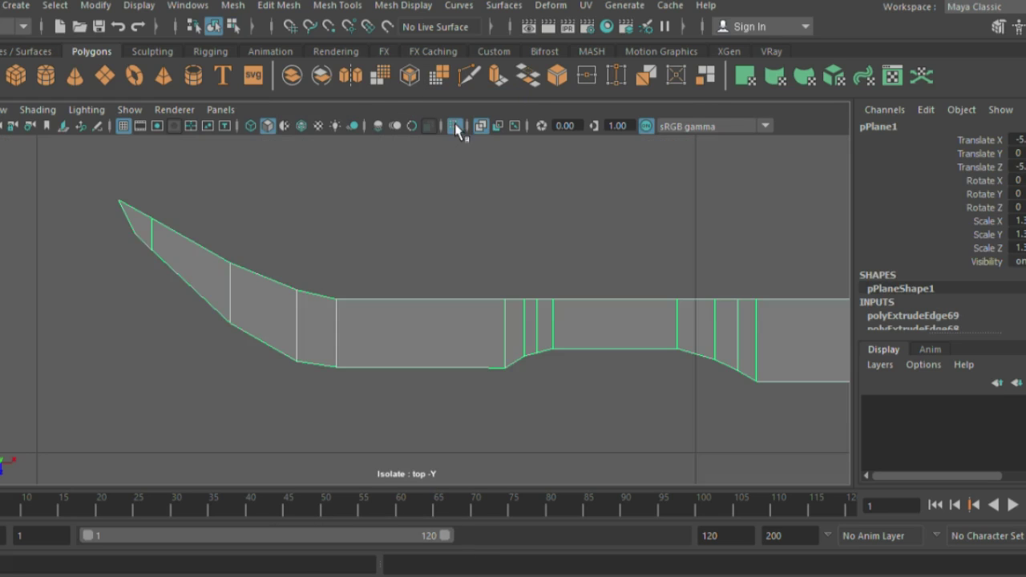
pyautogui.moveTo(150, 253); pyautogui.dragTo(120, 229, button='right')
pyautogui.moveTo(119, 229); pyautogui.dragTo(136, 270)
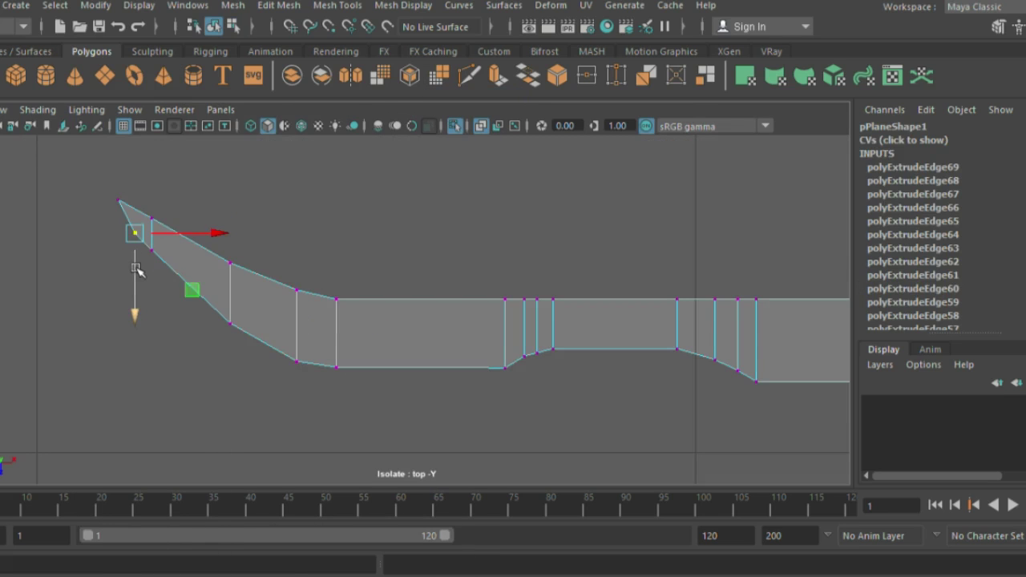
pyautogui.click(238, 201)
pyautogui.moveTo(202, 248); pyautogui.dragTo(300, 177, button='right')
pyautogui.click(300, 177)
pyautogui.scroll(-3, 535, 349)
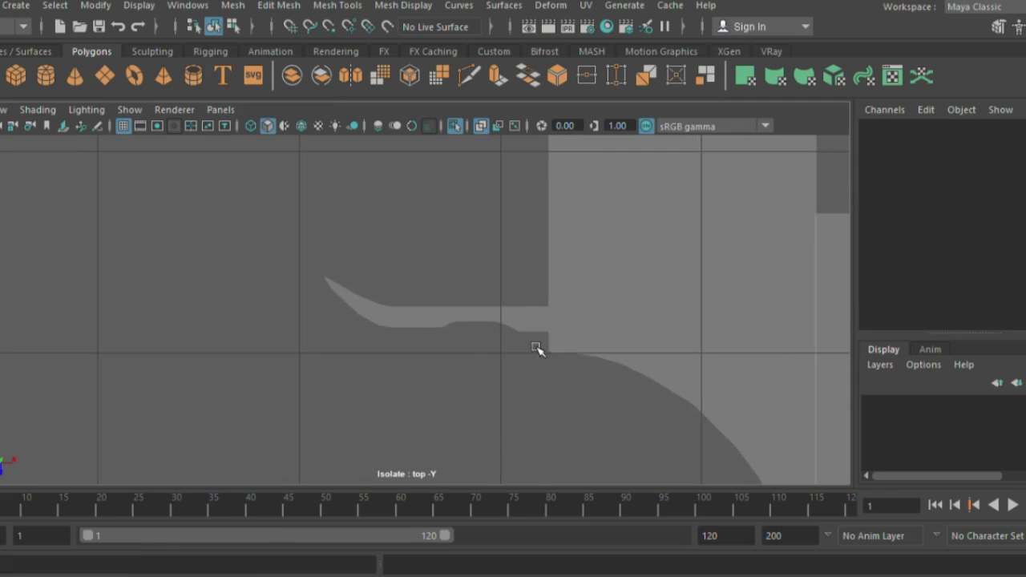
pyautogui.scroll(-3, 448, 313)
pyautogui.scroll(5, 520, 320)
# Nudge a vertex near the strip's step to the left
pyautogui.moveTo(486, 132); pyautogui.dragTo(435, 121, button='right')
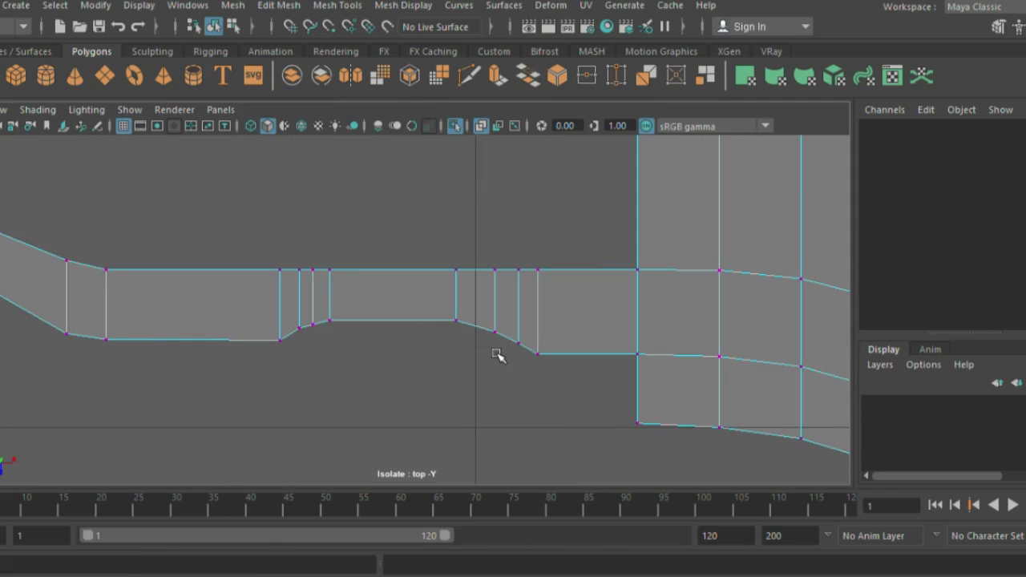
pyautogui.click(495, 331)
pyautogui.moveTo(493, 330); pyautogui.dragTo(487, 381)
pyautogui.click(517, 365)
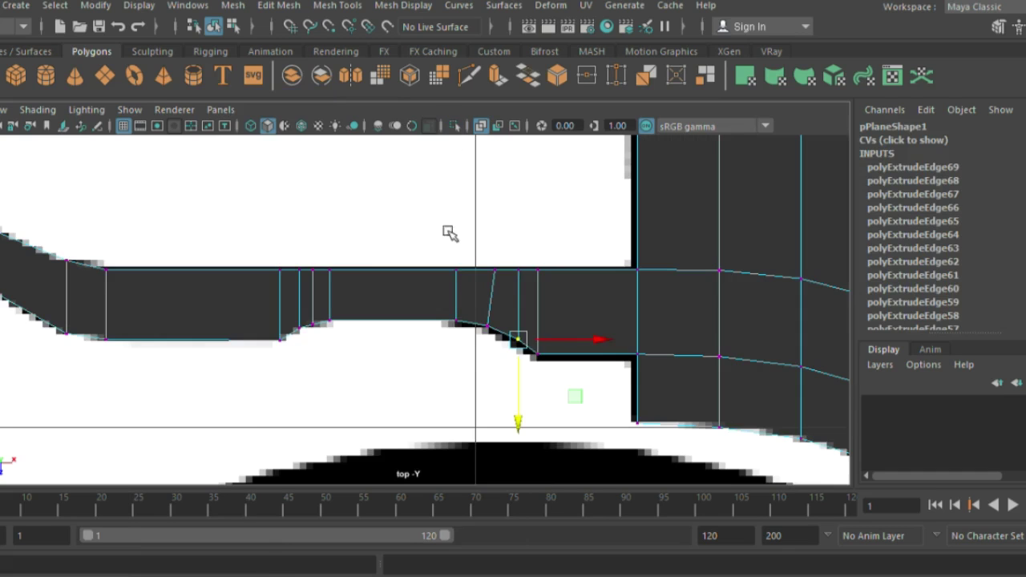
pyautogui.moveTo(464, 120); pyautogui.dragTo(451, 130, button='right')
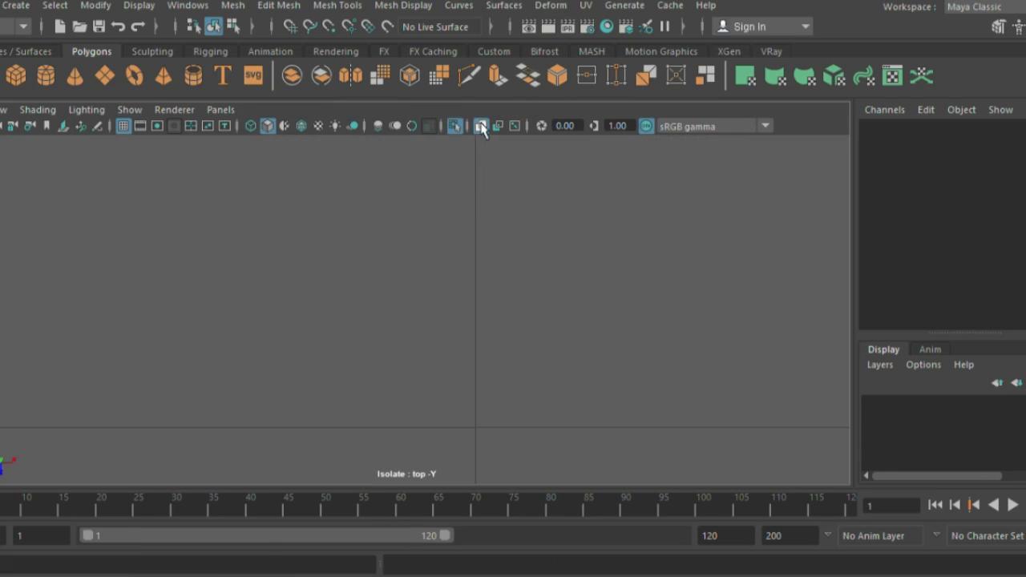
# Turn off isolation and zoom in on the carriage reference toward the driver
pyautogui.click(481, 125)
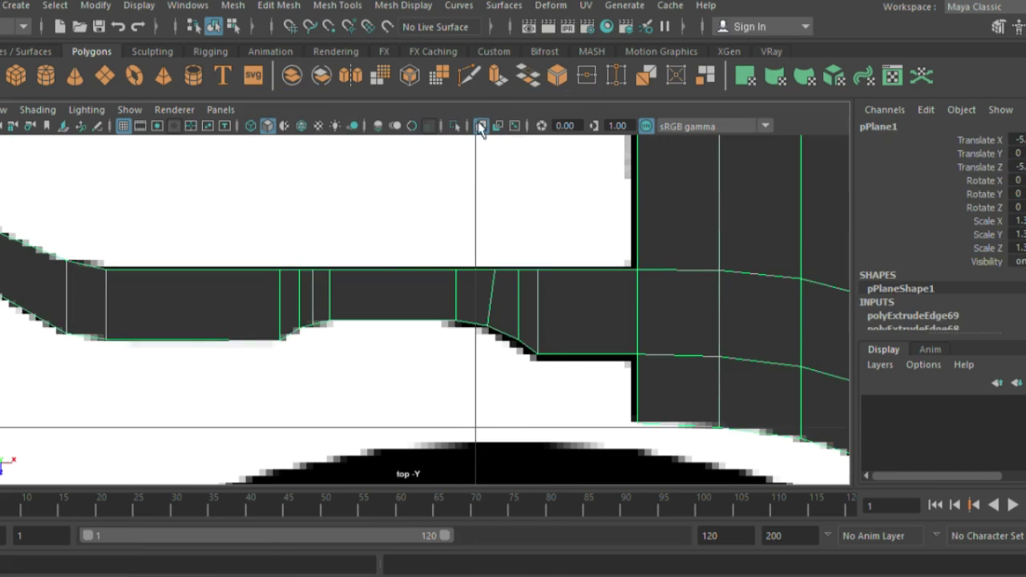
pyautogui.click(481, 126)
pyautogui.moveTo(497, 273)
pyautogui.keyDown('alt'); pyautogui.mouseDown(button='right')
pyautogui.moveTo(412, 280)
pyautogui.moveTo(545, 391)
pyautogui.mouseUp(button='right'); pyautogui.keyUp('alt')
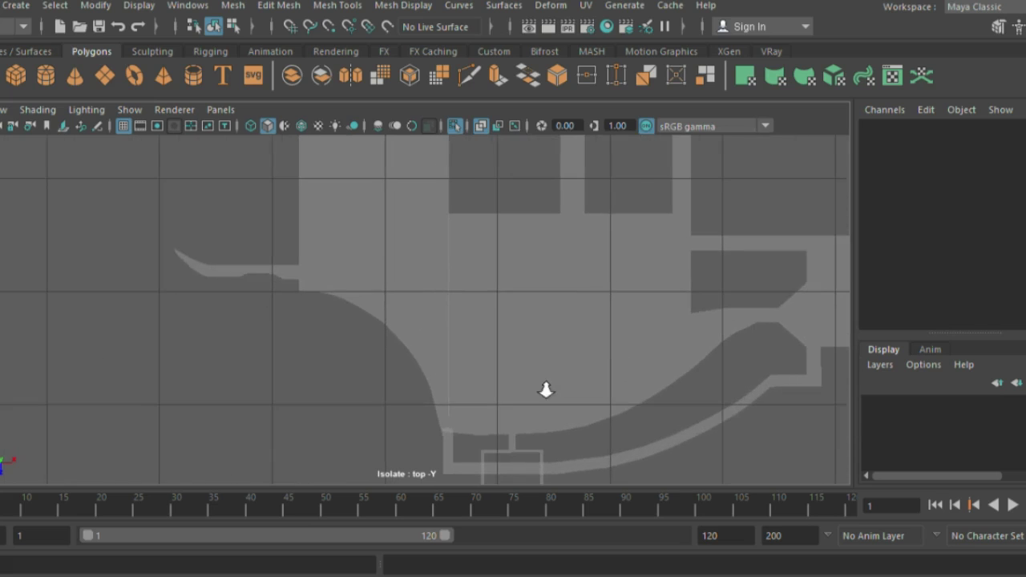
pyautogui.click(454, 126)
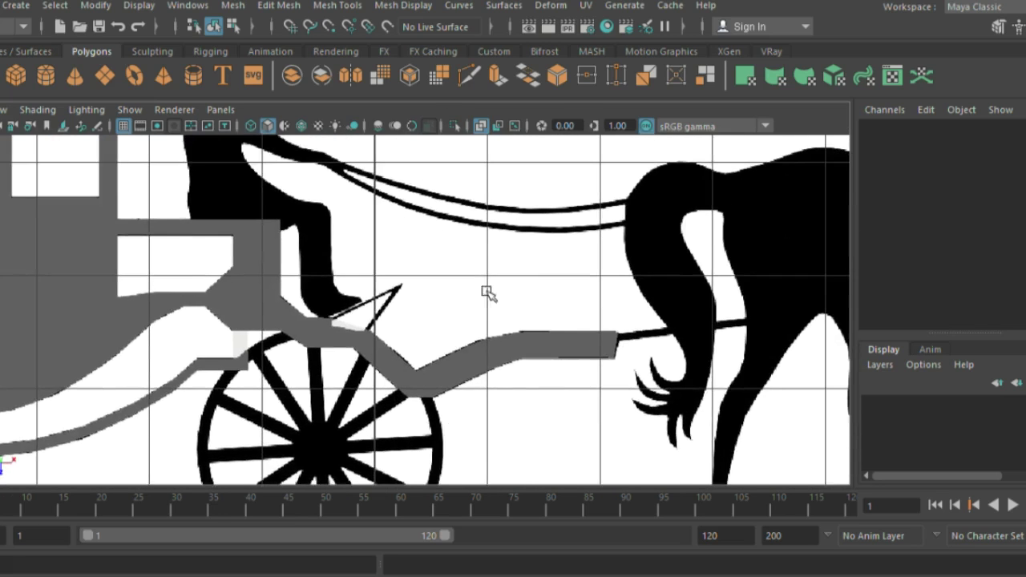
pyautogui.moveTo(488, 293)
pyautogui.keyDown('alt'); pyautogui.mouseDown(button='right')
pyautogui.moveTo(713, 409)
pyautogui.moveTo(533, 300)
pyautogui.mouseUp(button='right'); pyautogui.keyUp('alt')
# Create a polygon plane on the carriage with width and height subdivisions set to 1
pyautogui.scroll(2, 309, 299)
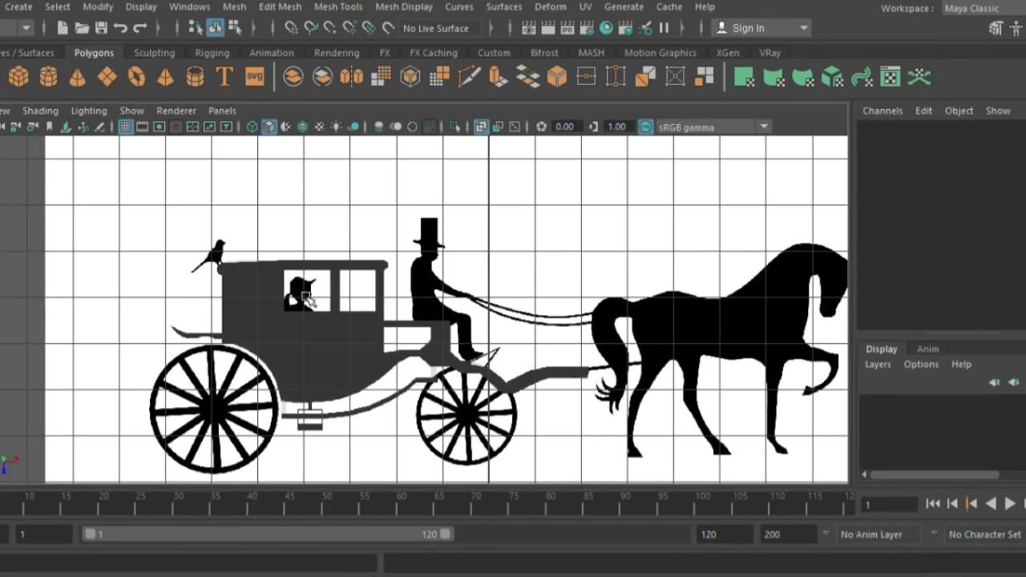
pyautogui.click(107, 78)
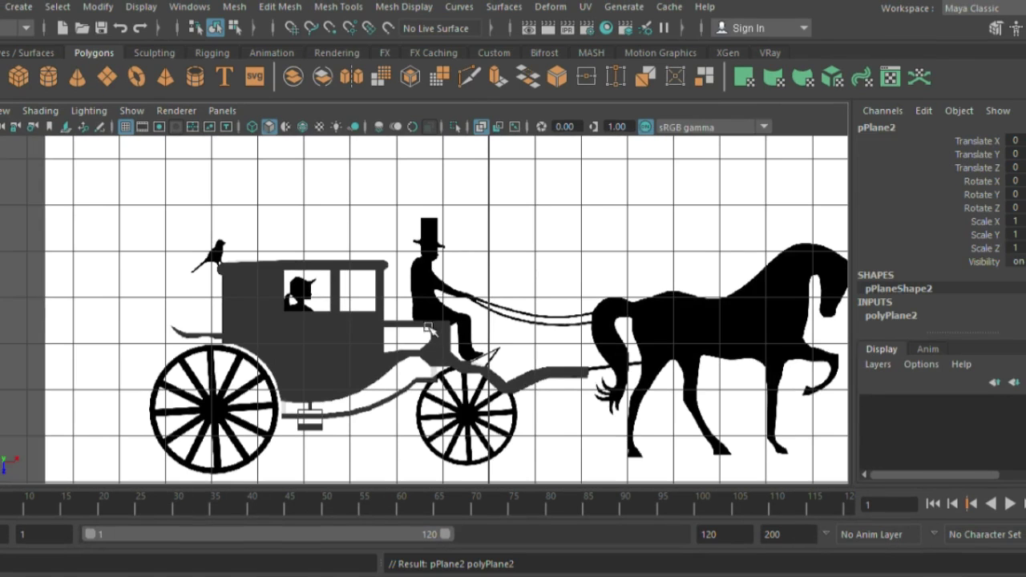
pyautogui.scroll(-3, 430, 327)
pyautogui.press('w')
pyautogui.moveTo(462, 426)
pyautogui.mouseDown()
pyautogui.moveTo(362, 278)
pyautogui.moveTo(317, 240)
pyautogui.mouseUp()
pyautogui.press('f')
pyautogui.click(908, 311)
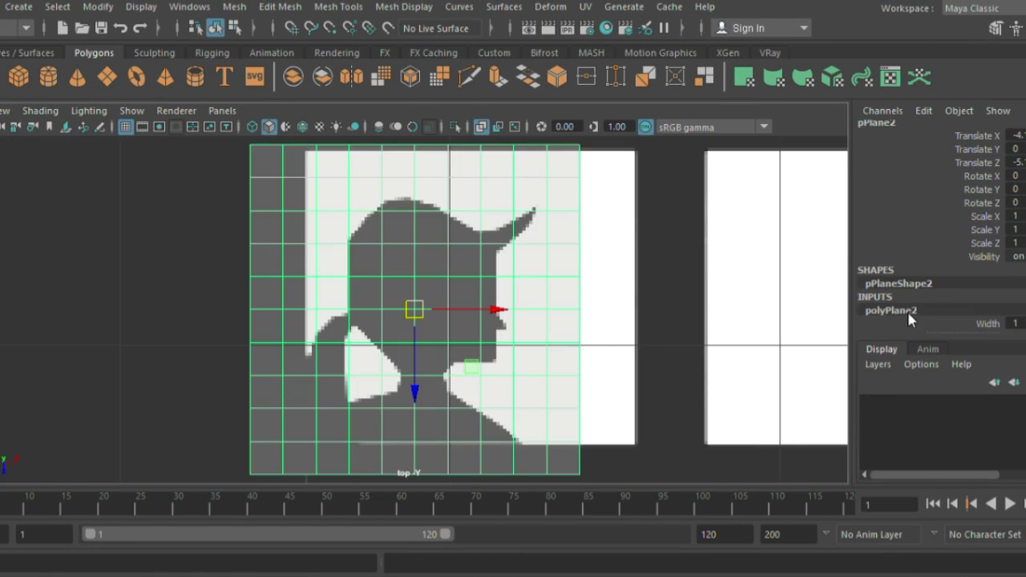
pyautogui.click(961, 296)
pyautogui.write('1')
pyautogui.press('Return')
pyautogui.click(961, 283)
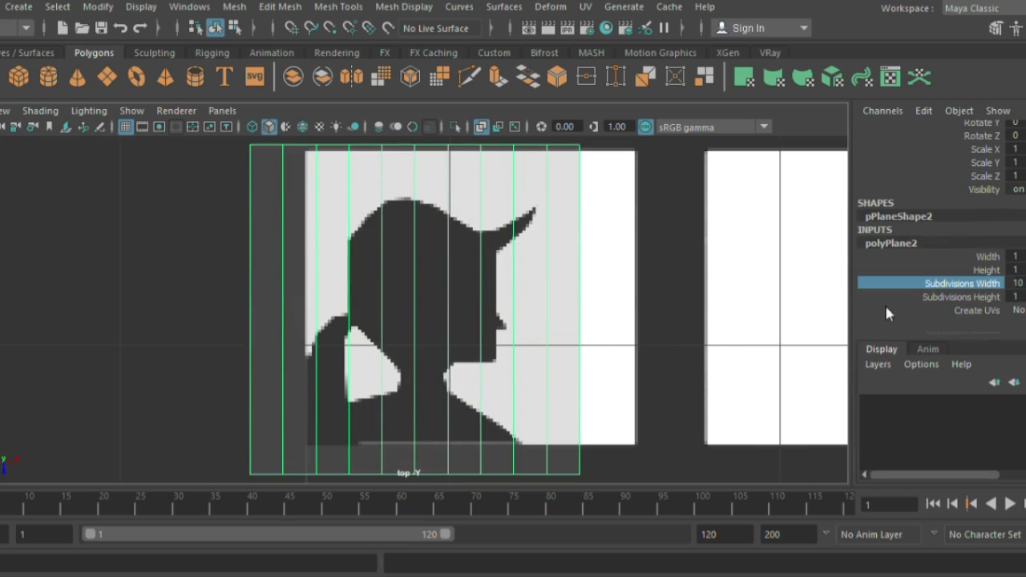
pyautogui.write('1')
pyautogui.press('Return')
# Scale the plane down to about 0.1 and place it at the top of the passenger's head
pyautogui.moveTo(415, 310); pyautogui.dragTo(275, 348)
pyautogui.scroll(2, 417, 270)
pyautogui.scroll(2, 498, 350)
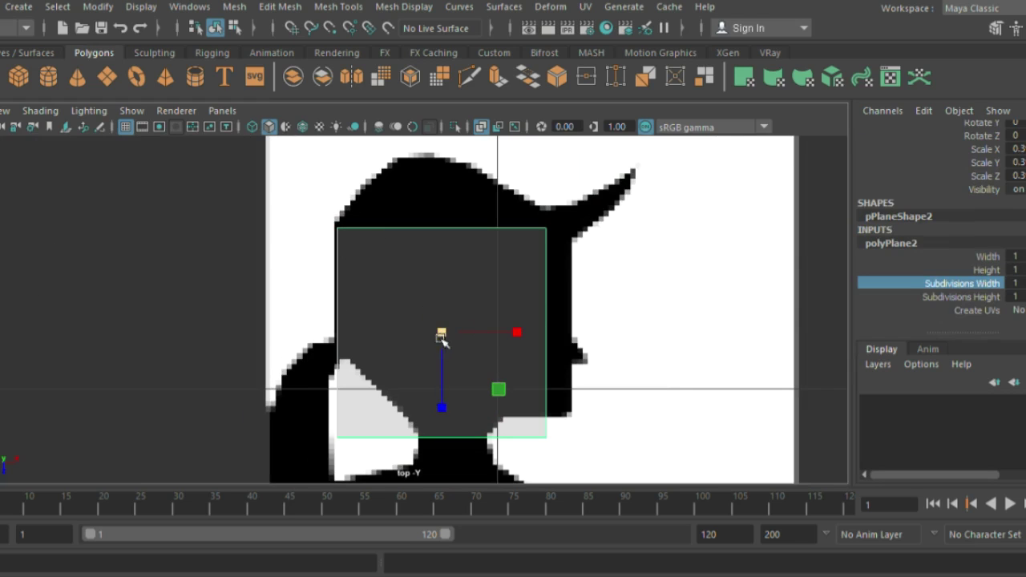
pyautogui.moveTo(441, 334); pyautogui.dragTo(334, 389)
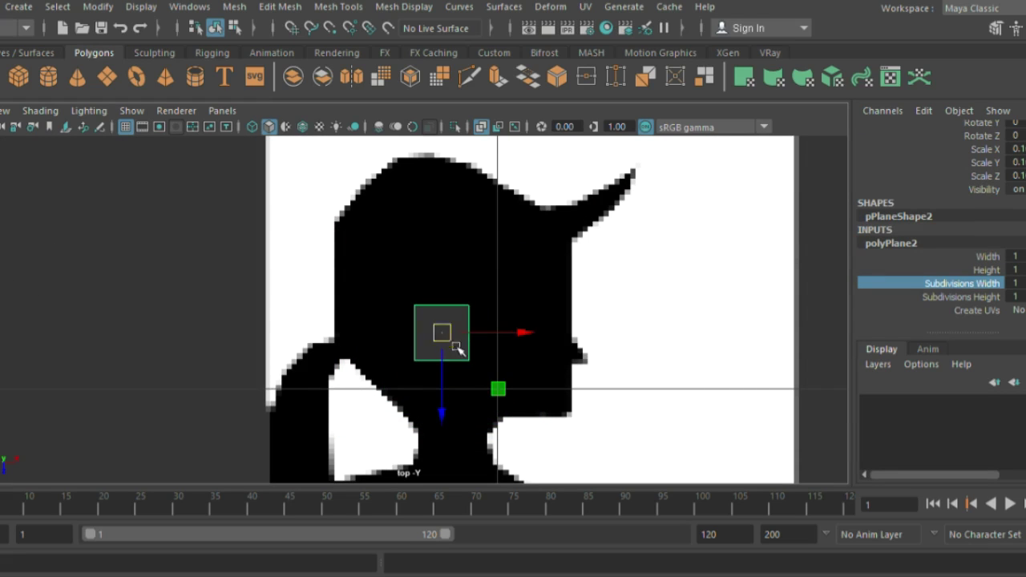
pyautogui.moveTo(454, 347); pyautogui.dragTo(398, 222)
pyautogui.moveTo(485, 190)
pyautogui.mouseDown()
pyautogui.moveTo(466, 196)
pyautogui.moveTo(449, 184)
pyautogui.mouseUp()
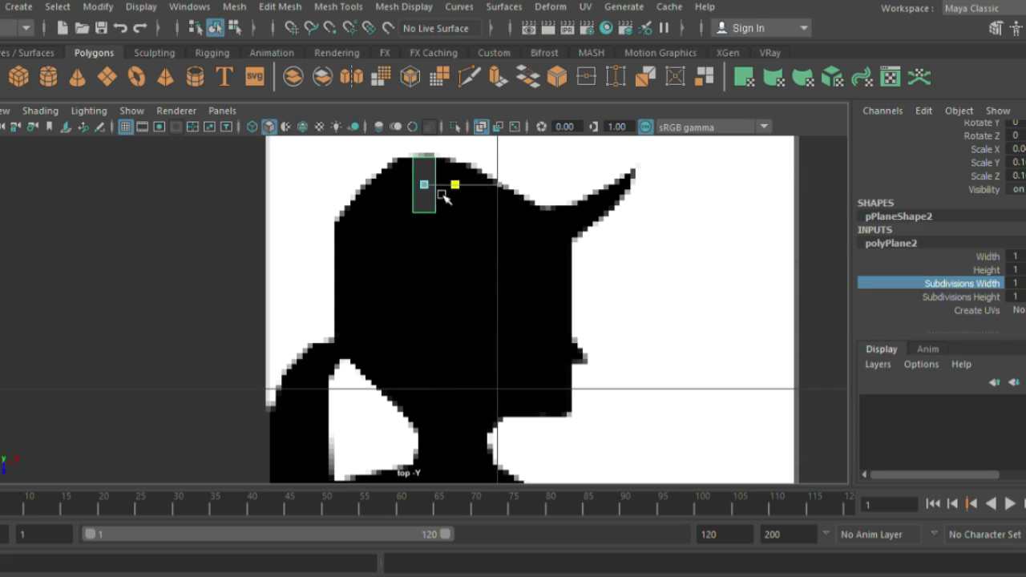
pyautogui.scroll(3, 598, 264)
pyautogui.scroll(2, 539, 440)
pyautogui.scroll(1, 539, 441)
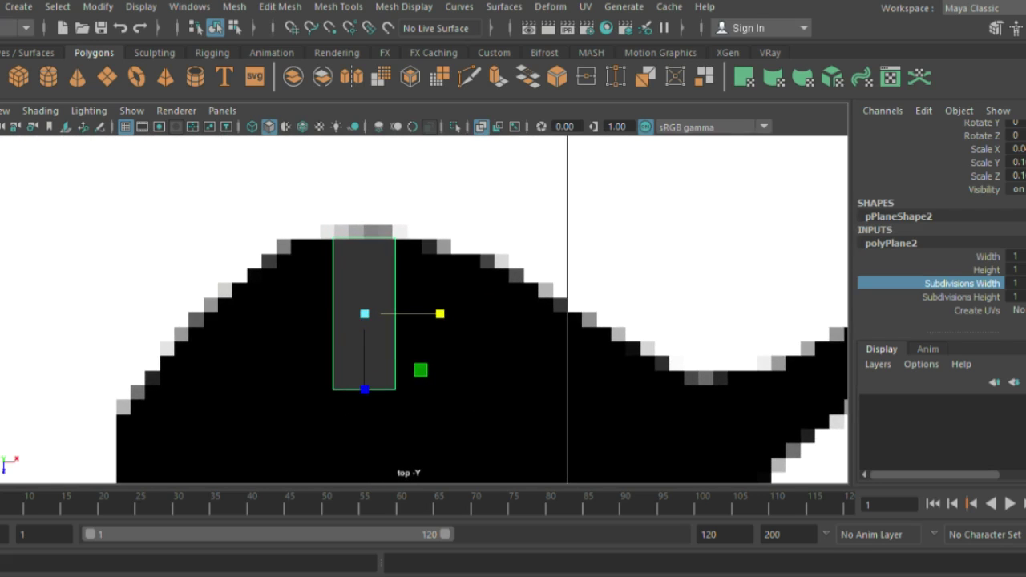
pyautogui.moveTo(364, 391); pyautogui.dragTo(364, 378)
pyautogui.moveTo(377, 144); pyautogui.dragTo(380, 104, button='right')
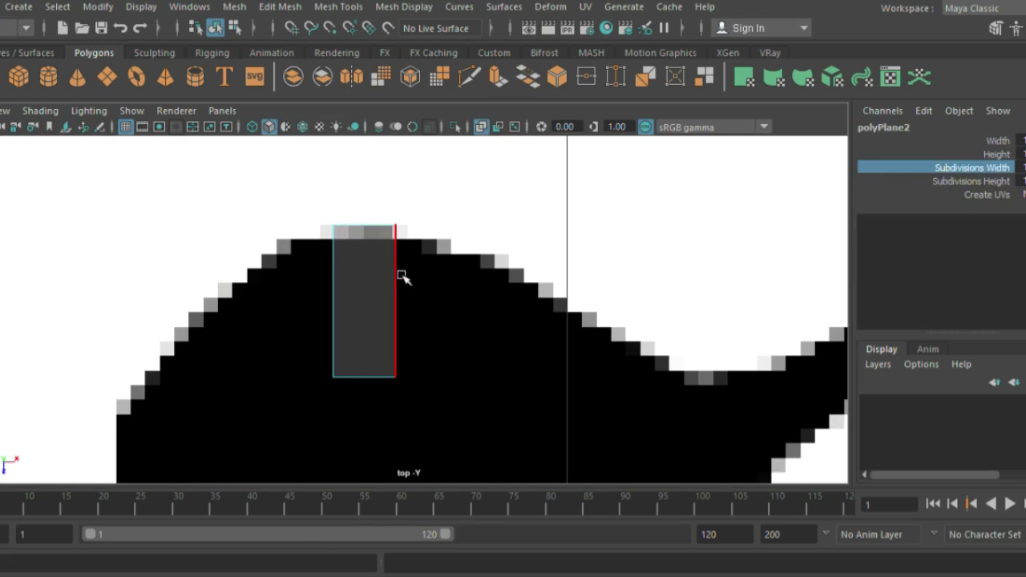
# Extrude the plane's right edge three times, following the head outline rightward and down
pyautogui.click(395, 280)
pyautogui.press('w')
pyautogui.keyDown('alt'); pyautogui.moveTo(505, 320); pyautogui.dragTo(443, 316, button='middle'); pyautogui.keyUp('alt')
pyautogui.hotkey('ctrl', 'e')
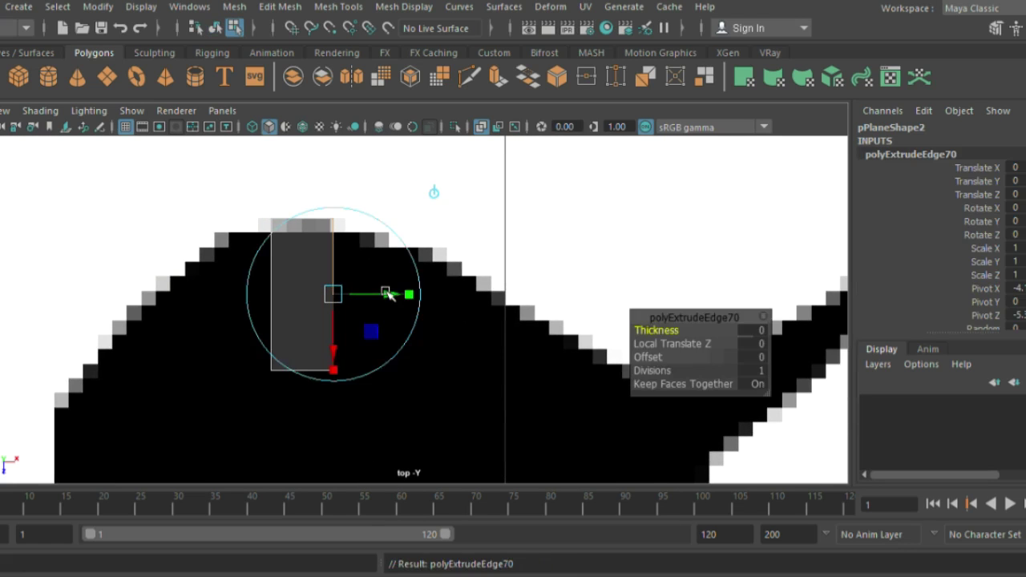
pyautogui.moveTo(395, 308); pyautogui.dragTo(441, 309)
pyautogui.moveTo(379, 340)
pyautogui.mouseDown()
pyautogui.moveTo(380, 355)
pyautogui.moveTo(451, 341)
pyautogui.moveTo(453, 355)
pyautogui.mouseUp()
pyautogui.hotkey('ctrl', 'e')
pyautogui.keyDown('alt'); pyautogui.moveTo(458, 373); pyautogui.dragTo(360, 374, button='middle'); pyautogui.keyUp('alt')
pyautogui.hotkey('ctrl', 'e')
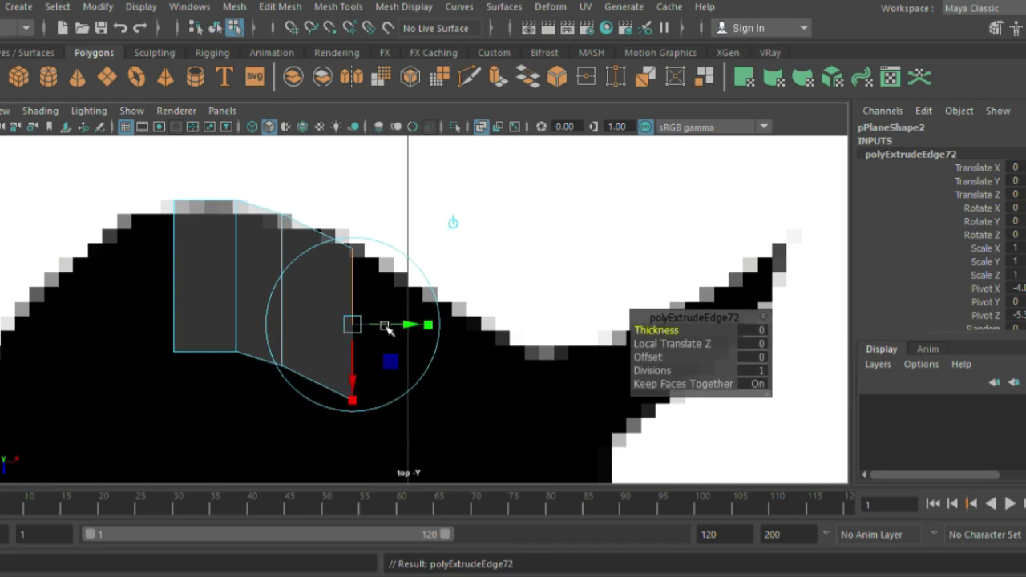
# Add two more edge extrusions down the hump's slope, then isolate the plane
pyautogui.moveTo(391, 359)
pyautogui.mouseDown()
pyautogui.moveTo(467, 359)
pyautogui.moveTo(433, 421)
pyautogui.mouseUp()
pyautogui.hotkey('ctrl', 'e')
pyautogui.moveTo(477, 366); pyautogui.dragTo(522, 369)
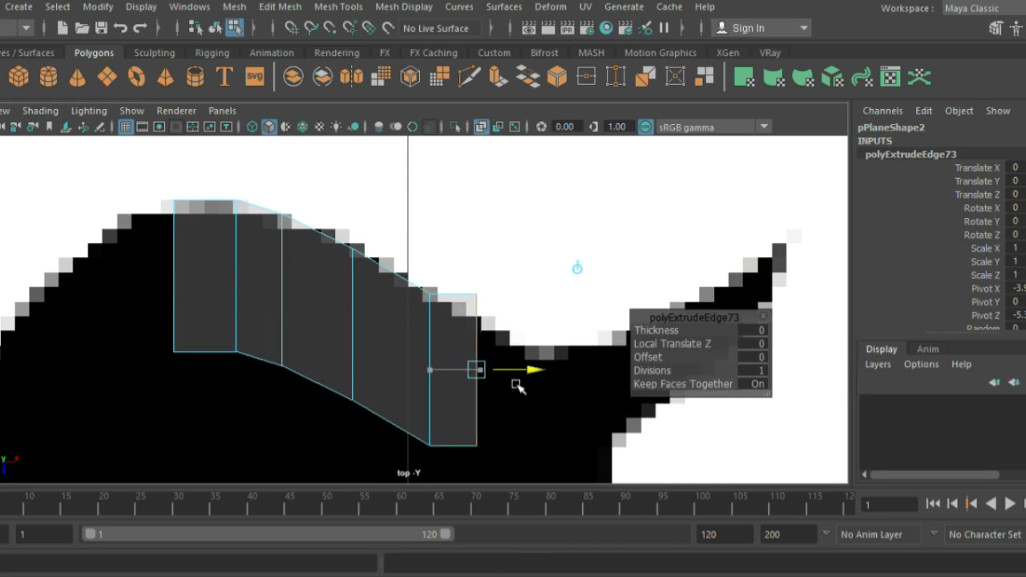
pyautogui.moveTo(485, 400)
pyautogui.mouseDown()
pyautogui.moveTo(487, 437)
pyautogui.moveTo(521, 424)
pyautogui.moveTo(521, 444)
pyautogui.mouseUp()
pyautogui.hotkey('ctrl', 'e')
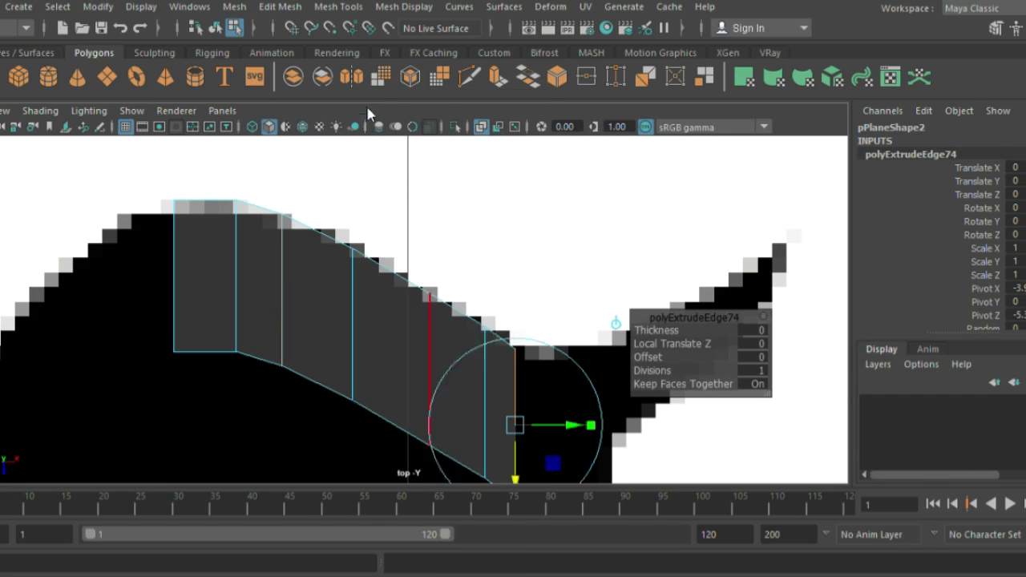
pyautogui.click(456, 128)
pyautogui.click(456, 130)
pyautogui.moveTo(355, 279); pyautogui.dragTo(439, 100, button='right')
# Select the strip's top vertices in vertex mode
pyautogui.click(457, 128)
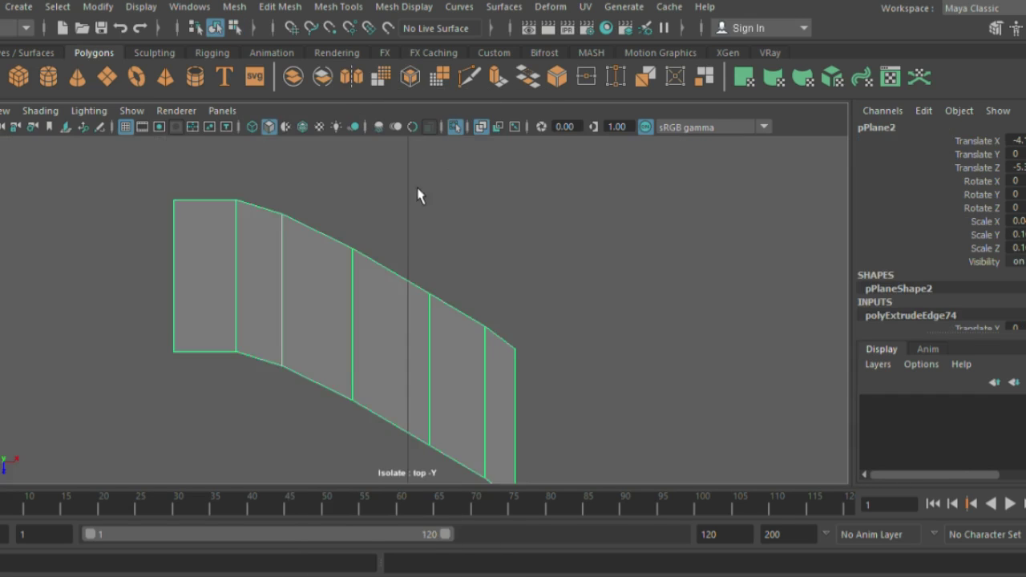
pyautogui.rightClick(280, 273)
pyautogui.click(202, 123)
pyautogui.click(228, 229)
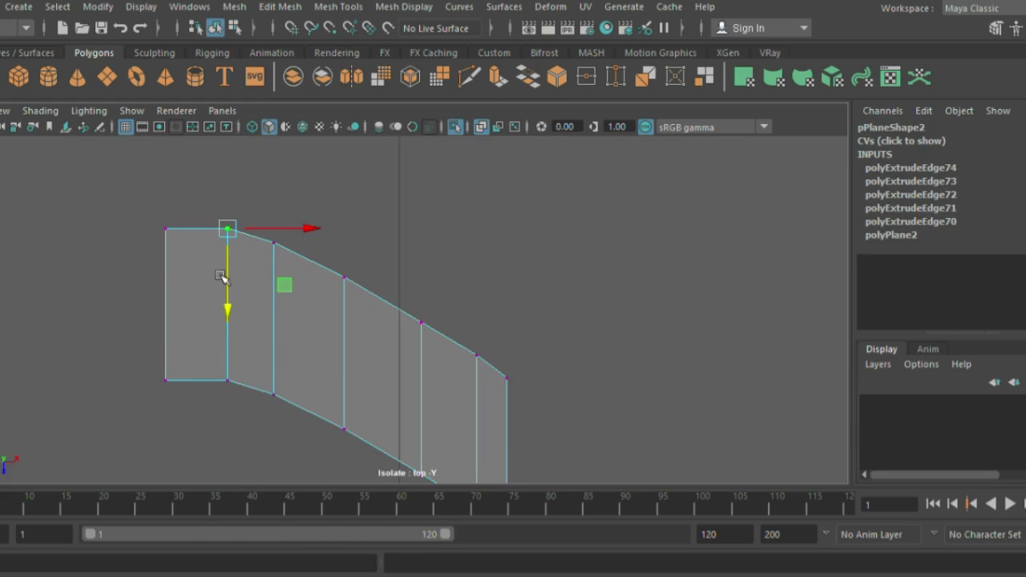
pyautogui.moveTo(352, 266); pyautogui.dragTo(343, 314)
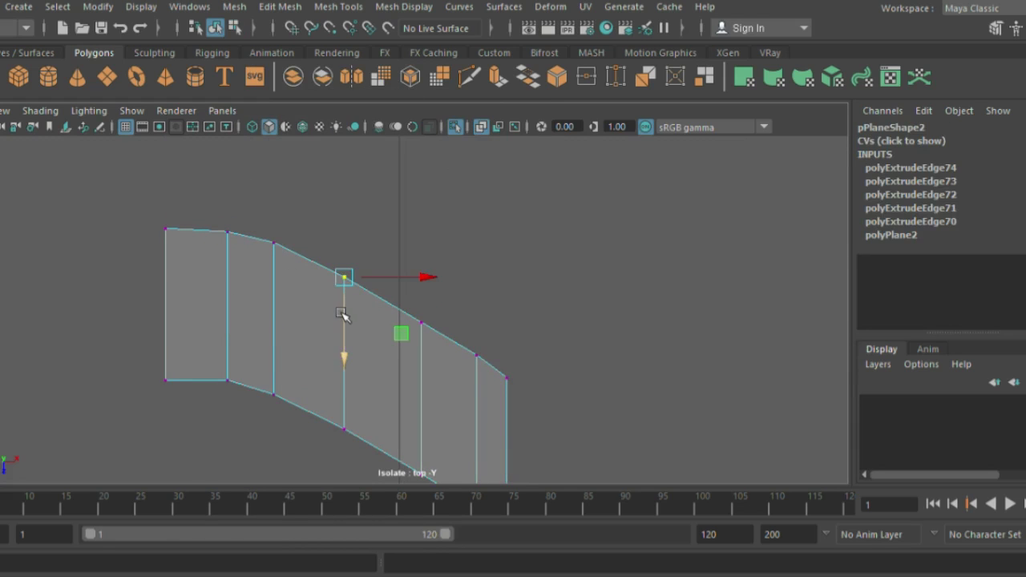
pyautogui.click(425, 325)
pyautogui.click(476, 357)
pyautogui.click(476, 393)
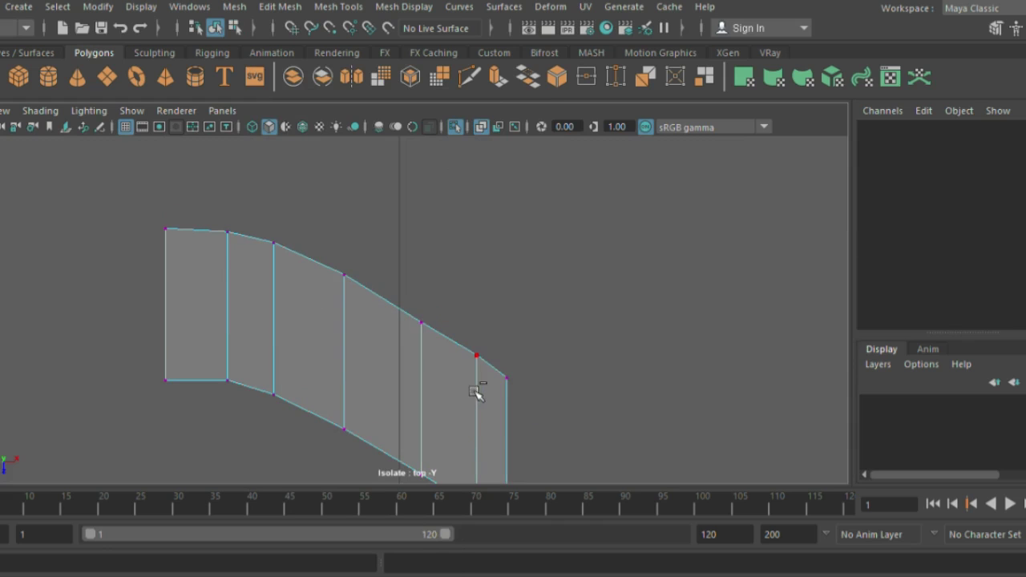
pyautogui.click(507, 378)
pyautogui.click(505, 420)
pyautogui.hotkey('ctrl', 'z')
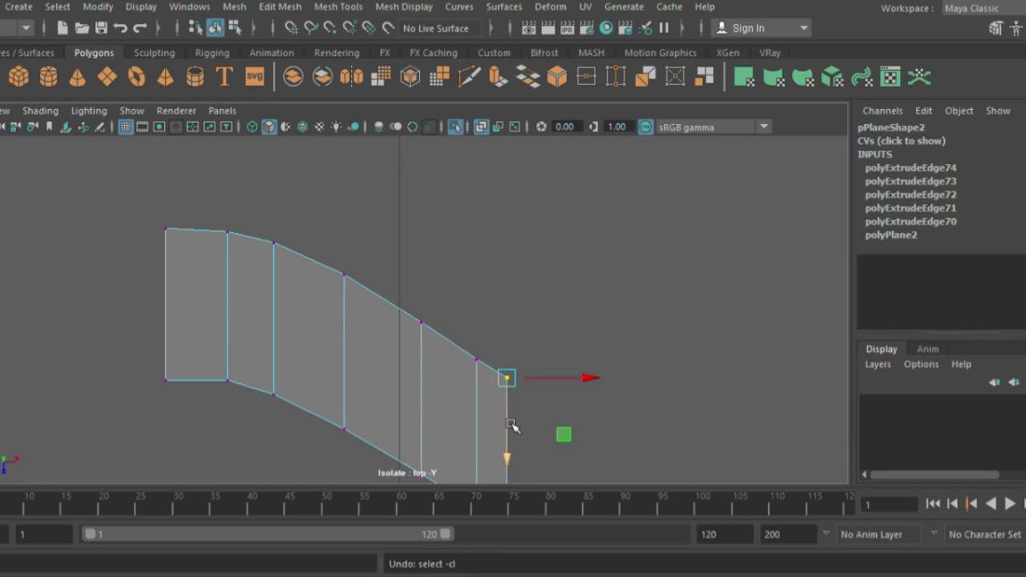
pyautogui.click(478, 385)
# Show the reference again and extrude the strip's right edge across the dip in the outline
pyautogui.click(455, 126)
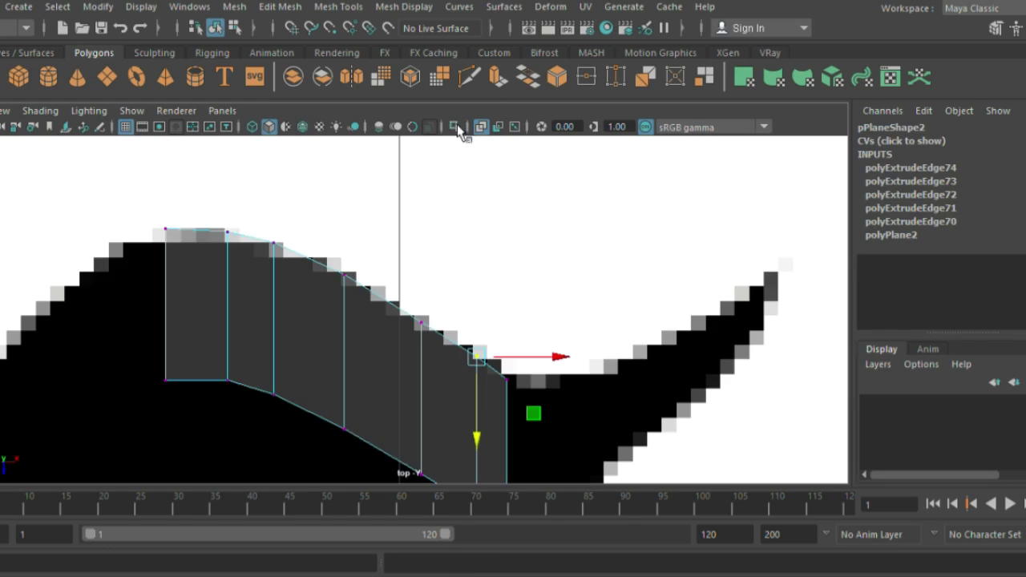
pyautogui.keyDown('alt'); pyautogui.moveTo(298, 256); pyautogui.dragTo(336, 144, button='middle'); pyautogui.keyUp('alt')
pyautogui.moveTo(336, 145); pyautogui.dragTo(341, 321, button='right')
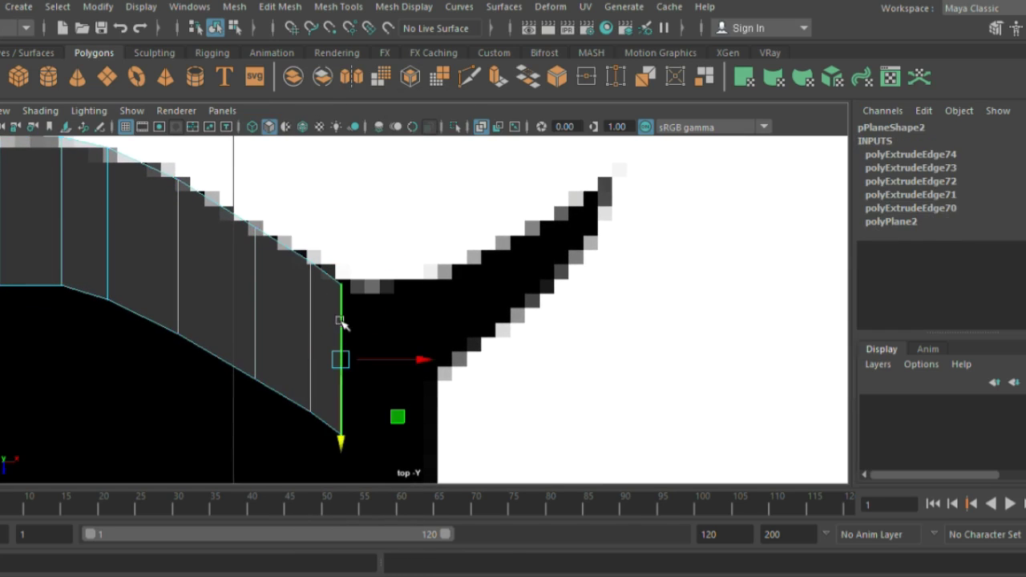
pyautogui.hotkey('ctrl', 'e')
pyautogui.moveTo(385, 358); pyautogui.dragTo(480, 359)
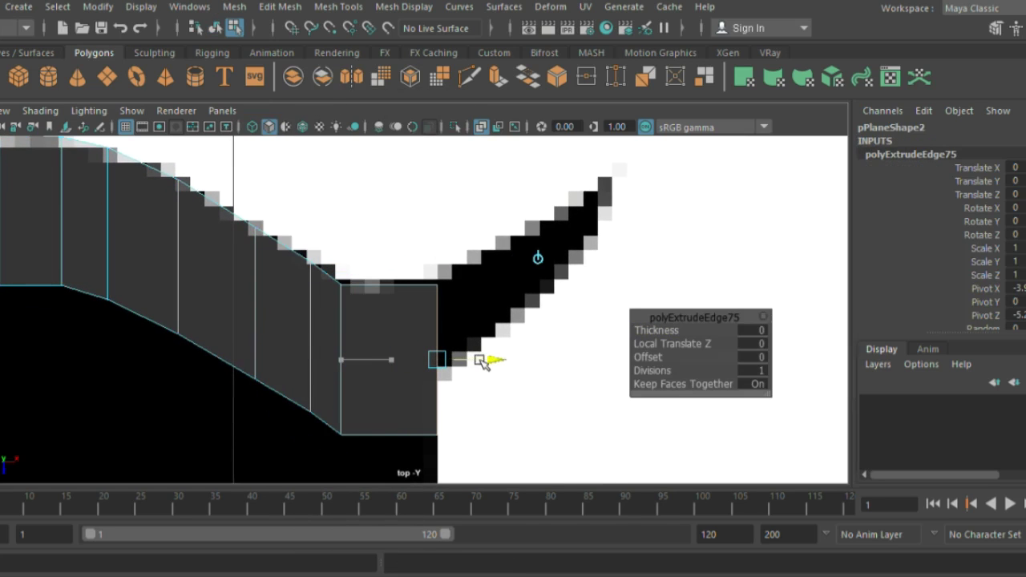
pyautogui.moveTo(411, 145); pyautogui.dragTo(481, 99, button='right')
# Insert an edge loop lengthwise through the traced strip
pyautogui.click(338, 6)
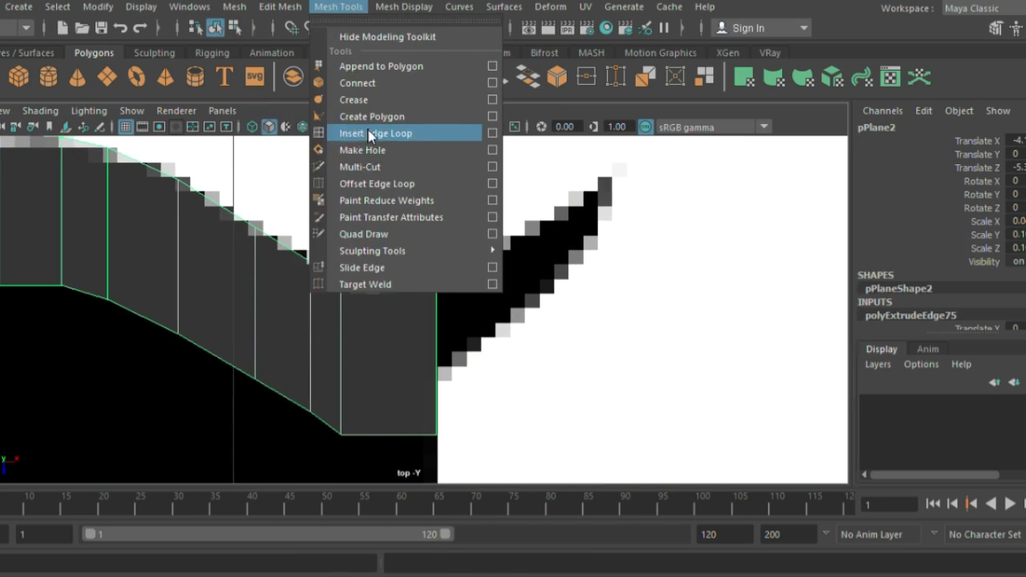
pyautogui.click(394, 131)
pyautogui.click(438, 368)
# Extrude the strip's right edge twice, up and to the right along the outline to its tip
pyautogui.click(437, 336)
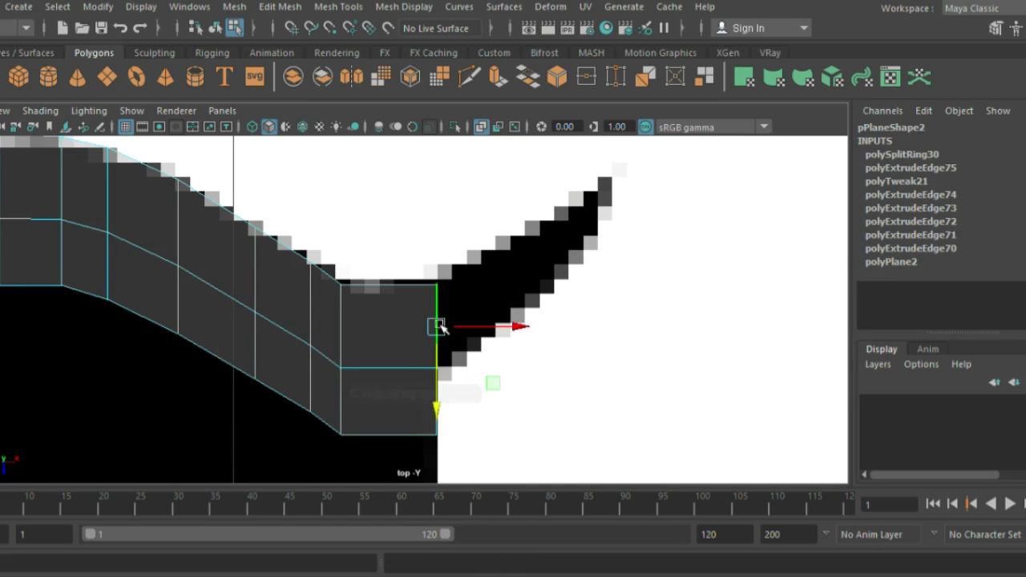
pyautogui.hotkey('ctrl', 'e')
pyautogui.moveTo(440, 339); pyautogui.dragTo(505, 285)
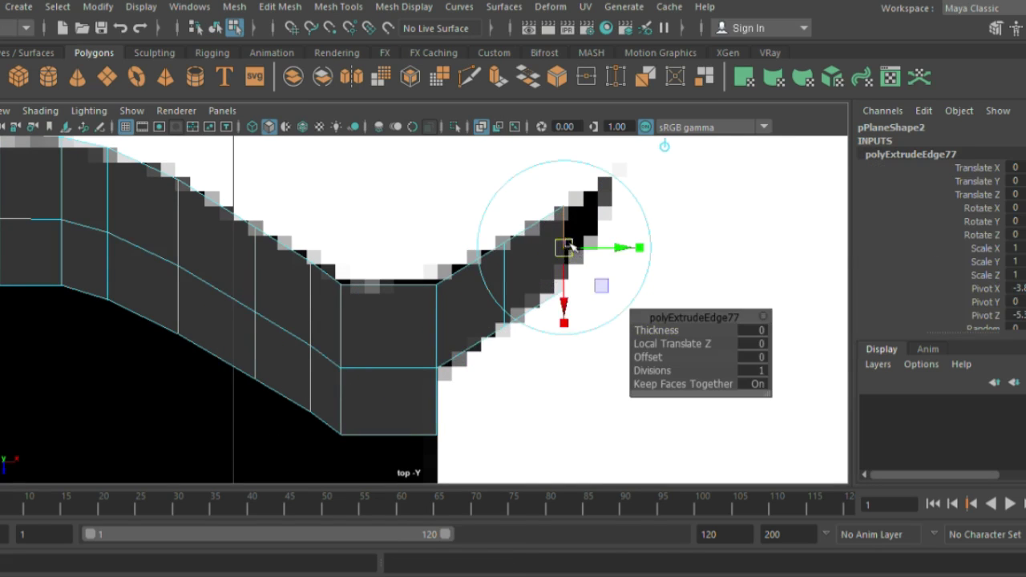
pyautogui.press('e')
pyautogui.hotkey('ctrl', 'z')
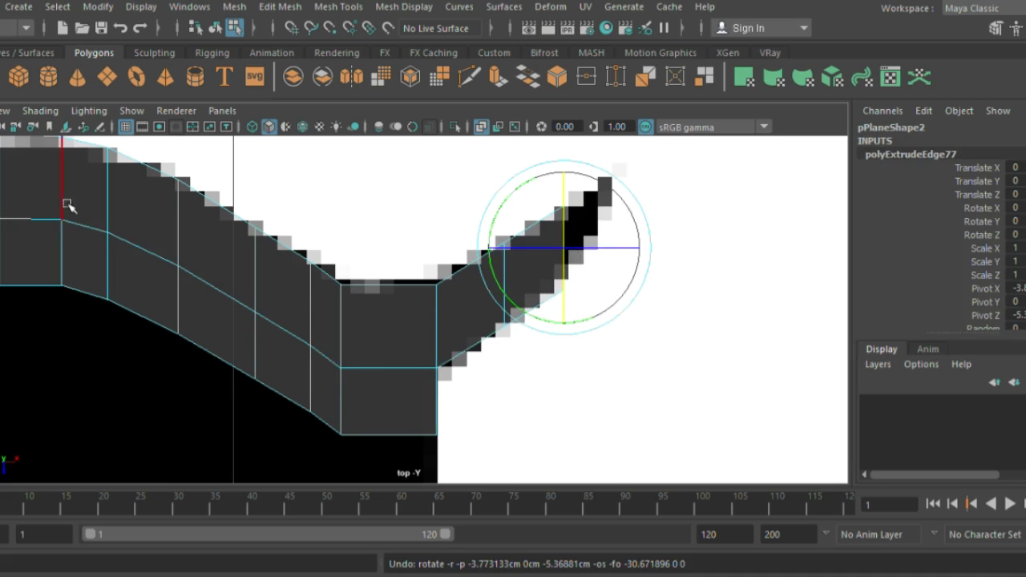
pyautogui.press('w')
pyautogui.hotkey('ctrl', 'e')
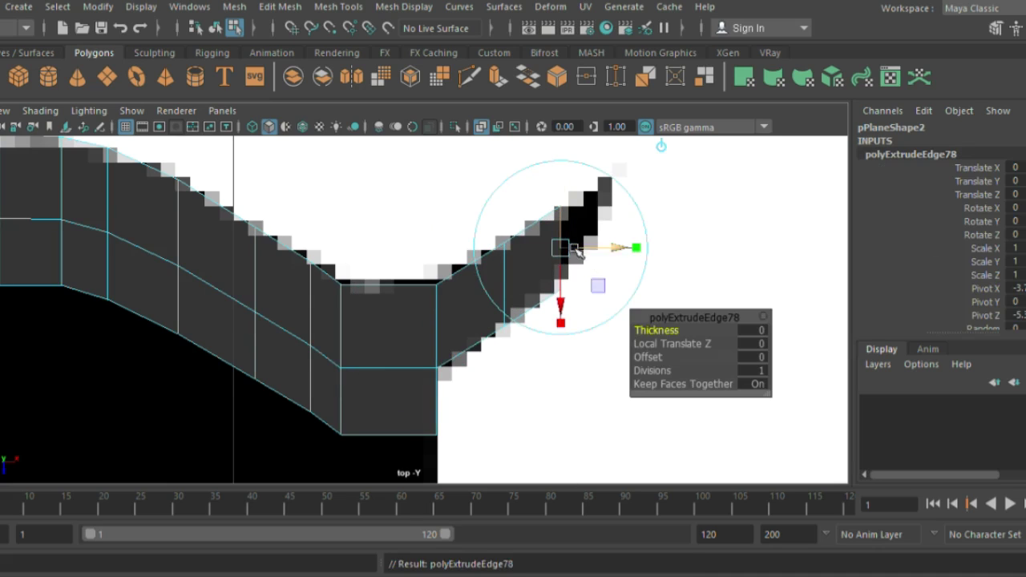
pyautogui.moveTo(573, 247); pyautogui.dragTo(619, 218)
pyautogui.press('e')
# Adjust the tip vertices: lower two slightly and move one up onto the outline
pyautogui.press('F9')
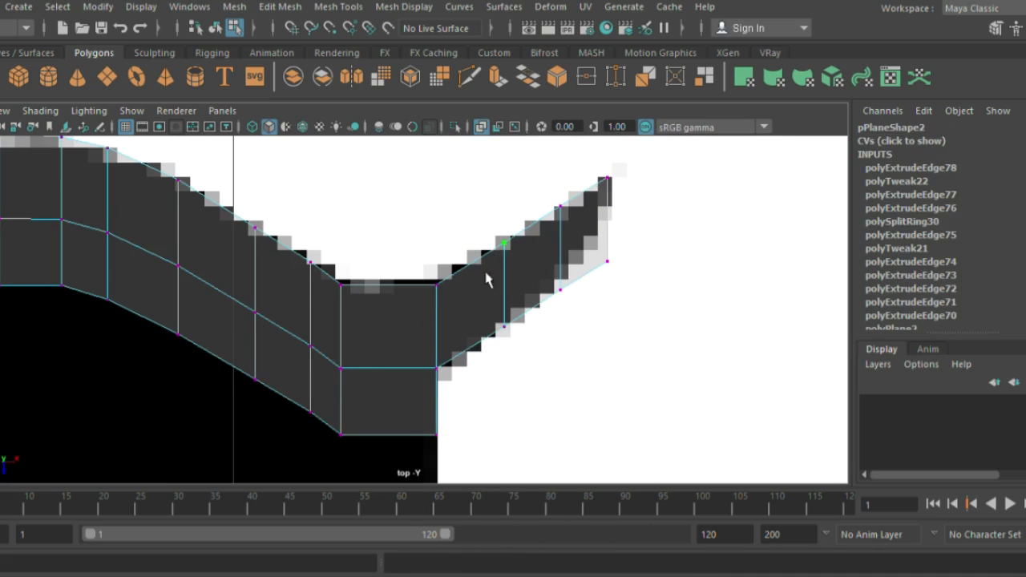
pyautogui.keyDown('shift'); pyautogui.click(560, 203); pyautogui.keyUp('shift')
pyautogui.moveTo(530, 268); pyautogui.dragTo(529, 274)
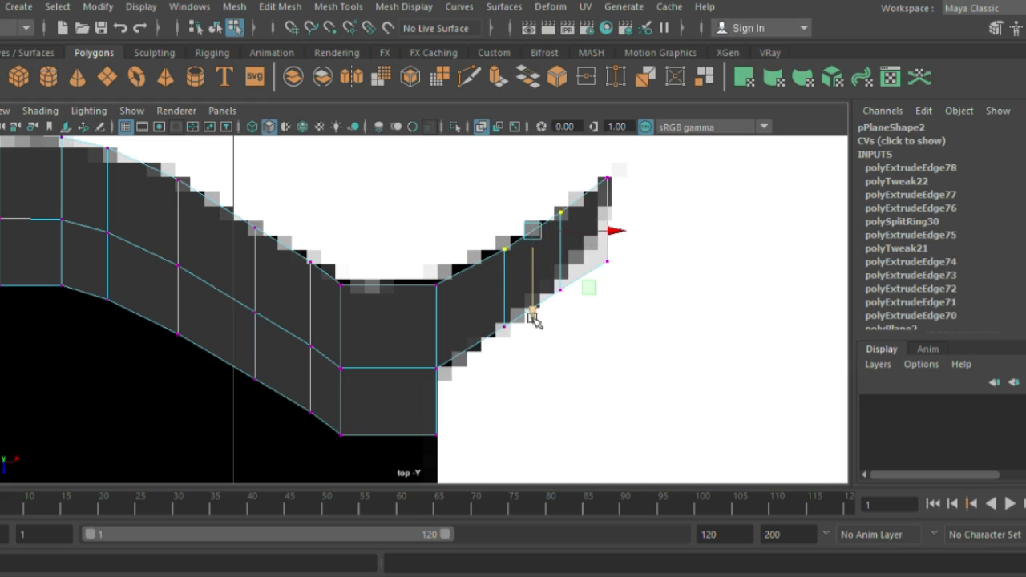
pyautogui.click(503, 326)
pyautogui.click(559, 290)
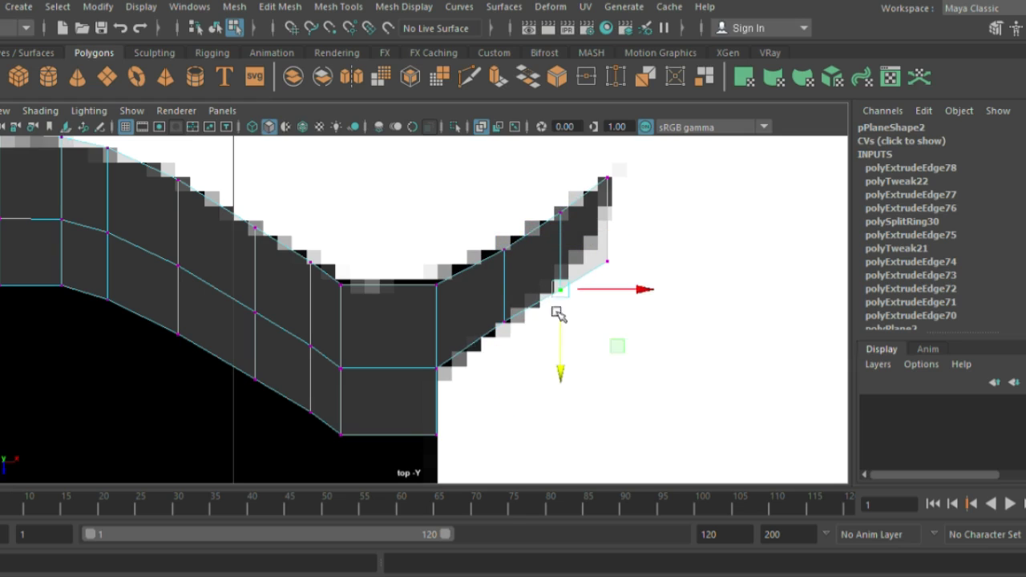
pyautogui.moveTo(609, 267); pyautogui.dragTo(600, 260)
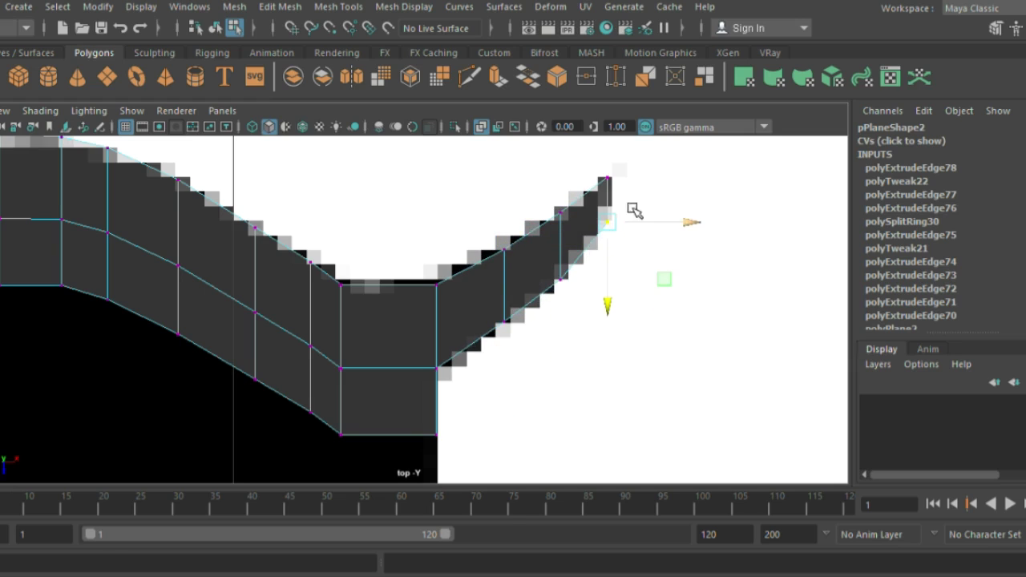
# Inspect the plane in isolation, checking its lower-edge and right-tip vertices, then show the reference again
pyautogui.moveTo(537, 232); pyautogui.dragTo(607, 105, button='right')
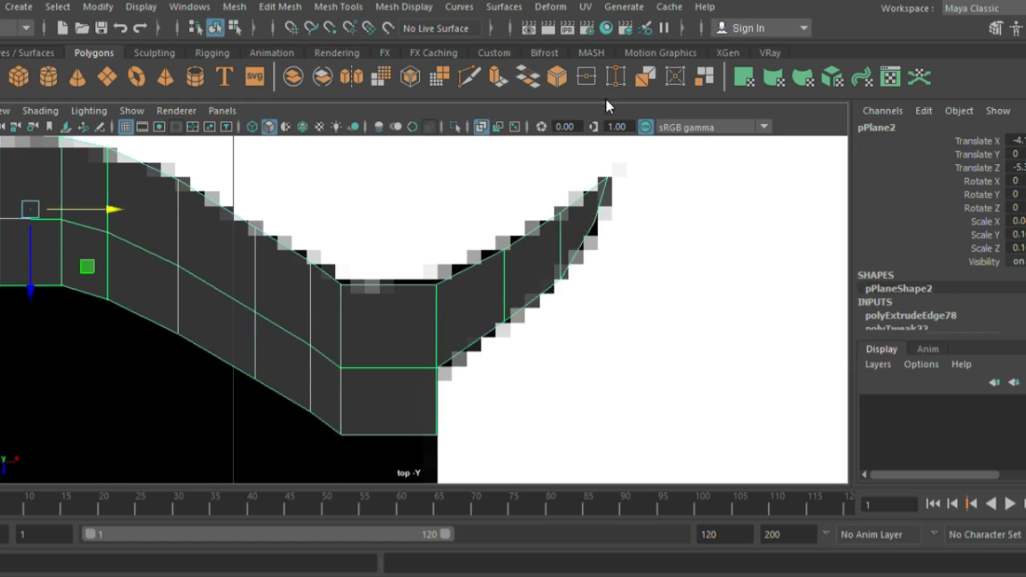
pyautogui.click(457, 127)
pyautogui.click(660, 236)
pyautogui.moveTo(516, 263); pyautogui.dragTo(474, 177, button='right')
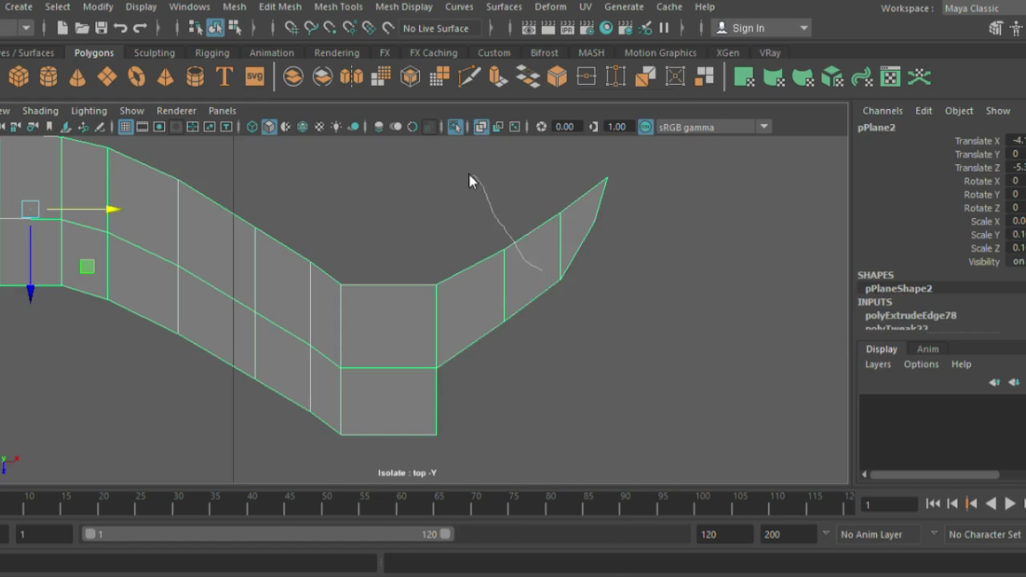
pyautogui.click(563, 295)
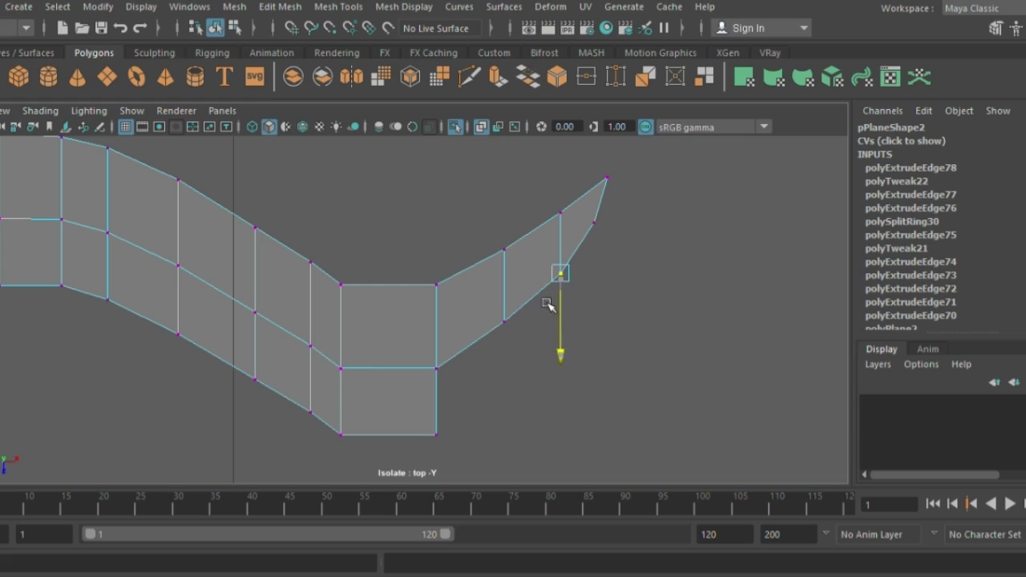
pyautogui.click(591, 225)
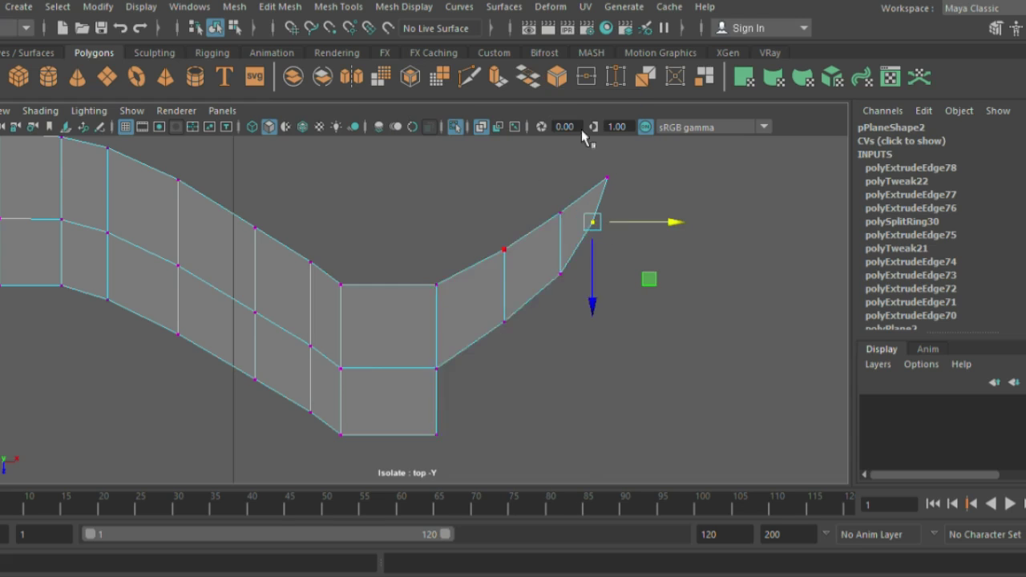
pyautogui.press('F8')
pyautogui.click(566, 247)
pyautogui.click(458, 126)
pyautogui.moveTo(424, 141); pyautogui.dragTo(353, 144, button='right')
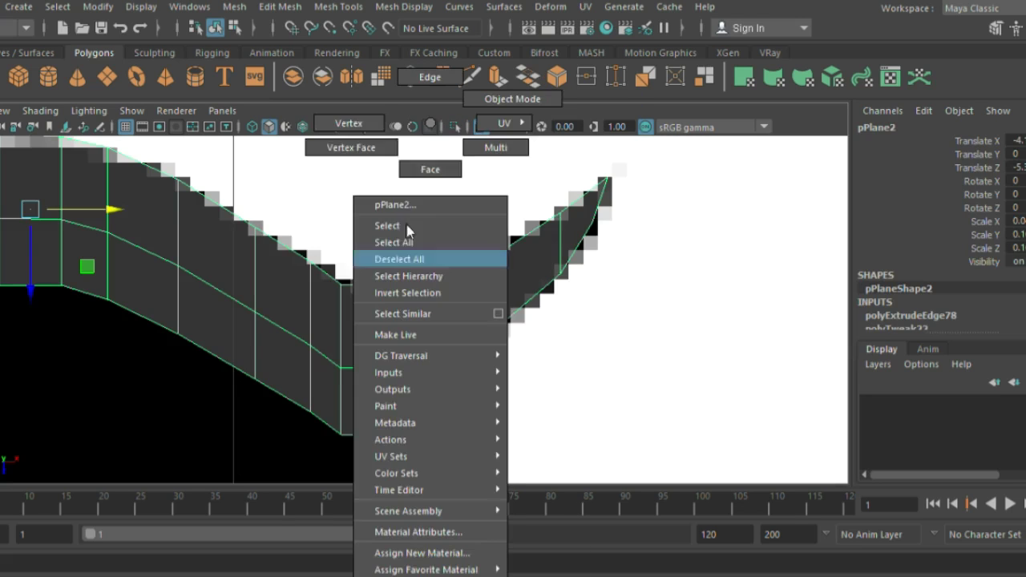
# Chamfer the vertex at the strip's dip and the right-hand vertex
pyautogui.click(341, 285)
pyautogui.click(556, 77)
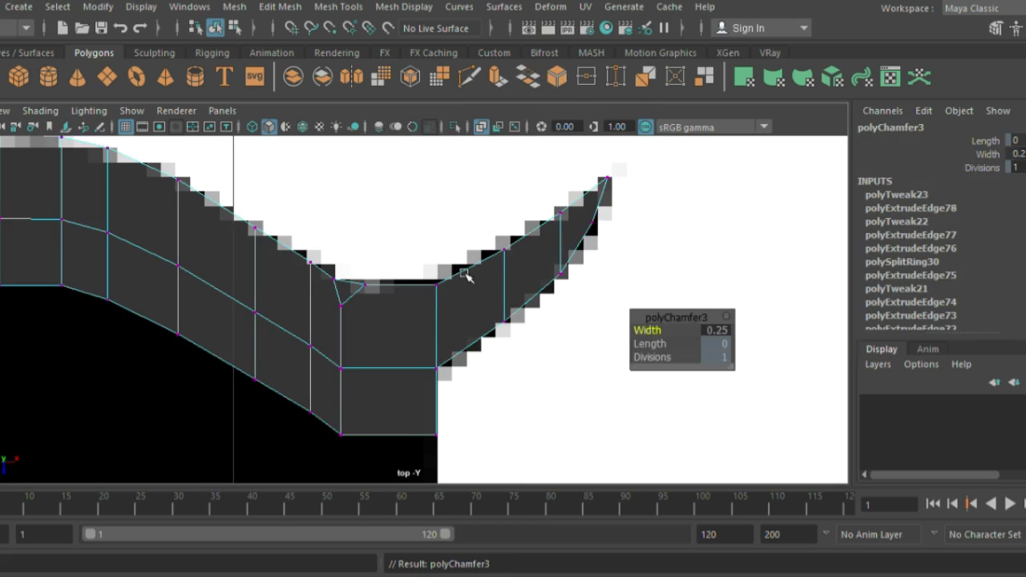
pyautogui.click(560, 273)
pyautogui.click(556, 77)
pyautogui.click(414, 344)
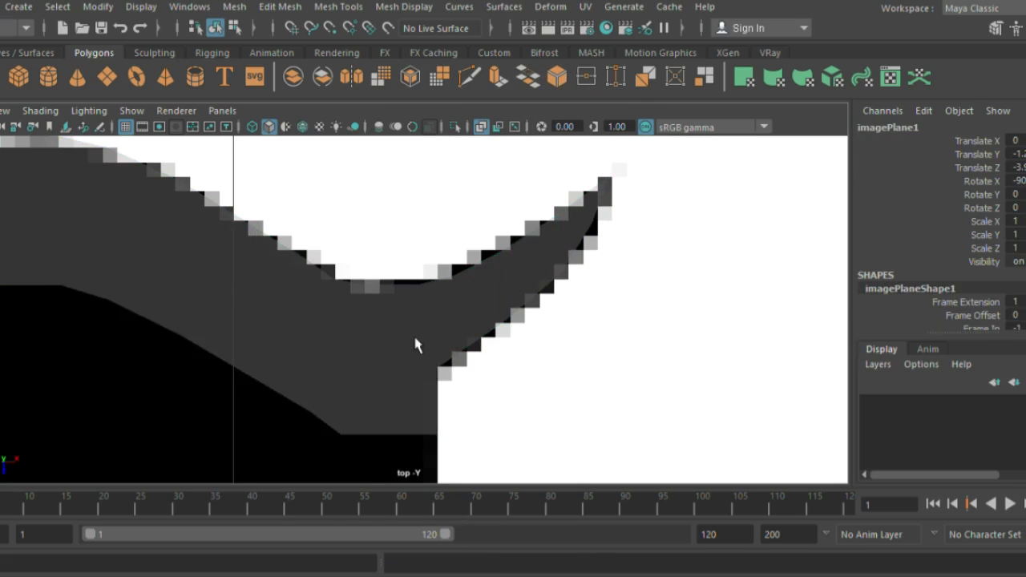
pyautogui.scroll(5, 500, 190)
# Delete the plane's lower faces
pyautogui.moveTo(499, 189); pyautogui.dragTo(485, 230, button='right')
pyautogui.click(486, 241)
pyautogui.press('Delete')
# Extrude the bottom edge down over the head and flatten it into a straight line
pyautogui.hotkey('ctrl', 'e')
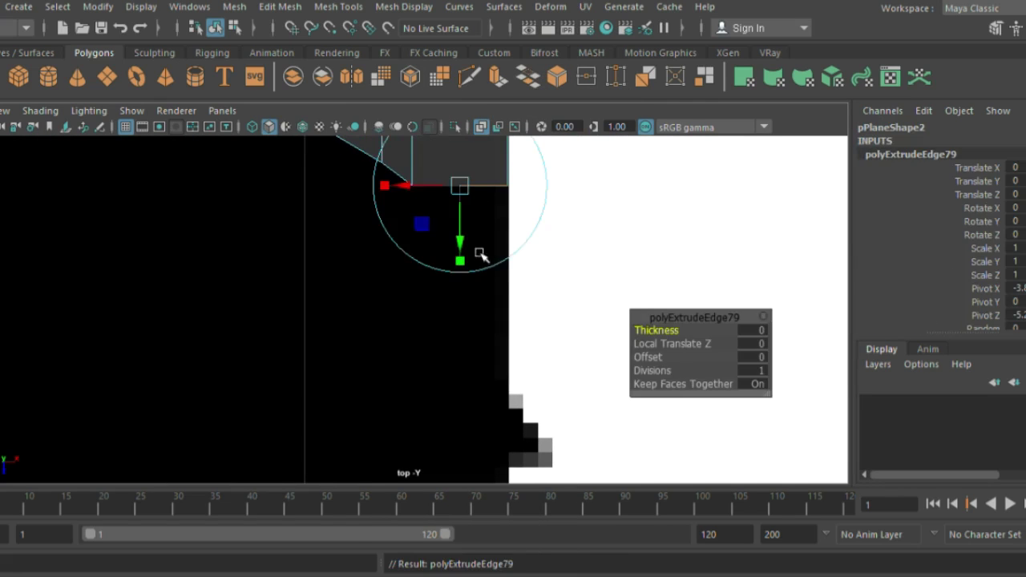
pyautogui.moveTo(465, 258); pyautogui.dragTo(481, 463)
pyautogui.scroll(-3, 518, 408)
pyautogui.scroll(-1, 506, 405)
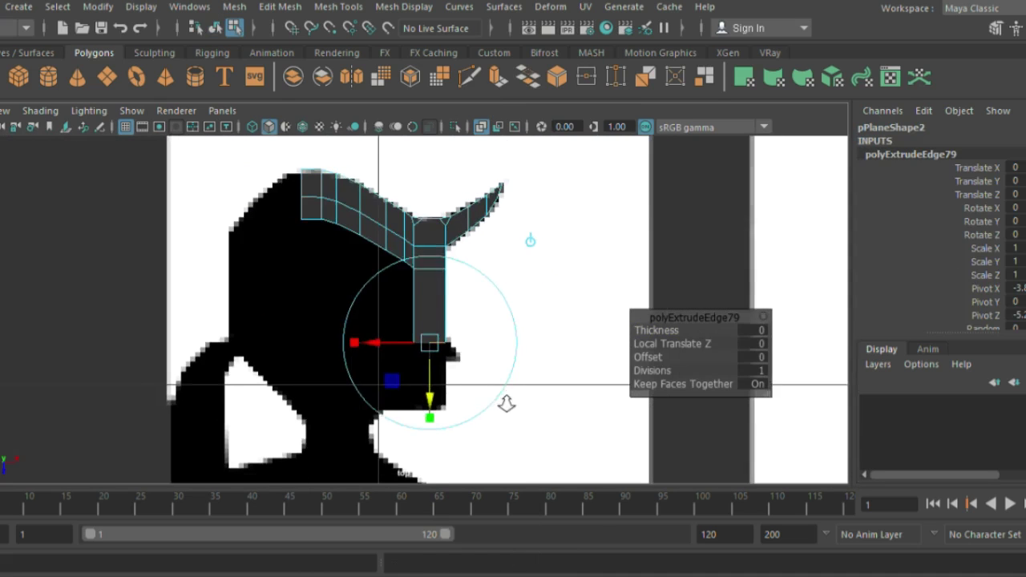
pyautogui.hotkey('ctrl', 'z')
pyautogui.hotkey('ctrl', 'z')
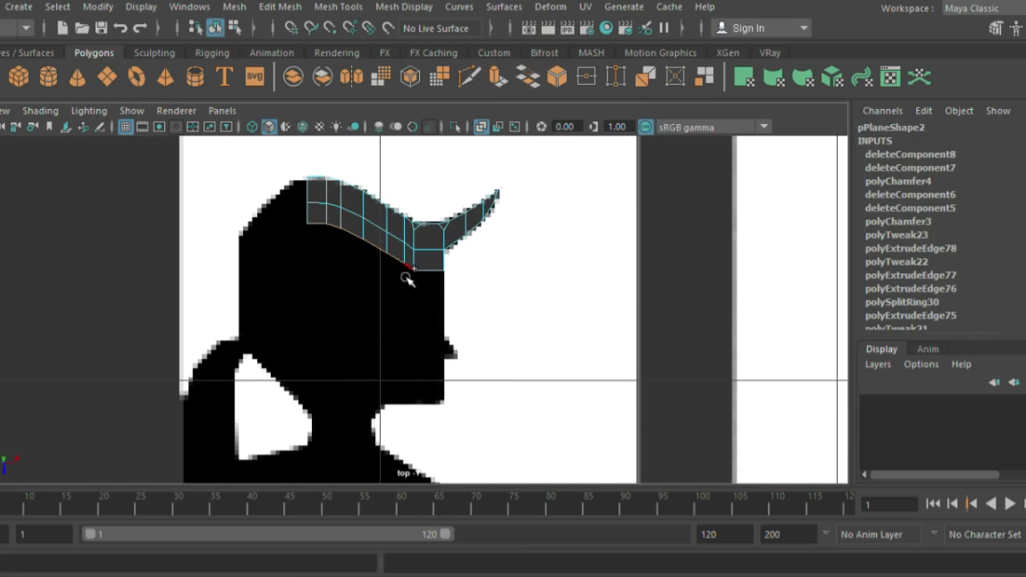
pyautogui.hotkey('ctrl', 'e')
pyautogui.moveTo(321, 274); pyautogui.dragTo(335, 343)
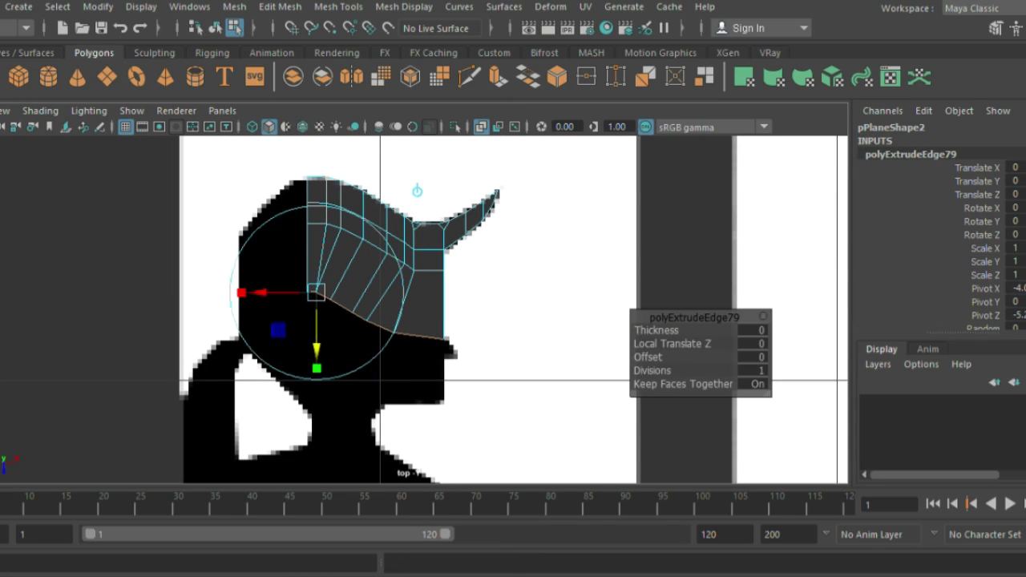
pyautogui.moveTo(373, 405)
pyautogui.mouseDown()
pyautogui.moveTo(374, 332)
pyautogui.moveTo(373, 361)
pyautogui.mouseUp()
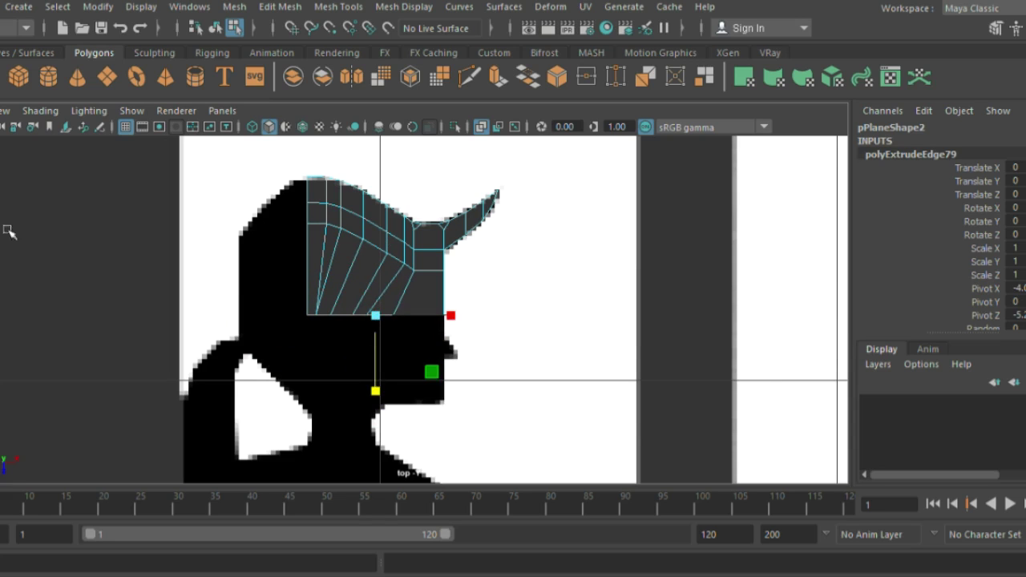
pyautogui.moveTo(375, 395); pyautogui.dragTo(378, 412)
# Extrude the bottom edge again and slide the bottom-left corner vertex to the left
pyautogui.hotkey('ctrl', 'e')
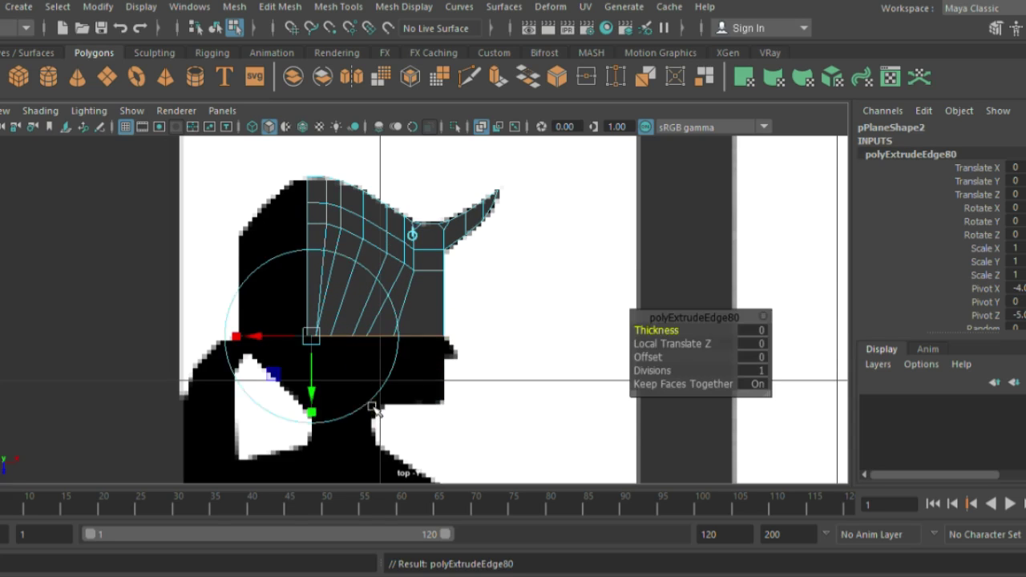
pyautogui.moveTo(334, 270)
pyautogui.keyDown('alt'); pyautogui.mouseDown(button='right')
pyautogui.moveTo(428, 393)
pyautogui.moveTo(539, 461)
pyautogui.mouseUp(button='right'); pyautogui.keyUp('alt')
pyautogui.scroll(3, 212, 286)
pyautogui.click(155, 376)
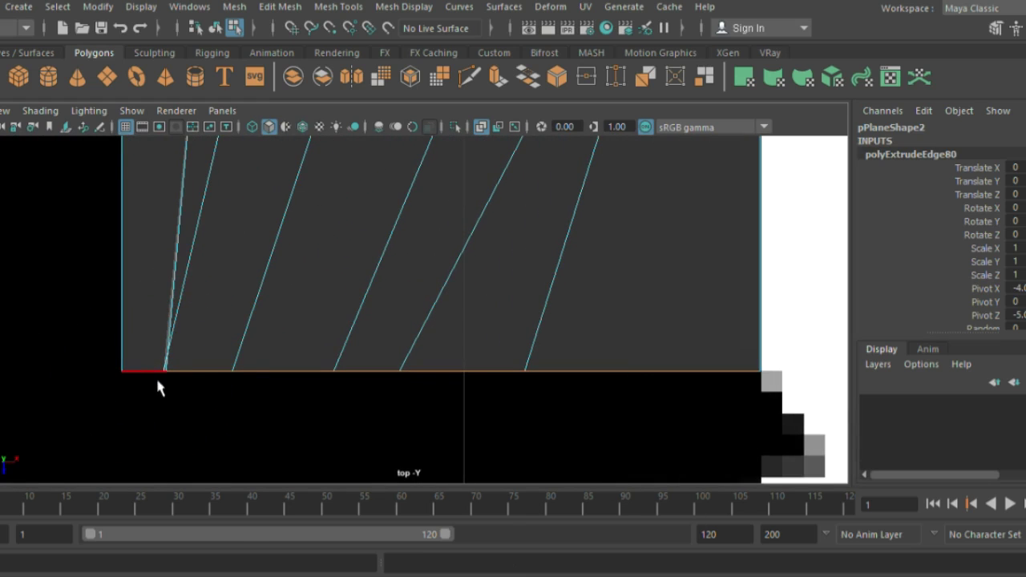
pyautogui.moveTo(170, 365); pyautogui.dragTo(141, 251, button='right')
pyautogui.click(166, 370)
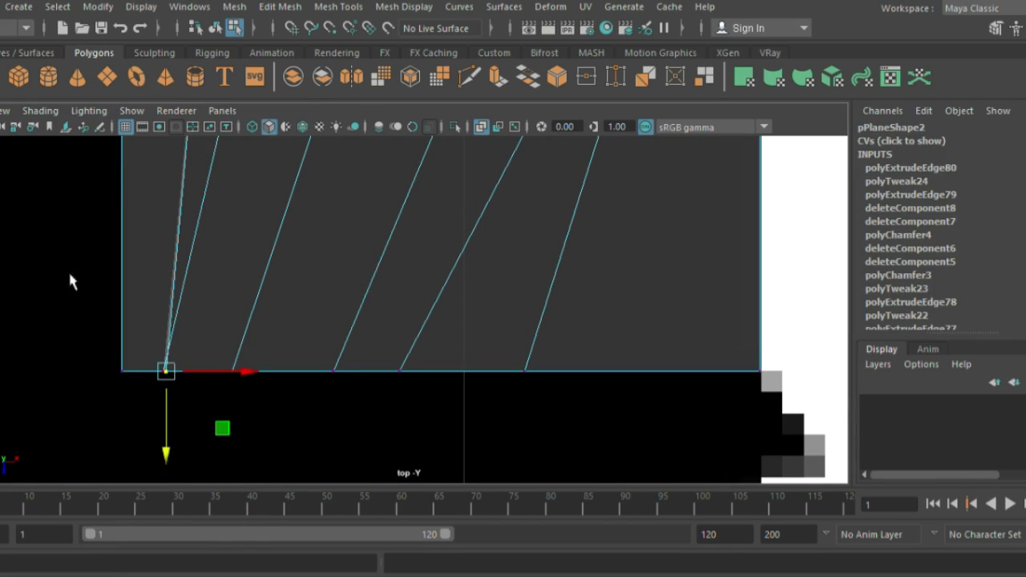
pyautogui.moveTo(245, 371); pyautogui.dragTo(218, 375)
# Pull the bottom edge down, adjust a bottom vertex, and extrude the edge once more
pyautogui.moveTo(177, 126); pyautogui.dragTo(178, 90, button='right')
pyautogui.click(305, 370)
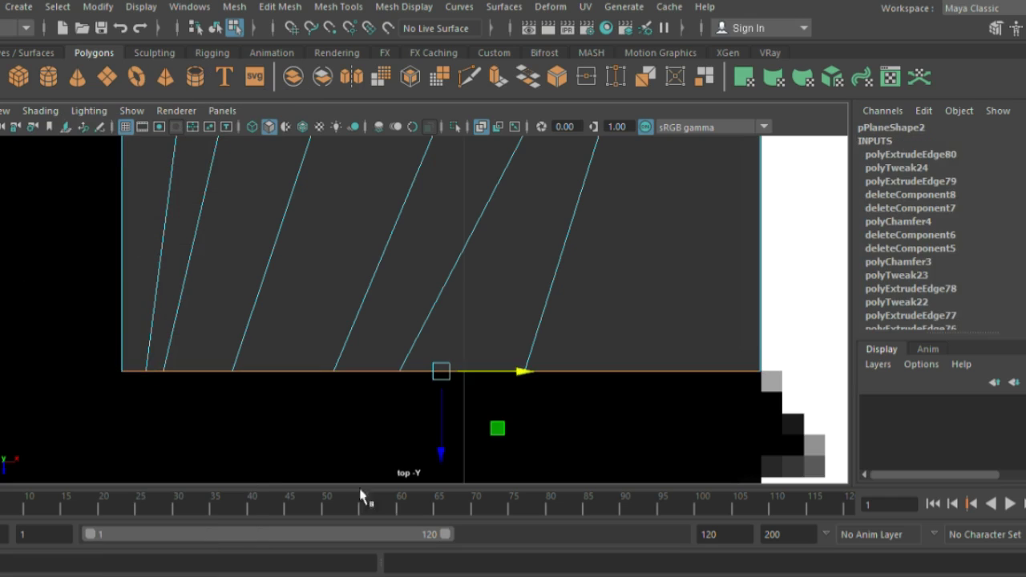
pyautogui.keyDown('shift'); pyautogui.moveTo(440, 445); pyautogui.dragTo(451, 470); pyautogui.keyUp('shift')
pyautogui.keyDown('alt'); pyautogui.moveTo(451, 469); pyautogui.dragTo(500, 440, button='middle'); pyautogui.keyUp('alt')
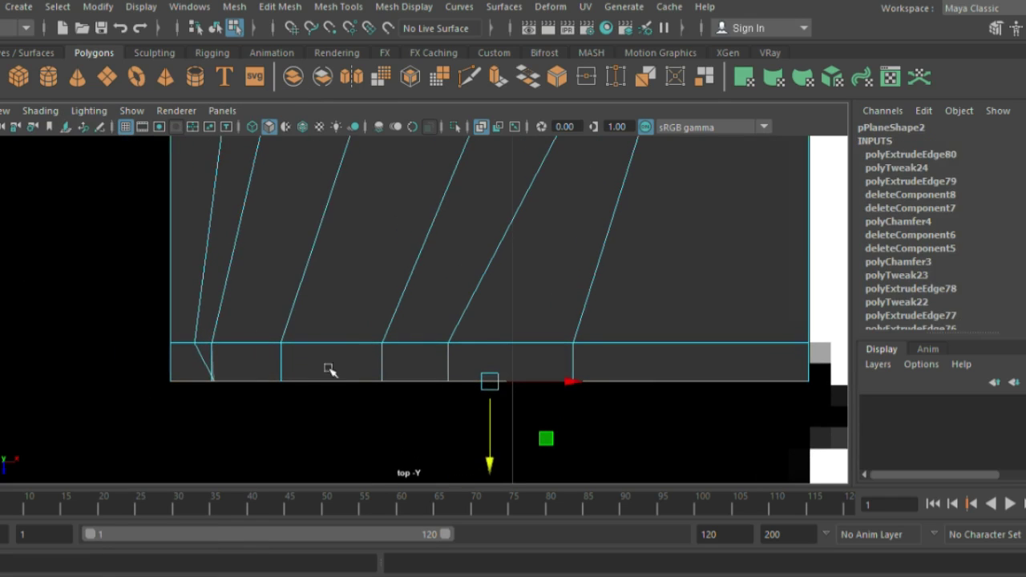
pyautogui.moveTo(327, 366); pyautogui.dragTo(204, 84, button='right')
pyautogui.click(211, 382)
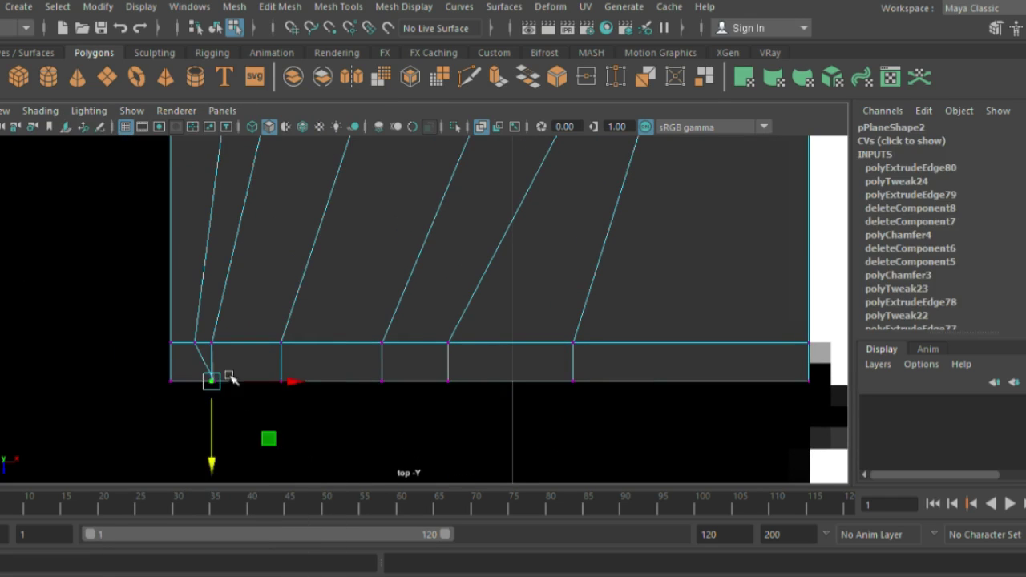
pyautogui.scroll(1, 241, 392)
pyautogui.moveTo(233, 144); pyautogui.dragTo(310, 98, button='right')
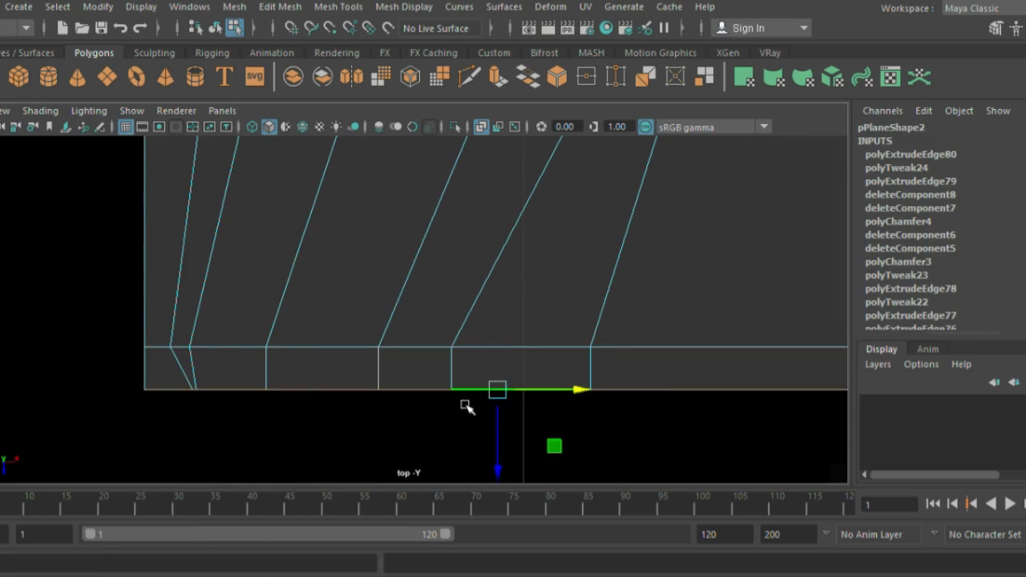
pyautogui.scroll(-10, 467, 359)
pyautogui.scroll(1, 467, 358)
pyautogui.scroll(8, 433, 328)
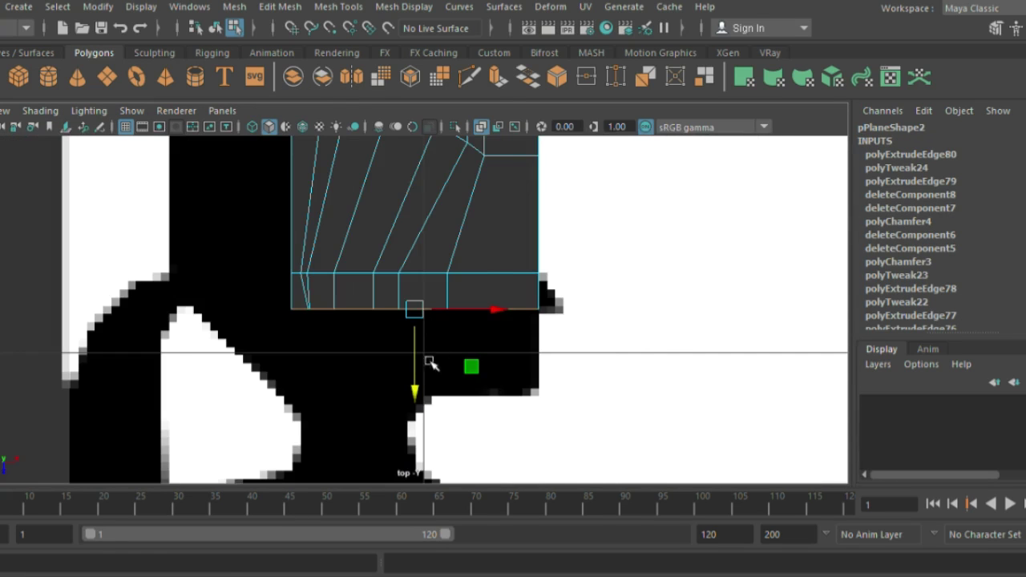
pyautogui.hotkey('ctrl', 'e')
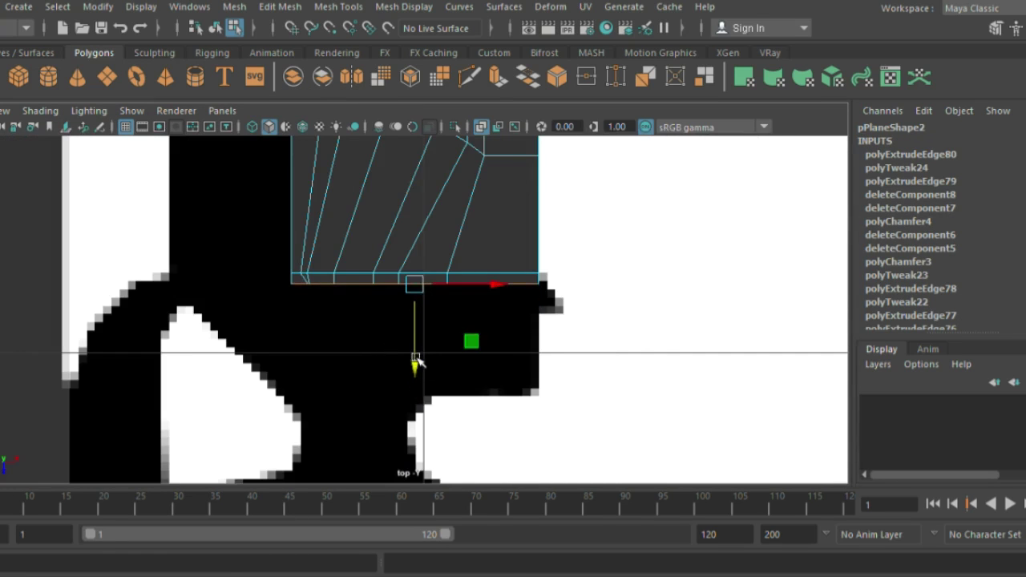
# Pull the new edge down and slide a vertical edge near the left outward
pyautogui.moveTo(299, 340); pyautogui.dragTo(299, 354)
pyautogui.scroll(2, 297, 291)
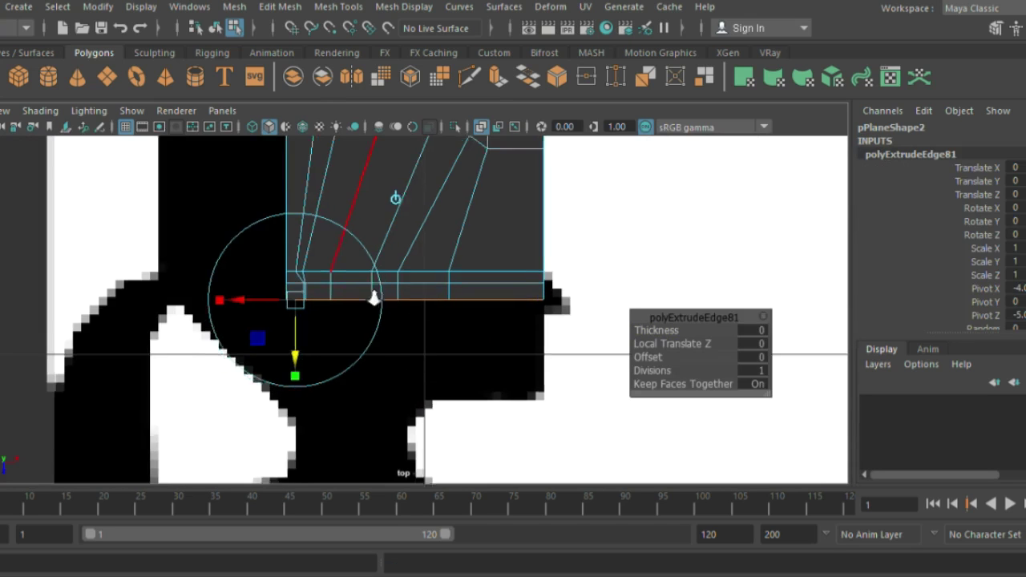
pyautogui.scroll(3, 362, 224)
pyautogui.scroll(3, 374, 343)
pyautogui.click(216, 321)
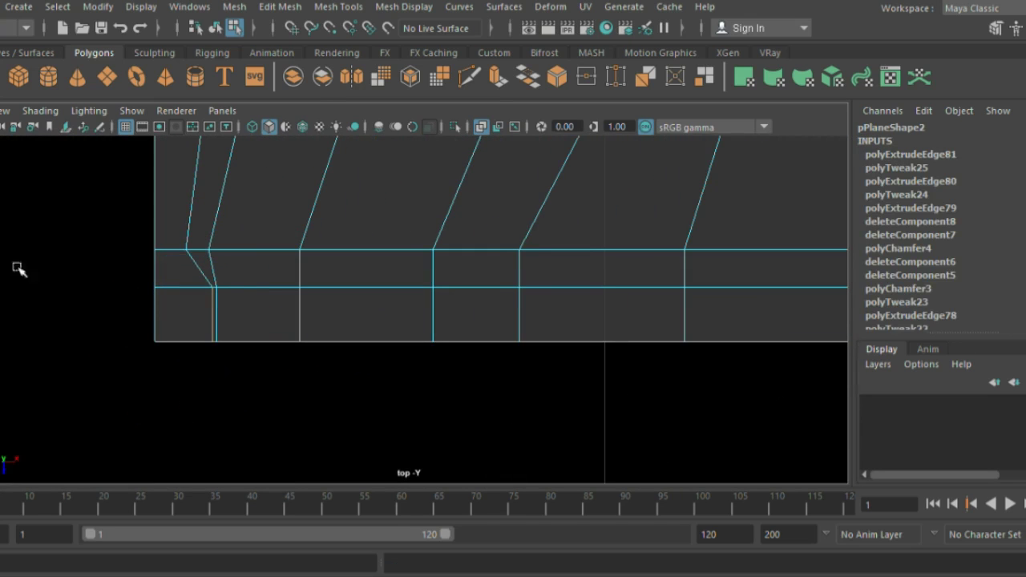
pyautogui.moveTo(268, 318); pyautogui.dragTo(238, 330)
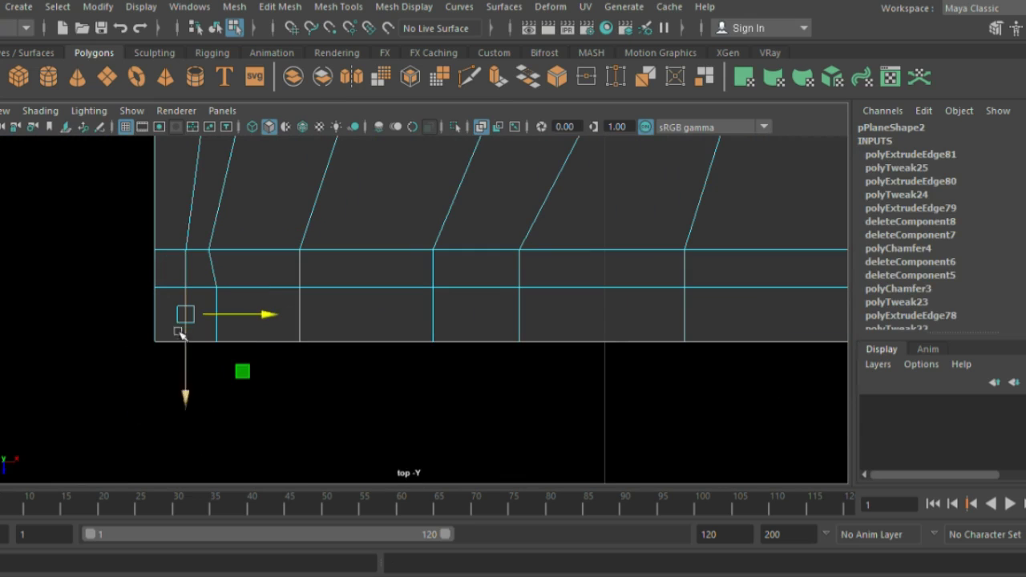
# Raise the whole bottom border edge slightly and extrude several new rows from it
pyautogui.doubleClick(794, 343)
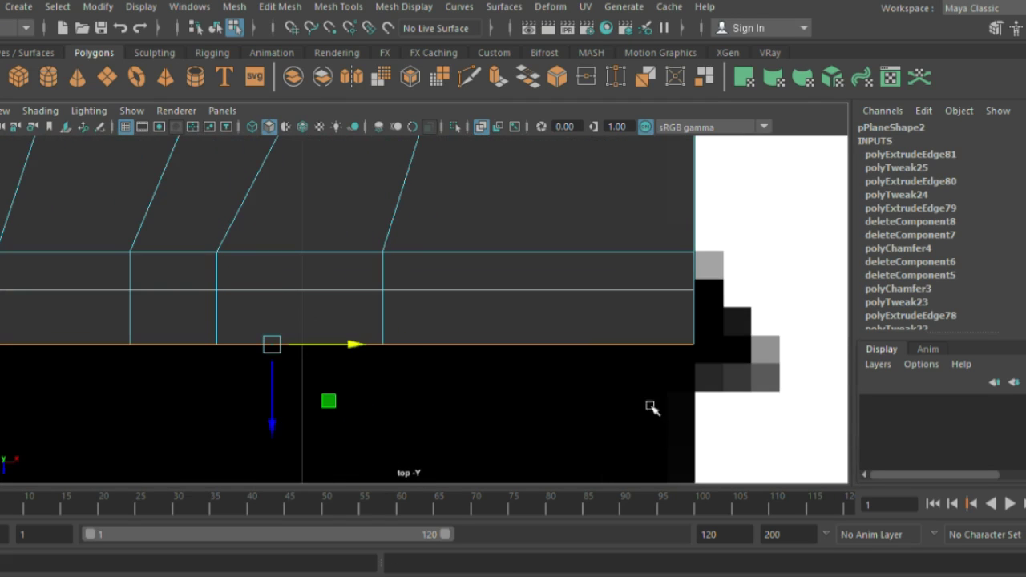
pyautogui.moveTo(271, 425)
pyautogui.mouseDown()
pyautogui.moveTo(273, 400)
pyautogui.moveTo(284, 435)
pyautogui.mouseUp()
pyautogui.hotkey('ctrl', 'e')
pyautogui.press('w')
pyautogui.hotkey('ctrl', 'e')
pyautogui.press('w')
pyautogui.hotkey('ctrl', 'e')
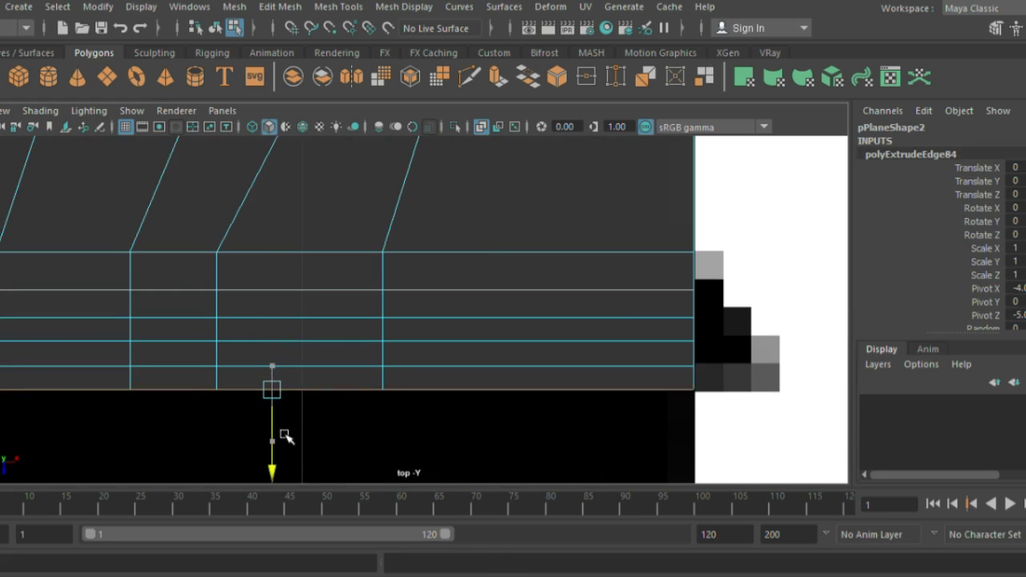
# Move the right-end vertices outward so they sit on the silhouette's outline
pyautogui.moveTo(624, 289); pyautogui.dragTo(593, 289, button='right')
pyautogui.click(694, 290)
pyautogui.moveTo(732, 297); pyautogui.dragTo(758, 297)
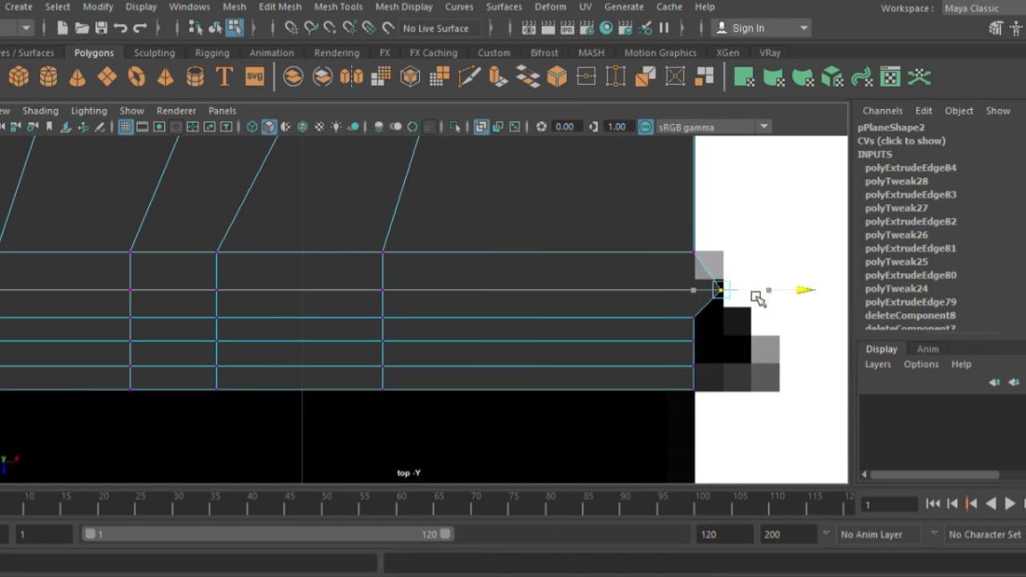
pyautogui.click(697, 327)
pyautogui.moveTo(728, 328); pyautogui.dragTo(791, 343)
pyautogui.click(697, 341)
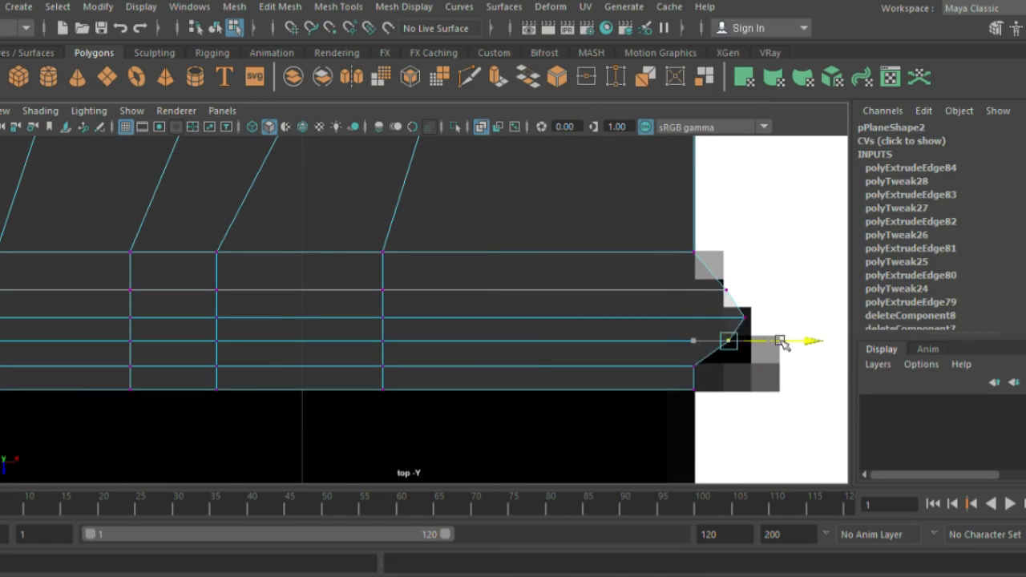
pyautogui.click(696, 367)
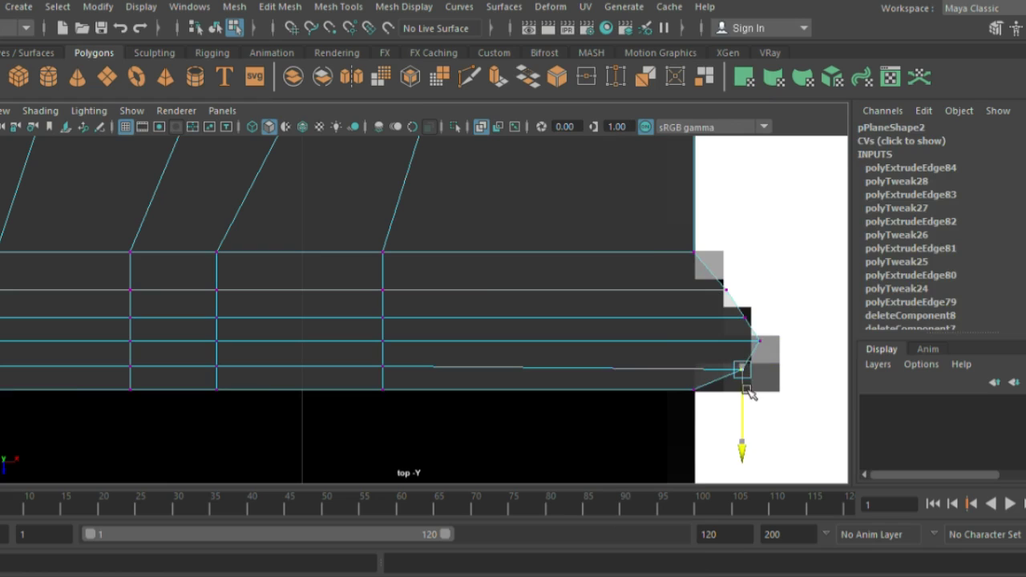
pyautogui.moveTo(772, 344); pyautogui.dragTo(762, 378)
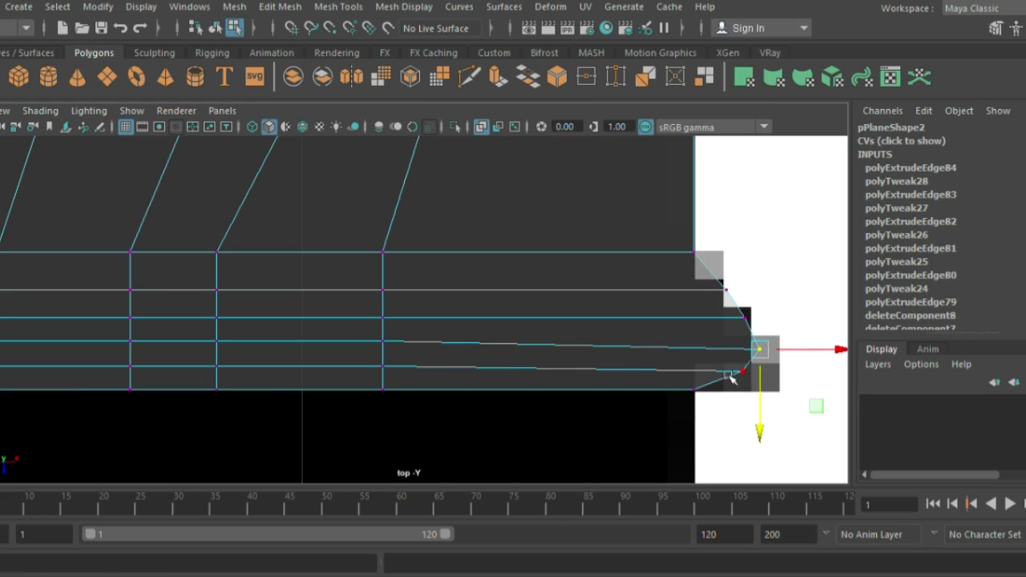
pyautogui.keyDown('shift'); pyautogui.click(731, 377); pyautogui.keyUp('shift')
pyautogui.moveTo(797, 348); pyautogui.dragTo(813, 360)
pyautogui.click(745, 317)
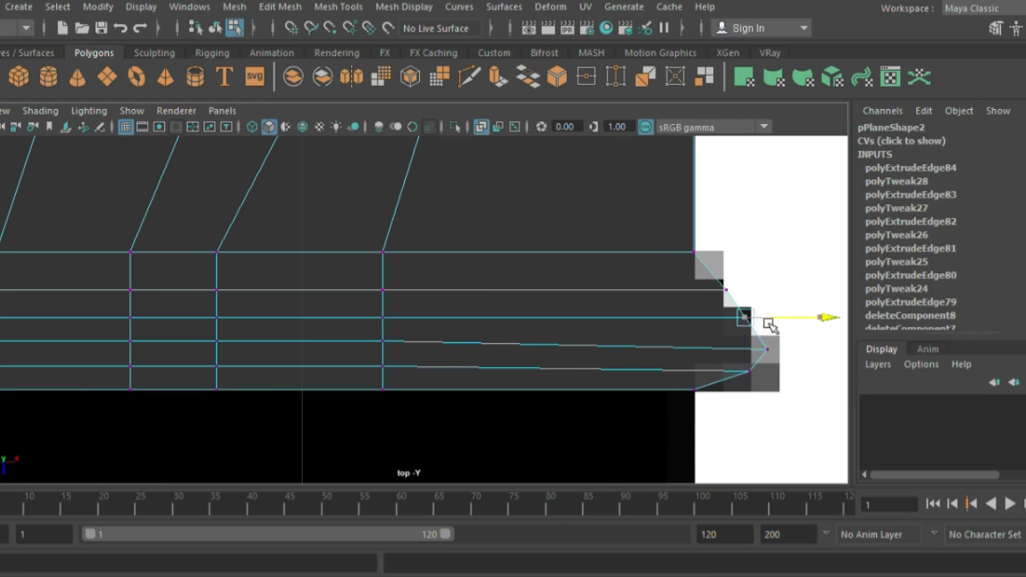
pyautogui.moveTo(768, 323); pyautogui.dragTo(771, 323)
# Check the plane in isolation, then show the reference image again
pyautogui.click(733, 294)
pyautogui.press('F8')
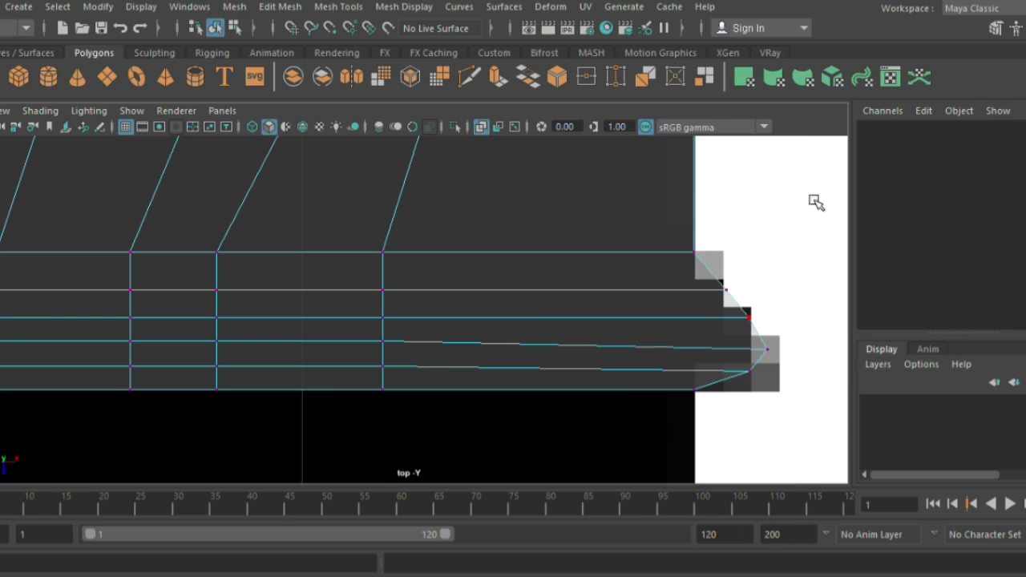
pyautogui.click(471, 184)
pyautogui.click(455, 127)
pyautogui.scroll(-8, 721, 257)
pyautogui.scroll(3, 637, 313)
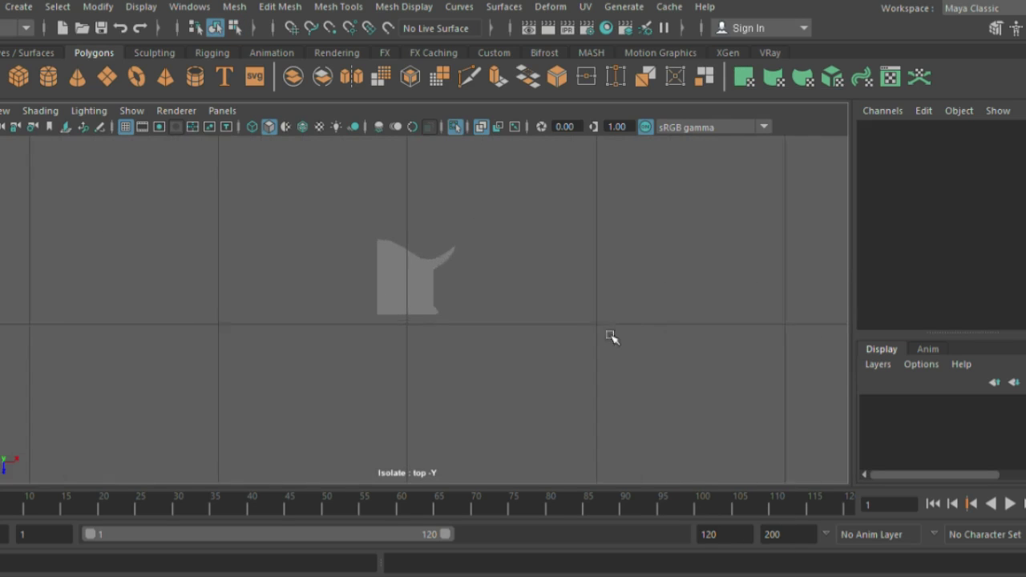
pyautogui.scroll(6, 612, 337)
pyautogui.click(455, 127)
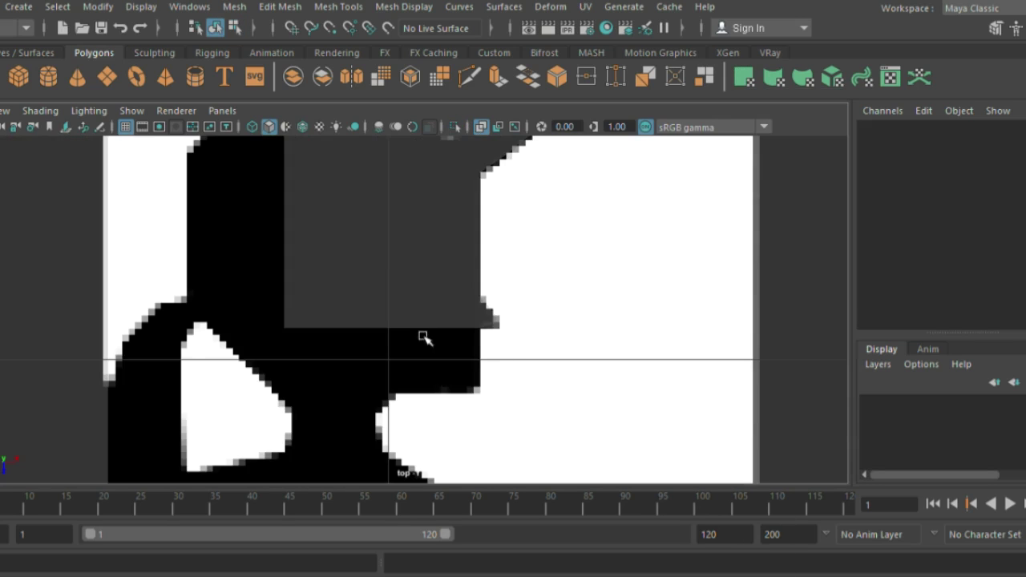
# Extrude the bottom border edge down over the face
pyautogui.click(394, 309)
pyautogui.click(381, 328)
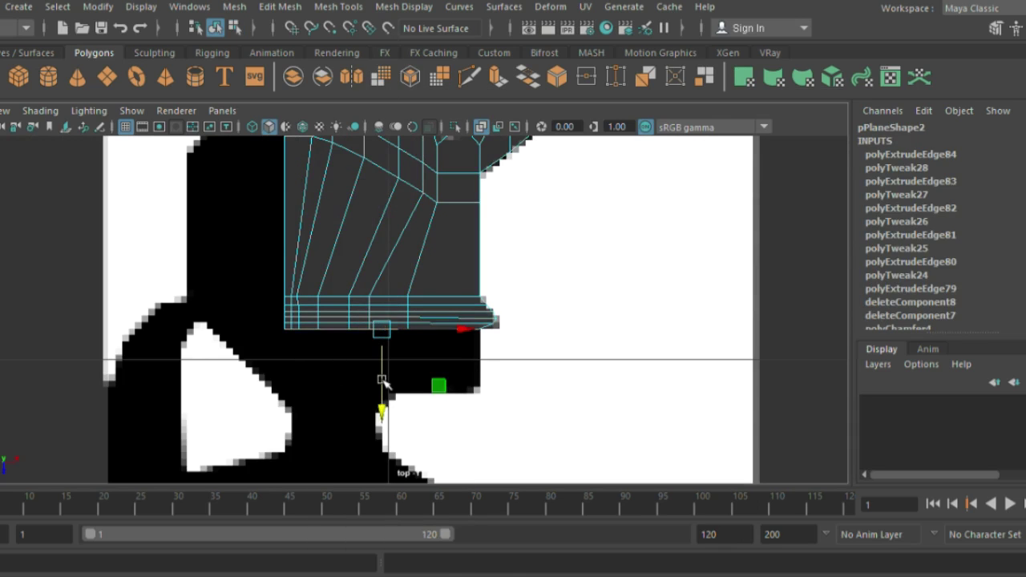
pyautogui.hotkey('ctrl', 'e')
pyautogui.moveTo(304, 377); pyautogui.dragTo(317, 439)
pyautogui.scroll(3, 481, 400)
pyautogui.keyDown('alt'); pyautogui.moveTo(425, 398); pyautogui.dragTo(448, 349, button='middle'); pyautogui.keyUp('alt')
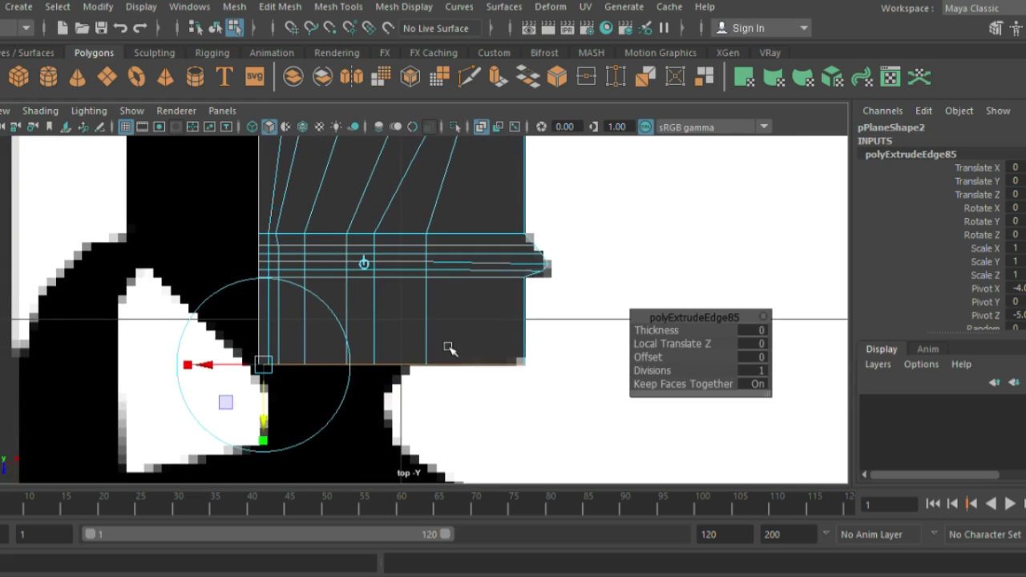
# Select the mesh's left border edges and extrude them
pyautogui.moveTo(355, 373); pyautogui.dragTo(274, 73, button='right')
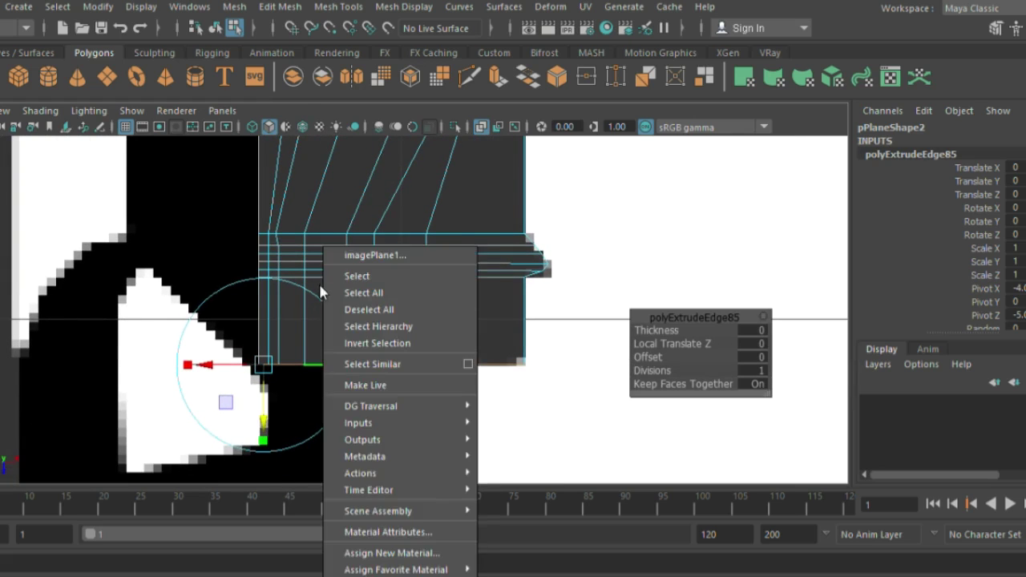
pyautogui.keyDown('alt'); pyautogui.moveTo(338, 302); pyautogui.dragTo(377, 343, button='middle'); pyautogui.keyUp('alt')
pyautogui.scroll(-3, 376, 342)
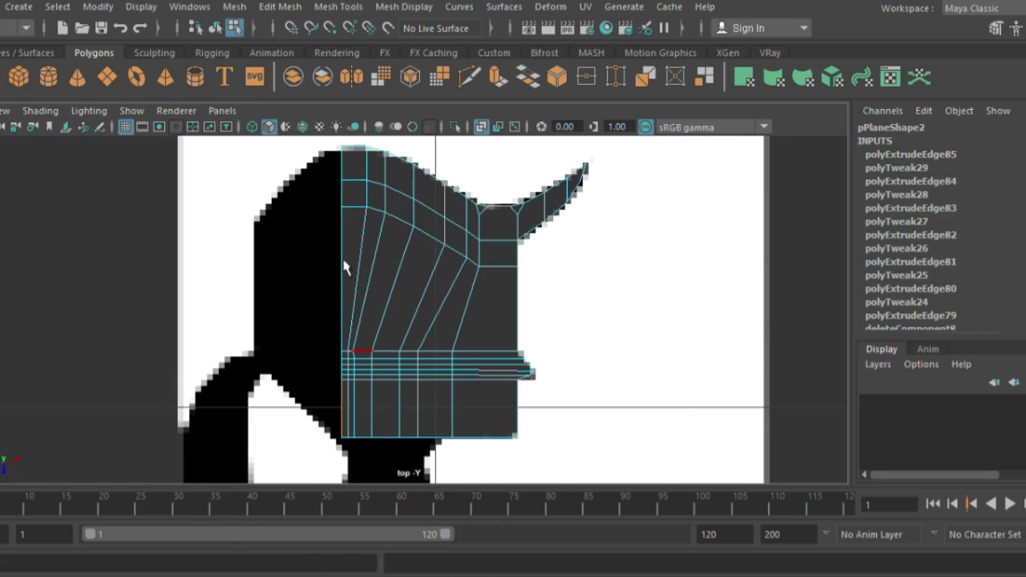
pyautogui.doubleClick(342, 272)
pyautogui.hotkey('ctrl', 'e')
# Extrude the left border edge leftward several times out to the silhouette
pyautogui.moveTo(290, 200); pyautogui.dragTo(250, 200)
pyautogui.hotkey('ctrl', 'e')
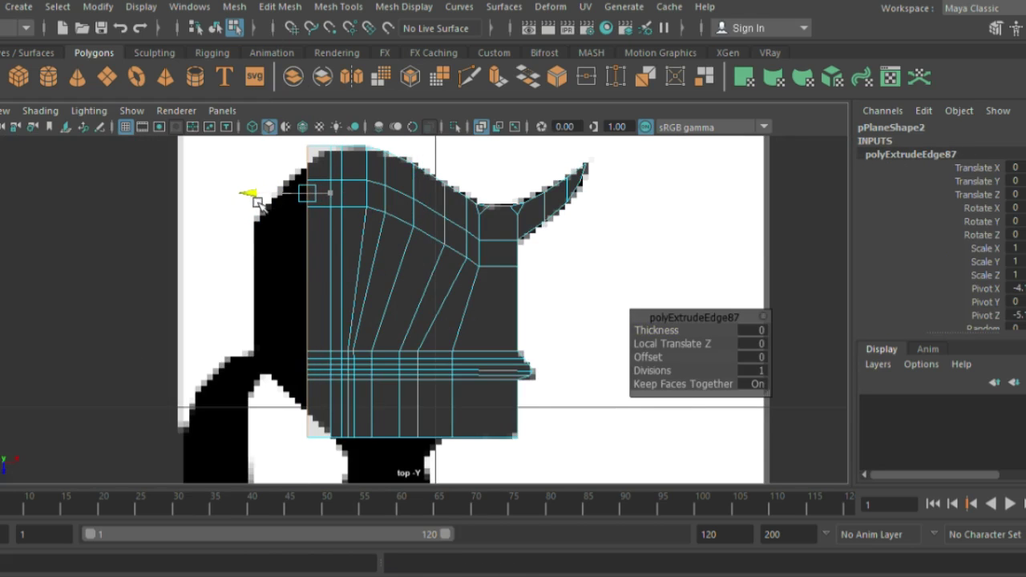
pyautogui.click(306, 337)
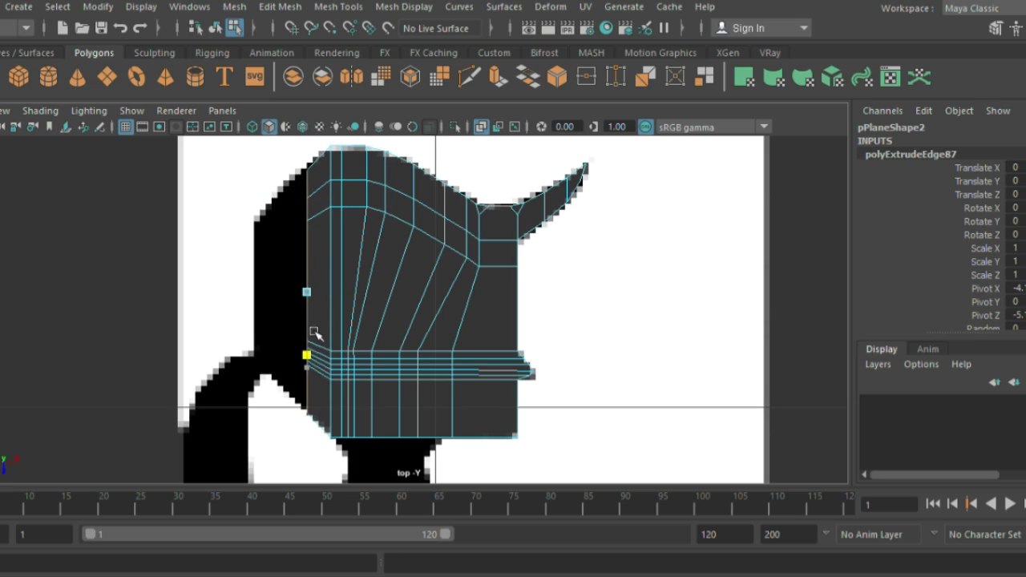
pyautogui.hotkey('ctrl', 'e')
pyautogui.moveTo(273, 207); pyautogui.dragTo(245, 212)
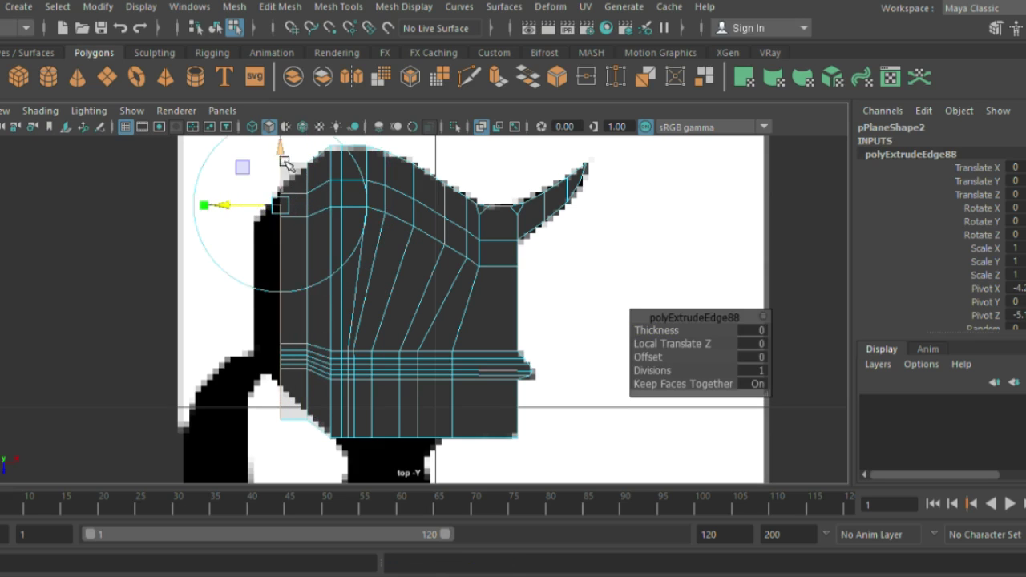
pyautogui.click(280, 353)
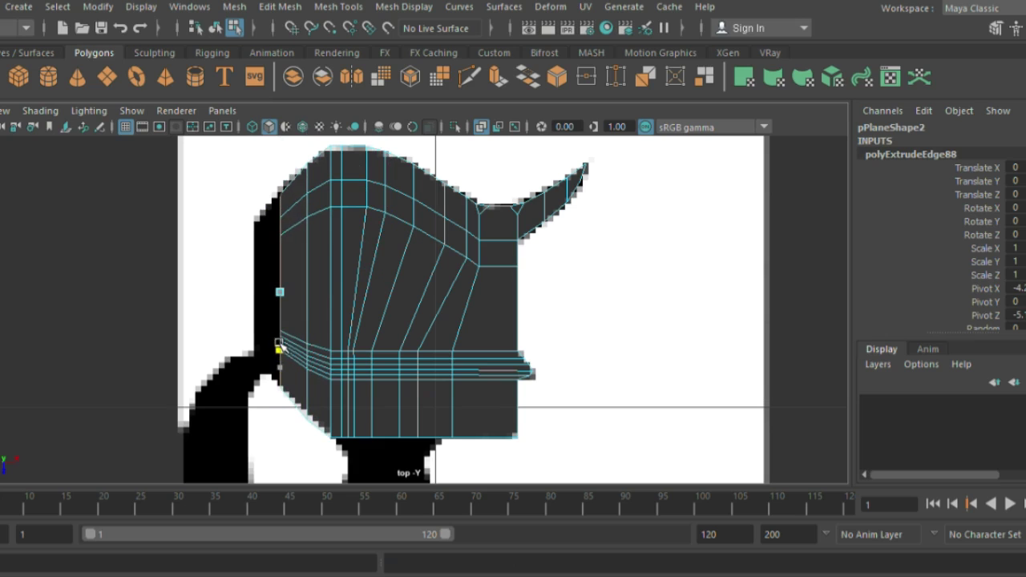
pyautogui.hotkey('ctrl', 'e')
pyautogui.moveTo(256, 224); pyautogui.dragTo(226, 232)
# Raise the lower-left vertex to match the outline
pyautogui.press('w')
pyautogui.moveTo(251, 366); pyautogui.dragTo(253, 335)
pyautogui.scroll(2, 286, 267)
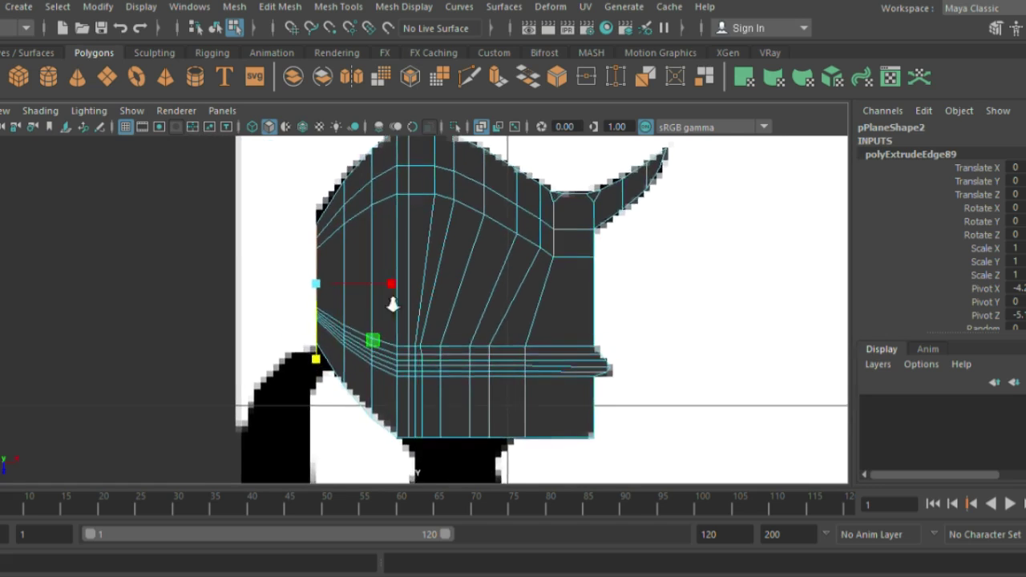
pyautogui.scroll(1, 390, 298)
pyautogui.scroll(2, 440, 401)
# Move each left-border vertex onto the hat's curved outline
pyautogui.moveTo(426, 251); pyautogui.dragTo(396, 360, button='right')
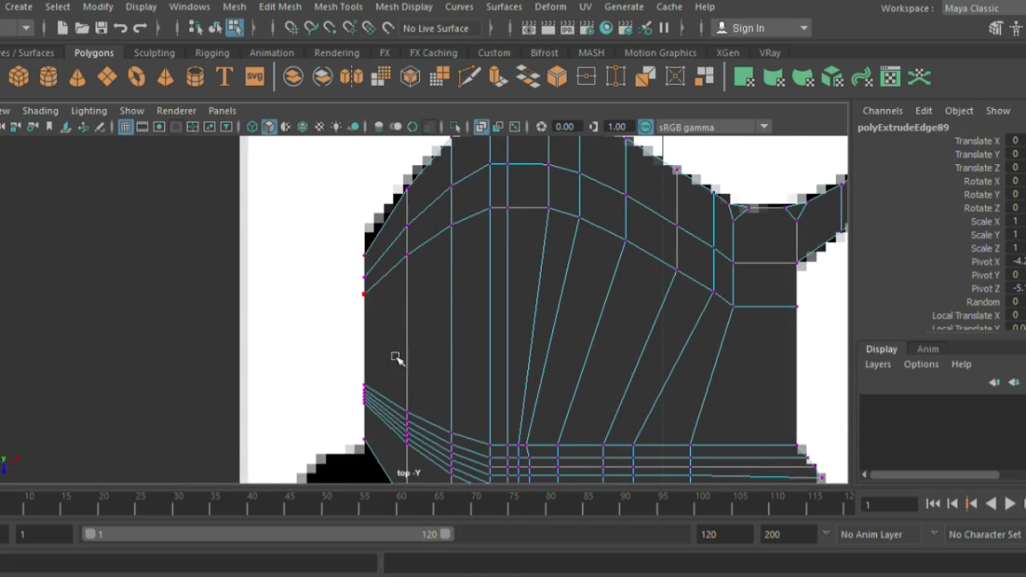
pyautogui.scroll(1, 396, 360)
pyautogui.click(380, 376)
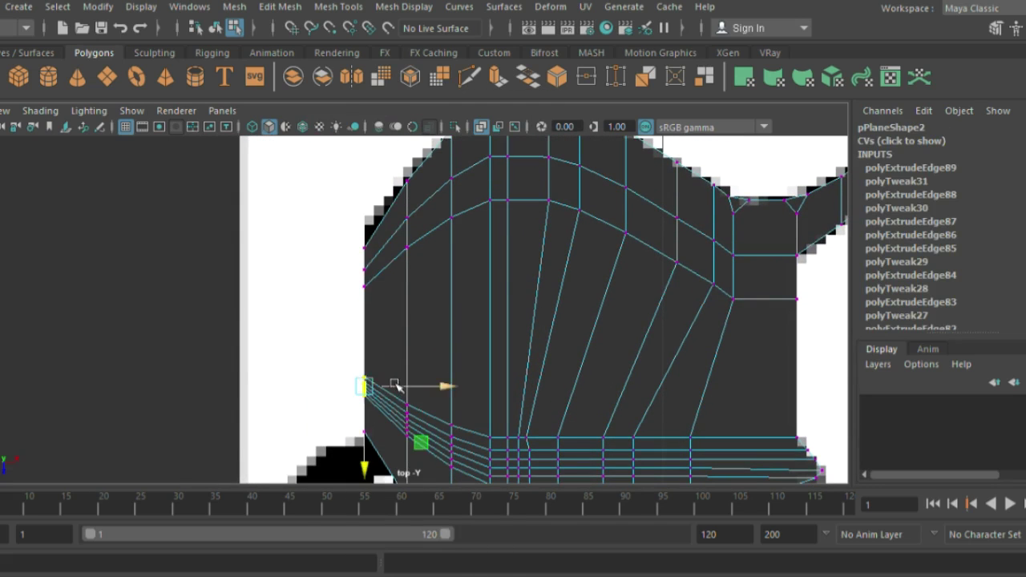
pyautogui.moveTo(394, 384); pyautogui.dragTo(381, 385)
pyautogui.click(364, 285)
pyautogui.moveTo(365, 285)
pyautogui.mouseDown()
pyautogui.moveTo(349, 284)
pyautogui.moveTo(352, 270)
pyautogui.mouseUp()
pyautogui.click(364, 249)
pyautogui.keyDown('alt'); pyautogui.moveTo(382, 288); pyautogui.dragTo(385, 338, button='middle'); pyautogui.keyUp('alt')
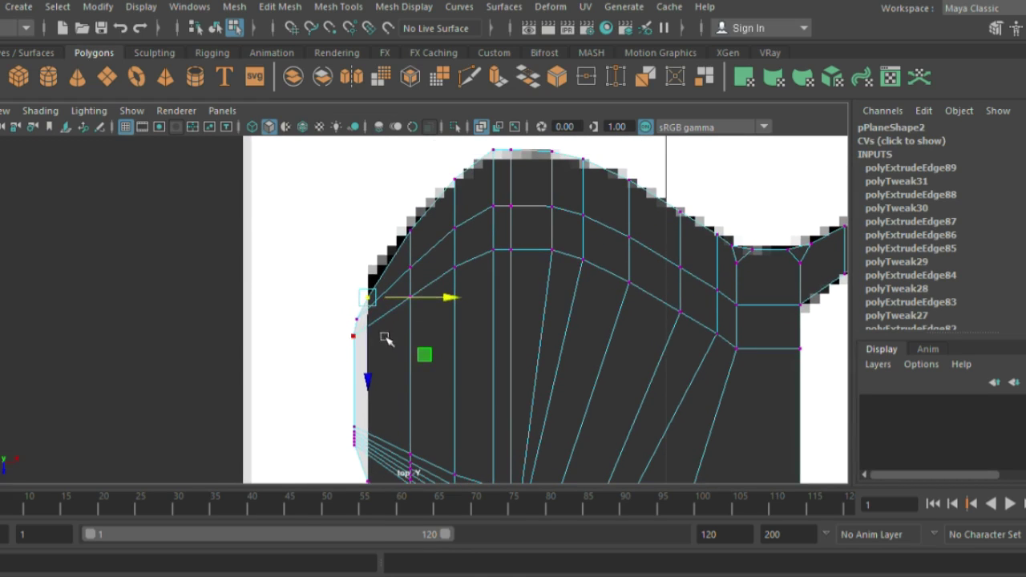
pyautogui.moveTo(368, 345); pyautogui.dragTo(371, 329)
pyautogui.click(358, 327)
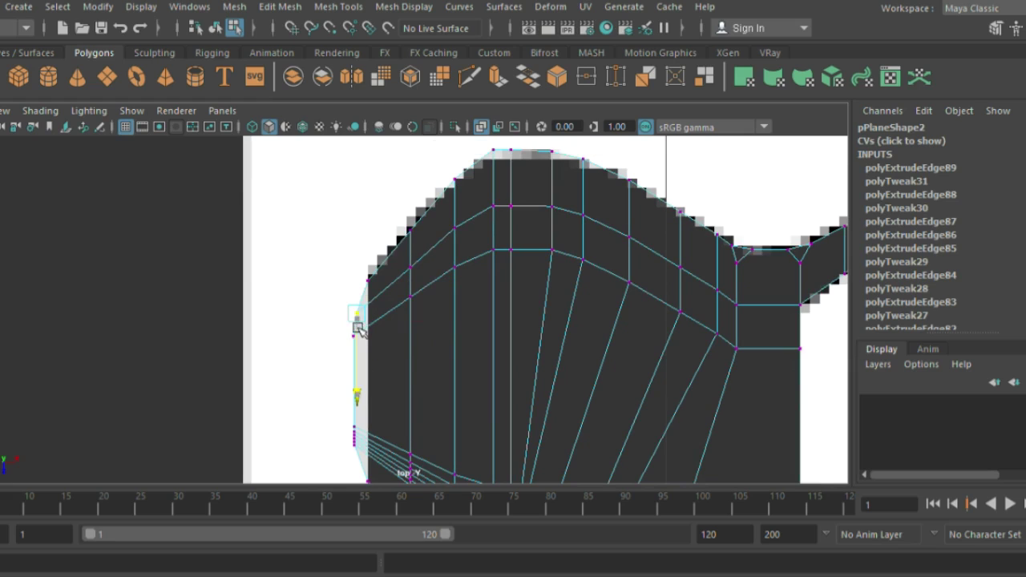
pyautogui.click(408, 232)
pyautogui.moveTo(411, 273); pyautogui.dragTo(410, 263)
# Lower the top-centre vertex onto the outline and check the top vertices
pyautogui.click(494, 149)
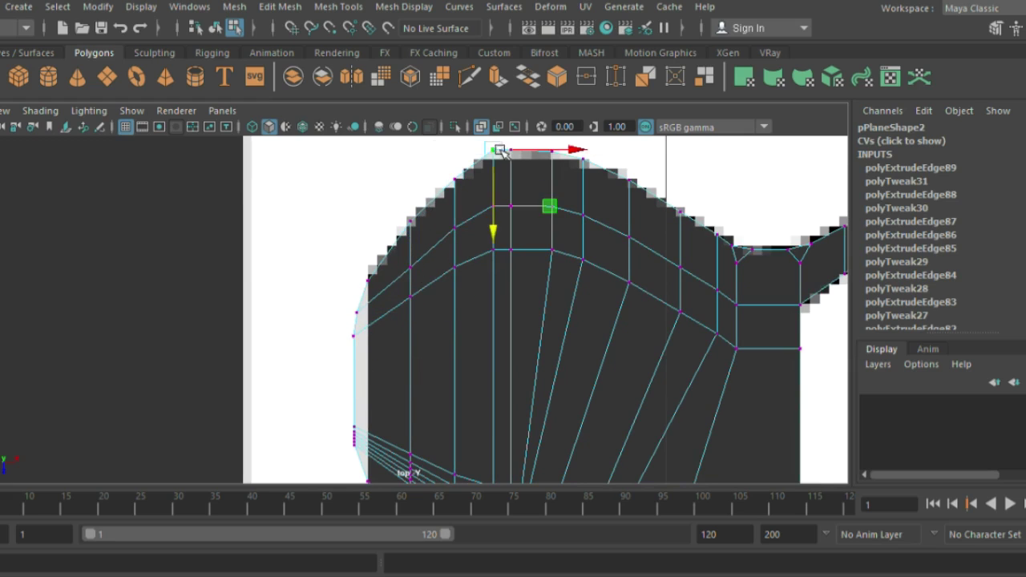
pyautogui.moveTo(499, 151)
pyautogui.mouseDown()
pyautogui.moveTo(497, 184)
pyautogui.moveTo(525, 189)
pyautogui.mouseUp()
pyautogui.click(522, 152)
pyautogui.click(583, 162)
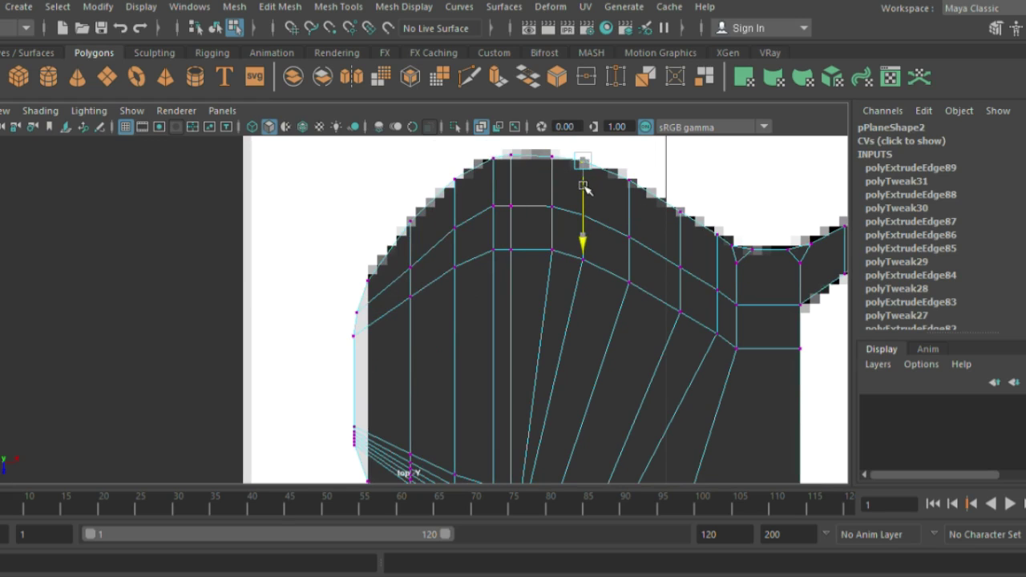
pyautogui.press('F8')
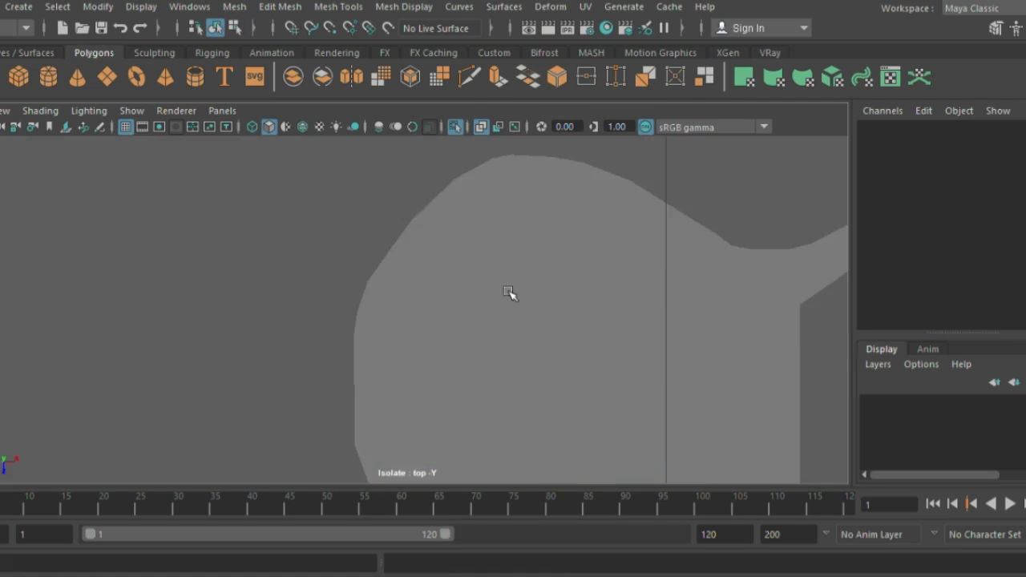
# Bring back the reference image and insert an edge loop across the traced mesh's left part
pyautogui.scroll(-5, 513, 293)
pyautogui.scroll(-3, 517, 297)
pyautogui.hotkey('ctrl', '1')
pyautogui.scroll(3, 549, 353)
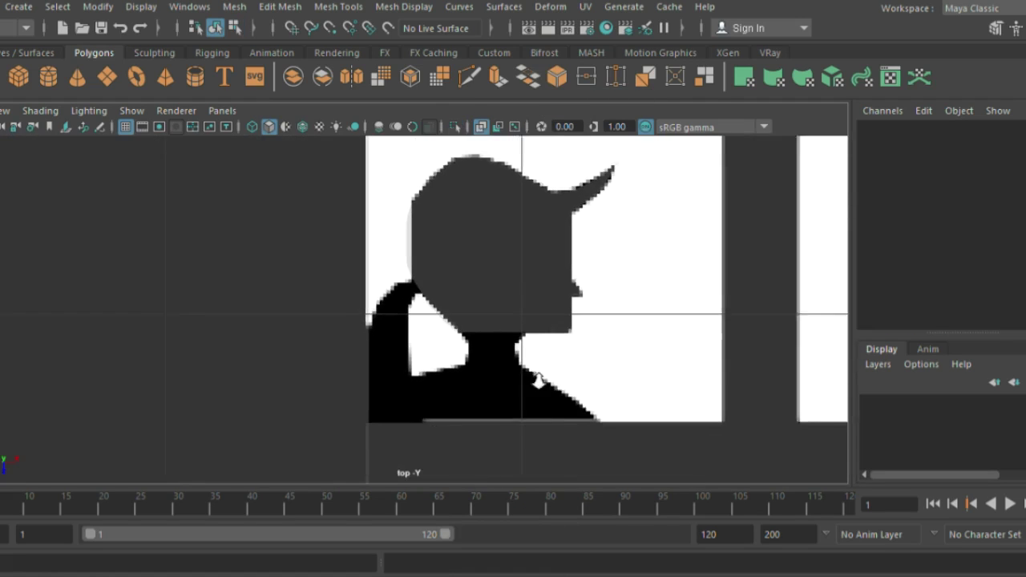
pyautogui.scroll(2, 481, 265)
pyautogui.click(449, 252)
pyautogui.click(449, 251)
pyautogui.scroll(3, 565, 394)
pyautogui.scroll(3, 410, 309)
pyautogui.click(338, 6)
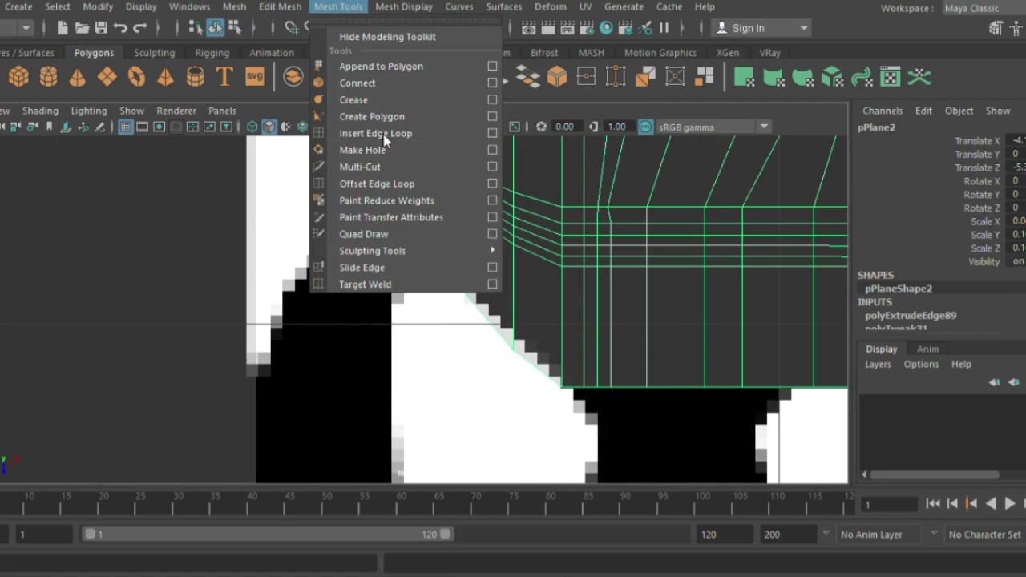
pyautogui.click(368, 136)
pyautogui.moveTo(411, 210); pyautogui.dragTo(443, 271)
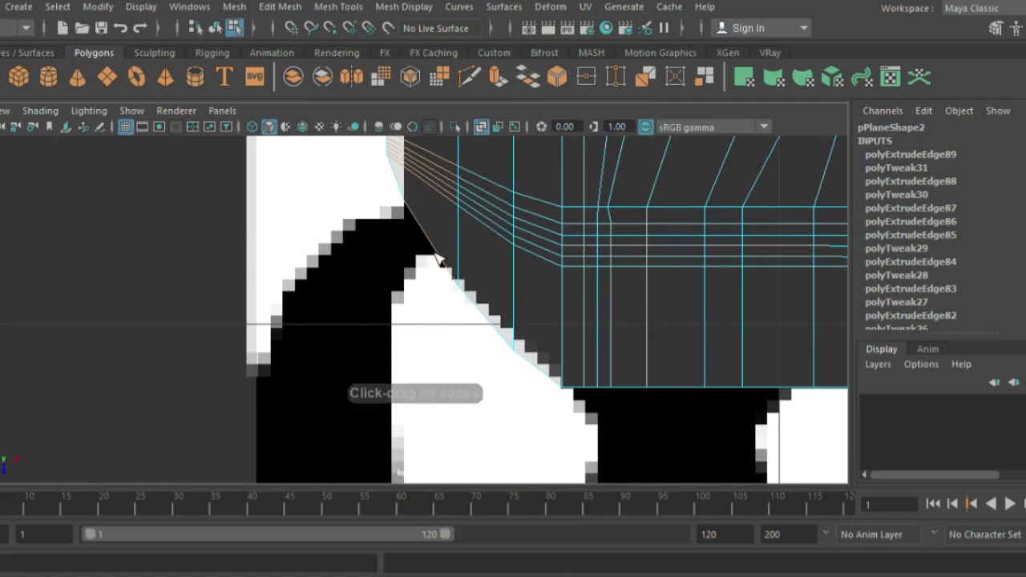
# Extrude a left border edge repeatedly into a strip running down the curved black band
pyautogui.click(377, 250)
pyautogui.hotkey('ctrl', 'e')
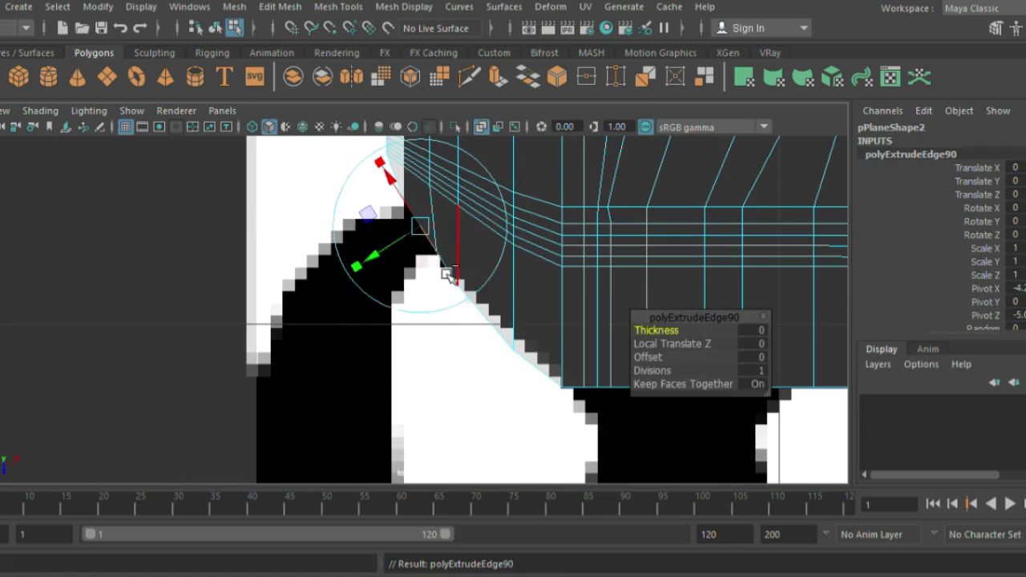
pyautogui.hotkey('ctrl', 'e')
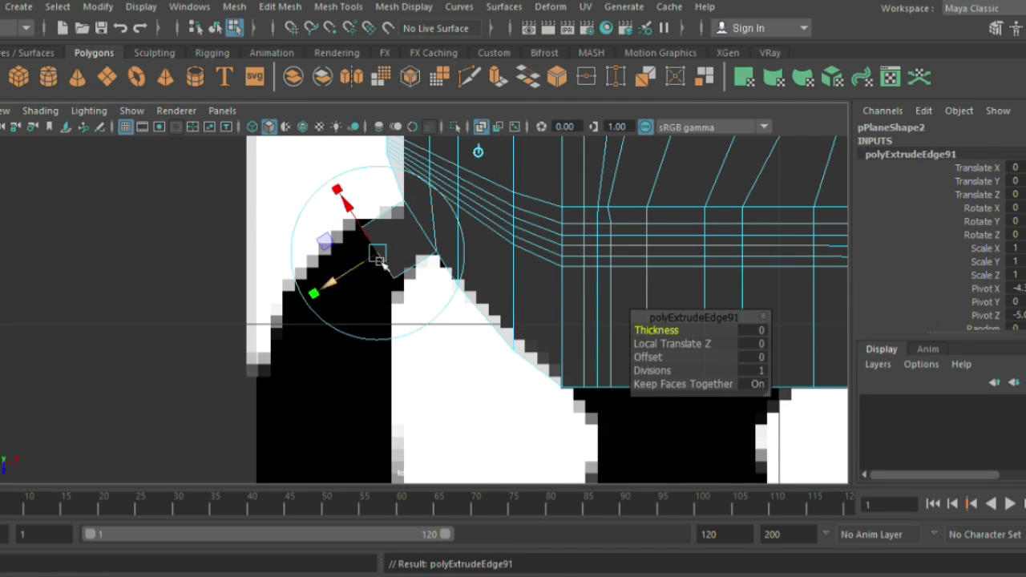
pyautogui.moveTo(312, 294)
pyautogui.mouseDown()
pyautogui.moveTo(348, 308)
pyautogui.moveTo(316, 465)
pyautogui.mouseUp()
pyautogui.hotkey('ctrl', 'e')
pyautogui.hotkey('ctrl', 'e')
pyautogui.keyDown('alt'); pyautogui.moveTo(316, 464); pyautogui.dragTo(376, 195, button='middle'); pyautogui.keyUp('alt')
pyautogui.hotkey('ctrl', 'e')
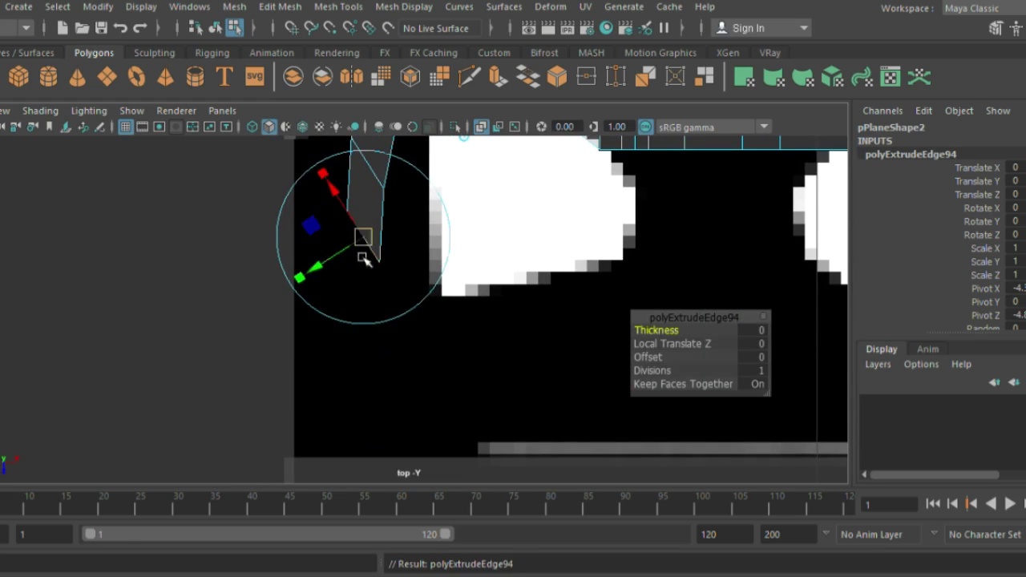
pyautogui.moveTo(362, 240); pyautogui.dragTo(353, 457)
pyautogui.hotkey('ctrl', 'e')
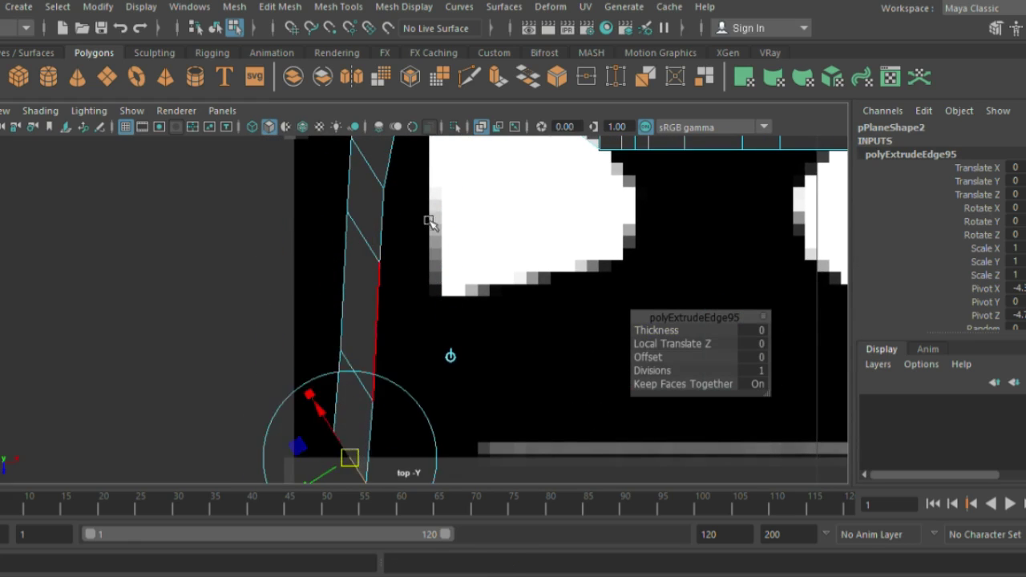
pyautogui.keyDown('alt'); pyautogui.moveTo(428, 217); pyautogui.dragTo(375, 393, button='middle'); pyautogui.keyUp('alt')
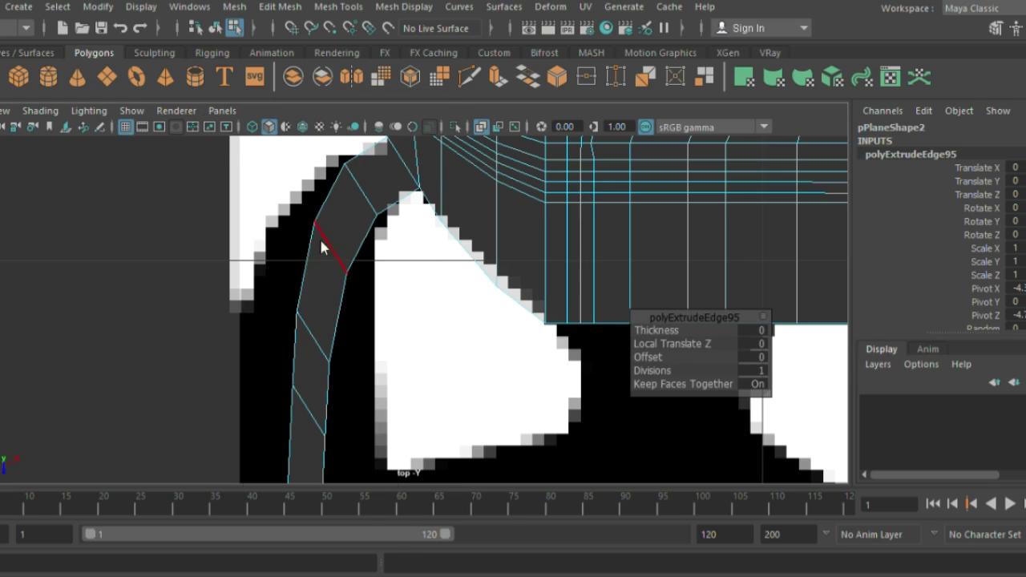
# Move the strip's outer vertices left onto the band's outer edge
pyautogui.moveTo(319, 237); pyautogui.dragTo(50, 213, button='right')
pyautogui.moveTo(348, 176); pyautogui.dragTo(334, 172)
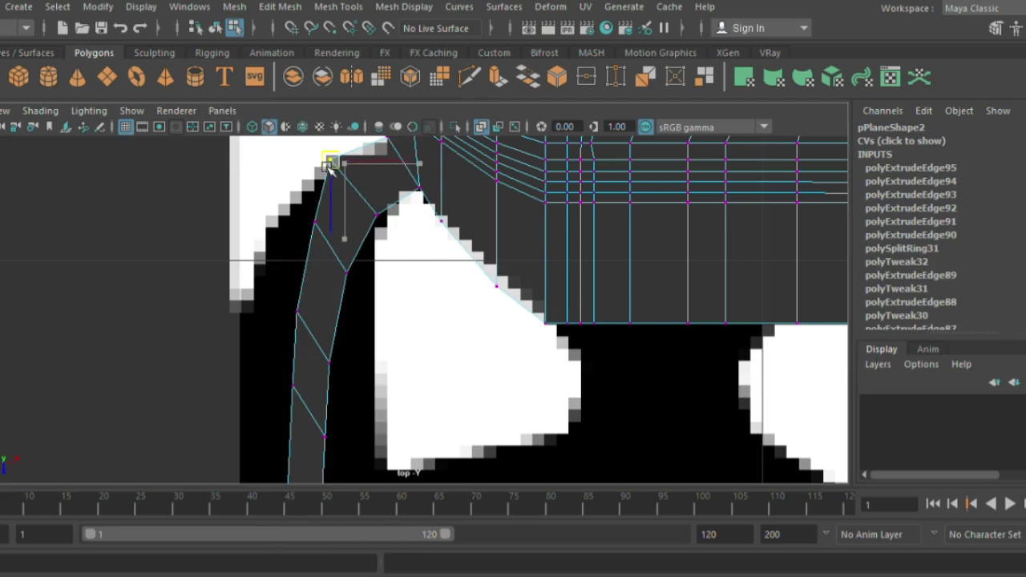
pyautogui.click(315, 222)
pyautogui.moveTo(315, 222); pyautogui.dragTo(280, 215)
pyautogui.moveTo(293, 308); pyautogui.dragTo(240, 307)
pyautogui.click(293, 389)
pyautogui.moveTo(293, 389); pyautogui.dragTo(248, 384)
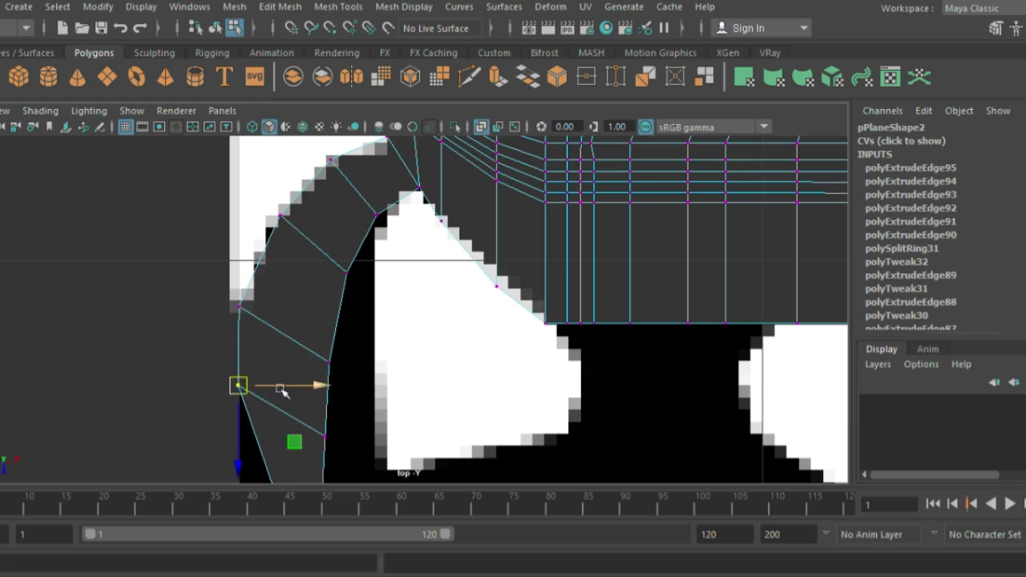
pyautogui.keyDown('alt'); pyautogui.moveTo(288, 473); pyautogui.dragTo(316, 323, button='middle'); pyautogui.keyUp('alt')
pyautogui.click(314, 347)
pyautogui.moveTo(314, 348); pyautogui.dragTo(271, 367)
pyautogui.click(310, 431)
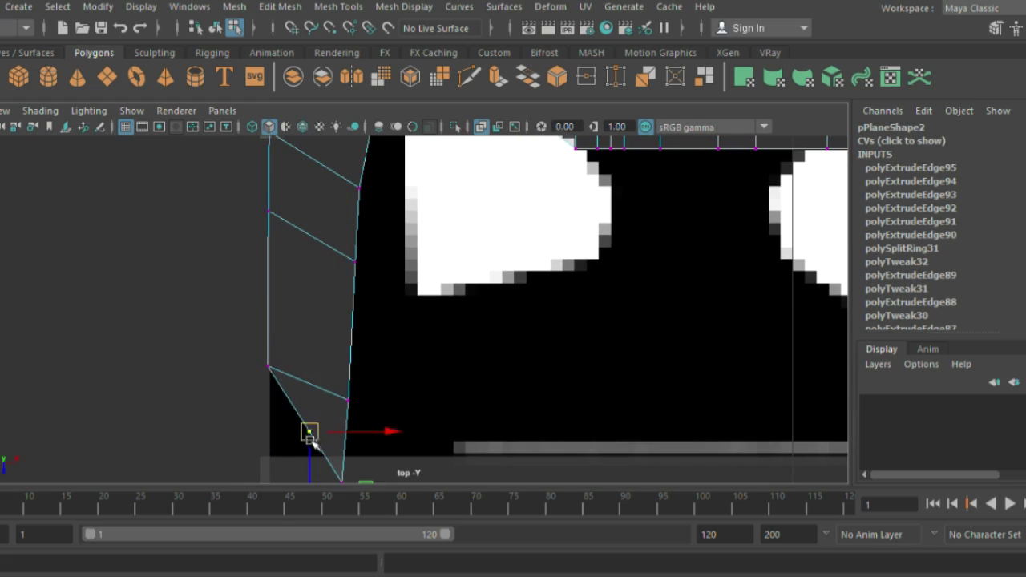
pyautogui.moveTo(309, 430); pyautogui.dragTo(268, 465)
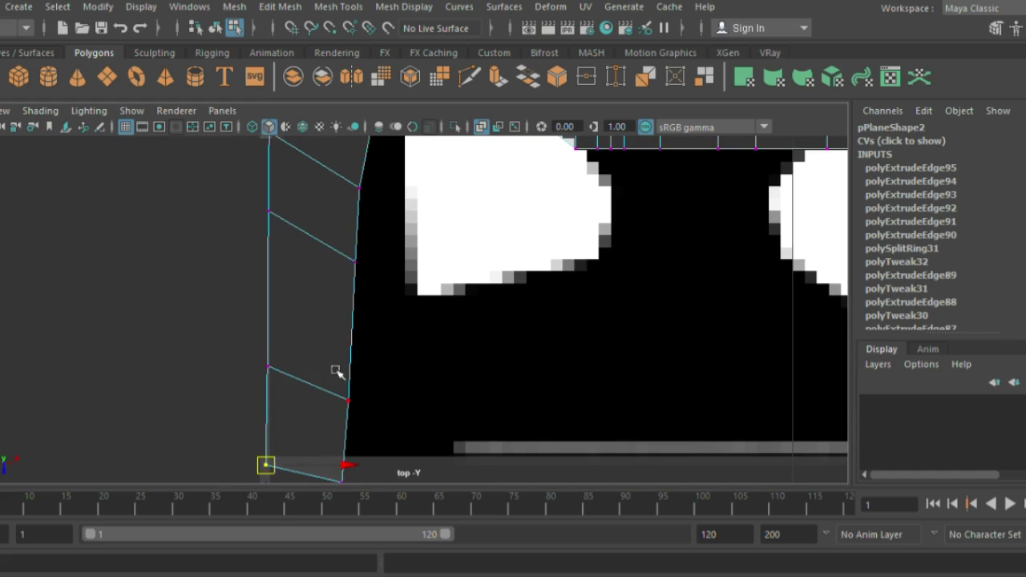
# Move the strip's inner vertices right onto the band's inner edge and the white triangle
pyautogui.moveTo(335, 370); pyautogui.dragTo(355, 483)
pyautogui.moveTo(412, 441); pyautogui.dragTo(474, 440)
pyautogui.click(354, 261)
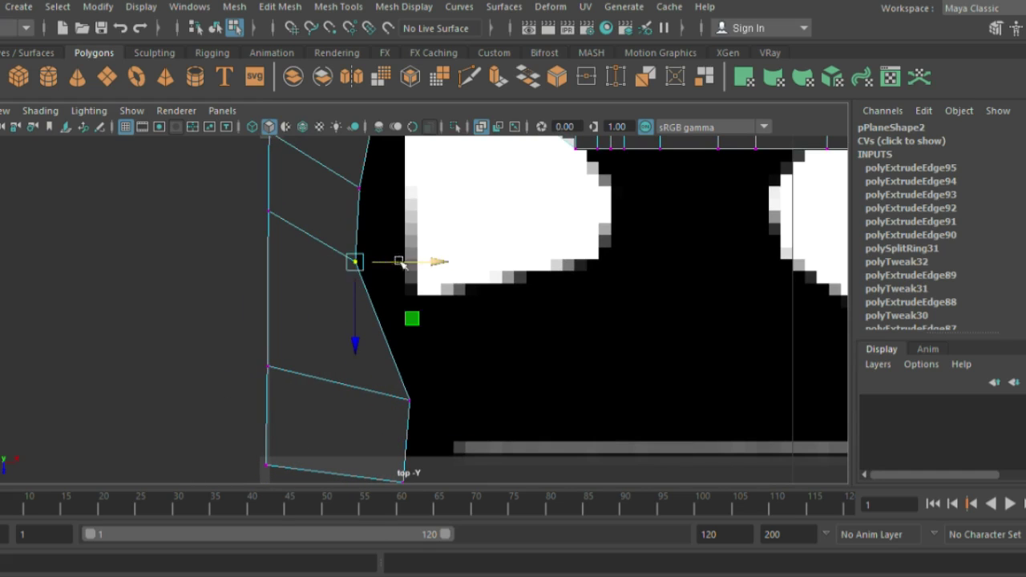
pyautogui.moveTo(401, 263); pyautogui.dragTo(457, 266)
pyautogui.keyDown('alt'); pyautogui.moveTo(382, 234); pyautogui.dragTo(378, 371, button='middle'); pyautogui.keyUp('alt')
pyautogui.click(355, 327)
pyautogui.moveTo(396, 331); pyautogui.dragTo(444, 340)
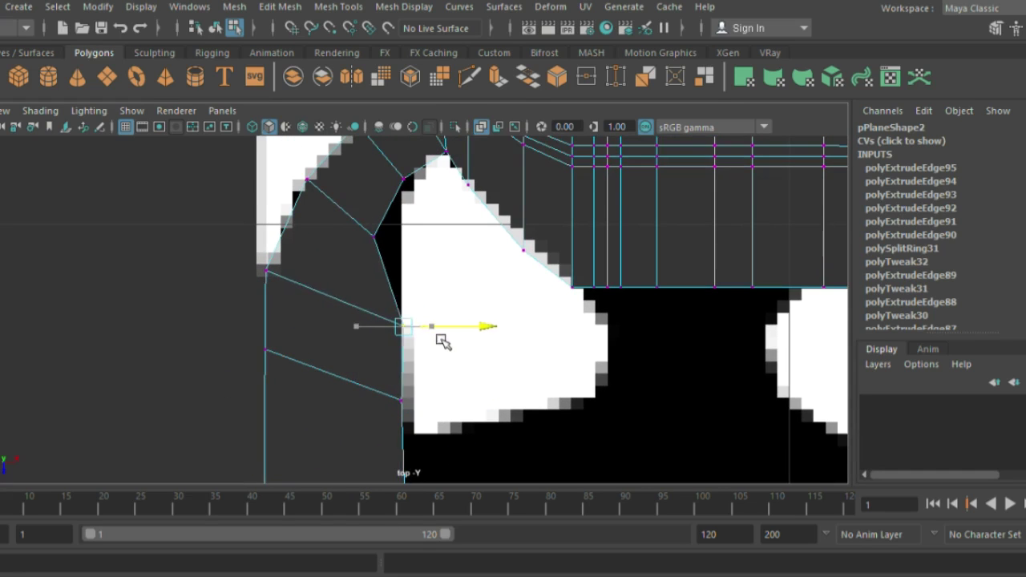
pyautogui.click(375, 237)
pyautogui.moveTo(407, 241); pyautogui.dragTo(431, 250)
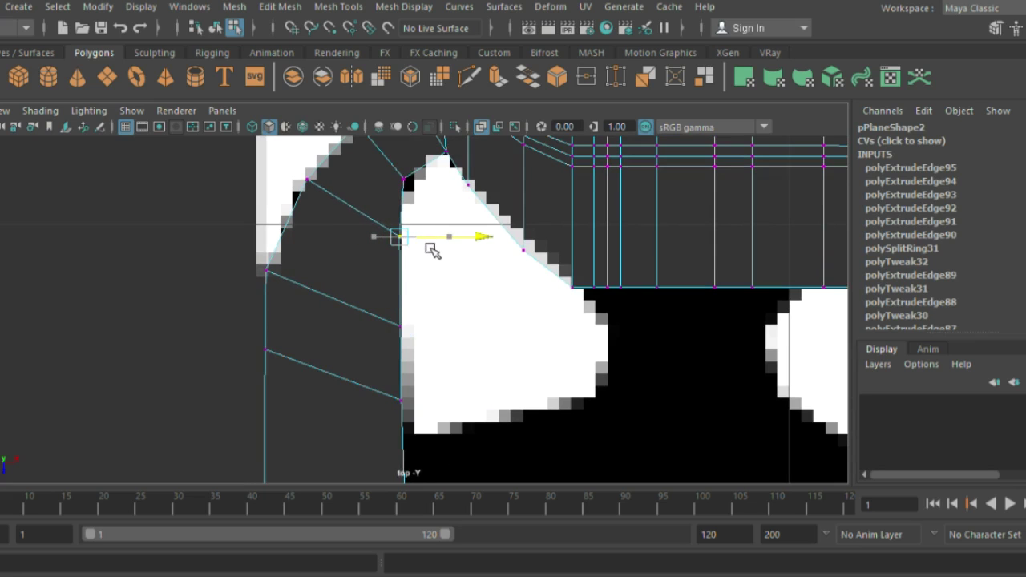
# Check the traced mesh in isolation, then return it to object mode
pyautogui.press('F8')
pyautogui.click(454, 126)
pyautogui.scroll(-5, 458, 230)
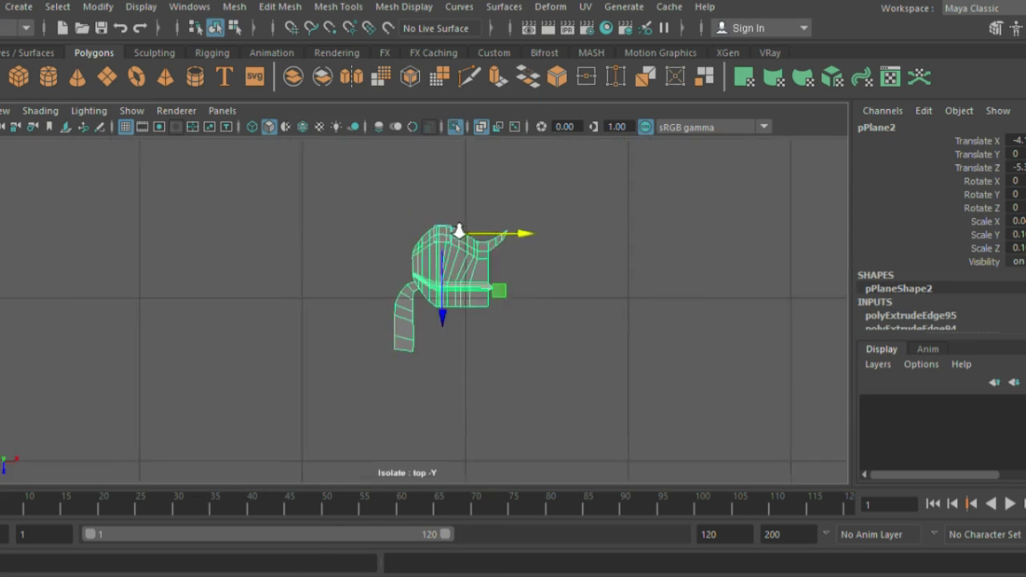
pyautogui.scroll(5, 423, 222)
pyautogui.press('F8')
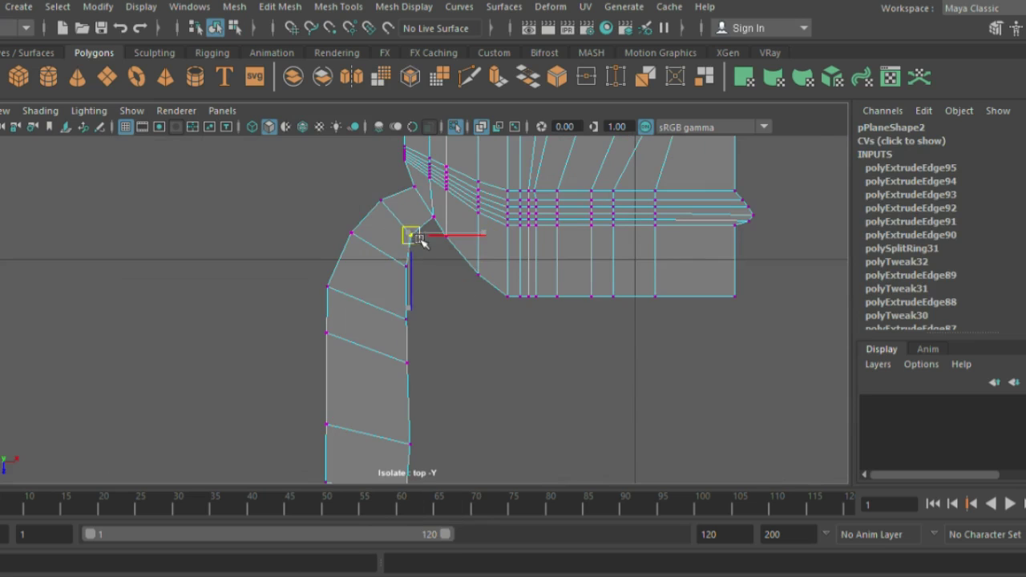
pyautogui.click(455, 128)
pyautogui.moveTo(571, 282); pyautogui.dragTo(591, 96, button='right')
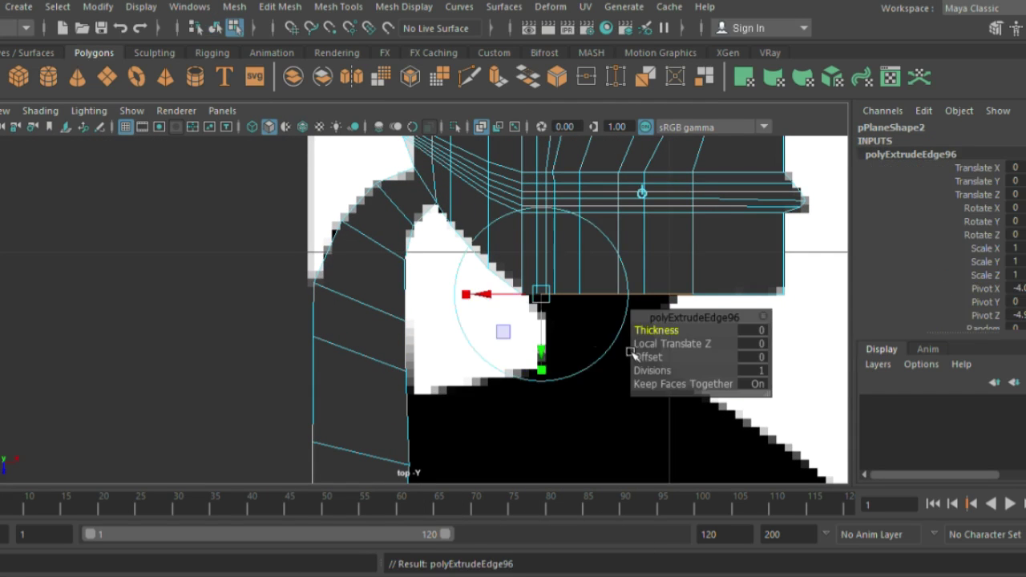
# Extrude edges down over the black silhouette, widening the new strip to the right
pyautogui.hotkey('ctrl', 'e')
pyautogui.moveTo(542, 314)
pyautogui.mouseDown()
pyautogui.moveTo(634, 299)
pyautogui.moveTo(658, 311)
pyautogui.mouseUp()
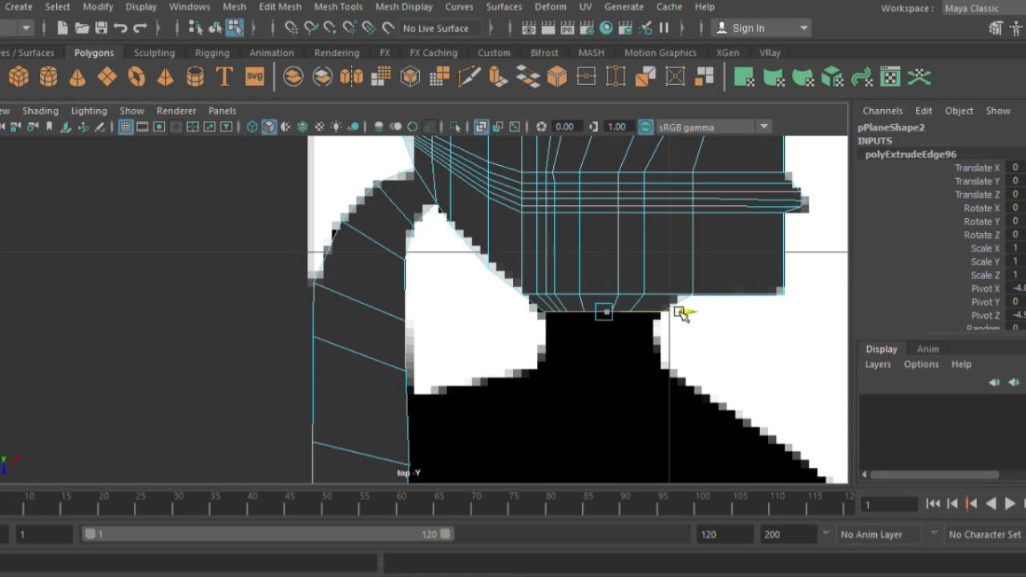
pyautogui.hotkey('ctrl', 'e')
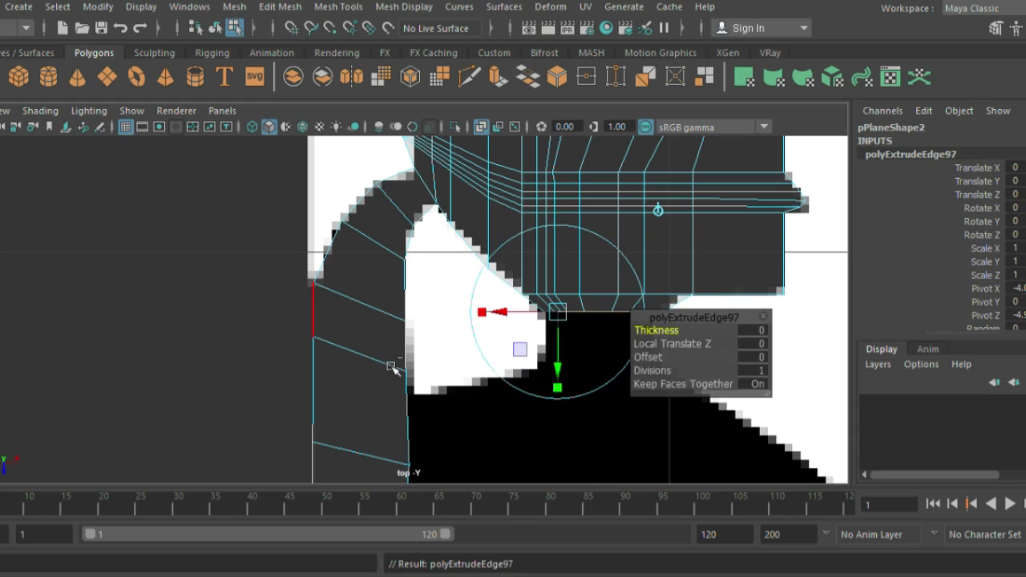
pyautogui.keyDown('alt'); pyautogui.moveTo(527, 358); pyautogui.dragTo(378, 319, button='middle'); pyautogui.keyUp('alt')
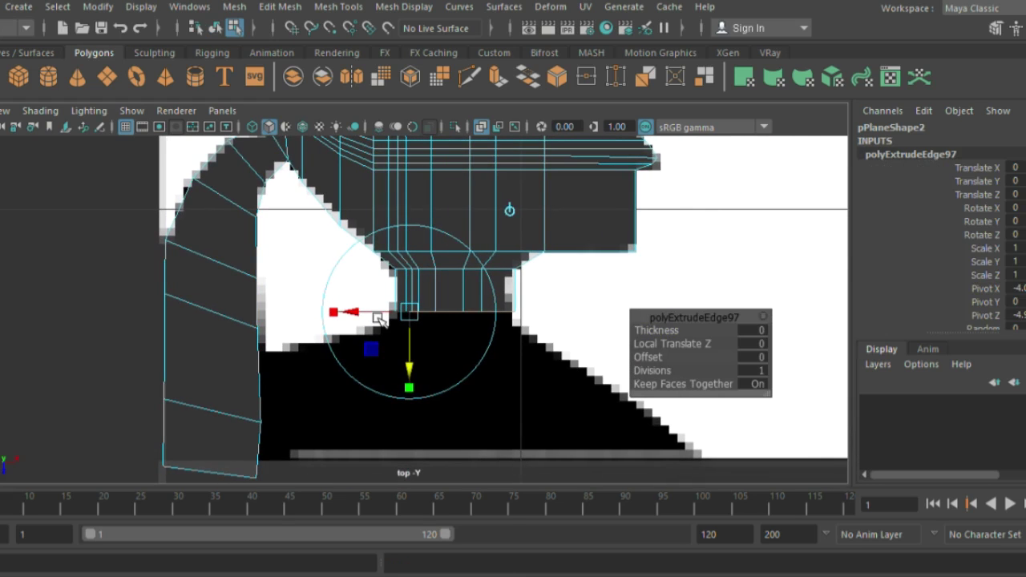
pyautogui.press('w')
pyautogui.hotkey('ctrl', 'e')
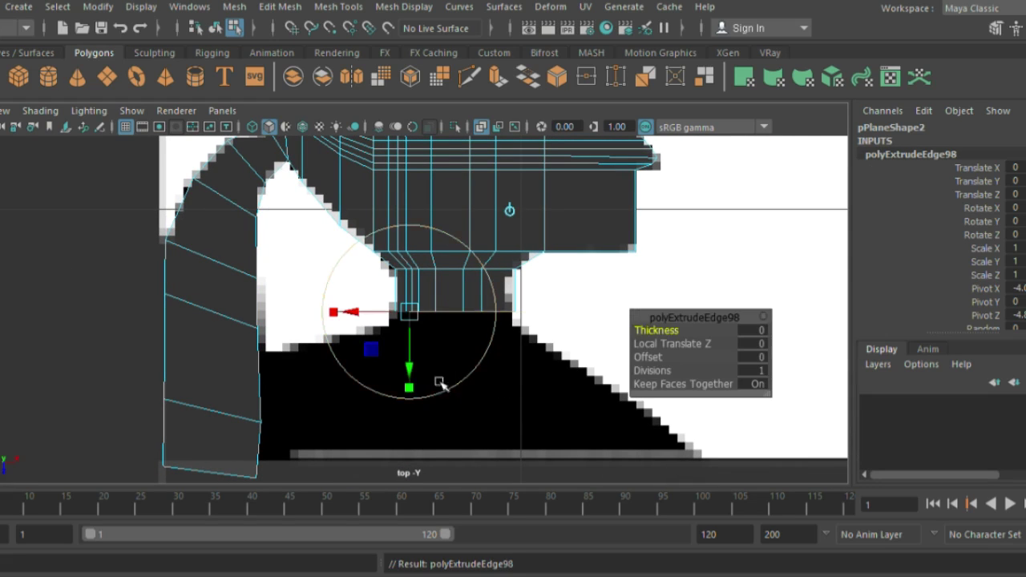
pyautogui.moveTo(407, 381); pyautogui.dragTo(408, 407)
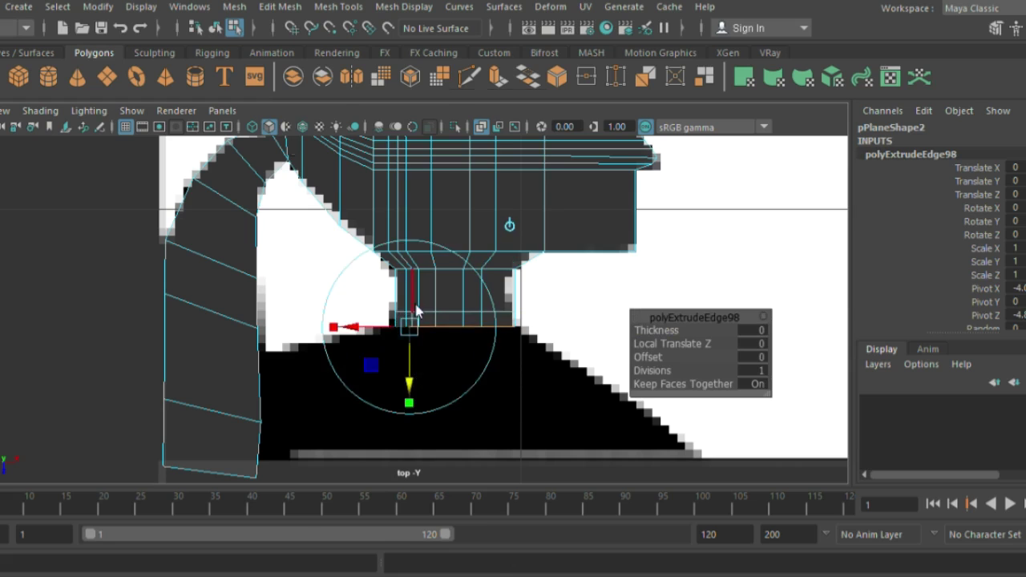
pyautogui.press('w')
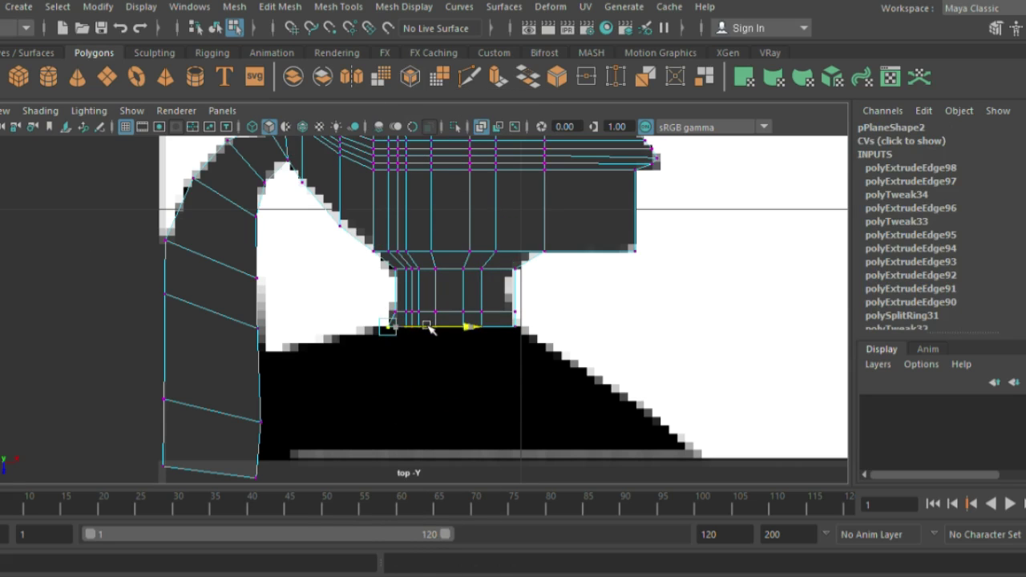
pyautogui.moveTo(430, 327); pyautogui.dragTo(422, 327)
# Chamfer the adjusted vertex and delete the unwanted leftover vertices
pyautogui.moveTo(447, 136); pyautogui.dragTo(453, 128, button='right')
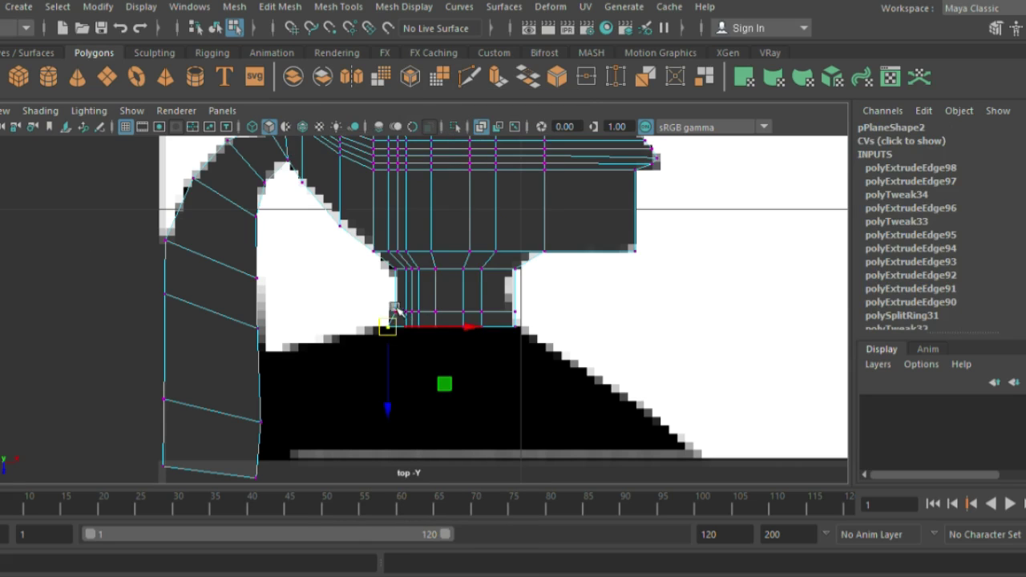
pyautogui.click(557, 77)
pyautogui.hotkey('ctrl', 'z')
pyautogui.hotkey('ctrl', 'z')
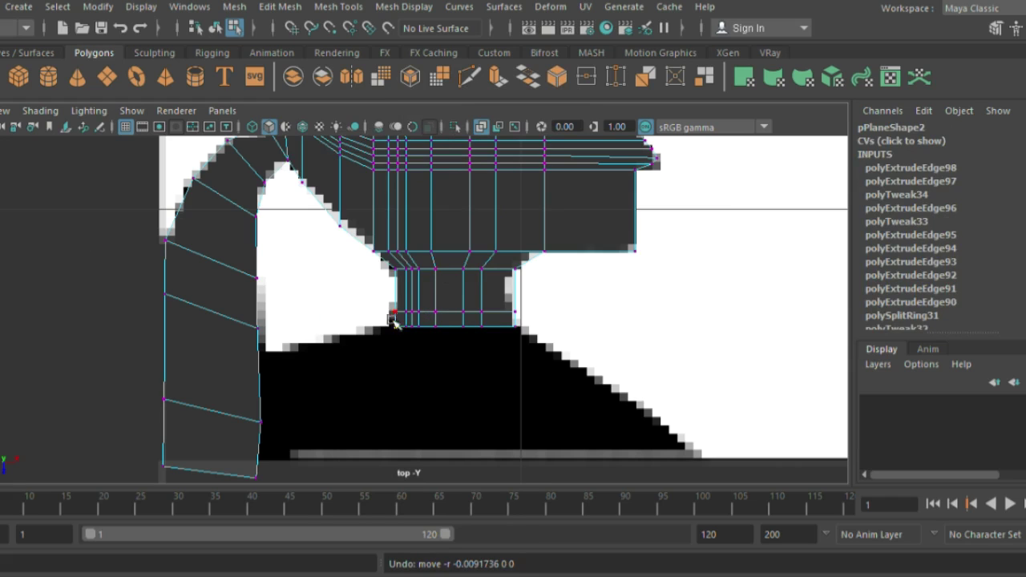
pyautogui.moveTo(424, 327); pyautogui.dragTo(417, 329)
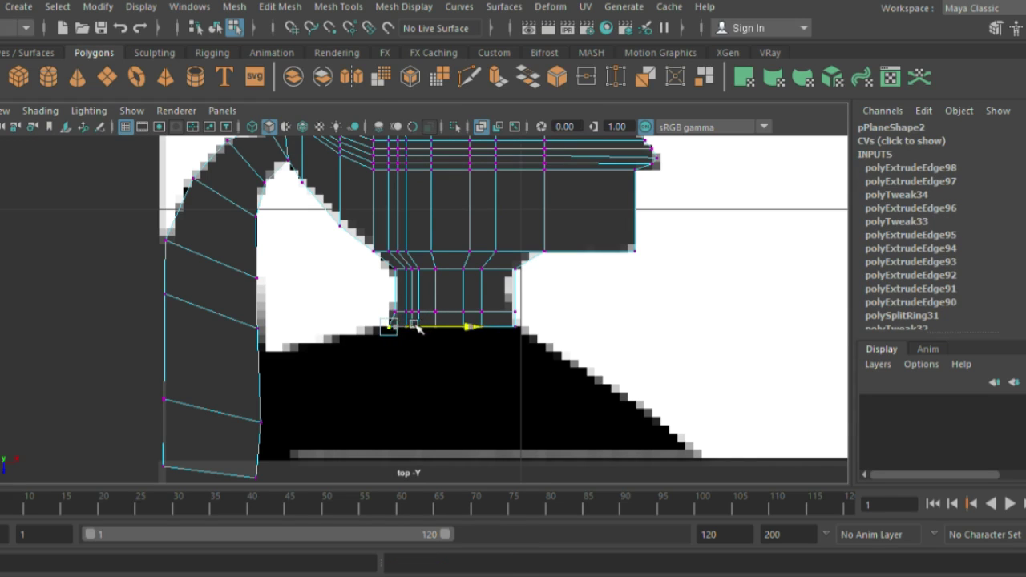
pyautogui.click(557, 77)
pyautogui.press('Delete')
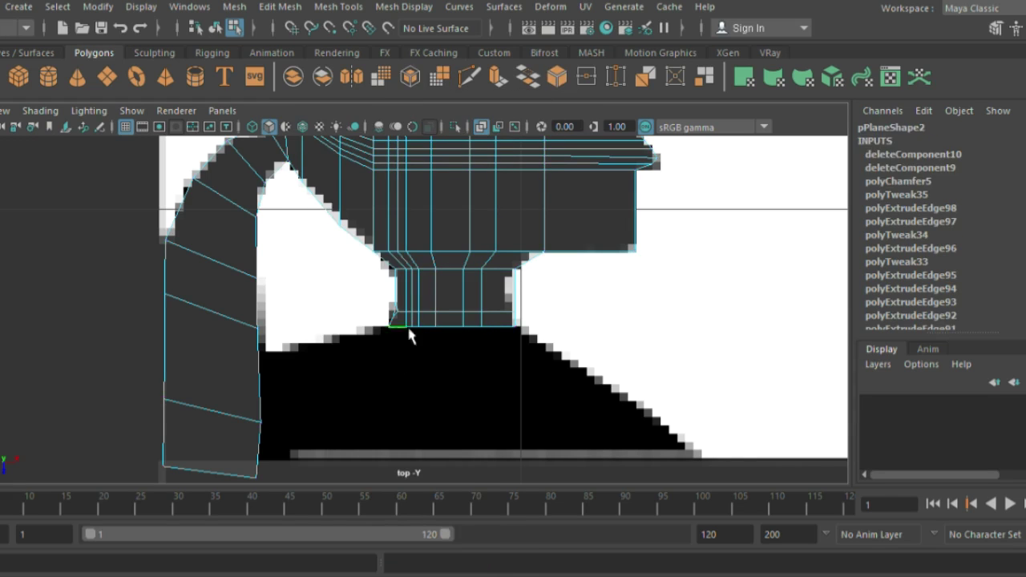
# Extrude the bottom edge twice down to the silhouette's base and scale it wider
pyautogui.press('w')
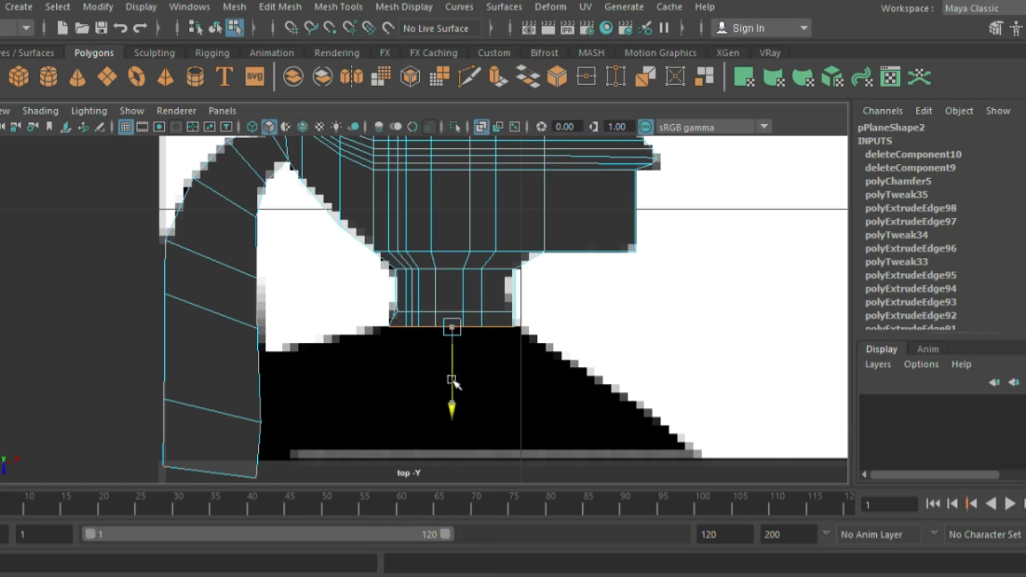
pyautogui.hotkey('ctrl', 'e')
pyautogui.moveTo(409, 401); pyautogui.dragTo(409, 463)
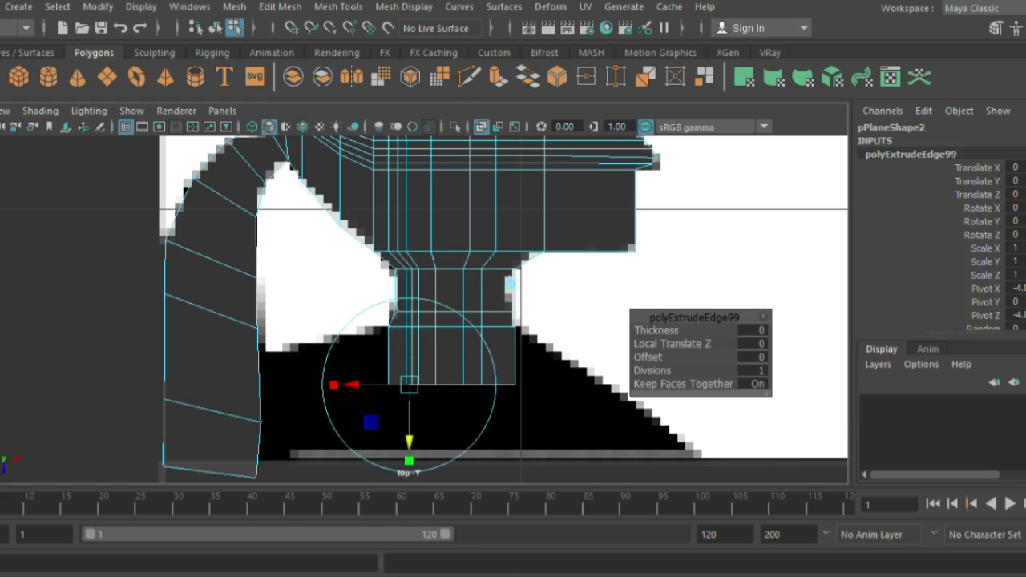
pyautogui.moveTo(452, 390); pyautogui.dragTo(597, 417)
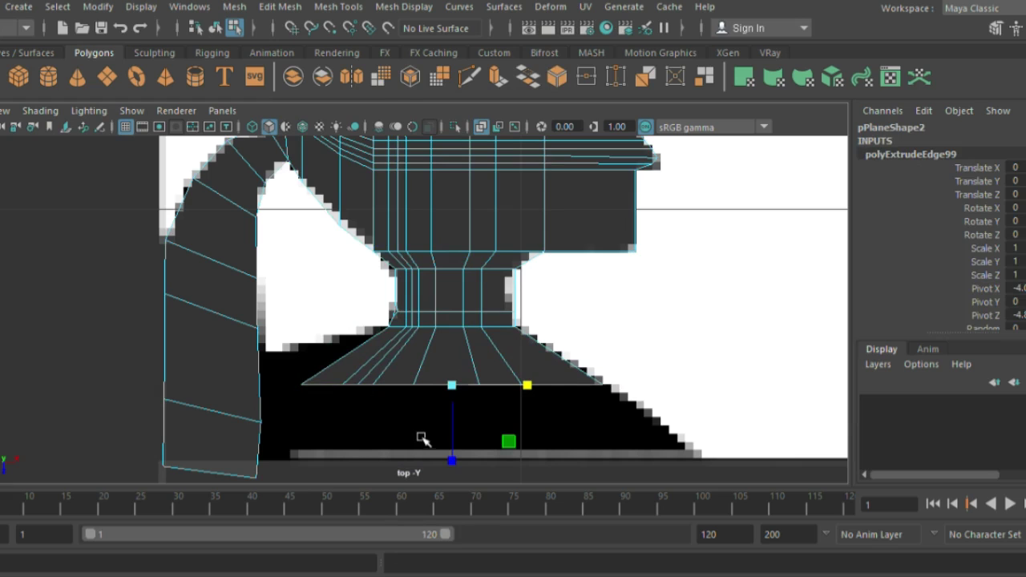
pyautogui.hotkey('ctrl', 'e')
pyautogui.moveTo(350, 437); pyautogui.dragTo(381, 509)
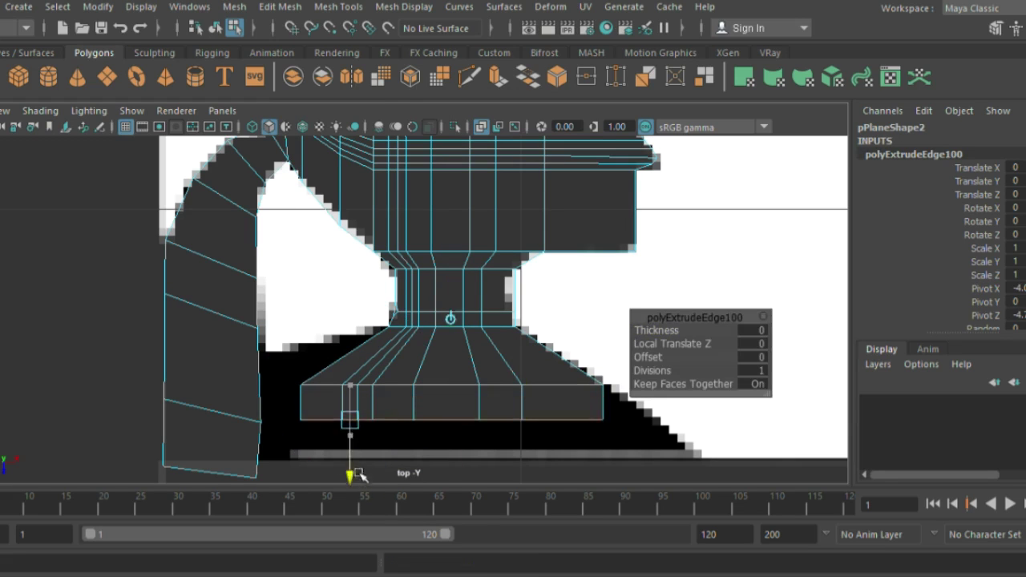
pyautogui.press('e')
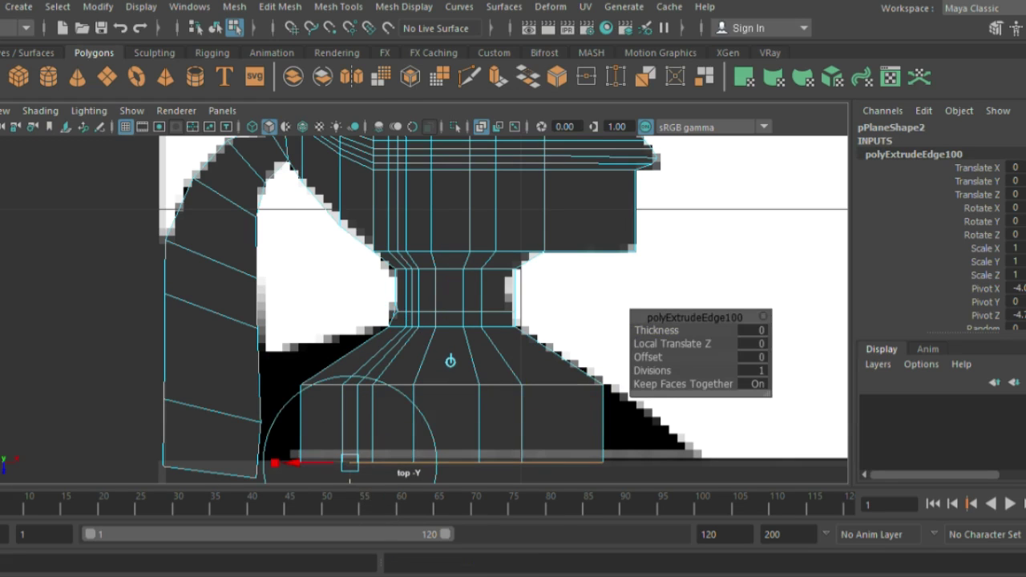
pyautogui.press('r')
pyautogui.moveTo(490, 470); pyautogui.dragTo(550, 488)
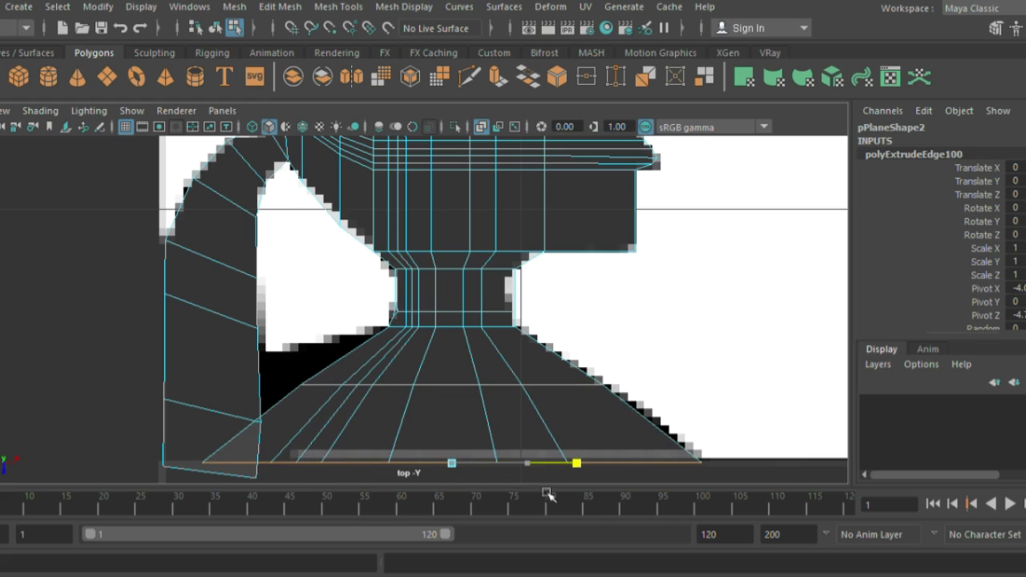
# Adjust the lower vertices to cover the black triangle and silhouette corners
pyautogui.moveTo(313, 398); pyautogui.dragTo(265, 370, button='right')
pyautogui.click(202, 462)
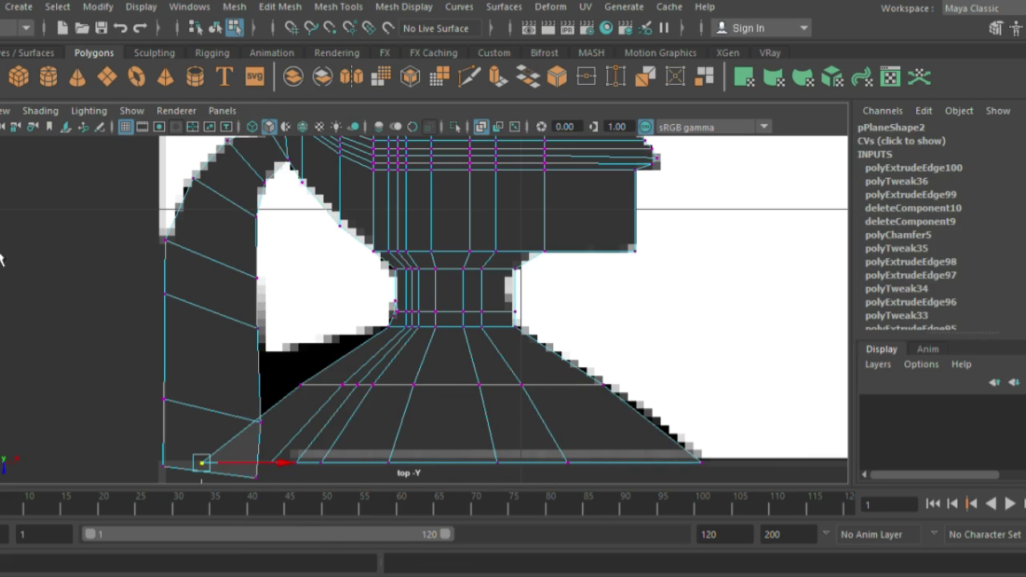
pyautogui.moveTo(272, 463); pyautogui.dragTo(327, 478)
pyautogui.click(301, 385)
pyautogui.moveTo(300, 384); pyautogui.dragTo(258, 352)
pyautogui.click(597, 378)
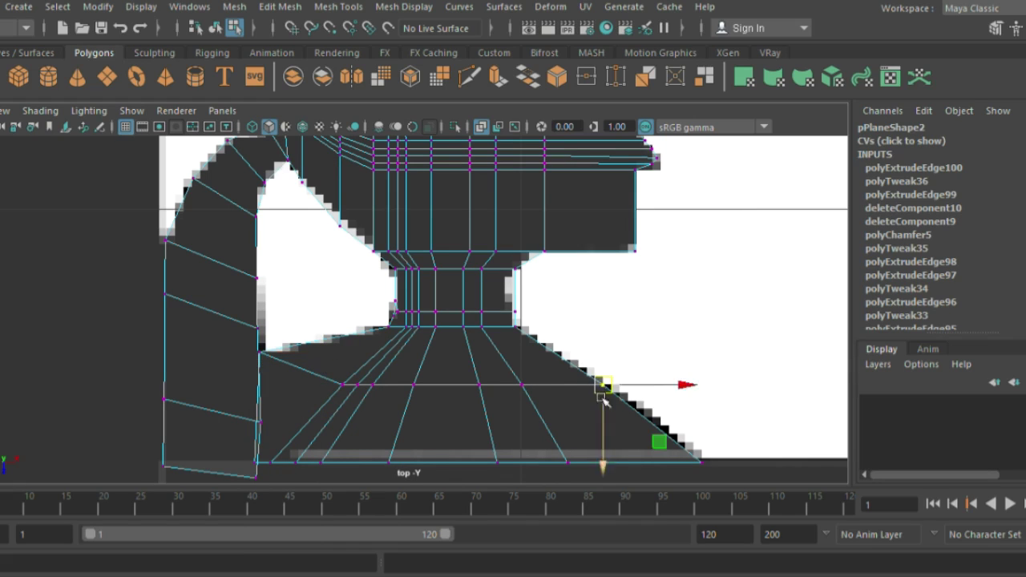
pyautogui.moveTo(532, 132); pyautogui.dragTo(553, 98, button='right')
# Clear the selection and show the reference image and all objects again
pyautogui.click(456, 125)
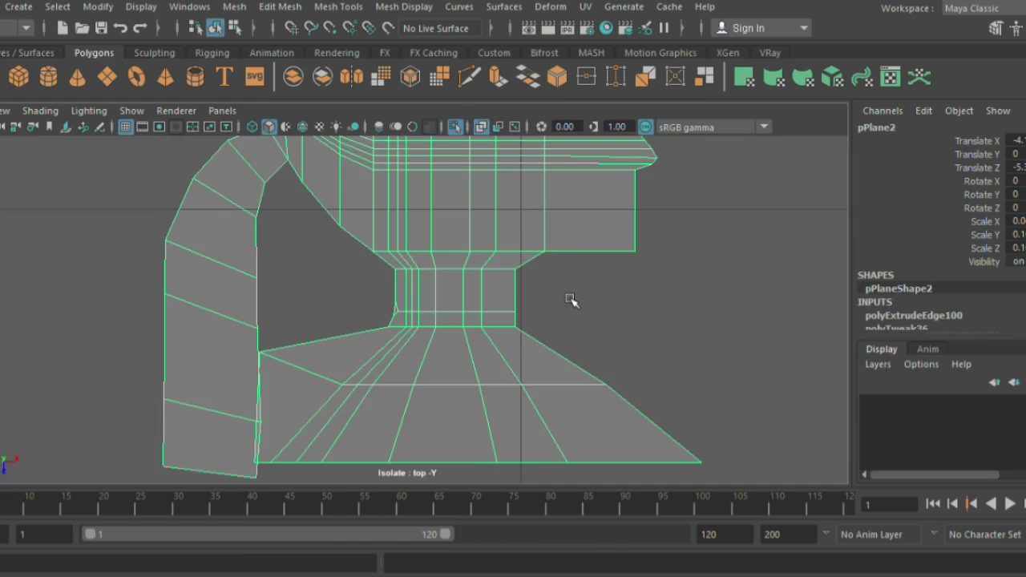
pyautogui.click(696, 321)
pyautogui.click(481, 130)
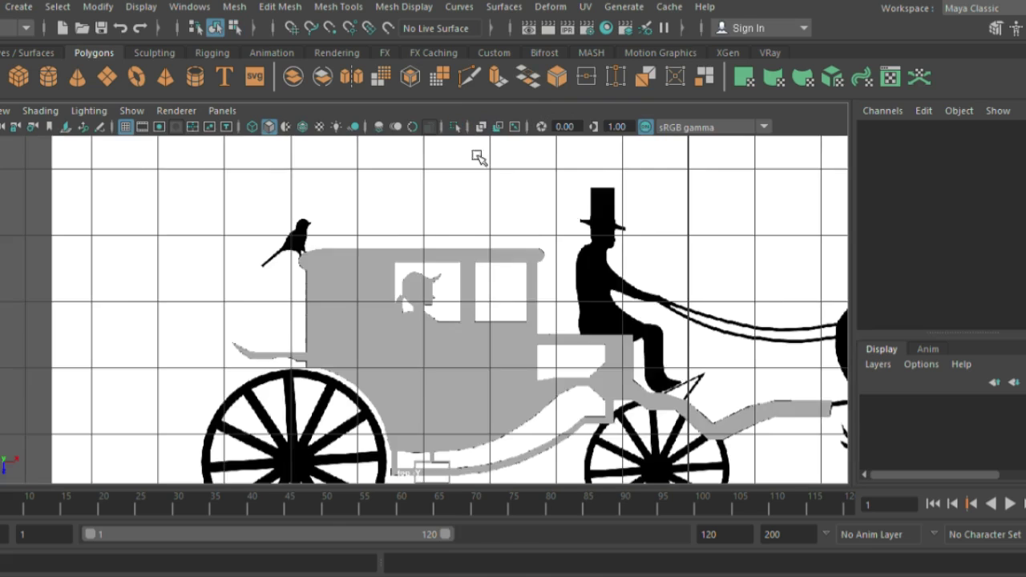
pyautogui.scroll(1, 329, 347)
pyautogui.scroll(1, 329, 347)
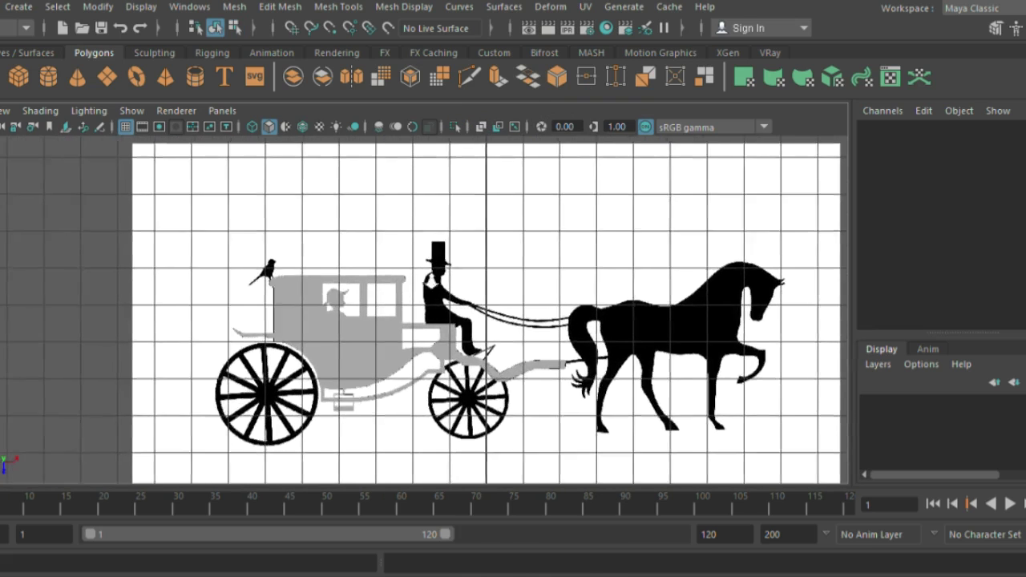
pyautogui.scroll(2, 328, 347)
pyautogui.scroll(1, 329, 347)
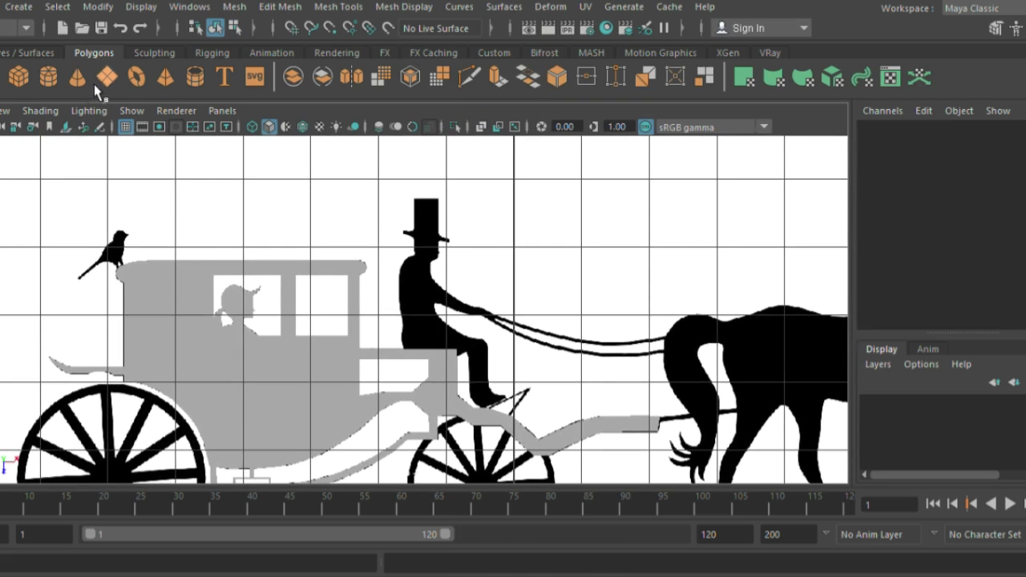
# Create a new polygon plane and move it up onto the carriage
pyautogui.click(595, 393)
pyautogui.scroll(-3, 545, 416)
pyautogui.scroll(-1, 460, 467)
pyautogui.scroll(-1, 451, 439)
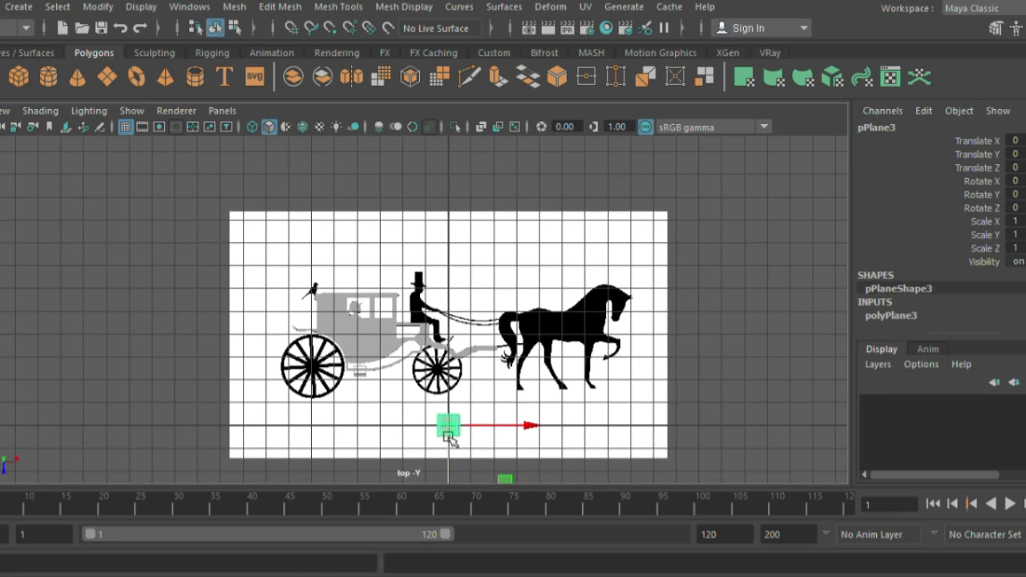
pyautogui.moveTo(449, 439); pyautogui.dragTo(433, 297)
# Give the new plane 1×1 subdivisions, scale it to 0.4 and place it on the hat top
pyautogui.press('f')
pyautogui.click(890, 315)
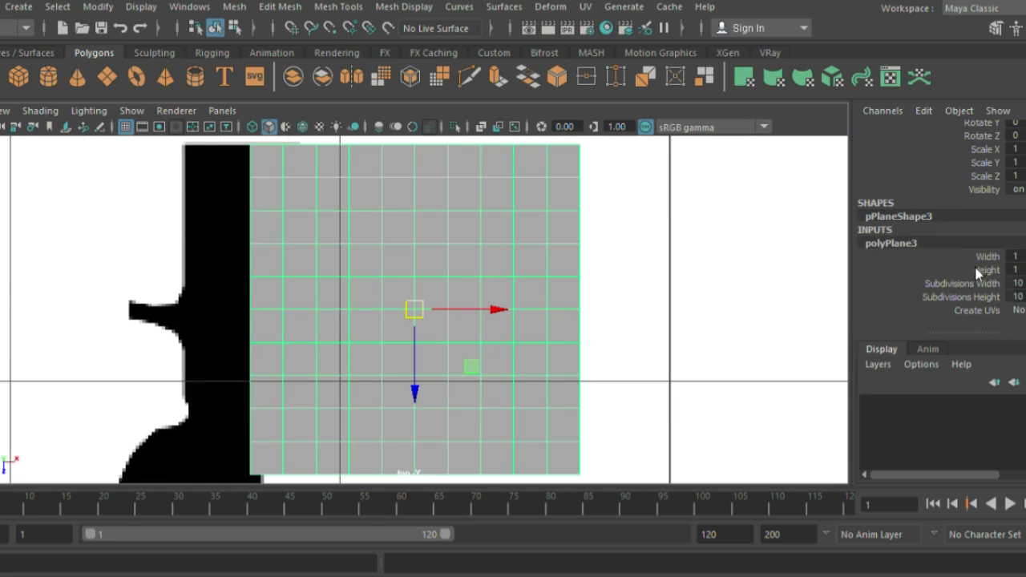
pyautogui.click(961, 283)
pyautogui.moveTo(497, 349); pyautogui.dragTo(432, 349, button='middle')
pyautogui.click(933, 297)
pyautogui.moveTo(529, 401); pyautogui.dragTo(481, 401, button='middle')
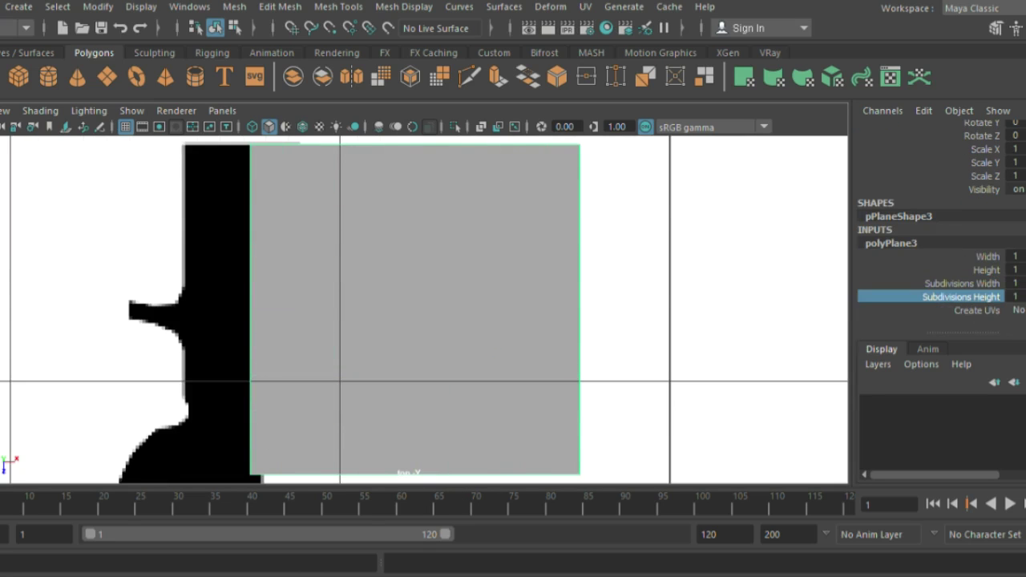
pyautogui.press('r')
pyautogui.moveTo(390, 314)
pyautogui.mouseDown()
pyautogui.moveTo(328, 332)
pyautogui.moveTo(32, 228)
pyautogui.mouseUp()
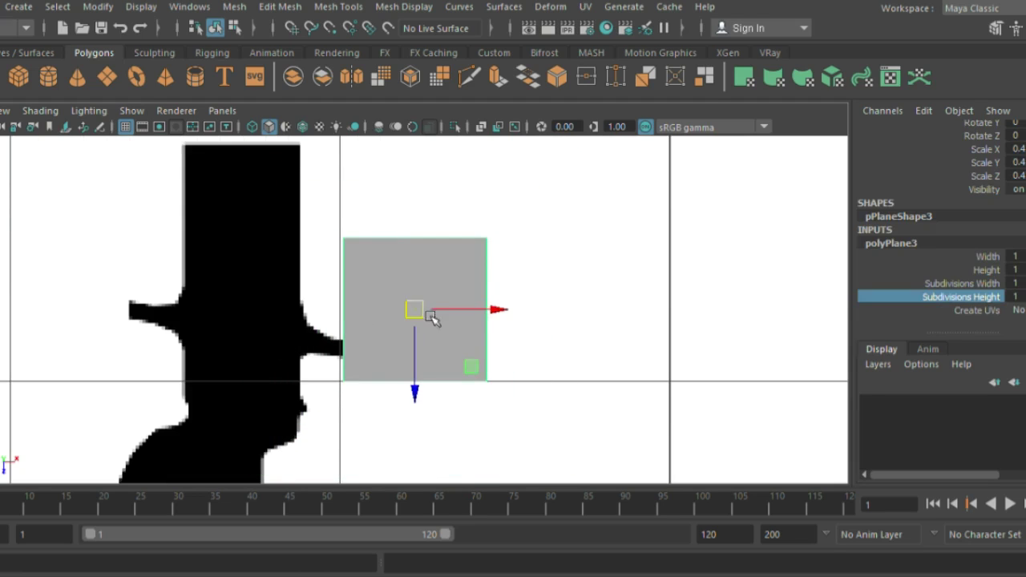
pyautogui.moveTo(431, 318); pyautogui.dragTo(238, 224)
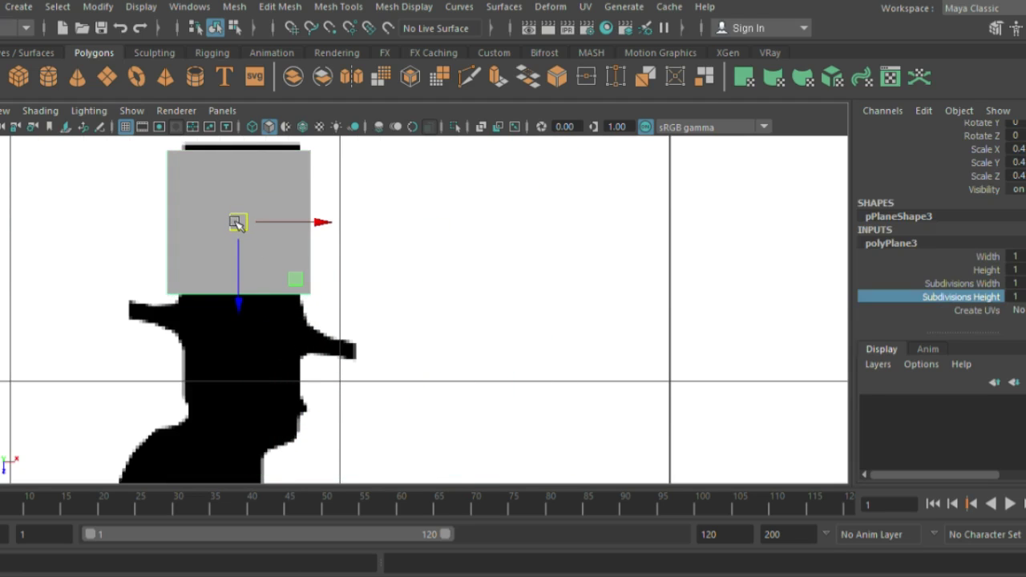
# Narrow the plane to the hat's width and align it with the hat's top
pyautogui.press('f')
pyautogui.press('r')
pyautogui.moveTo(488, 310)
pyautogui.mouseDown()
pyautogui.moveTo(474, 311)
pyautogui.moveTo(499, 313)
pyautogui.mouseUp()
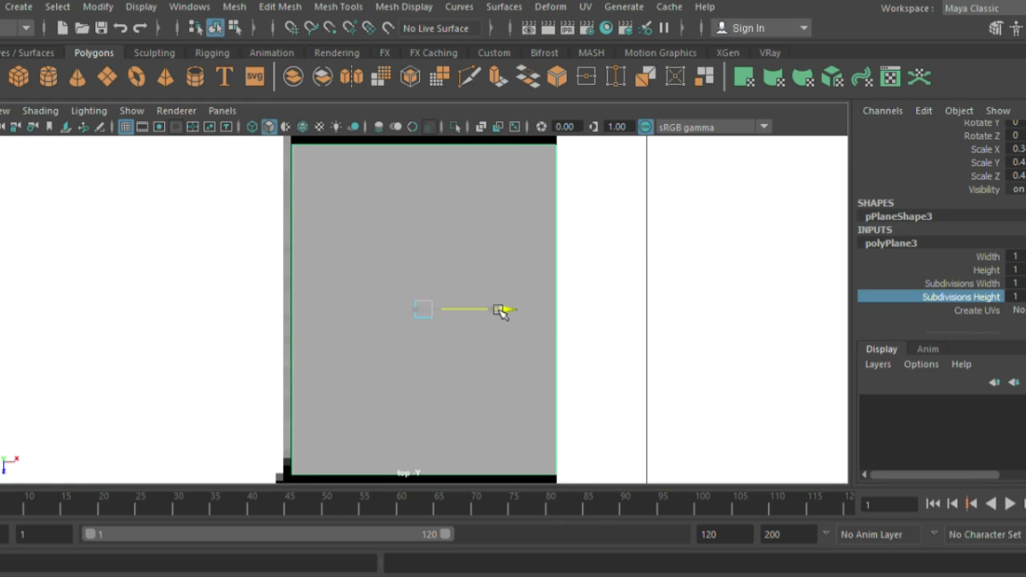
pyautogui.scroll(-3, 505, 321)
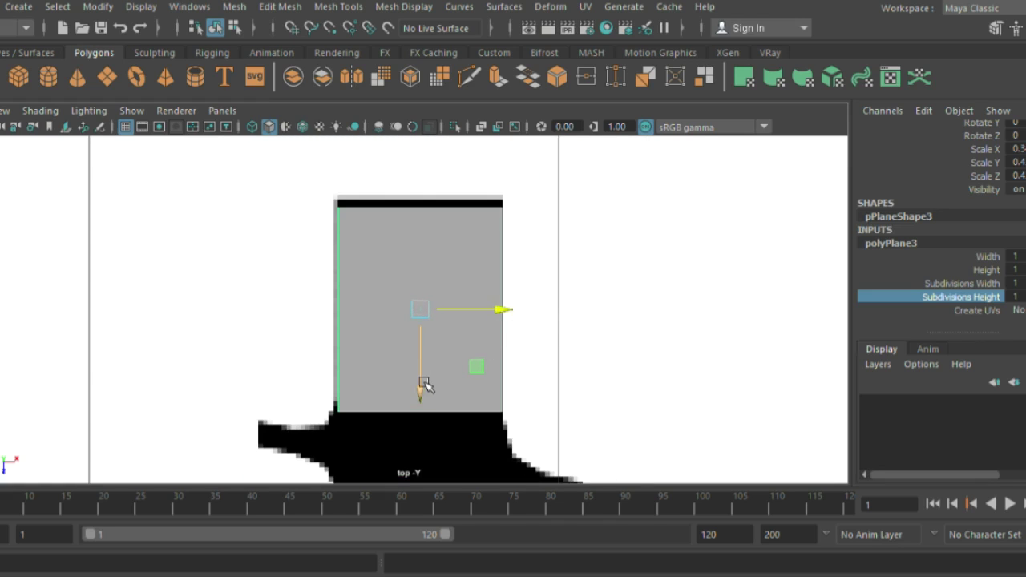
pyautogui.moveTo(425, 386); pyautogui.dragTo(422, 375)
# Move the plane's bottom edge to the brim and extrude it down over the silhouette
pyautogui.moveTo(422, 375); pyautogui.dragTo(419, 76, button='right')
pyautogui.click(420, 410)
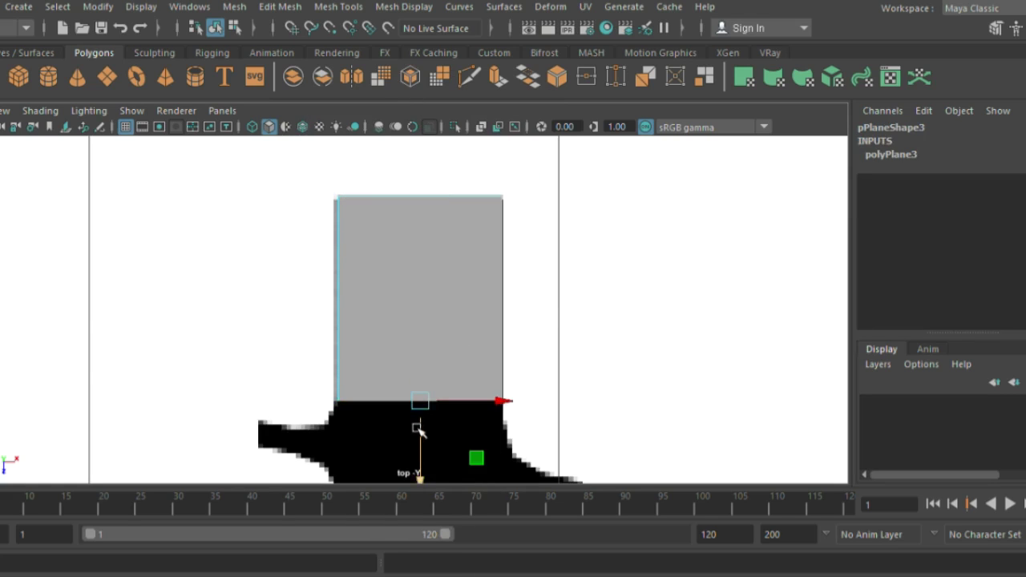
pyautogui.moveTo(418, 430); pyautogui.dragTo(418, 447)
pyautogui.keyDown('alt'); pyautogui.moveTo(417, 447); pyautogui.dragTo(404, 354, button='middle'); pyautogui.keyUp('alt')
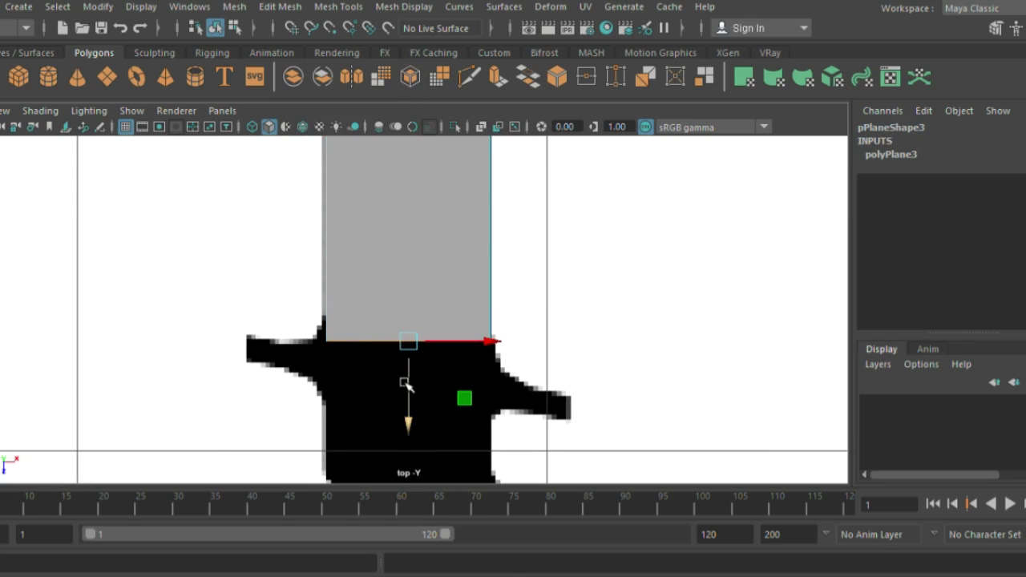
pyautogui.hotkey('ctrl', 'e')
pyautogui.moveTo(407, 392); pyautogui.dragTo(408, 454)
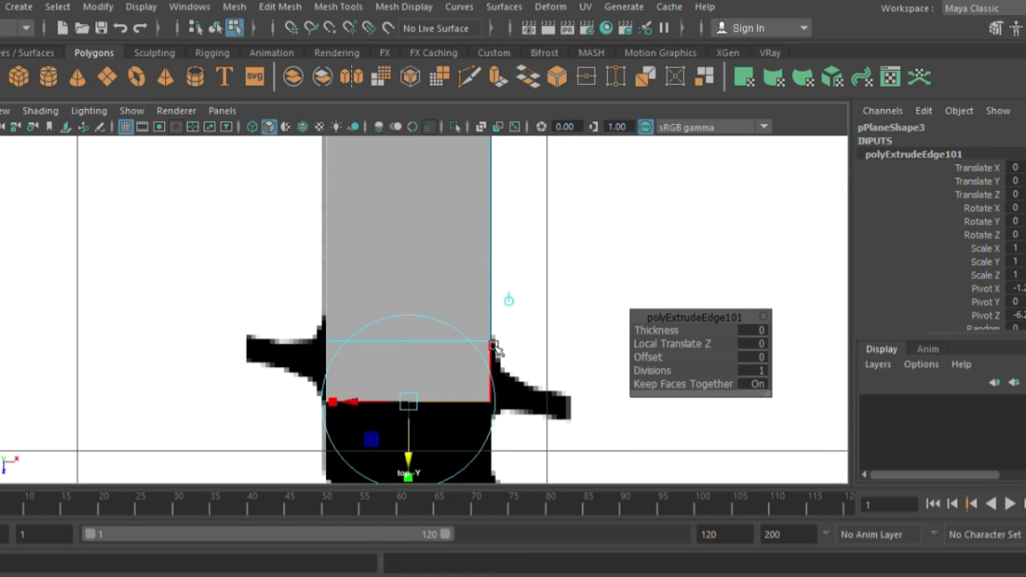
# Lower the right-hand vertices so the bottom edge tilts downward to the right
pyautogui.moveTo(460, 152); pyautogui.dragTo(510, 131, button='right')
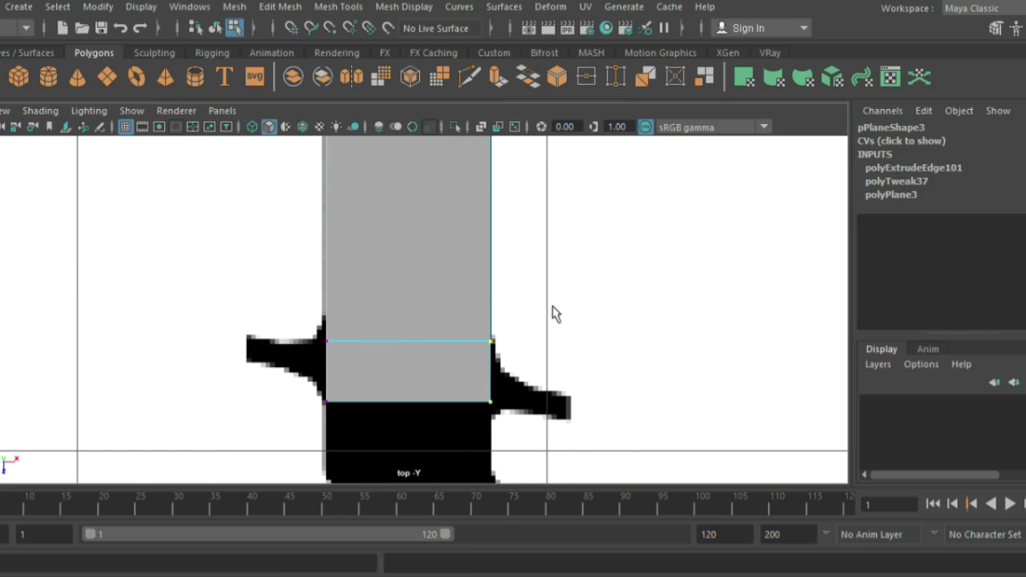
pyautogui.press('w')
pyautogui.moveTo(352, 391); pyautogui.dragTo(353, 409, button='middle')
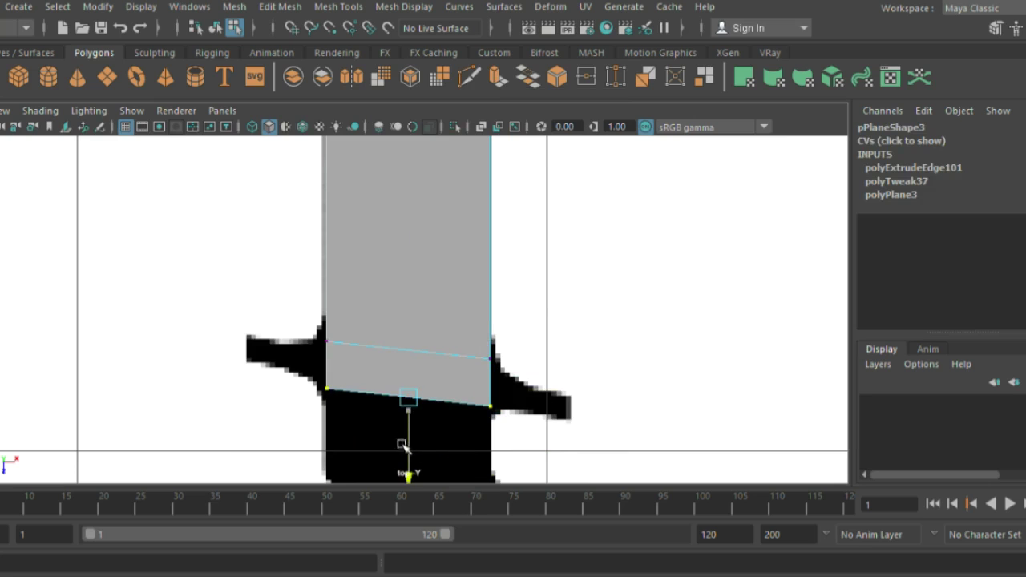
pyautogui.moveTo(340, 124); pyautogui.dragTo(319, 160, button='right')
pyautogui.click(325, 362)
# Extrude the left and right edges outward to form the brim tips
pyautogui.hotkey('ctrl', 'e')
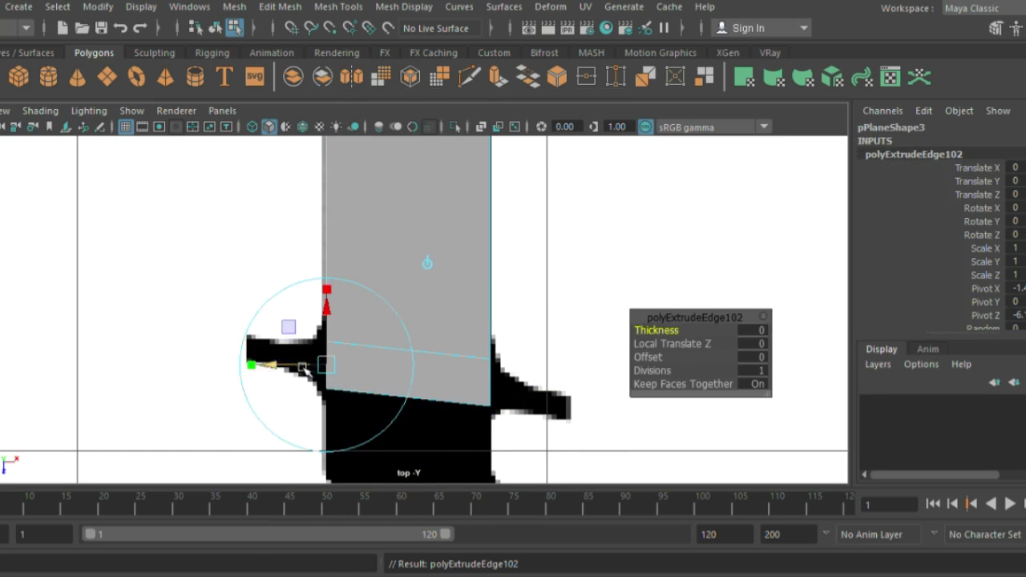
pyautogui.moveTo(304, 377); pyautogui.dragTo(232, 380)
pyautogui.click(255, 365)
pyautogui.moveTo(246, 341); pyautogui.dragTo(244, 331)
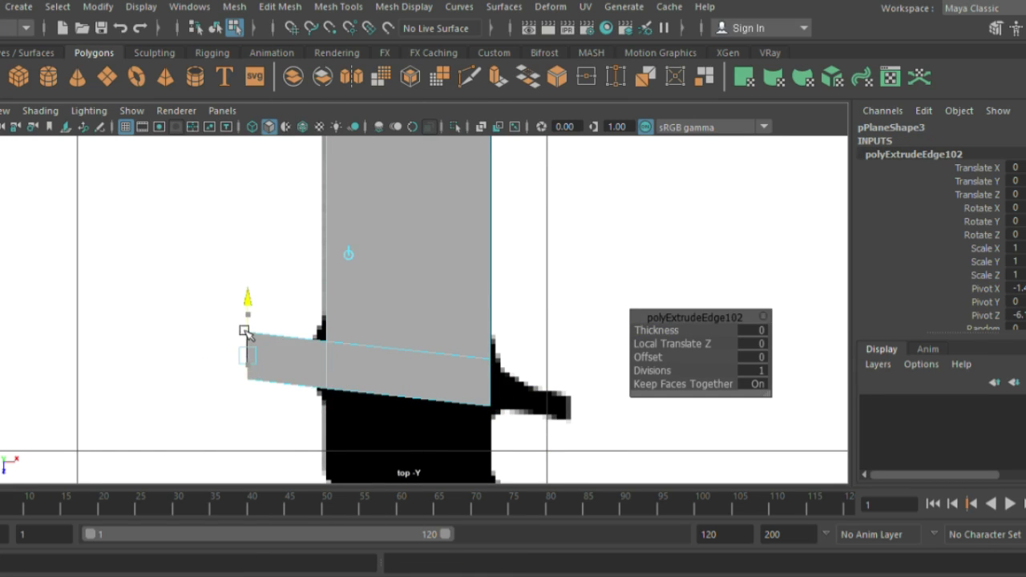
pyautogui.click(492, 383)
pyautogui.hotkey('ctrl', 'e')
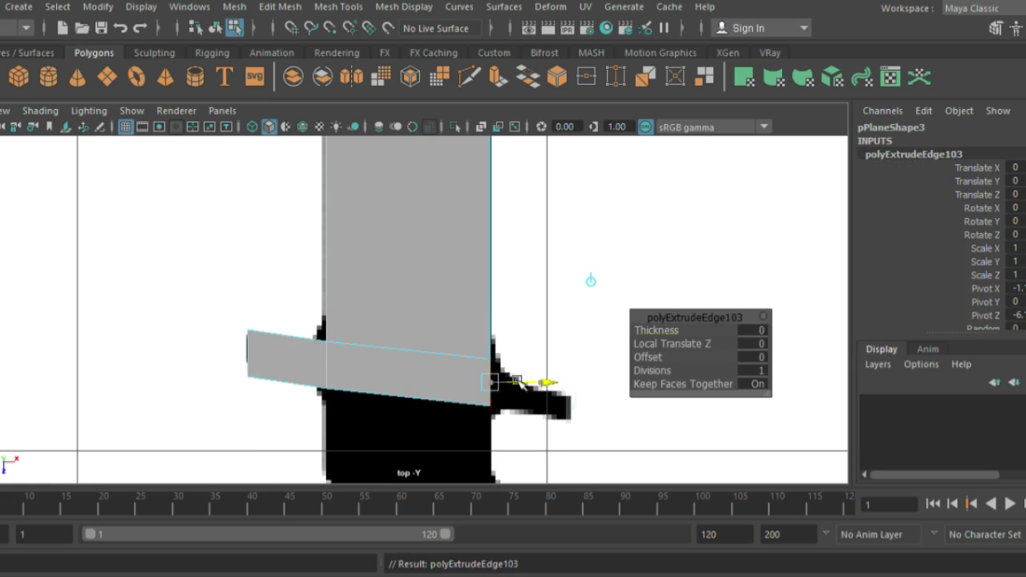
pyautogui.moveTo(513, 383)
pyautogui.mouseDown()
pyautogui.moveTo(592, 399)
pyautogui.moveTo(574, 422)
pyautogui.mouseUp()
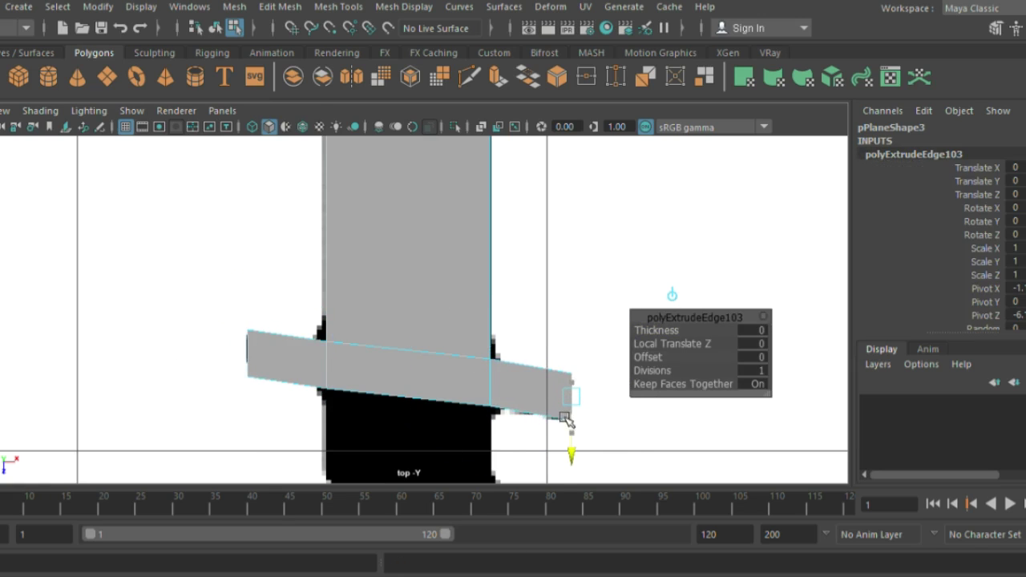
# Preview the whole hat plane as a smoothed mesh, then turn the preview off
pyautogui.moveTo(408, 144); pyautogui.dragTo(473, 98, button='right')
pyautogui.click(469, 377)
pyautogui.click(454, 363)
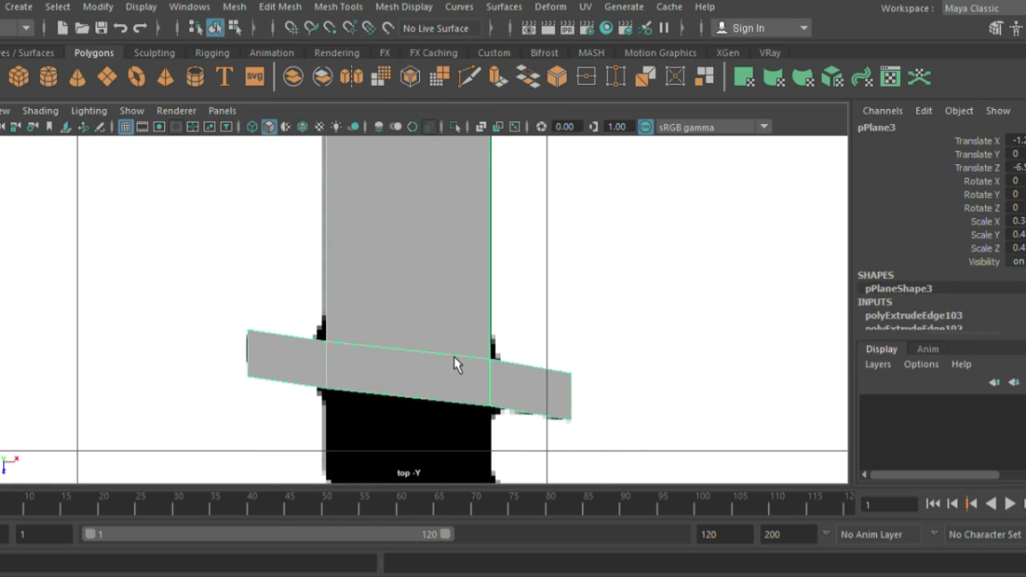
pyautogui.press('3')
pyautogui.press('1')
# Chamfer the brim-to-crown corner vertices at width 0.25 and delete the leftovers
pyautogui.moveTo(373, 141); pyautogui.dragTo(426, 145, button='right')
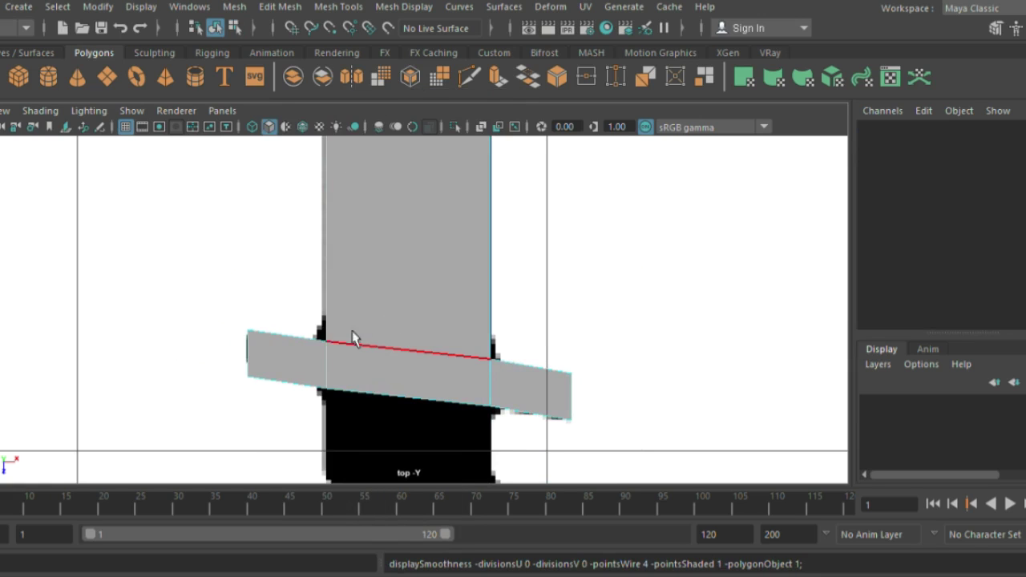
pyautogui.moveTo(325, 137); pyautogui.dragTo(252, 121, button='right')
pyautogui.click(335, 333)
pyautogui.click(556, 77)
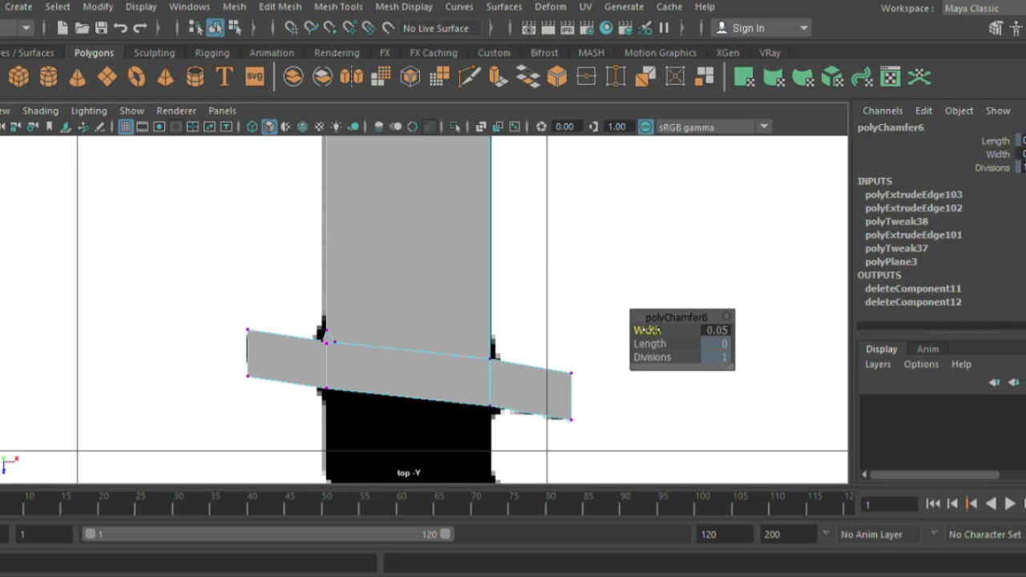
pyautogui.click(494, 377)
pyautogui.click(556, 77)
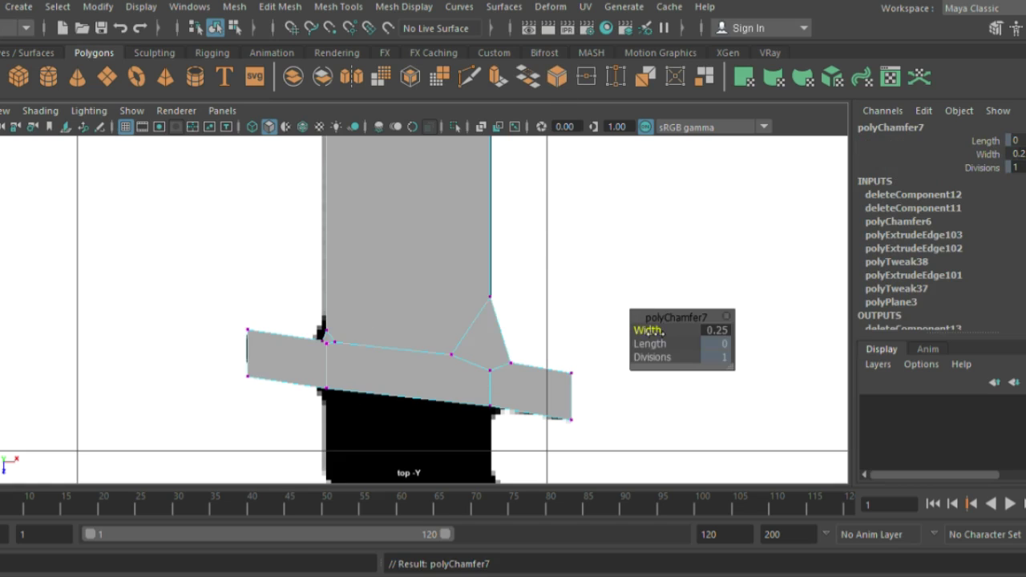
pyautogui.press('Delete')
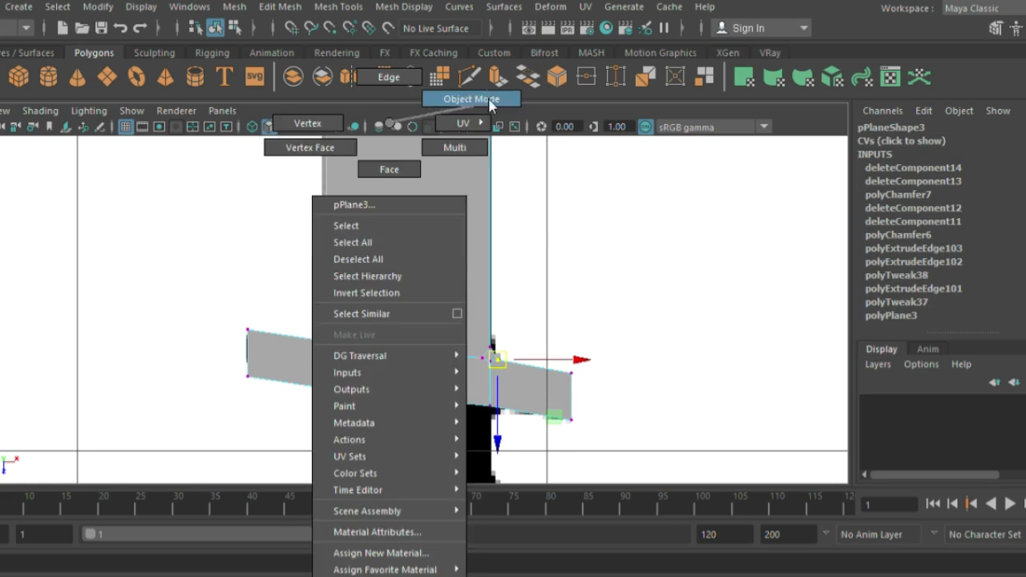
# Return to object mode, select the hat plane pPlane3 and preview it smoothed with 3
pyautogui.moveTo(401, 144); pyautogui.dragTo(481, 100, button='right')
pyautogui.click(437, 341)
pyautogui.scroll(-3, 467, 380)
pyautogui.scroll(2, 467, 380)
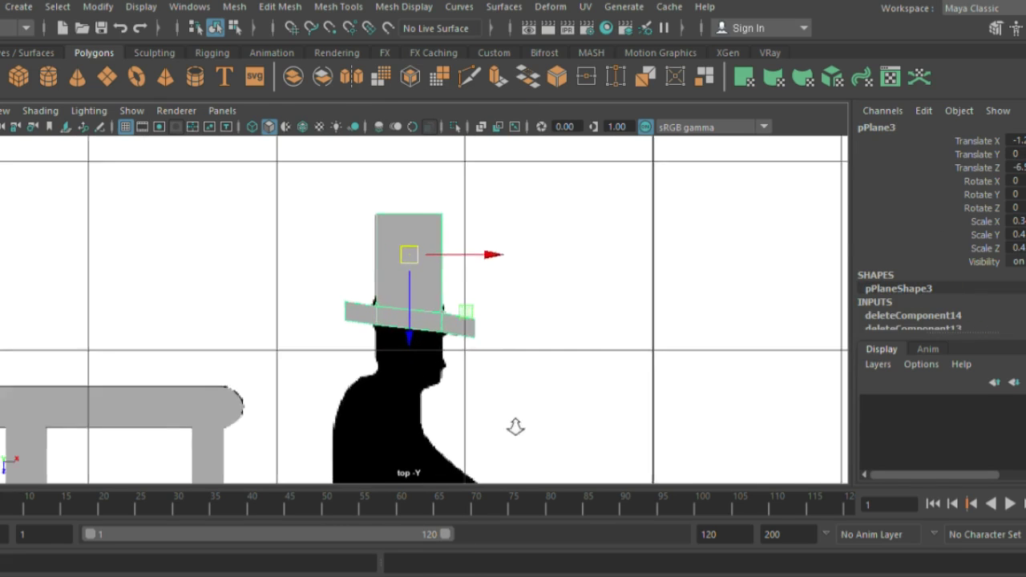
pyautogui.scroll(2, 515, 424)
pyautogui.press('3')
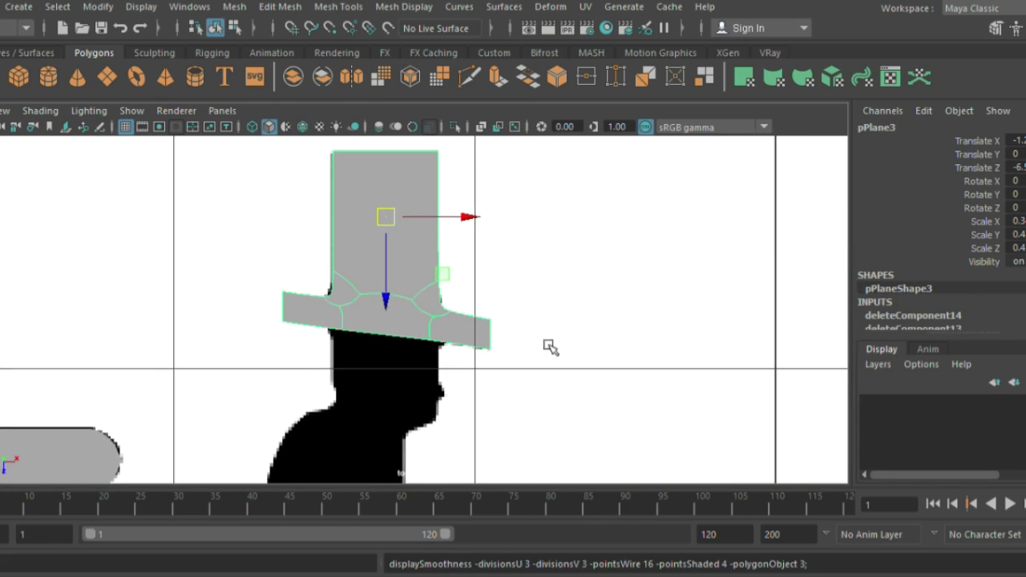
pyautogui.click(550, 346)
# Move the left and right brim corner vertices along Y so the brim tips droop slightly
pyautogui.click(472, 340)
pyautogui.moveTo(465, 343); pyautogui.dragTo(495, 264, button='right')
pyautogui.click(490, 335)
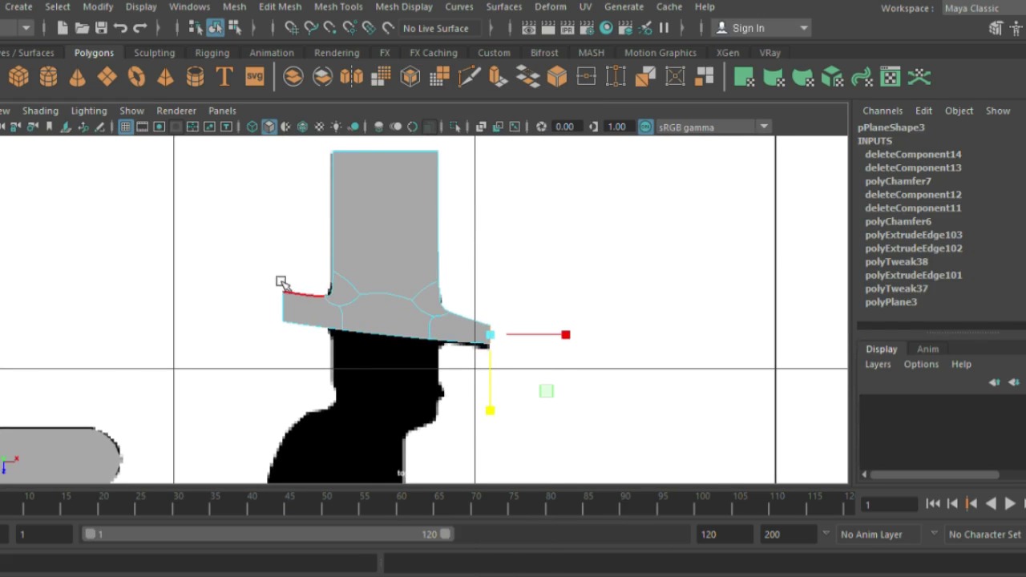
pyautogui.click(282, 306)
pyautogui.click(282, 329)
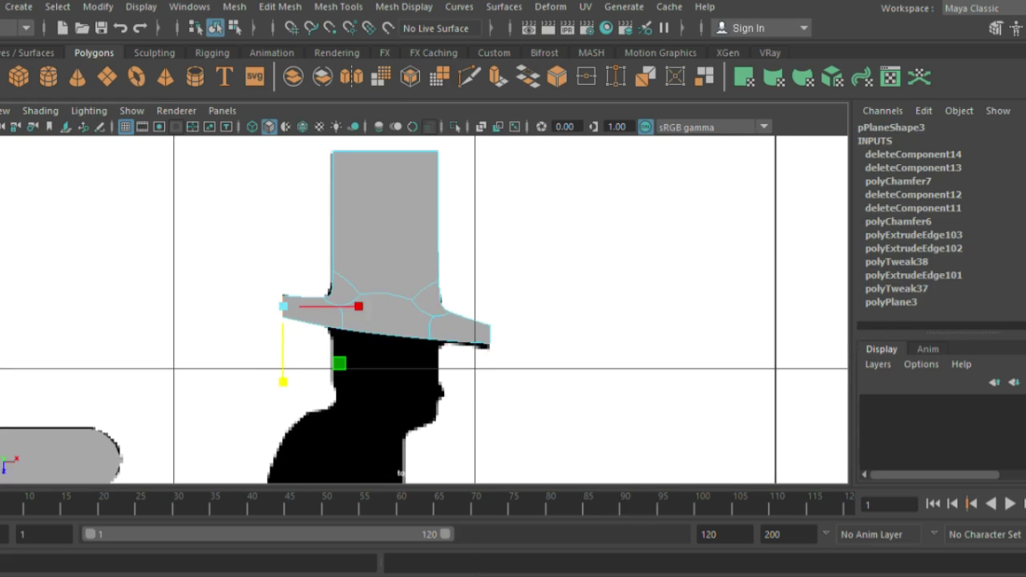
pyautogui.moveTo(281, 345); pyautogui.dragTo(364, 343)
pyautogui.click(489, 334)
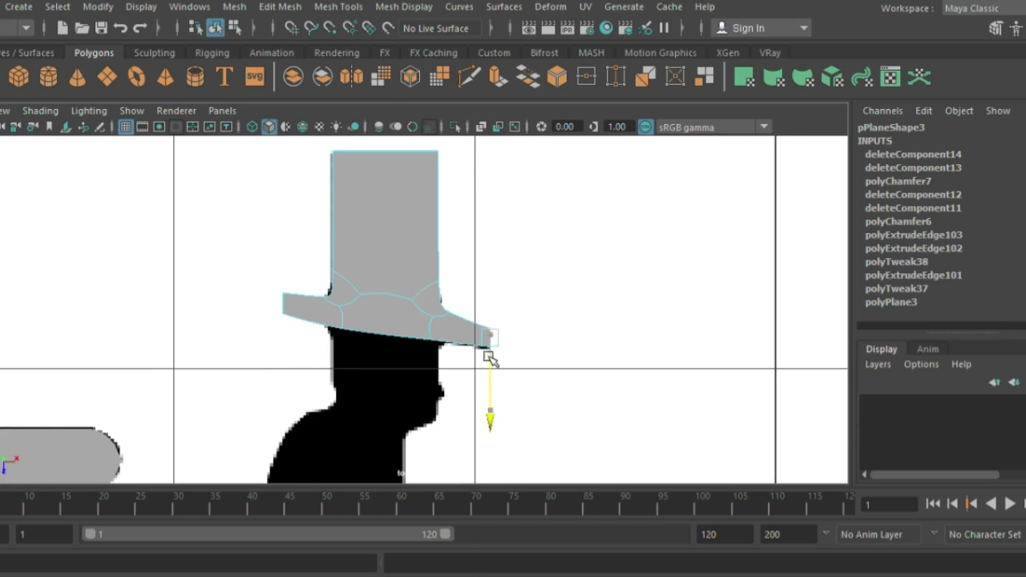
pyautogui.moveTo(488, 360); pyautogui.dragTo(488, 366)
pyautogui.click(385, 336)
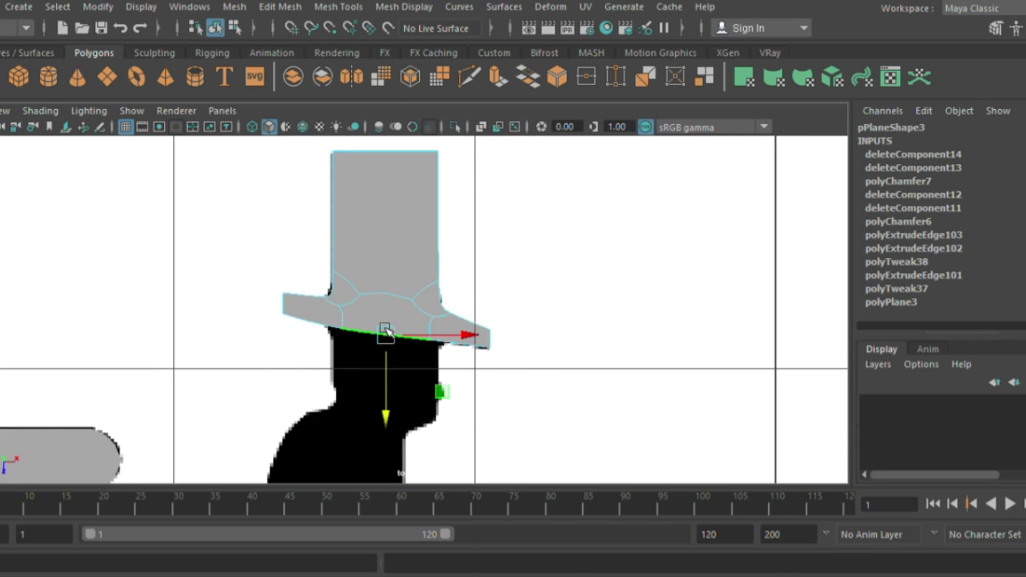
# Turn off smooth preview and extrude the brim's bottom edge down over the head in three rows
pyautogui.press('1')
pyautogui.hotkey('ctrl', 'e')
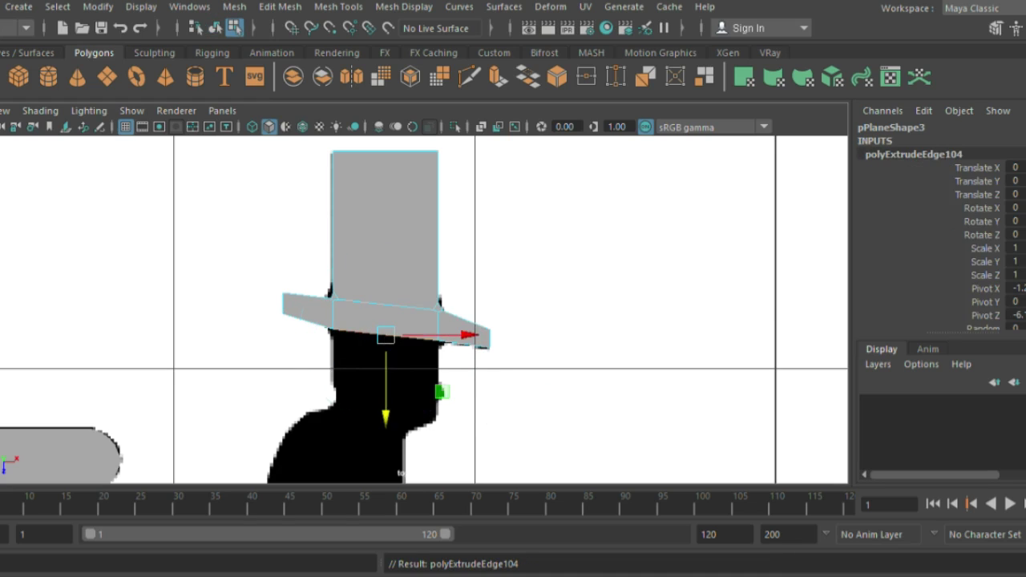
pyautogui.moveTo(385, 376); pyautogui.dragTo(396, 407)
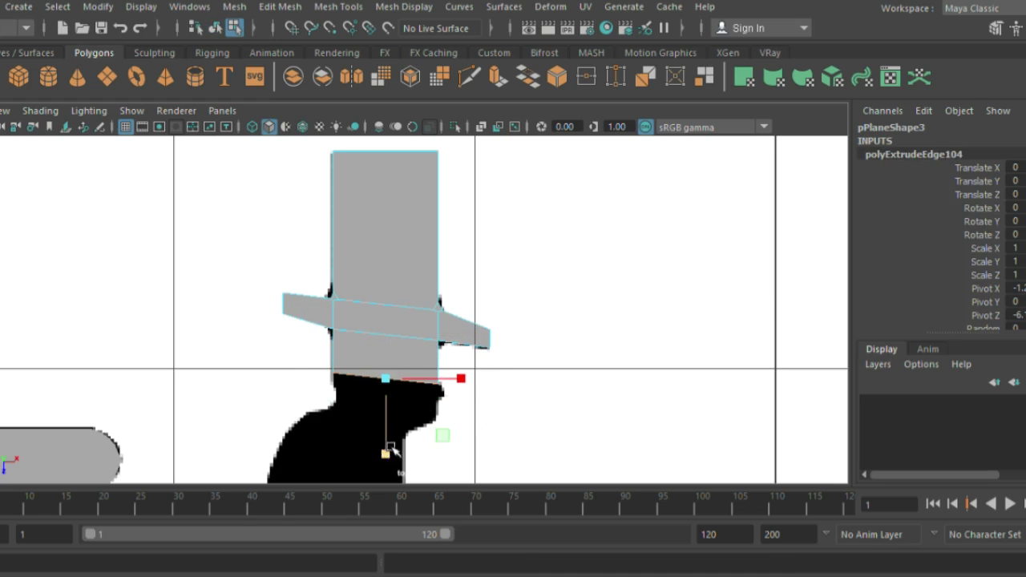
pyautogui.moveTo(393, 451); pyautogui.dragTo(393, 455)
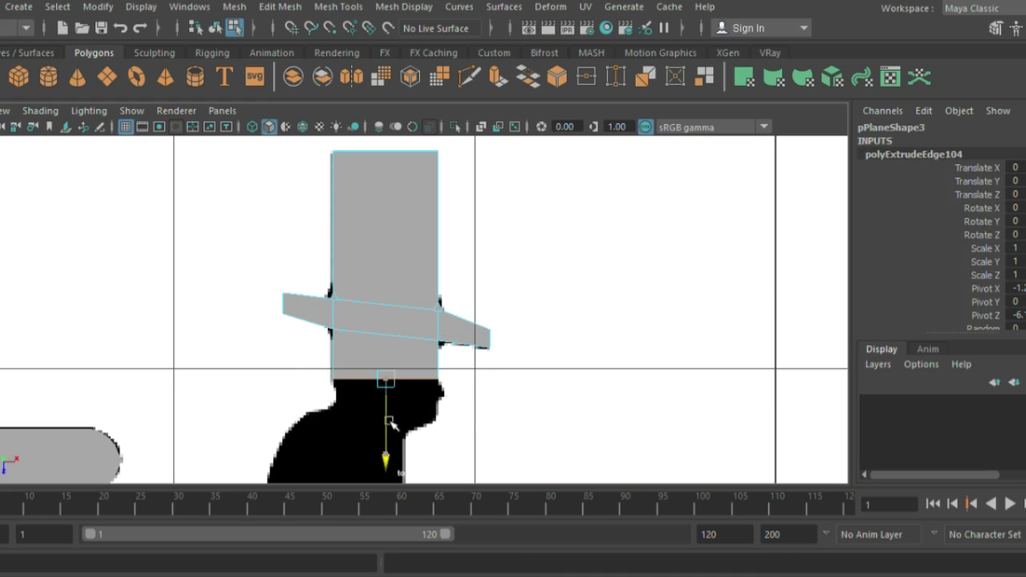
pyautogui.scroll(3, 391, 422)
pyautogui.scroll(2, 386, 400)
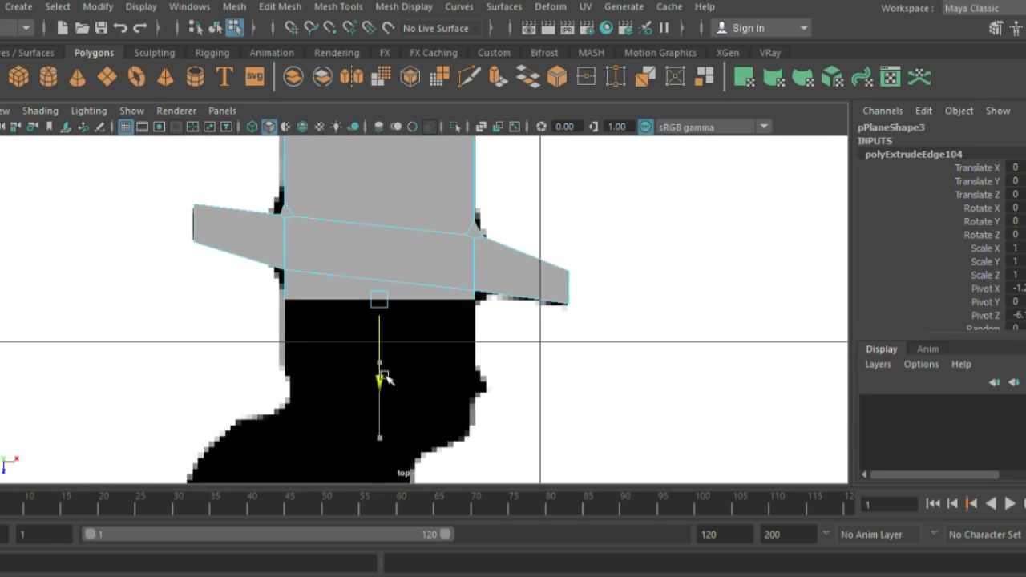
pyautogui.hotkey('ctrl', 'e')
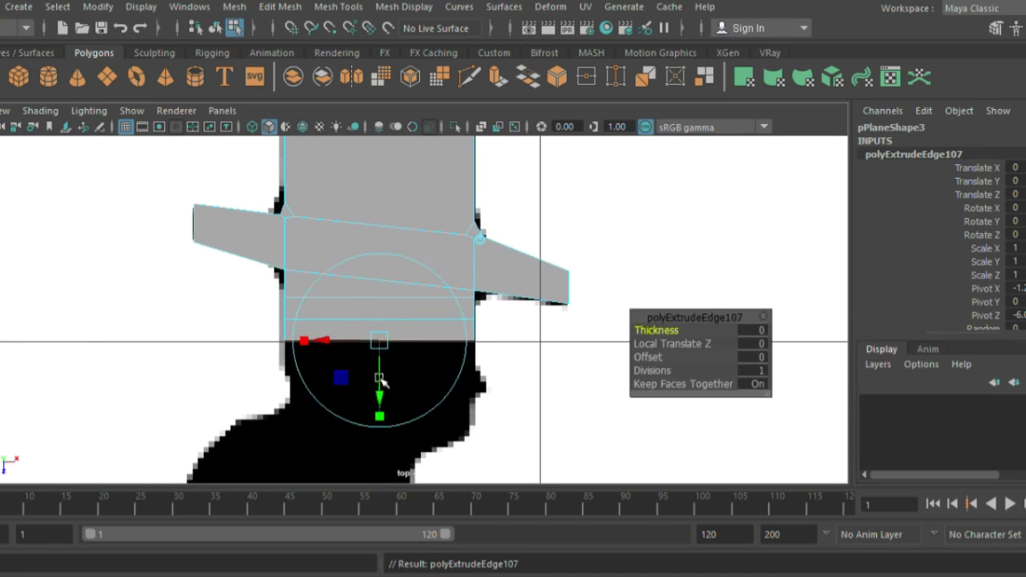
pyautogui.moveTo(382, 383); pyautogui.dragTo(382, 435)
pyautogui.hotkey('ctrl', 'e')
pyautogui.hotkey('ctrl', 'e')
pyautogui.hotkey('ctrl', 'e')
# Nudge the new rows' bottom-left and left-side vertices onto the head silhouette
pyautogui.moveTo(367, 125); pyautogui.dragTo(307, 132, button='right')
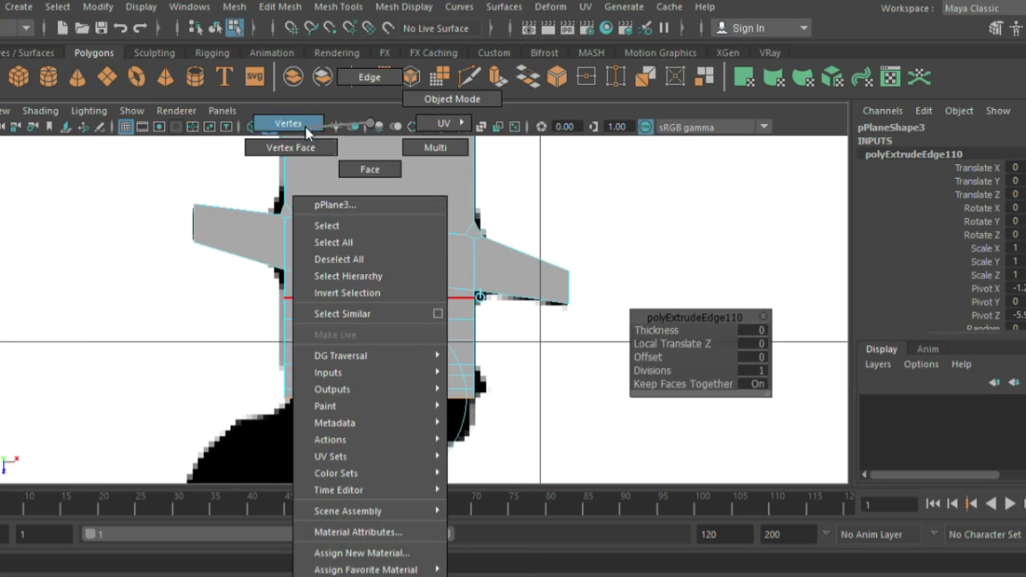
pyautogui.click(480, 375)
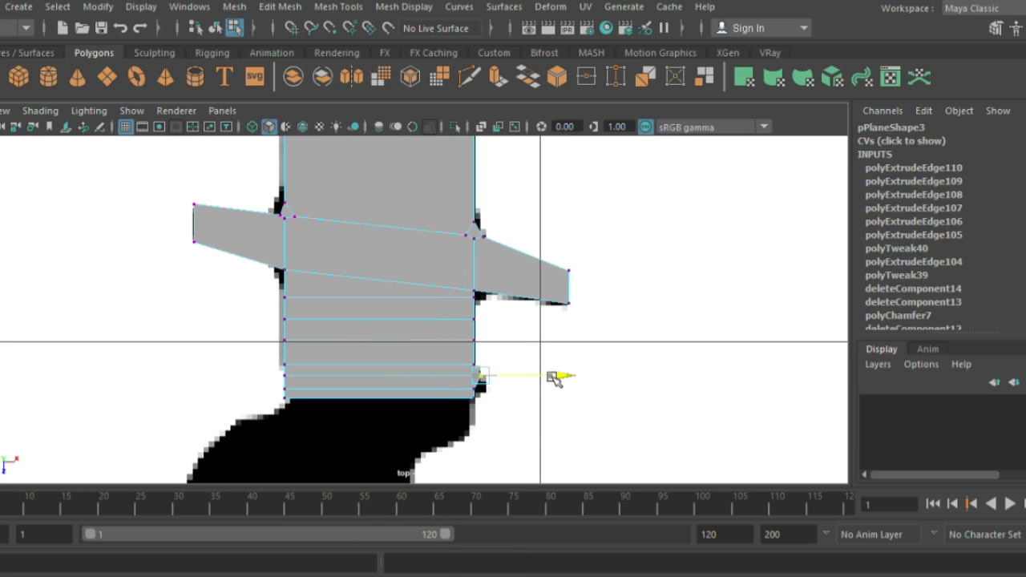
pyautogui.click(483, 390)
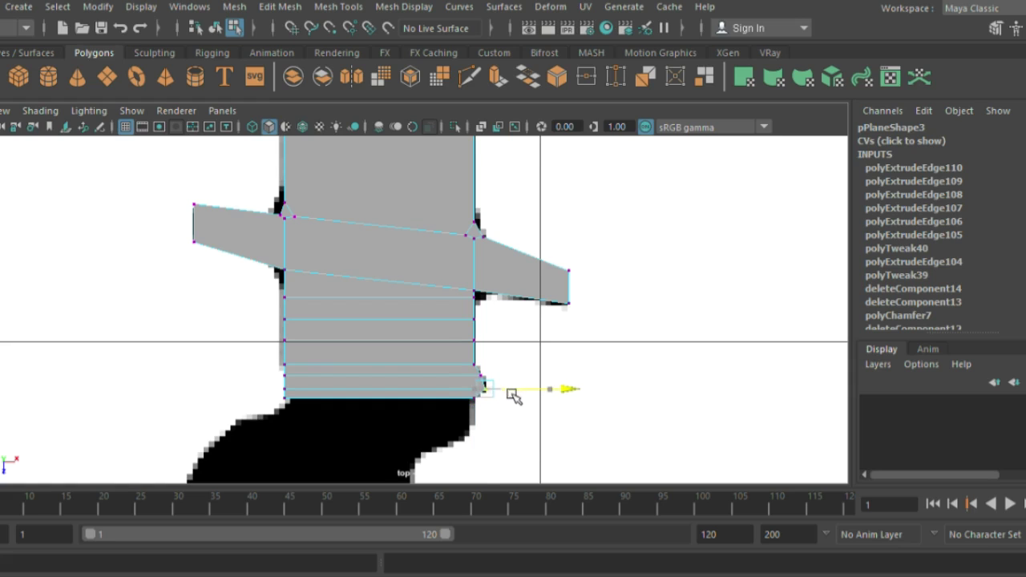
pyautogui.click(299, 386)
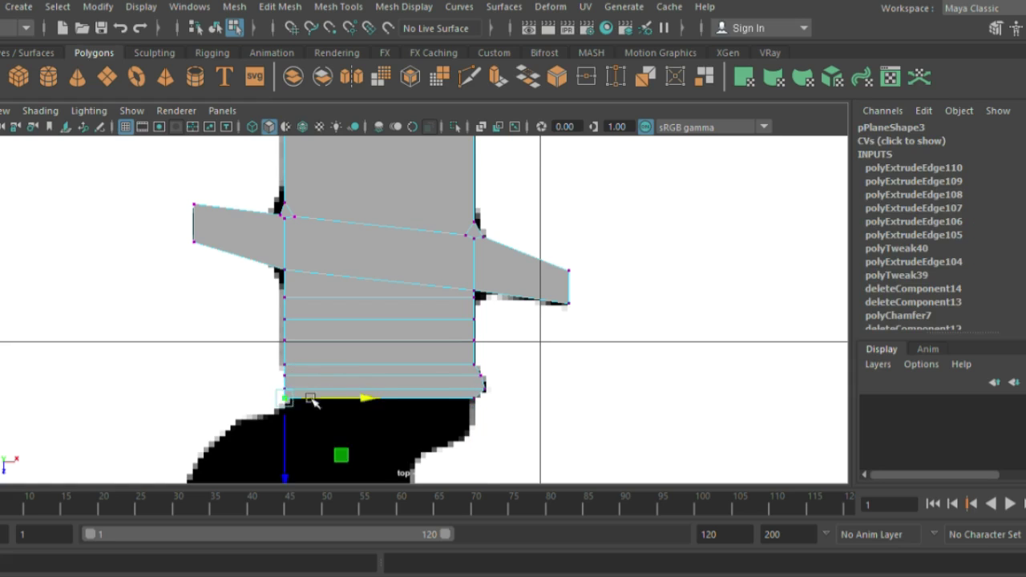
pyautogui.moveTo(303, 400); pyautogui.dragTo(325, 401)
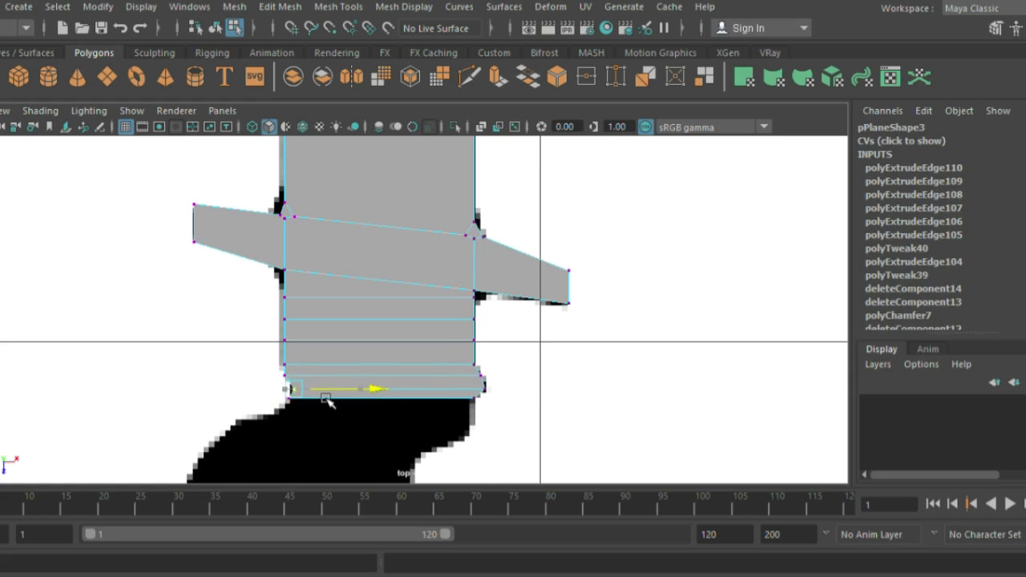
pyautogui.moveTo(297, 370)
pyautogui.mouseDown()
pyautogui.moveTo(289, 372)
pyautogui.moveTo(320, 398)
pyautogui.mouseUp()
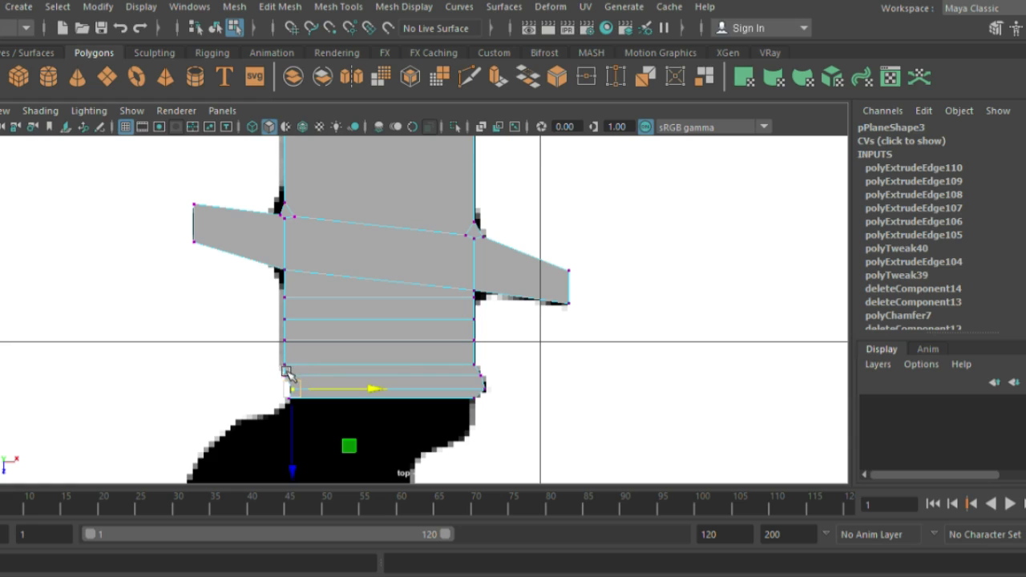
pyautogui.click(290, 372)
pyautogui.moveTo(309, 376); pyautogui.dragTo(315, 378)
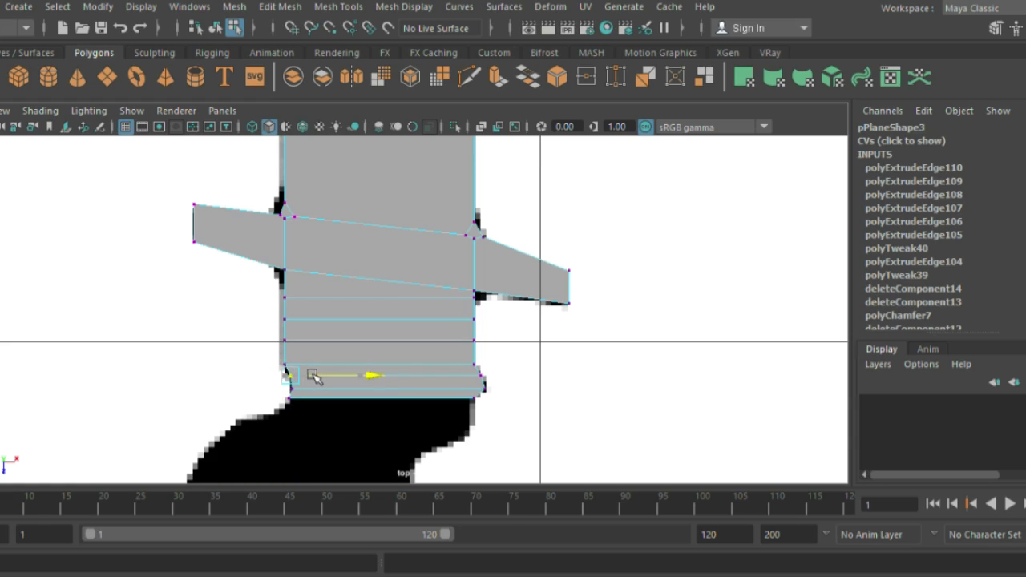
pyautogui.click(291, 339)
pyautogui.click(292, 320)
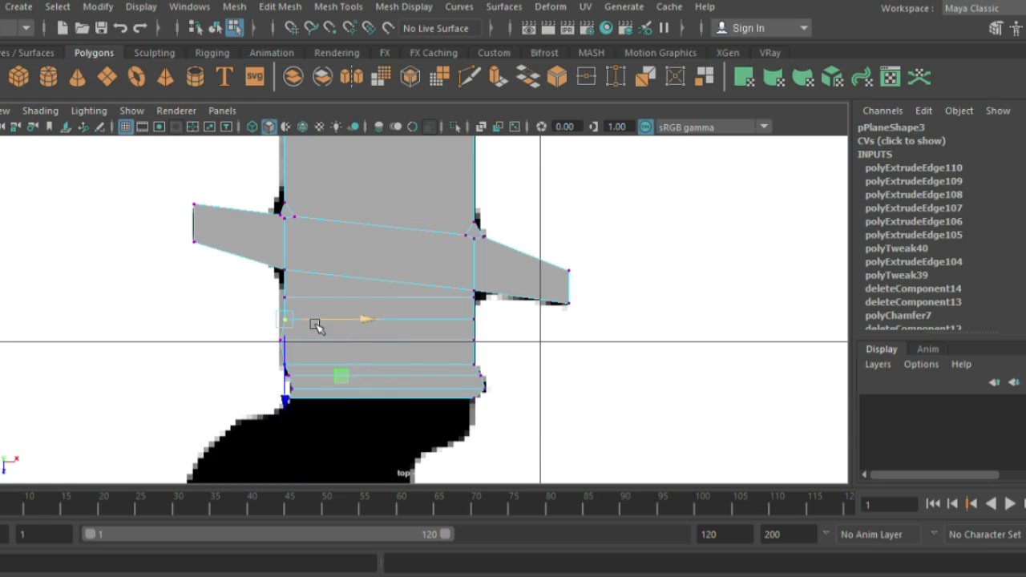
pyautogui.click(292, 299)
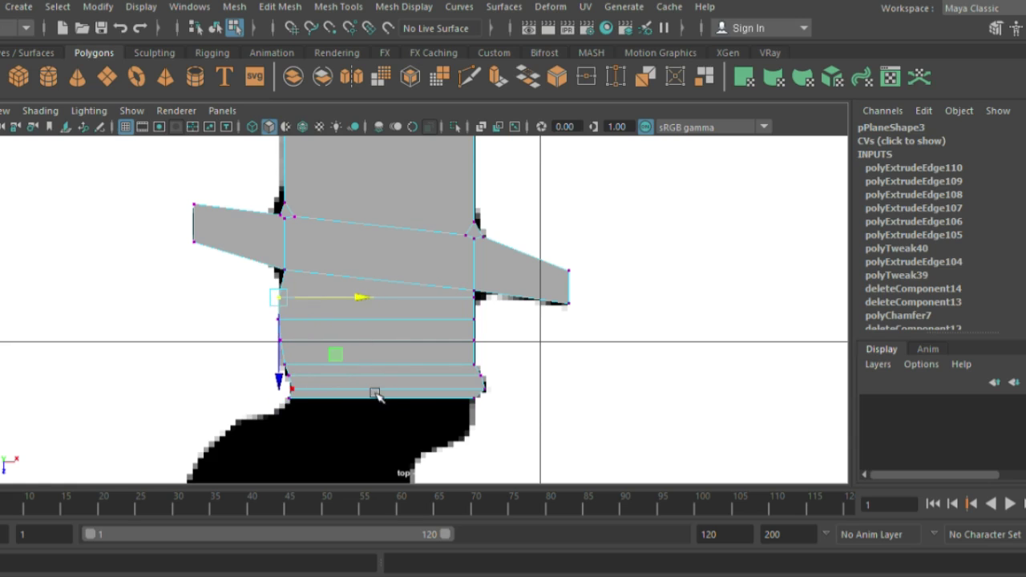
pyautogui.keyDown('alt'); pyautogui.moveTo(472, 408); pyautogui.dragTo(479, 284, button='middle'); pyautogui.keyUp('alt')
# Extrude another row down and move its lower-left vertex onto the outline
pyautogui.hotkey('ctrl', 'e')
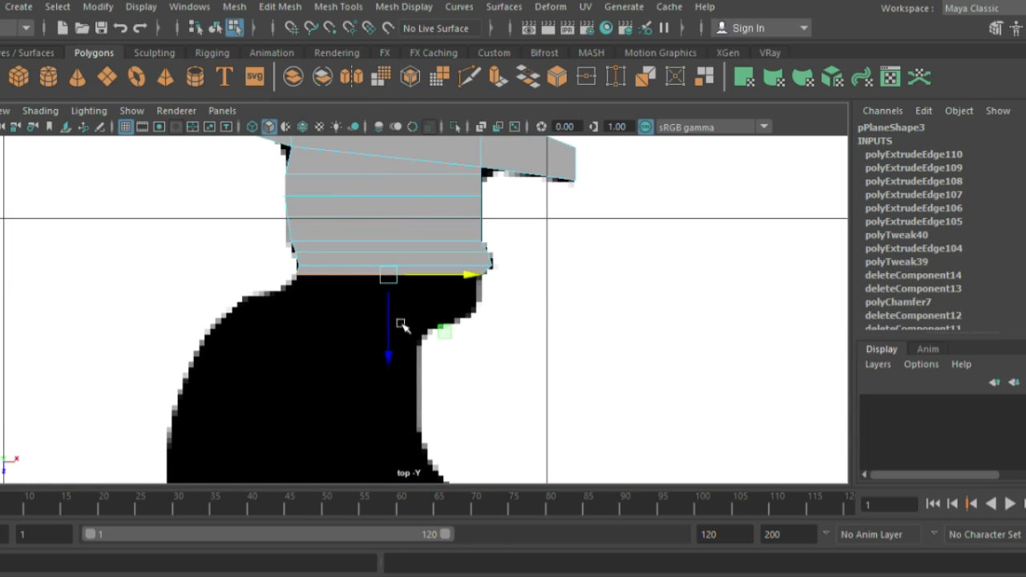
pyautogui.moveTo(388, 331); pyautogui.dragTo(392, 367)
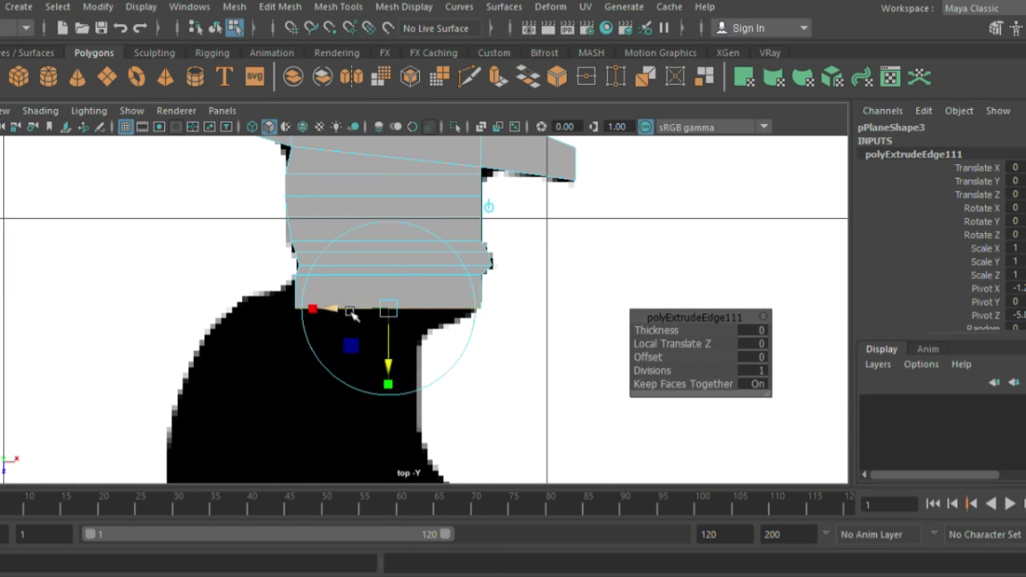
pyautogui.moveTo(353, 148); pyautogui.dragTo(277, 149, button='right')
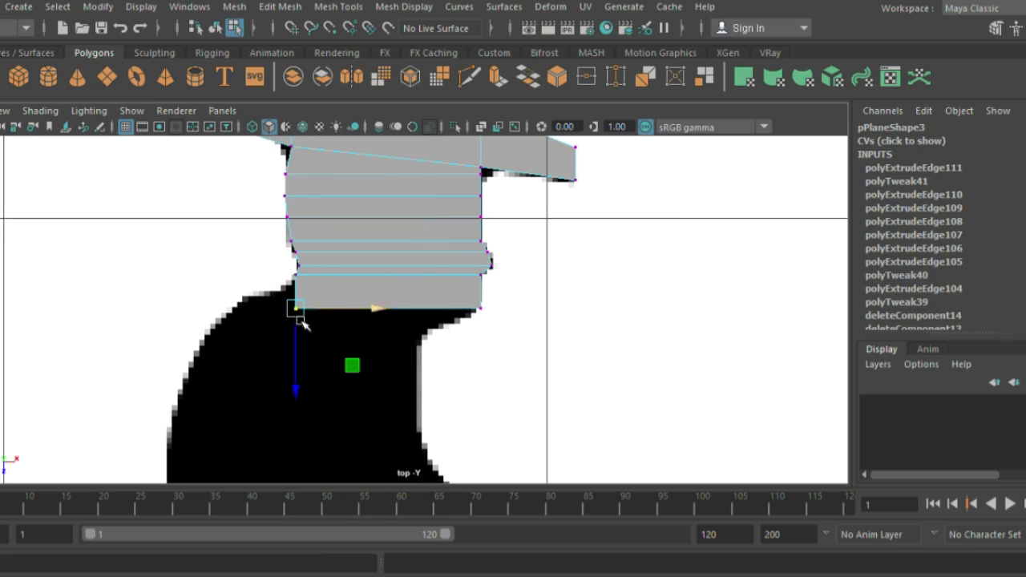
pyautogui.moveTo(301, 319)
pyautogui.mouseDown()
pyautogui.moveTo(251, 328)
pyautogui.moveTo(303, 299)
pyautogui.mouseUp()
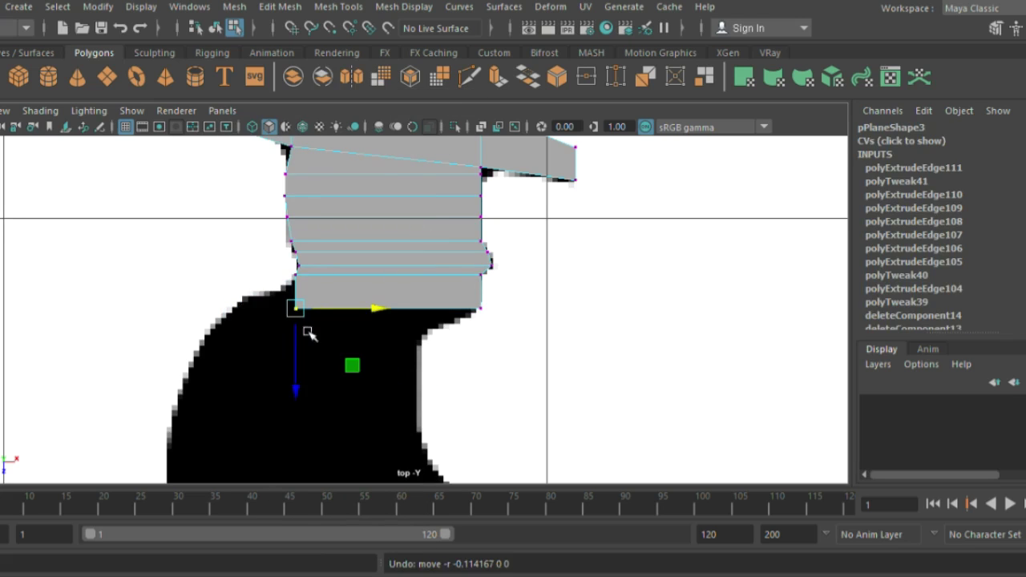
pyautogui.moveTo(364, 126); pyautogui.dragTo(365, 68, button='right')
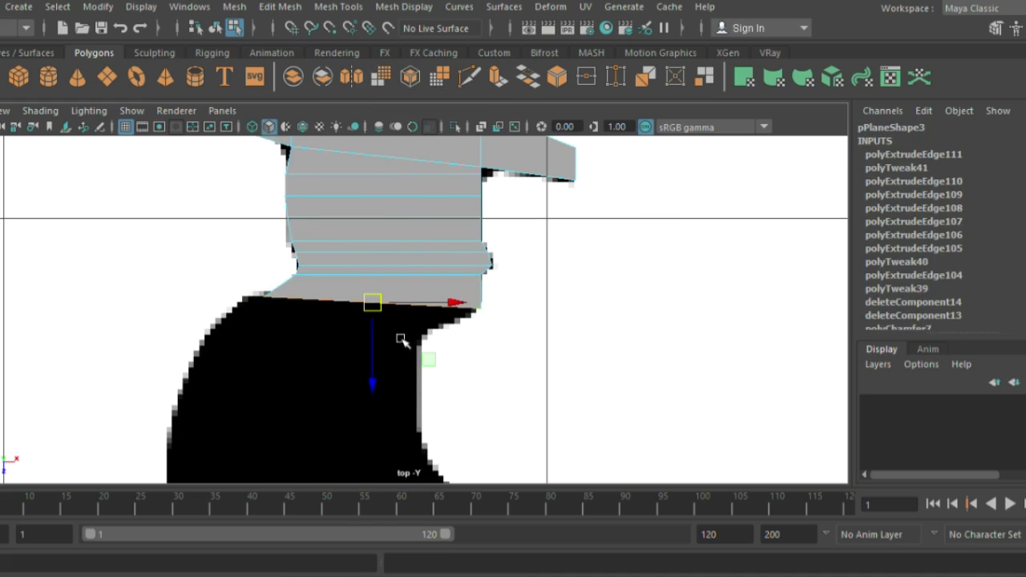
# Extrude a further row and align its bottom vertices with the shoulder outline
pyautogui.hotkey('ctrl', 'e')
pyautogui.moveTo(367, 376); pyautogui.dragTo(368, 401)
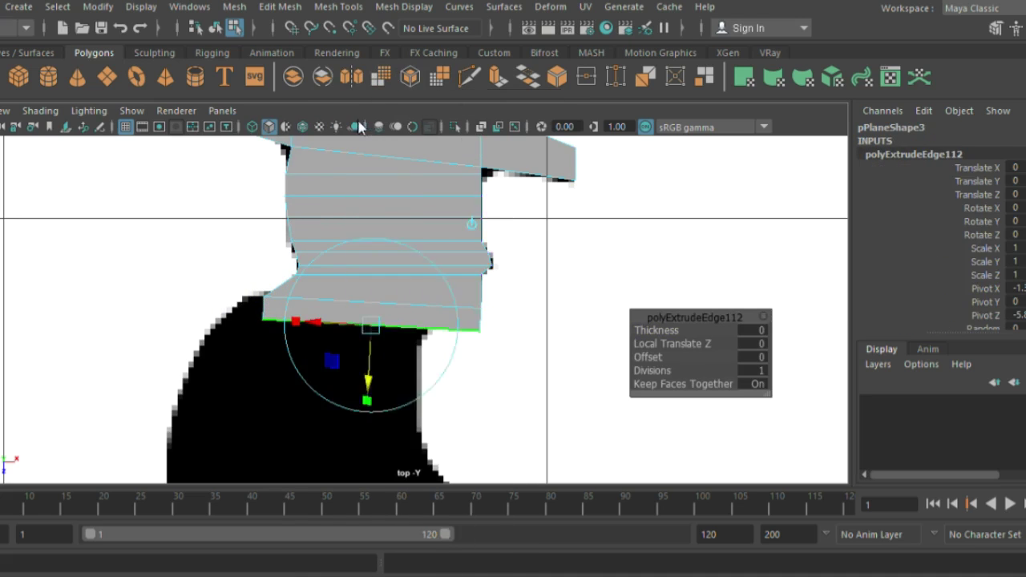
pyautogui.press('F9')
pyautogui.click(481, 331)
pyautogui.moveTo(458, 337); pyautogui.dragTo(485, 341)
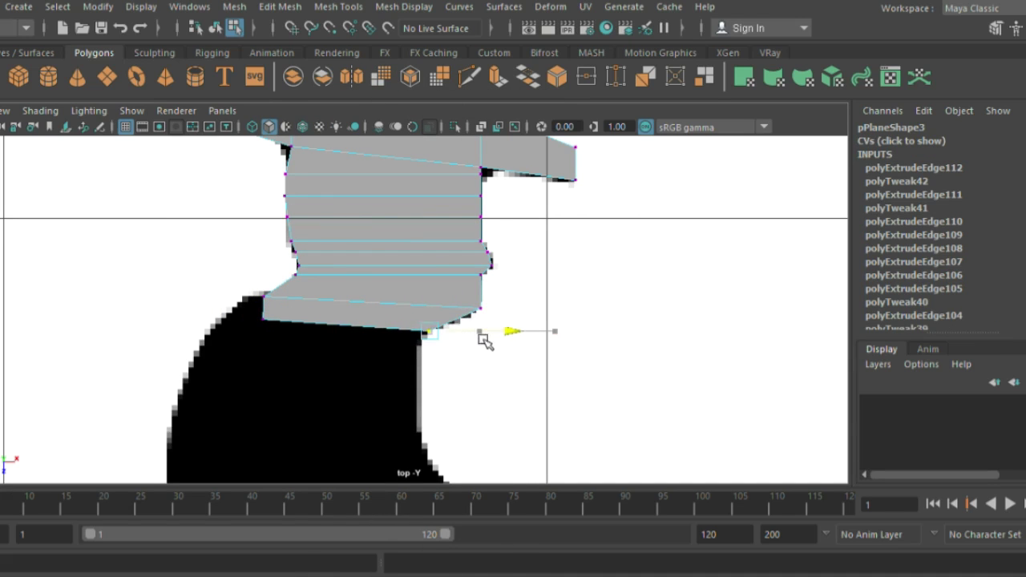
pyautogui.click(263, 319)
pyautogui.moveTo(272, 360); pyautogui.dragTo(235, 343)
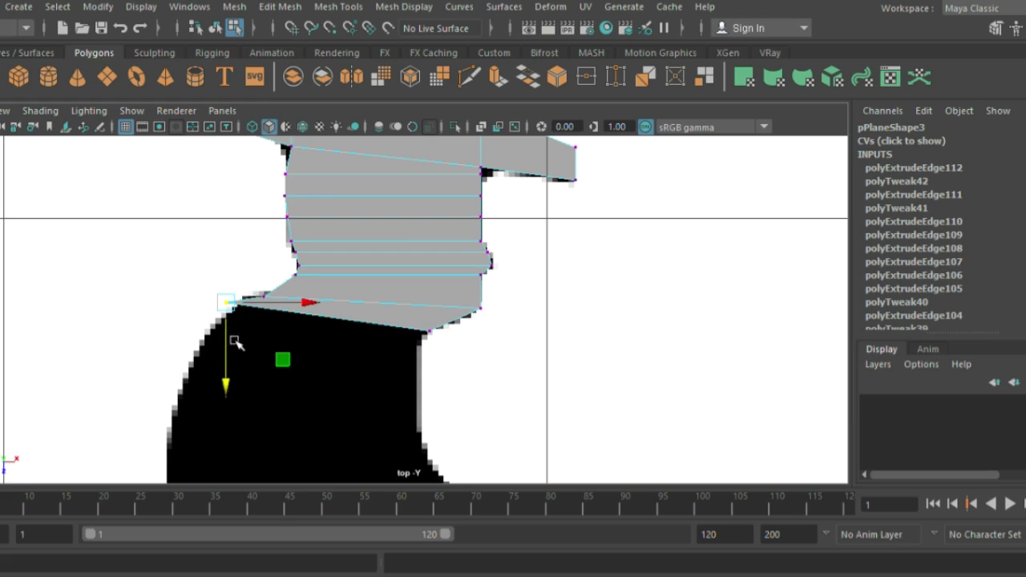
pyautogui.moveTo(311, 302); pyautogui.dragTo(329, 303)
pyautogui.press('F10')
pyautogui.click(373, 322)
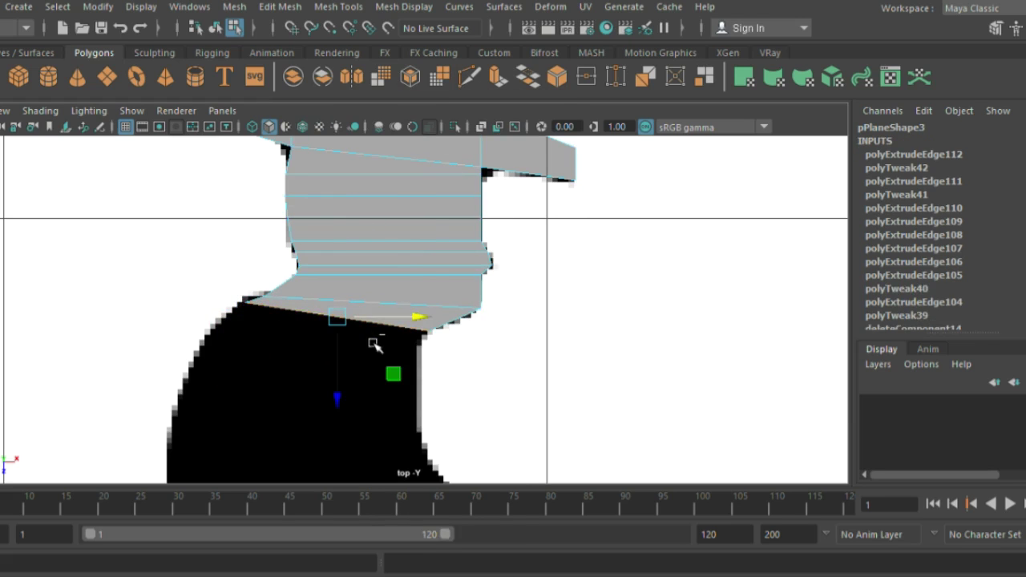
# Extrude one more row and shift its bottom corner vertices onto the outline, then extrude again
pyautogui.hotkey('ctrl', 'e')
pyautogui.moveTo(331, 365); pyautogui.dragTo(340, 375)
pyautogui.moveTo(258, 310); pyautogui.dragTo(210, 306, button='right')
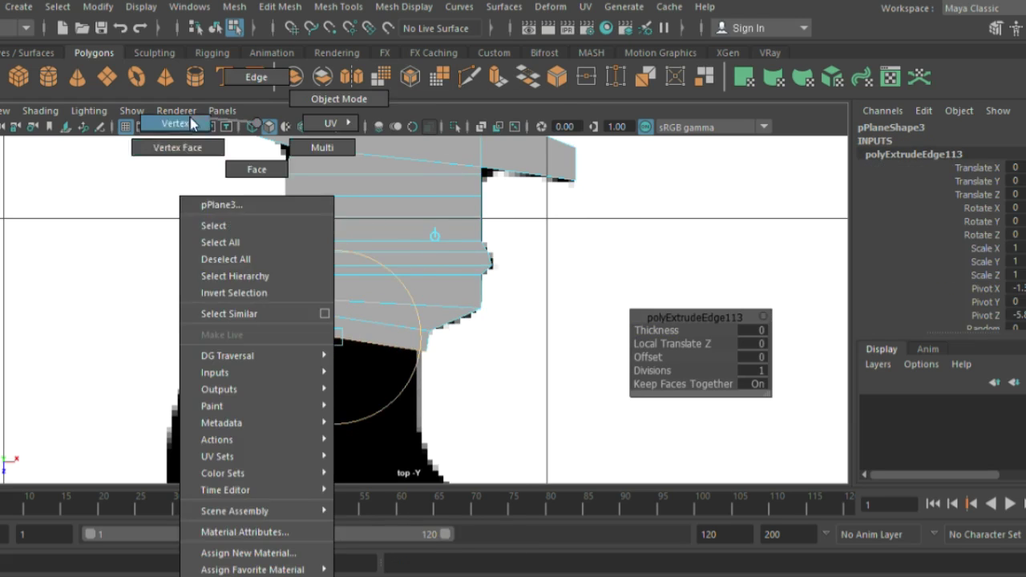
pyautogui.moveTo(261, 319); pyautogui.dragTo(246, 335)
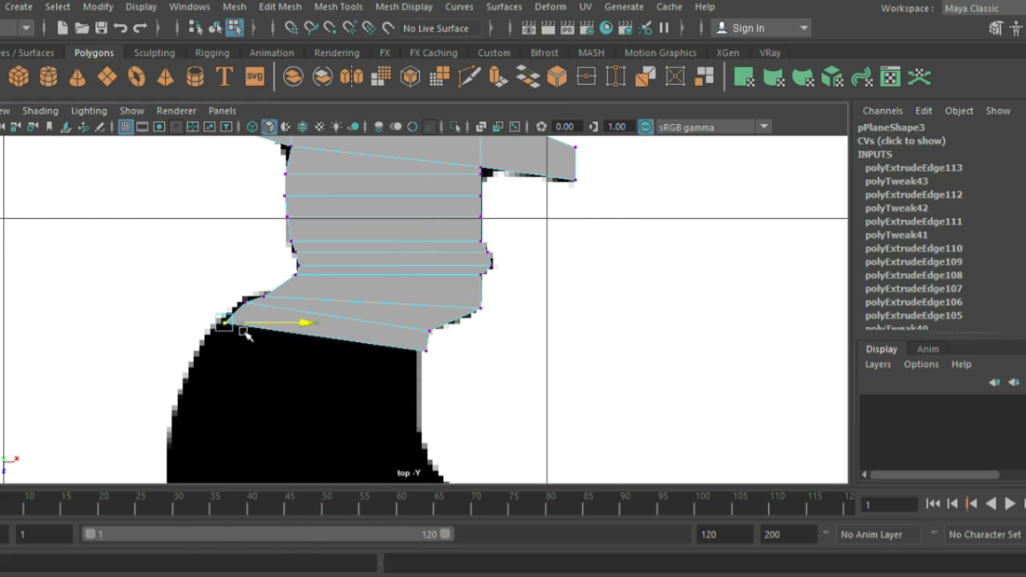
pyautogui.click(425, 351)
pyautogui.moveTo(437, 350)
pyautogui.mouseDown()
pyautogui.moveTo(410, 350)
pyautogui.moveTo(415, 370)
pyautogui.mouseUp()
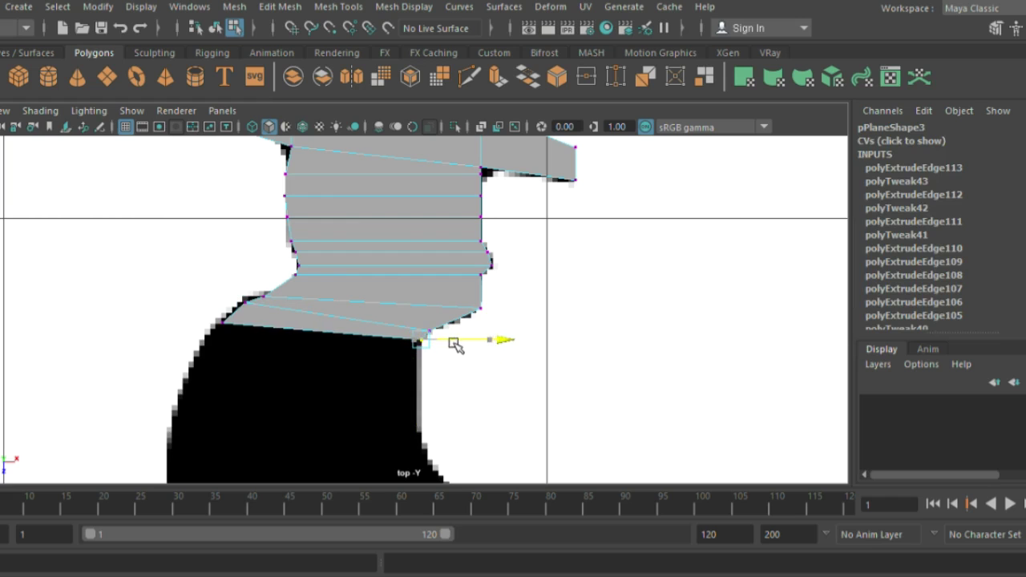
pyautogui.click(292, 331)
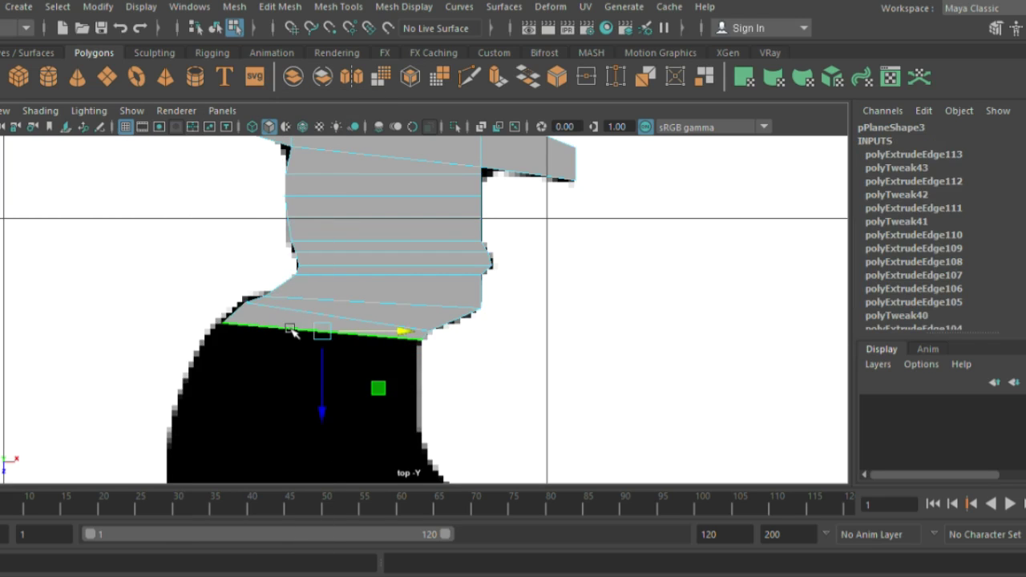
pyautogui.hotkey('ctrl', 'e')
# Pull the extruded edge down into a new face and extrude the bottom edge again
pyautogui.moveTo(321, 400); pyautogui.dragTo(312, 469)
pyautogui.keyDown('alt'); pyautogui.moveTo(312, 469); pyautogui.dragTo(346, 319, button='middle'); pyautogui.keyUp('alt')
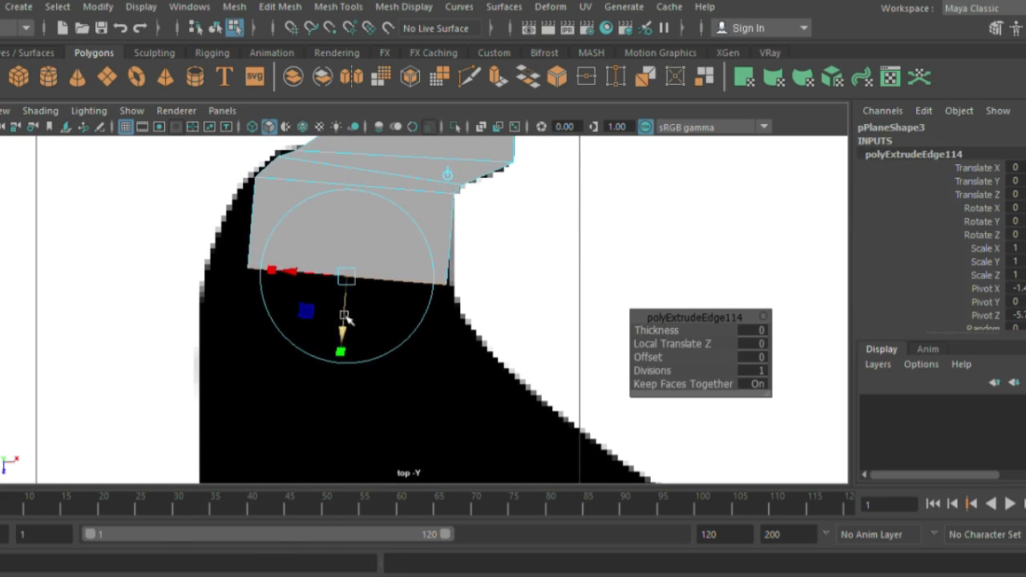
pyautogui.moveTo(347, 319)
pyautogui.mouseDown()
pyautogui.moveTo(346, 264)
pyautogui.moveTo(347, 338)
pyautogui.mouseUp()
pyautogui.hotkey('ctrl', 'e')
pyautogui.hotkey('ctrl', 'e')
# Move the left-side vertices outward to round the left edge along the outline
pyautogui.moveTo(298, 146); pyautogui.dragTo(229, 132, button='right')
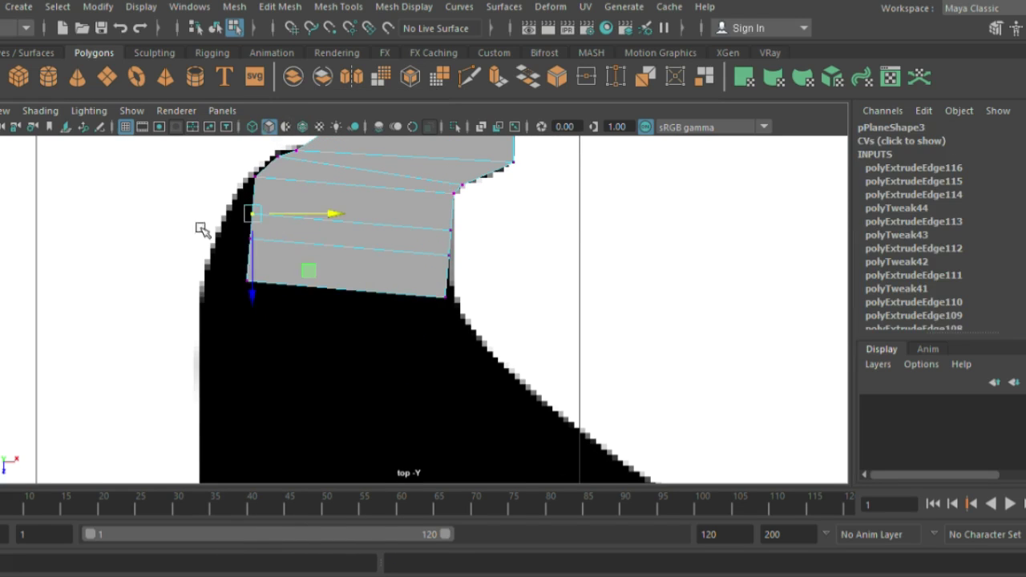
pyautogui.moveTo(291, 215); pyautogui.dragTo(248, 240)
pyautogui.click(251, 240)
pyautogui.click(247, 281)
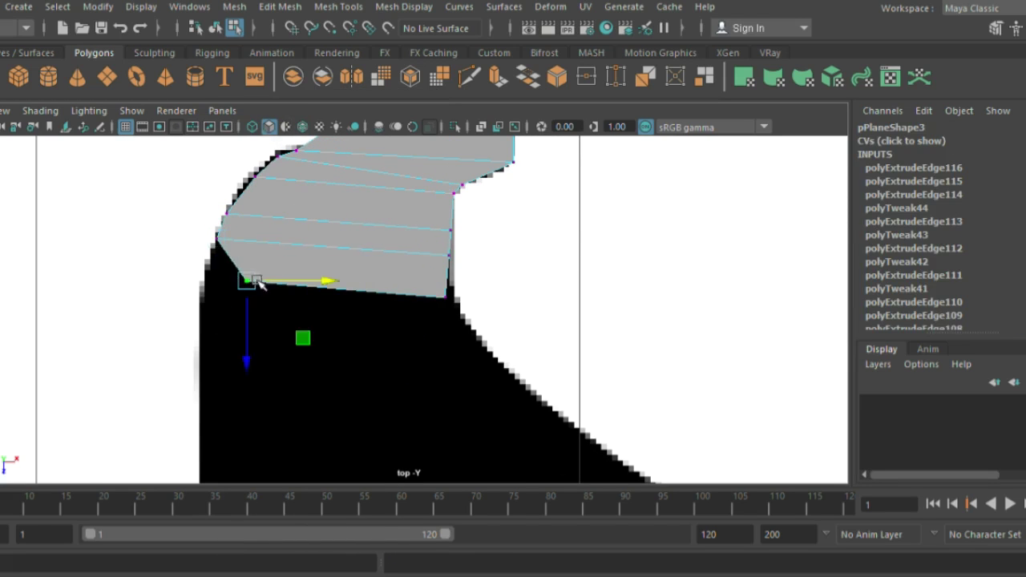
pyautogui.moveTo(273, 282); pyautogui.dragTo(239, 299)
pyautogui.click(256, 178)
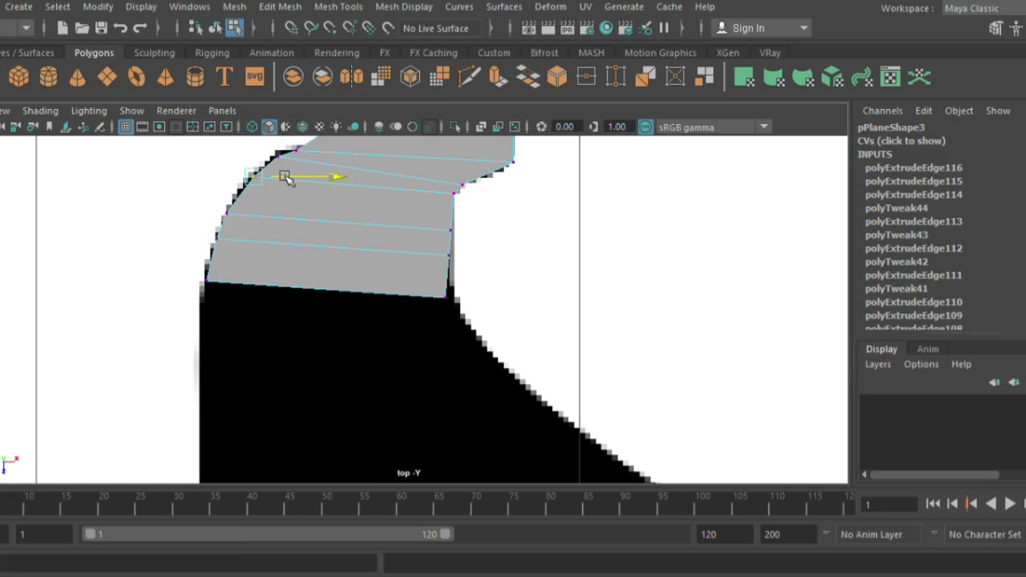
pyautogui.click(446, 295)
pyautogui.click(449, 255)
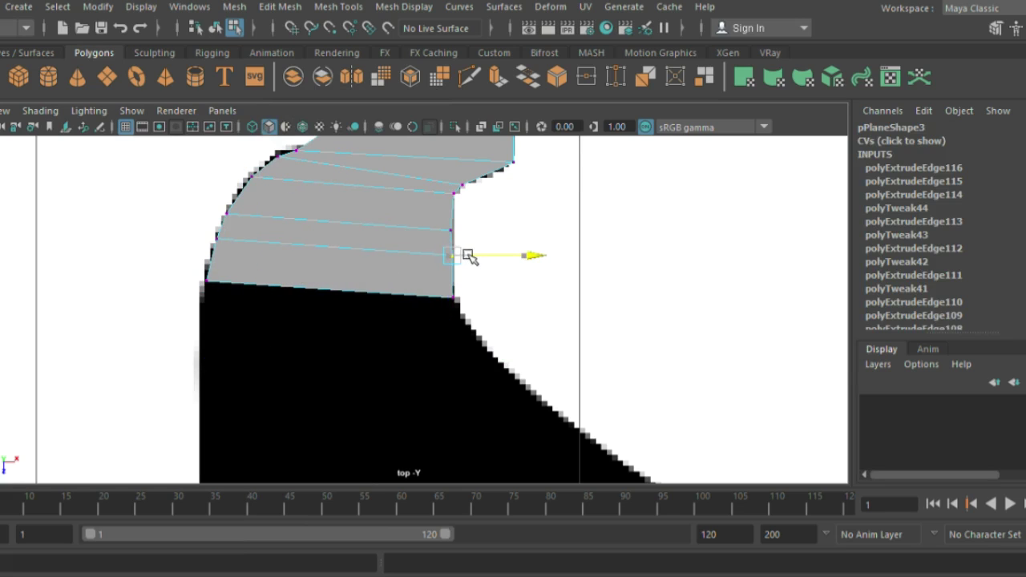
# Extrude a tall face over the body, then scale its bottom edge flat and lower it
pyautogui.moveTo(375, 290); pyautogui.dragTo(339, 156, button='right')
pyautogui.click(328, 285)
pyautogui.hotkey('ctrl', 'e')
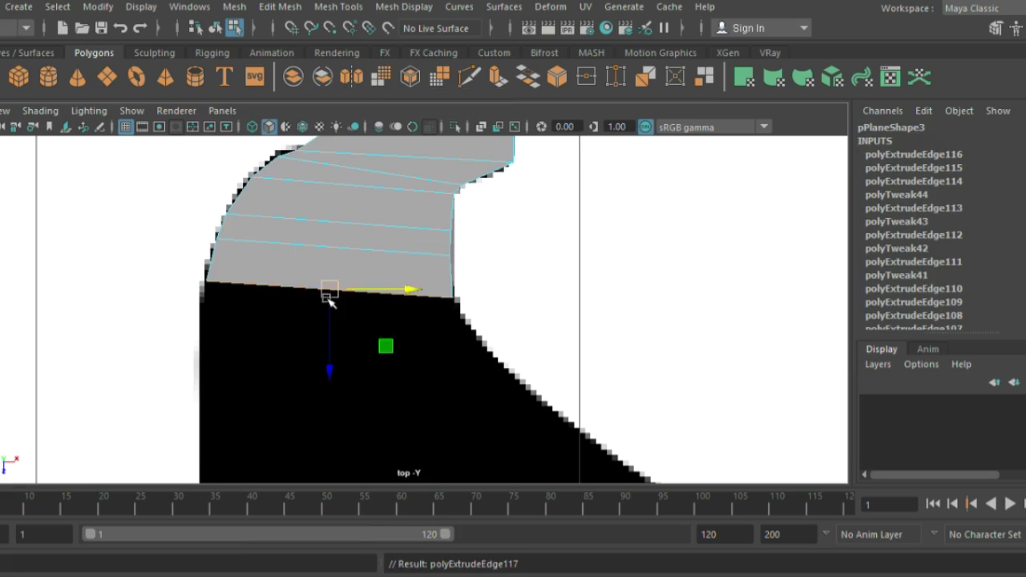
pyautogui.moveTo(327, 291); pyautogui.dragTo(343, 449)
pyautogui.keyDown('alt'); pyautogui.moveTo(343, 448); pyautogui.dragTo(305, 344, button='middle'); pyautogui.keyUp('alt')
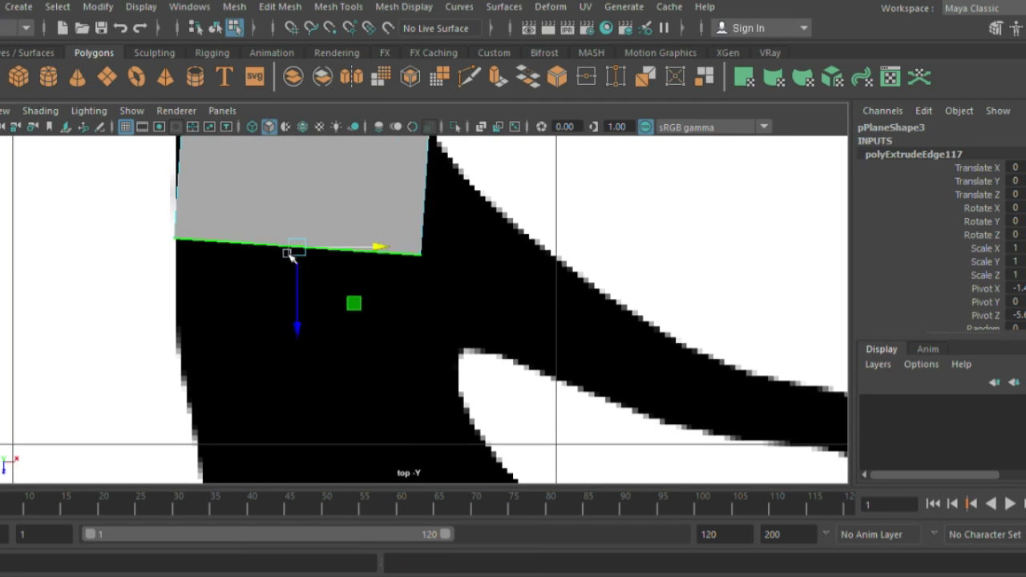
pyautogui.moveTo(304, 345); pyautogui.dragTo(306, 366)
pyautogui.moveTo(346, 331); pyautogui.dragTo(364, 329)
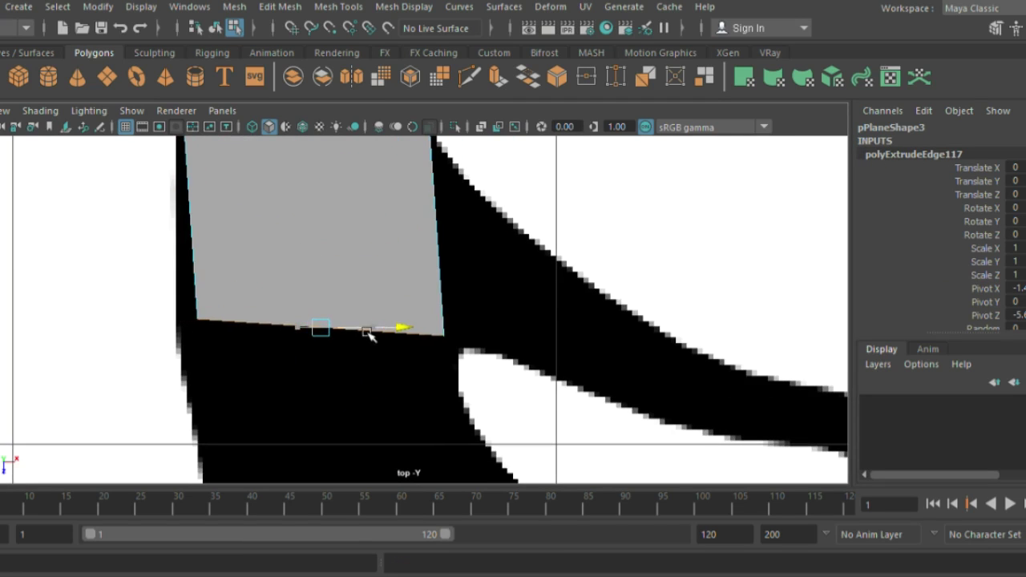
pyautogui.press('r')
pyautogui.moveTo(313, 401)
pyautogui.mouseDown()
pyautogui.moveTo(313, 330)
pyautogui.moveTo(344, 335)
pyautogui.mouseUp()
pyautogui.moveTo(315, 400); pyautogui.dragTo(318, 424)
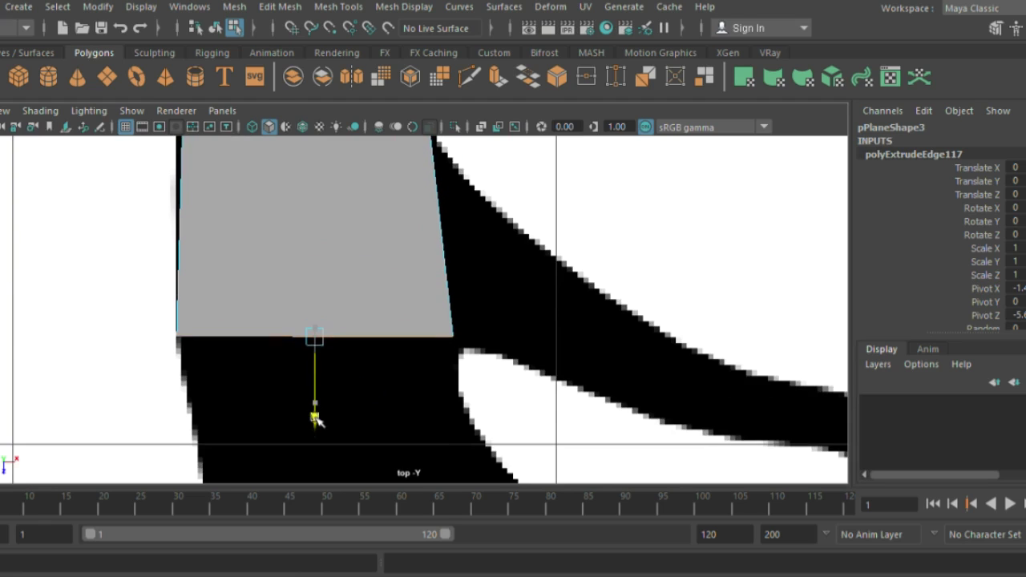
pyautogui.click(472, 338)
pyautogui.click(453, 344)
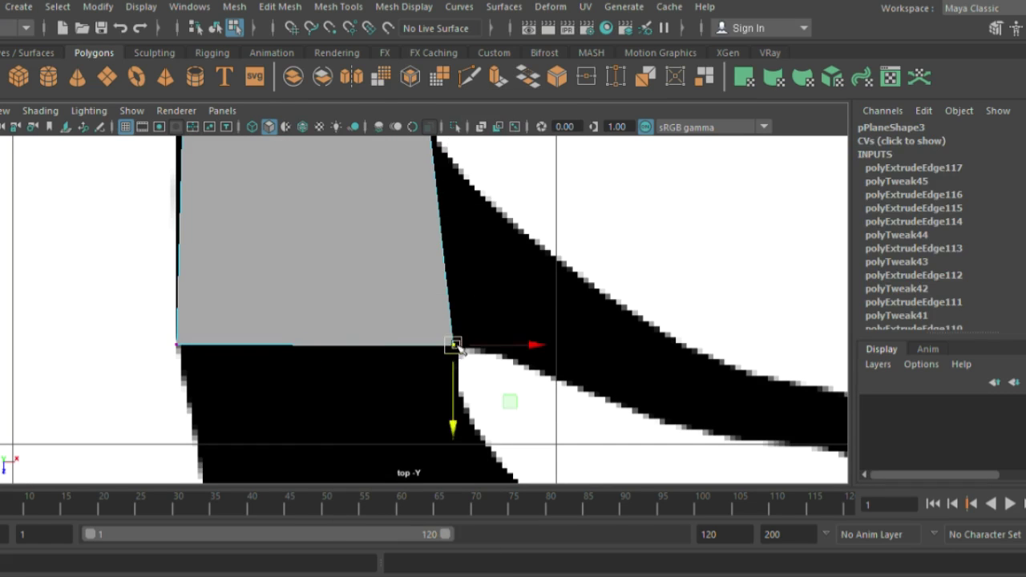
# Extrude the body's right-side edge four times into a strip running down-right along the shaft
pyautogui.scroll(-2, 461, 345)
pyautogui.scroll(-2, 497, 328)
pyautogui.moveTo(390, 145); pyautogui.dragTo(352, 144, button='right')
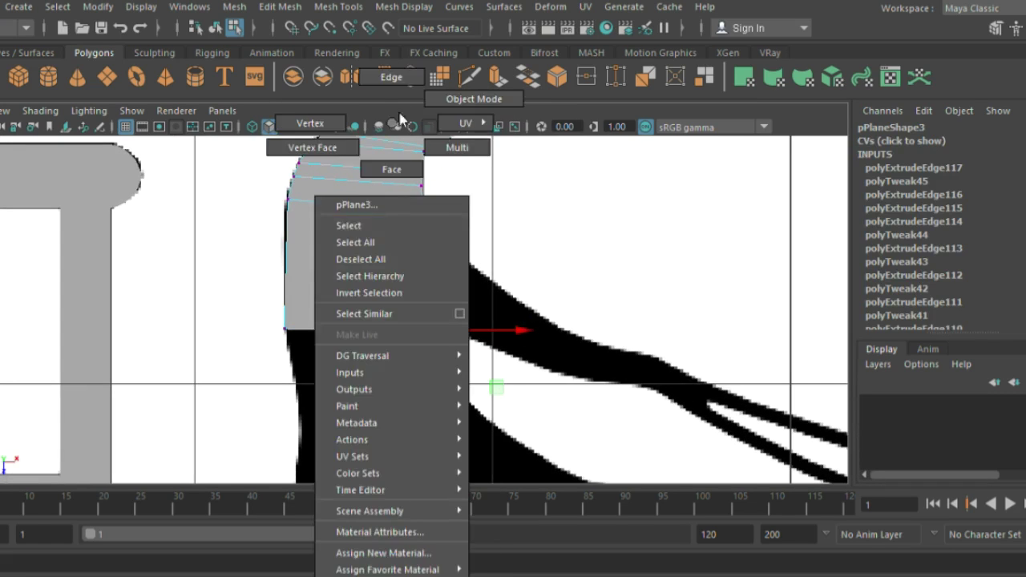
pyautogui.click(433, 277)
pyautogui.hotkey('ctrl', 'e')
pyautogui.moveTo(433, 271)
pyautogui.mouseDown()
pyautogui.moveTo(523, 311)
pyautogui.moveTo(616, 329)
pyautogui.mouseUp()
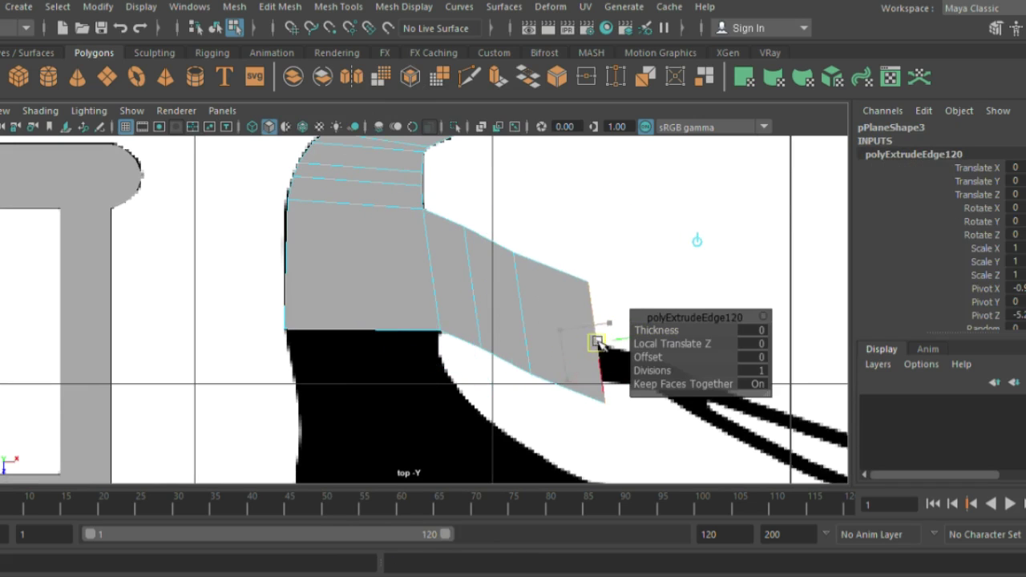
pyautogui.hotkey('ctrl', 'e')
pyautogui.keyDown('alt'); pyautogui.moveTo(601, 344); pyautogui.dragTo(425, 324, button='middle'); pyautogui.keyUp('alt')
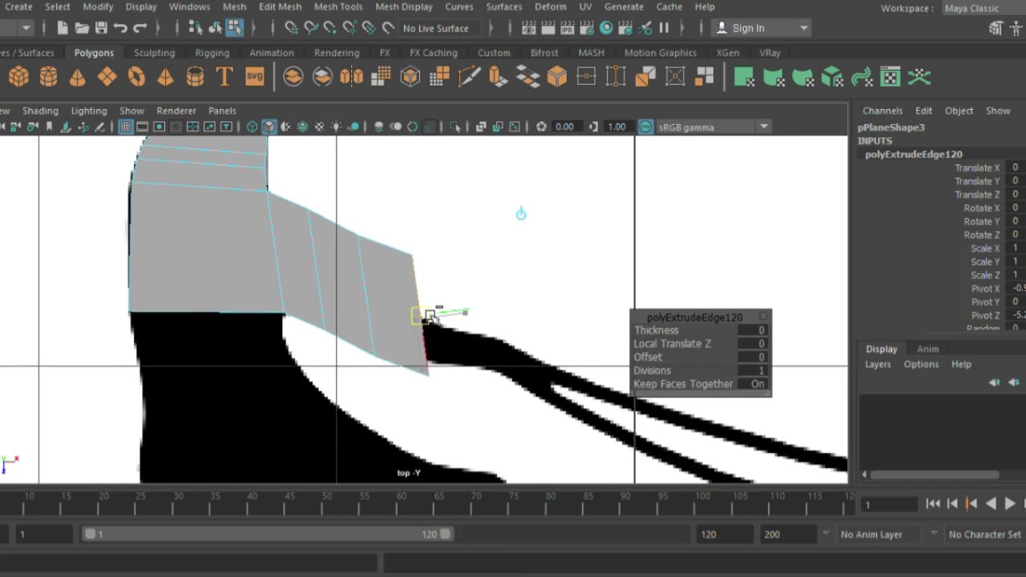
pyautogui.hotkey('ctrl', 'e')
pyautogui.moveTo(426, 324); pyautogui.dragTo(487, 334)
pyautogui.hotkey('ctrl', 'e')
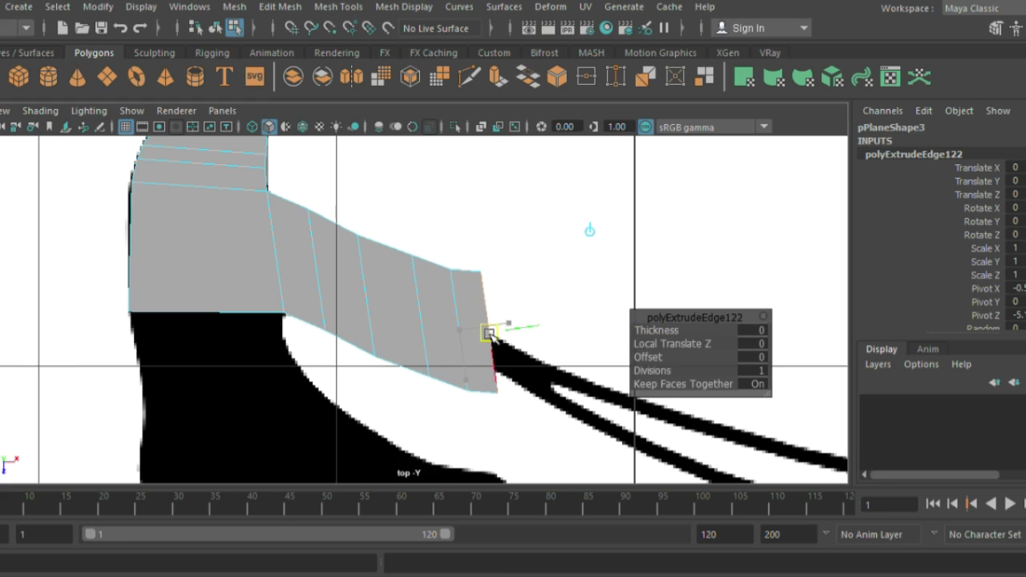
# Lower the strip's top vertices and tip so it follows the sloping silhouette
pyautogui.press('F9')
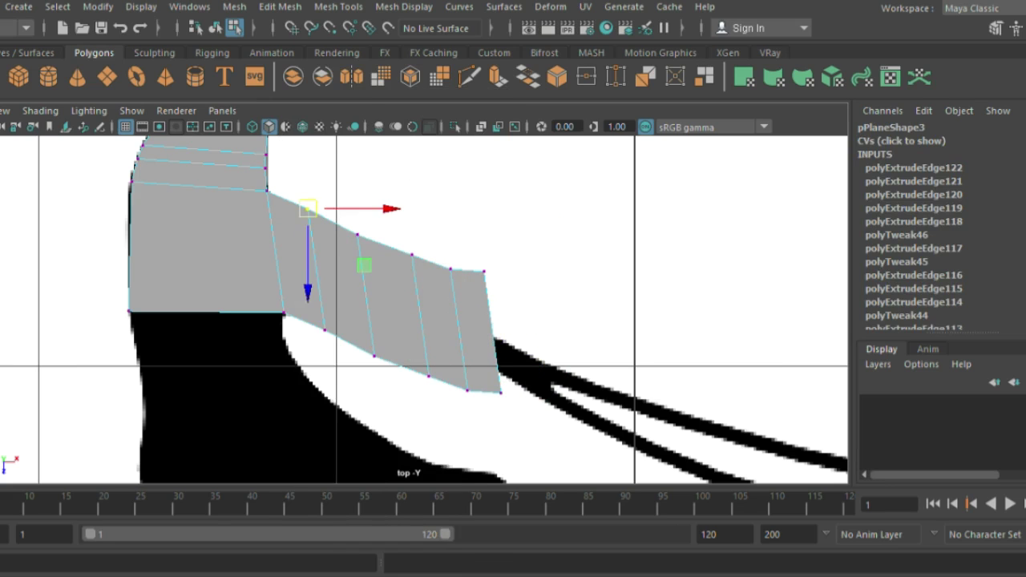
pyautogui.moveTo(319, 284); pyautogui.dragTo(321, 320)
pyautogui.moveTo(357, 264); pyautogui.dragTo(346, 317)
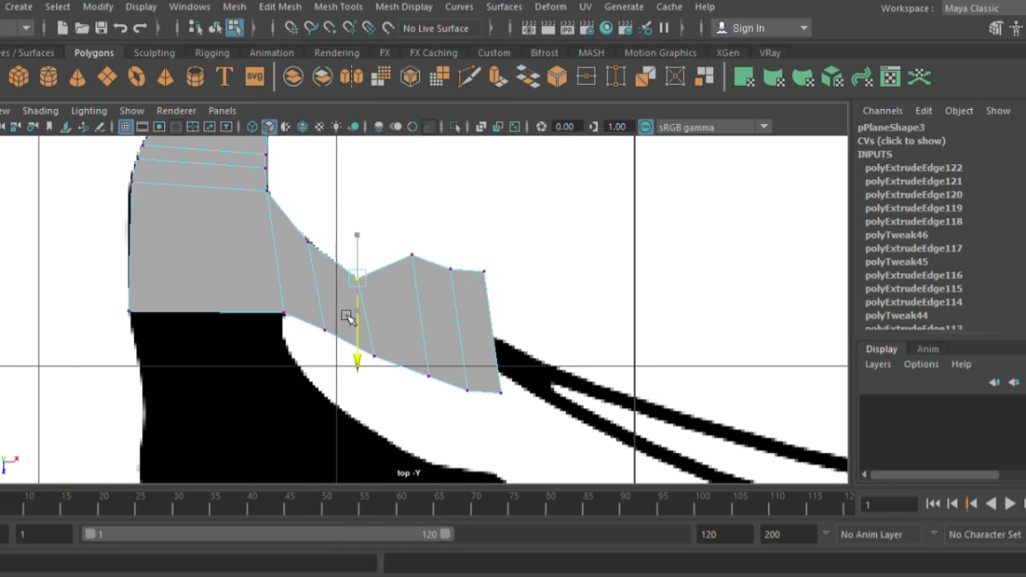
pyautogui.click(411, 255)
pyautogui.moveTo(405, 285); pyautogui.dragTo(407, 384)
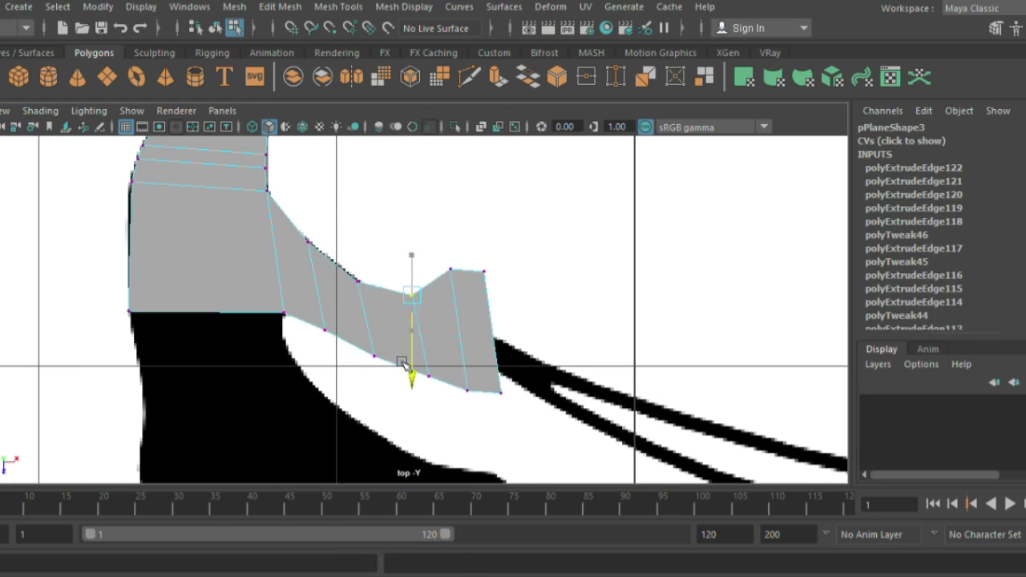
pyautogui.click(450, 271)
pyautogui.moveTo(450, 344); pyautogui.dragTo(446, 403)
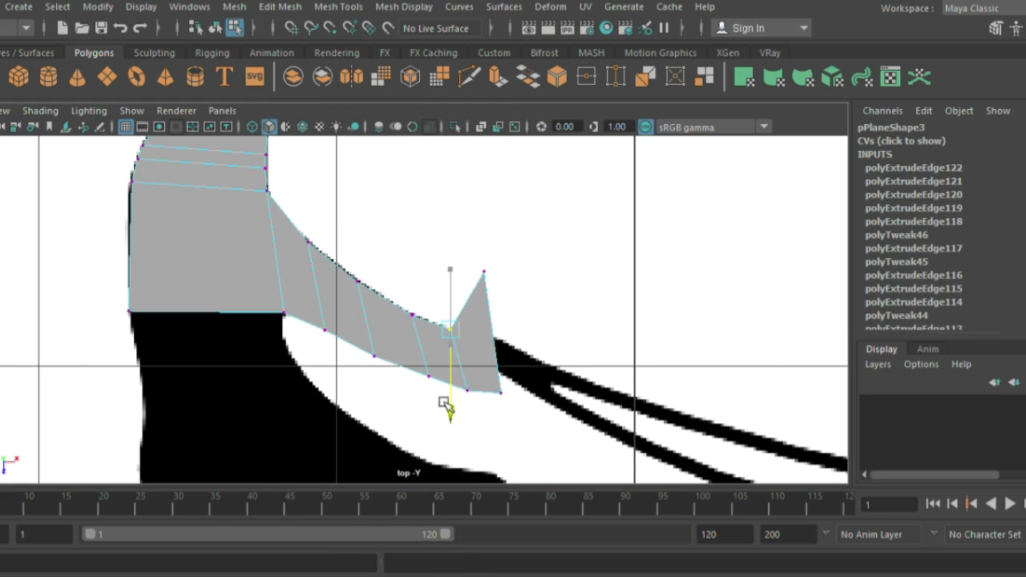
pyautogui.click(483, 272)
pyautogui.moveTo(484, 299); pyautogui.dragTo(481, 362)
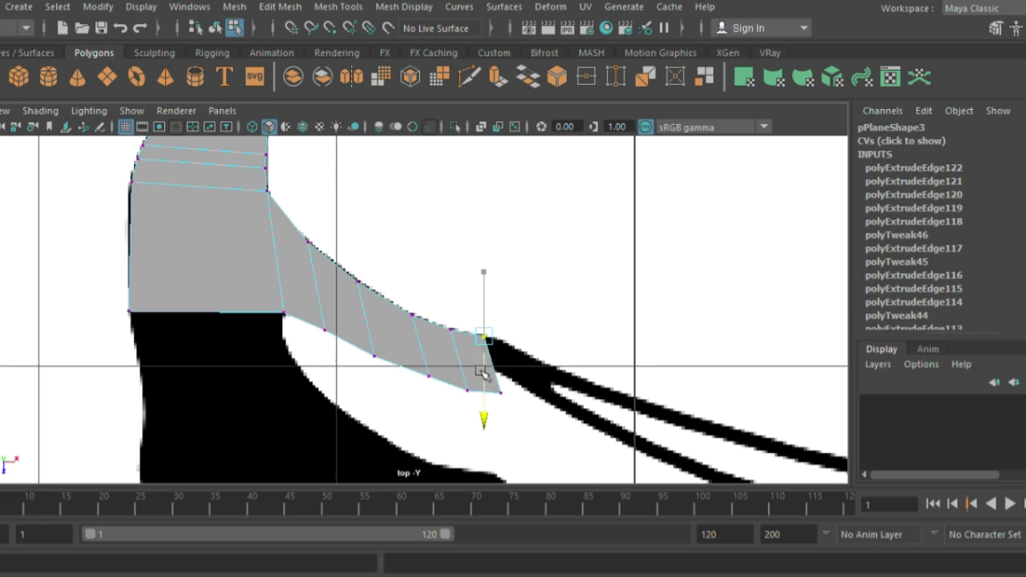
pyautogui.click(324, 328)
pyautogui.moveTo(337, 347)
pyautogui.mouseDown()
pyautogui.moveTo(337, 323)
pyautogui.moveTo(338, 341)
pyautogui.mouseUp()
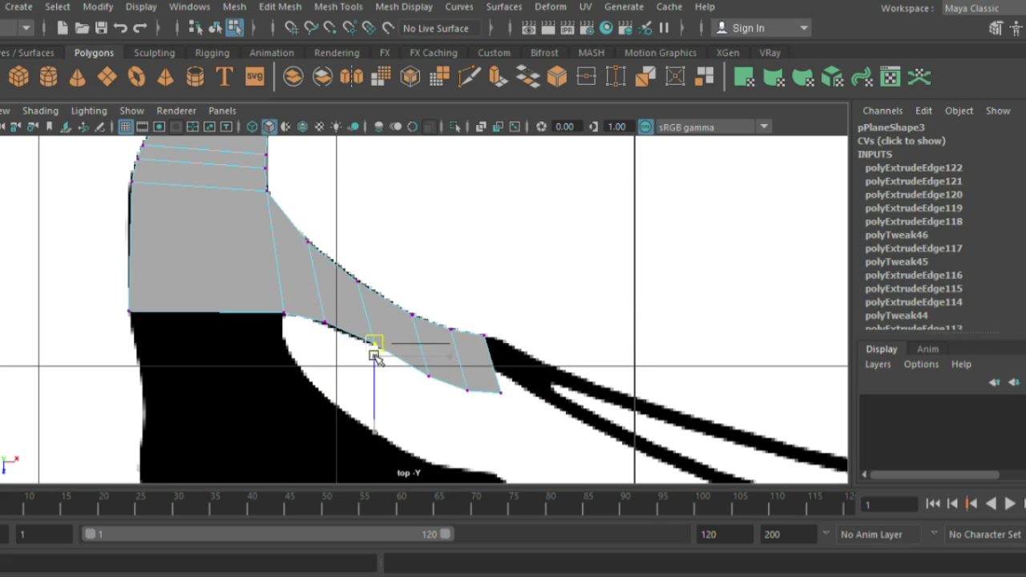
# Pull the strip's tip vertex right along the arm outline to the hands
pyautogui.click(332, 347)
pyautogui.click(324, 322)
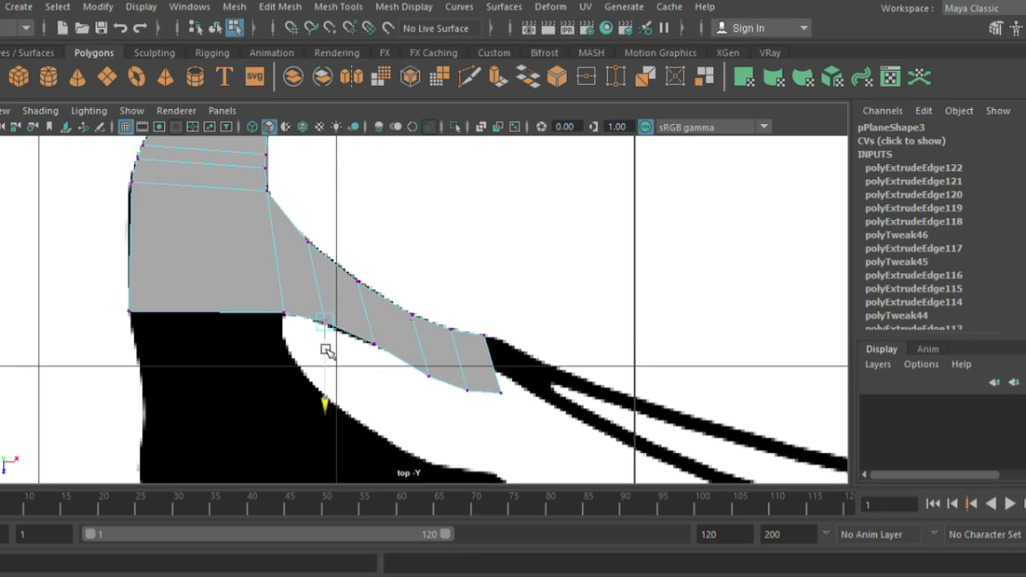
pyautogui.click(428, 371)
pyautogui.moveTo(446, 389)
pyautogui.mouseDown()
pyautogui.moveTo(469, 384)
pyautogui.moveTo(492, 334)
pyautogui.moveTo(506, 346)
pyautogui.mouseUp()
pyautogui.rightClick(506, 355)
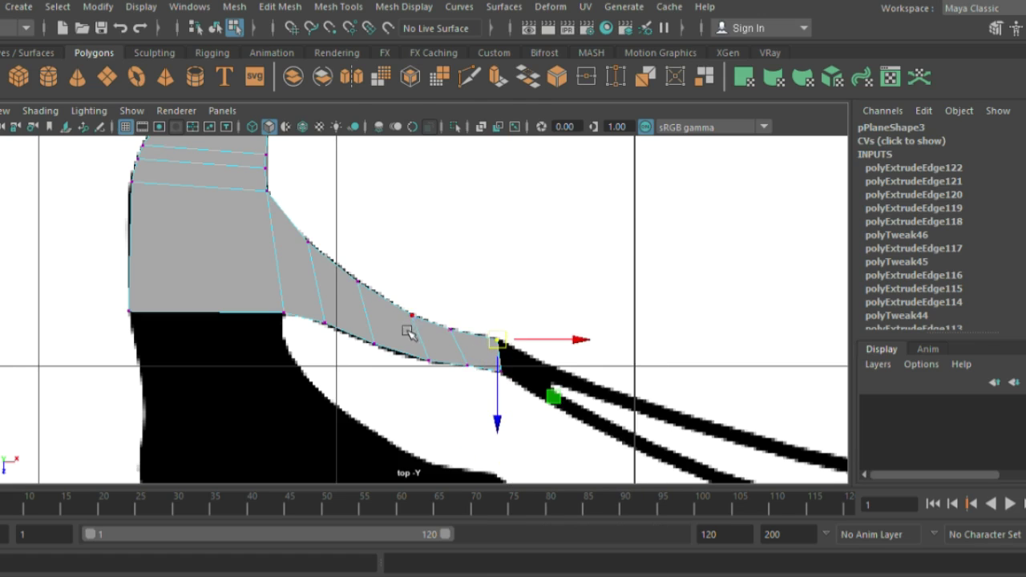
pyautogui.scroll(-5, 440, 348)
pyautogui.scroll(5, 368, 333)
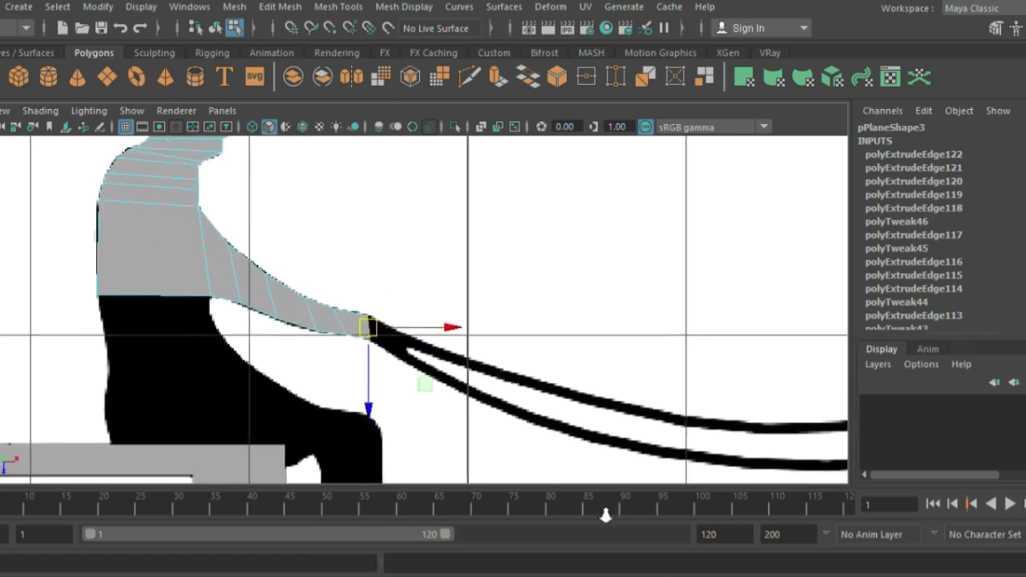
pyautogui.moveTo(347, 338); pyautogui.dragTo(362, 341)
# Extrude the tip edge twice out to the reins and return to object mode
pyautogui.hotkey('ctrl', 'e')
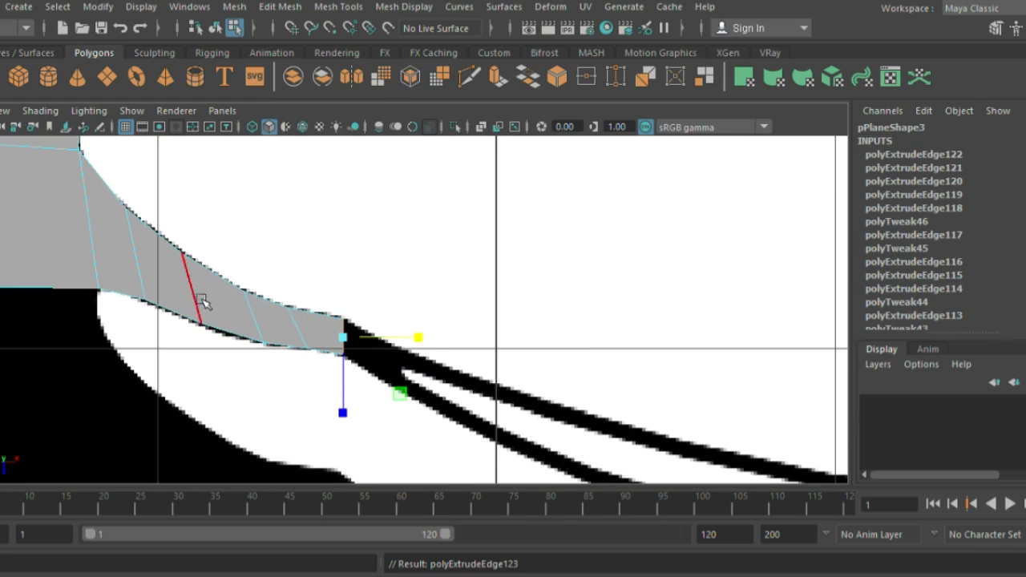
pyautogui.hotkey('ctrl', 'e')
pyautogui.moveTo(377, 355); pyautogui.dragTo(401, 366)
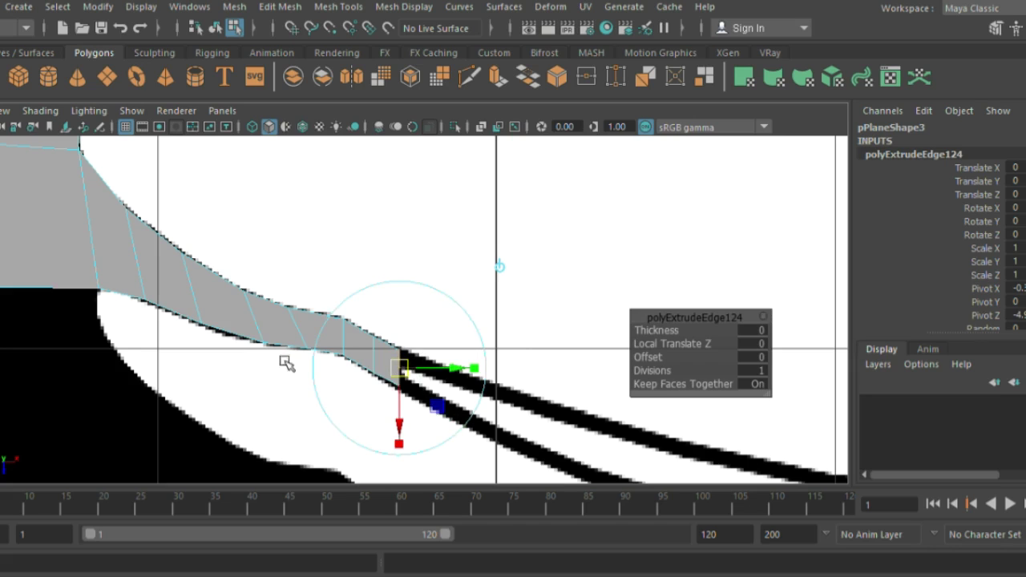
pyautogui.keyDown('alt'); pyautogui.moveTo(147, 286); pyautogui.dragTo(289, 218, button='middle'); pyautogui.keyUp('alt')
pyautogui.press('q')
pyautogui.scroll(3, 229, 257)
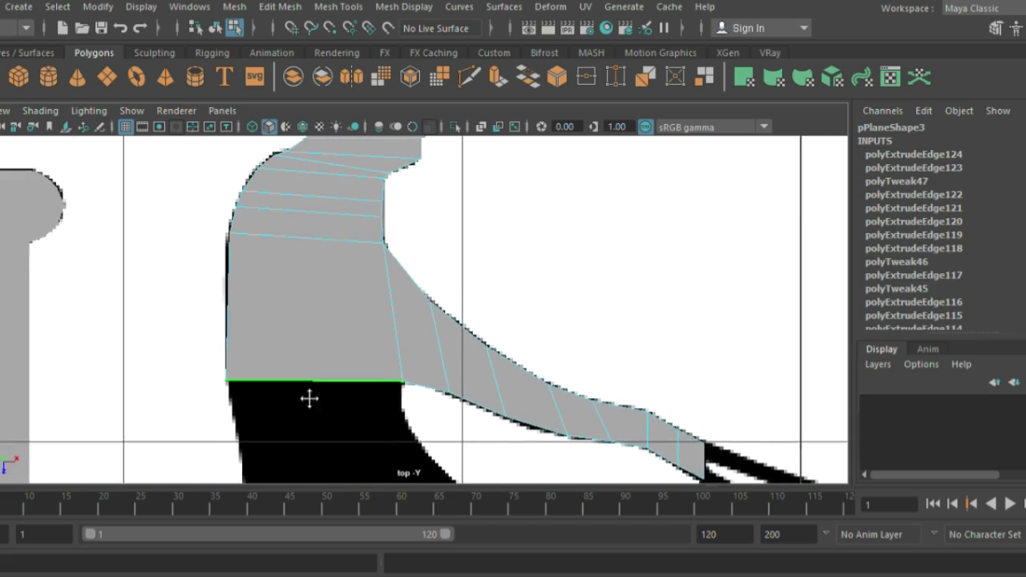
pyautogui.moveTo(258, 283); pyautogui.dragTo(321, 218, button='right')
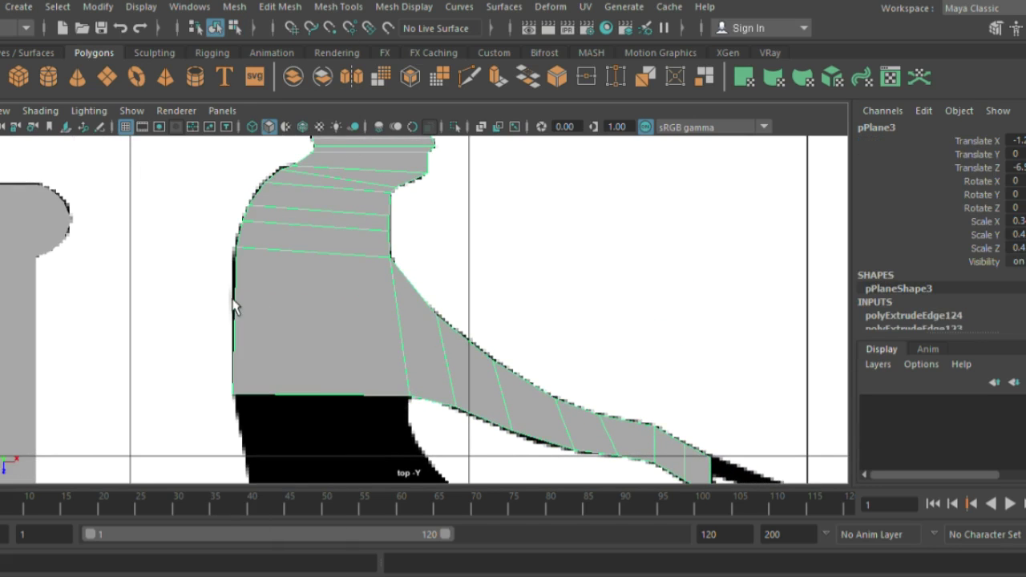
# Insert four edge loops across the driver's torso, two upper and two lower
pyautogui.click(339, 6)
pyautogui.click(377, 135)
pyautogui.click(237, 296)
pyautogui.click(239, 272)
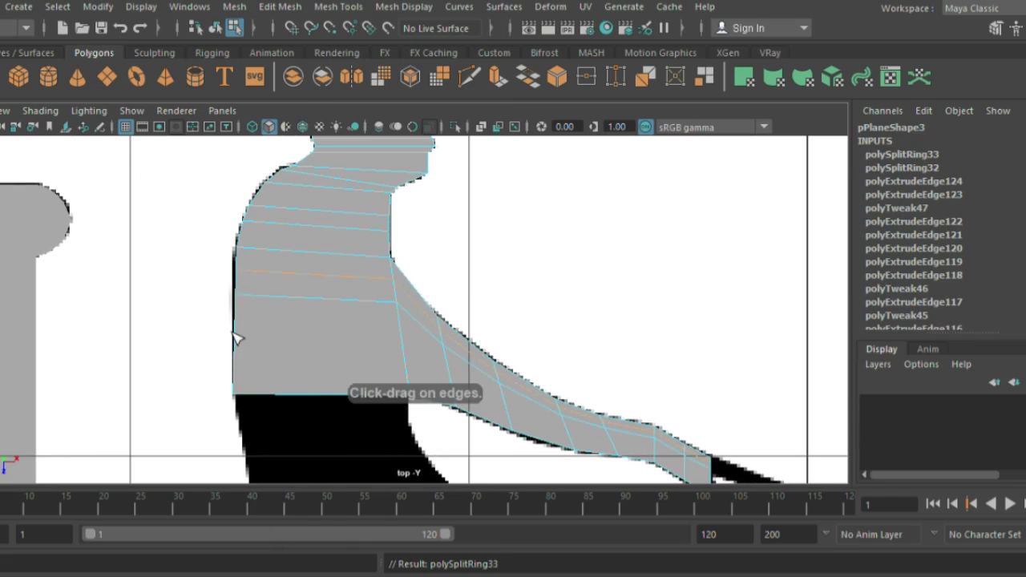
pyautogui.click(237, 337)
pyautogui.click(238, 360)
# Move the upper back-edge vertices onto the silhouette curve
pyautogui.moveTo(248, 286); pyautogui.dragTo(201, 280, button='right')
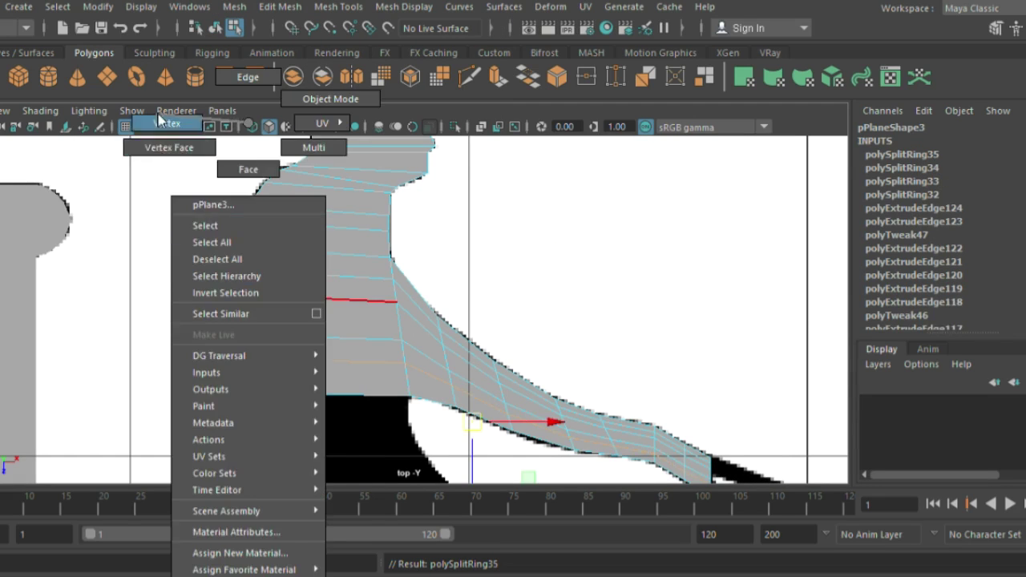
pyautogui.click(239, 293)
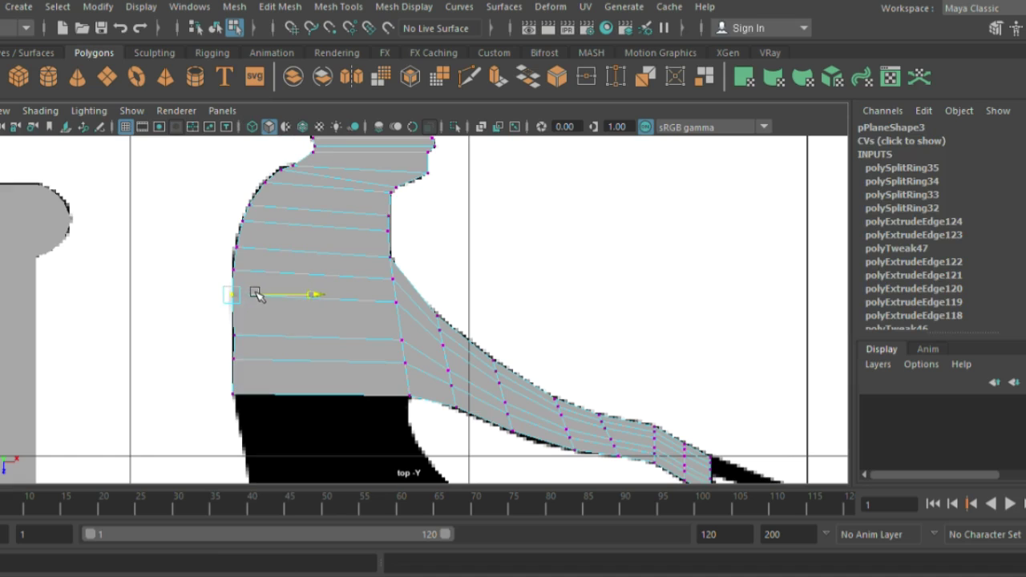
pyautogui.click(257, 335)
pyautogui.click(263, 354)
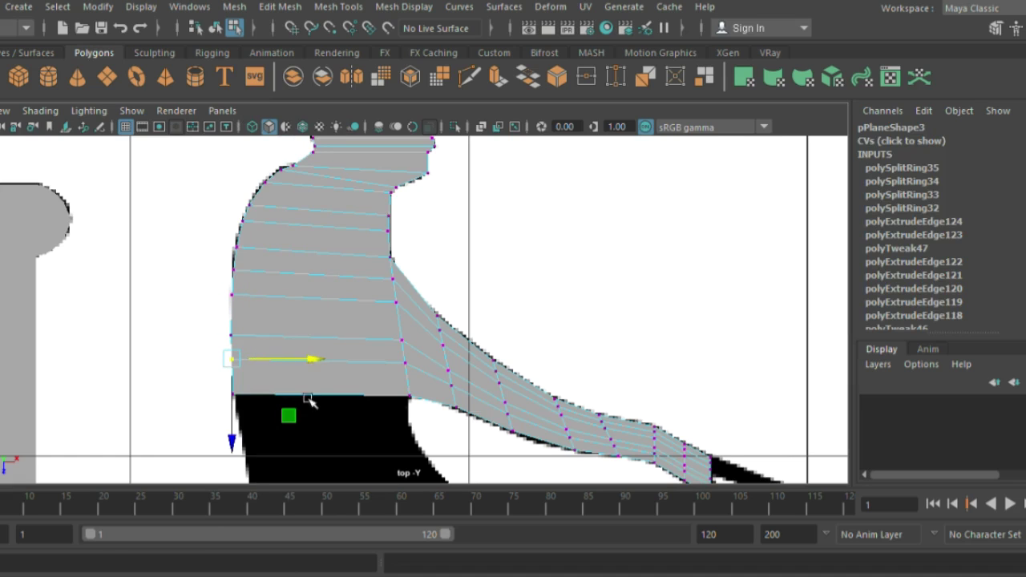
pyautogui.click(243, 265)
pyautogui.moveTo(292, 253); pyautogui.dragTo(232, 248)
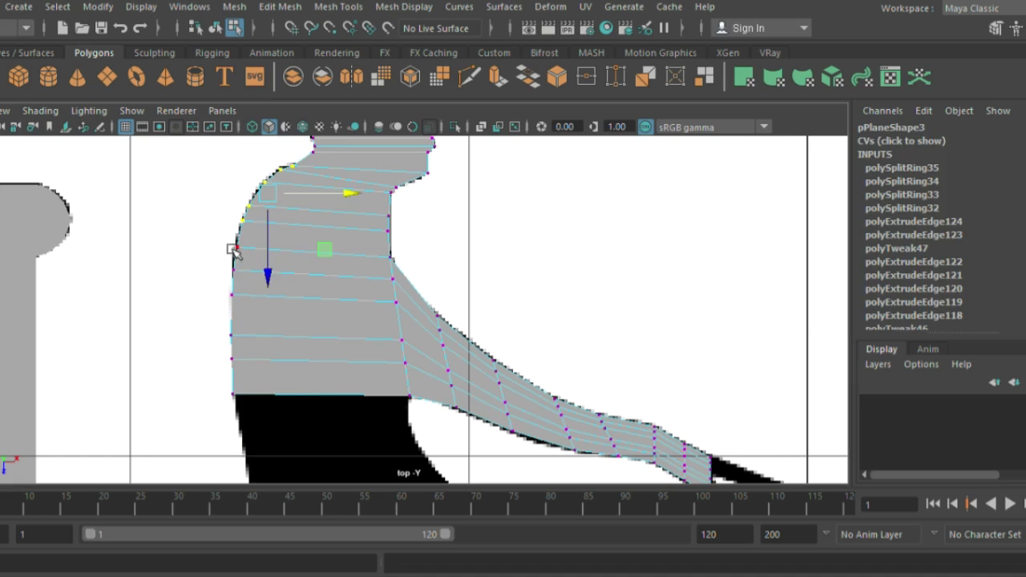
pyautogui.moveTo(297, 206); pyautogui.dragTo(293, 206)
pyautogui.click(252, 274)
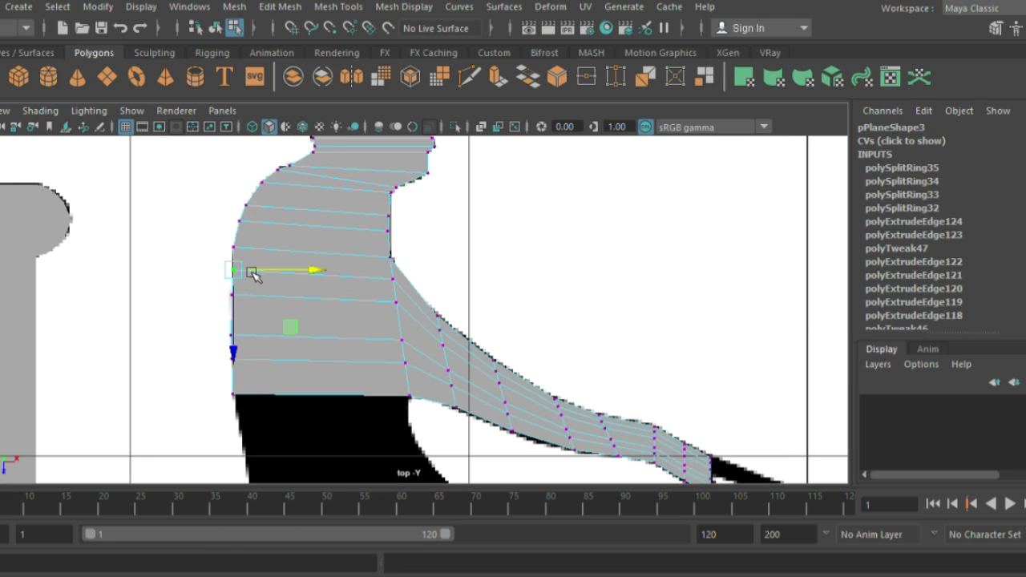
pyautogui.click(403, 221)
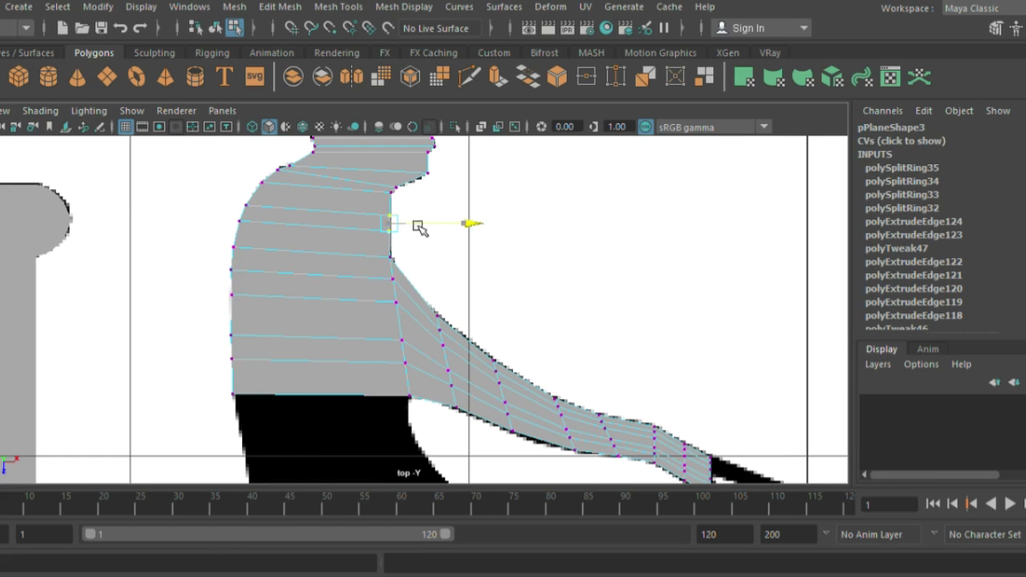
# Select the edge along the waist and bring the seated legs into view
pyautogui.scroll(-3, 418, 228)
pyautogui.scroll(-1, 458, 267)
pyautogui.moveTo(357, 294); pyautogui.dragTo(355, 75, button='right')
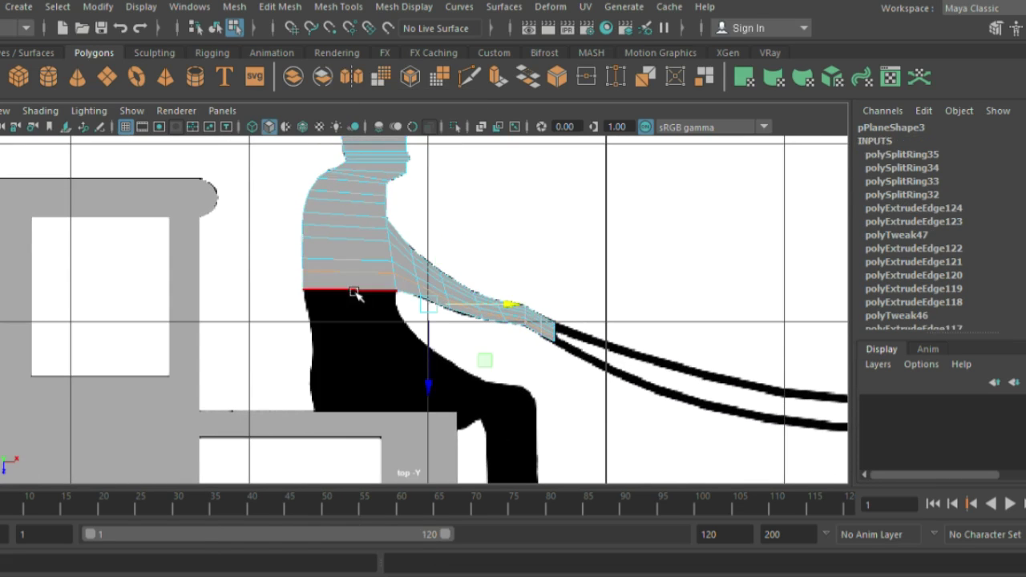
pyautogui.click(355, 293)
pyautogui.keyDown('alt'); pyautogui.moveTo(416, 340); pyautogui.dragTo(388, 321, button='middle'); pyautogui.keyUp('alt')
# Extrude the waist edge twice, pulling the first new edge down over the hips
pyautogui.hotkey('ctrl', 'e')
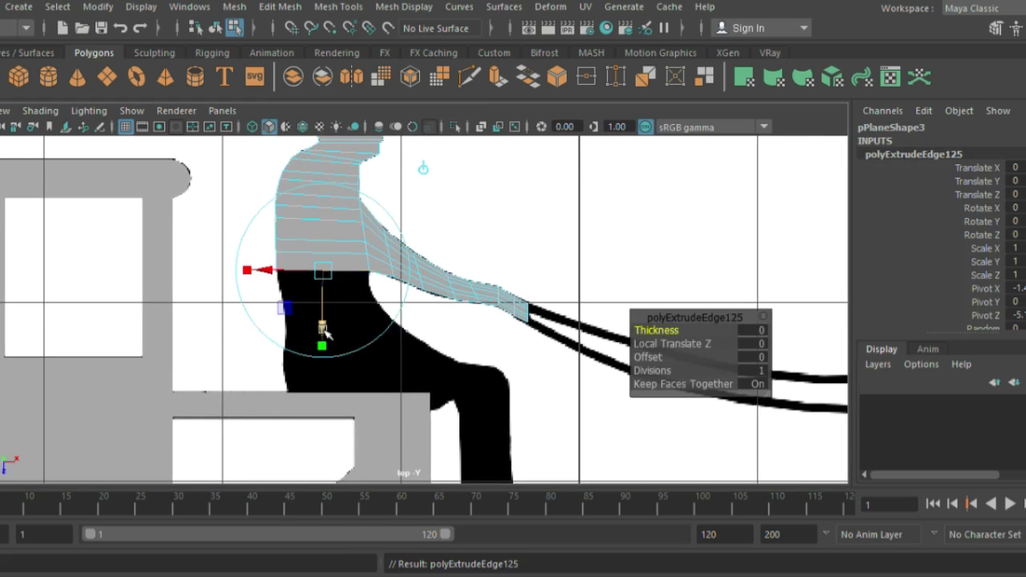
pyautogui.moveTo(328, 325); pyautogui.dragTo(335, 431)
pyautogui.hotkey('ctrl', 'e')
pyautogui.hotkey('ctrl', 'e')
pyautogui.hotkey('ctrl', 'e')
pyautogui.hotkey('ctrl', 'e')
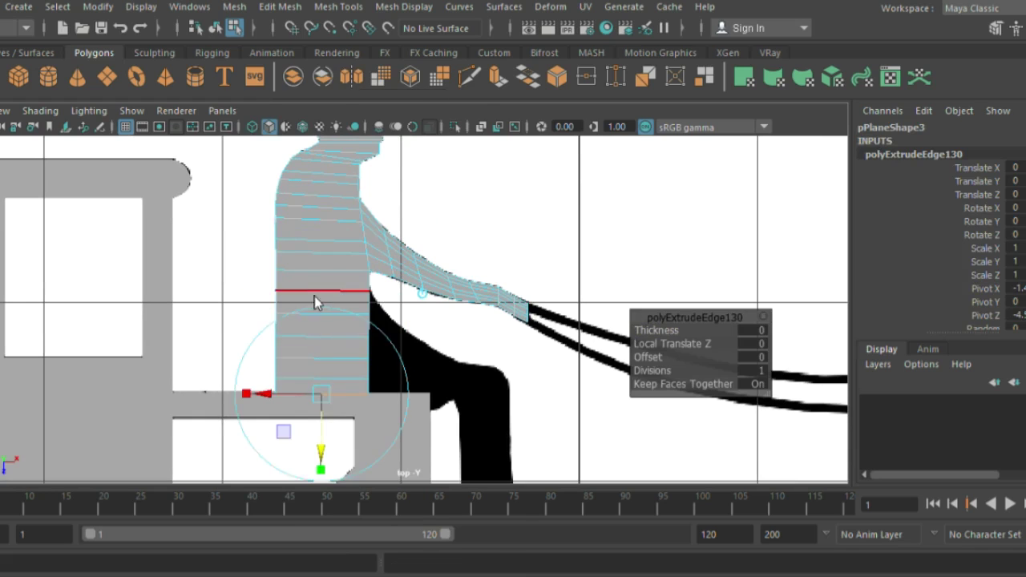
# Align the lower back-edge vertices down to the seat with the back outline
pyautogui.moveTo(315, 302); pyautogui.dragTo(286, 259, button='right')
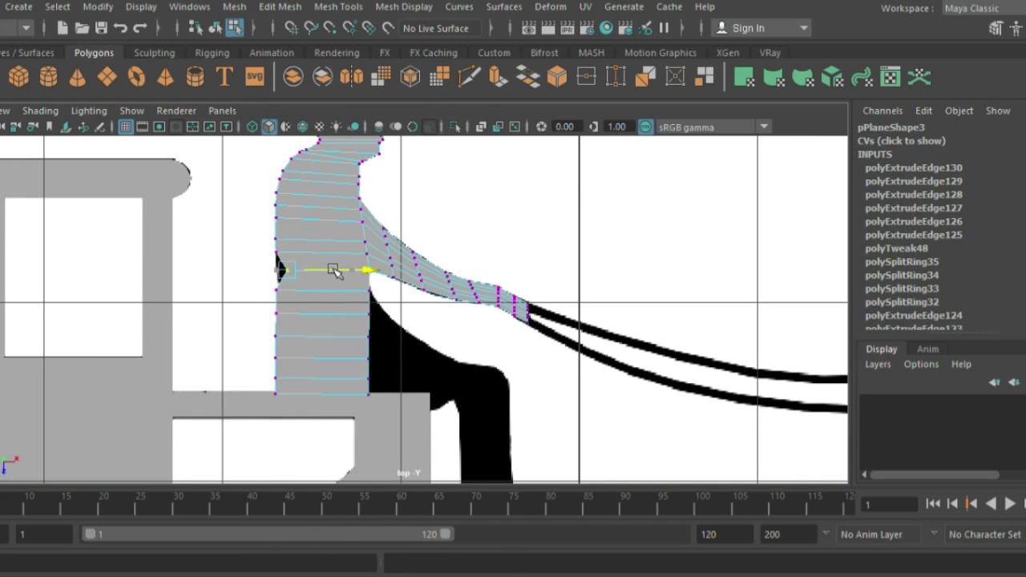
pyautogui.click(276, 290)
pyautogui.moveTo(316, 290)
pyautogui.mouseDown()
pyautogui.moveTo(328, 290)
pyautogui.moveTo(325, 327)
pyautogui.mouseUp()
pyautogui.click(275, 314)
pyautogui.click(275, 336)
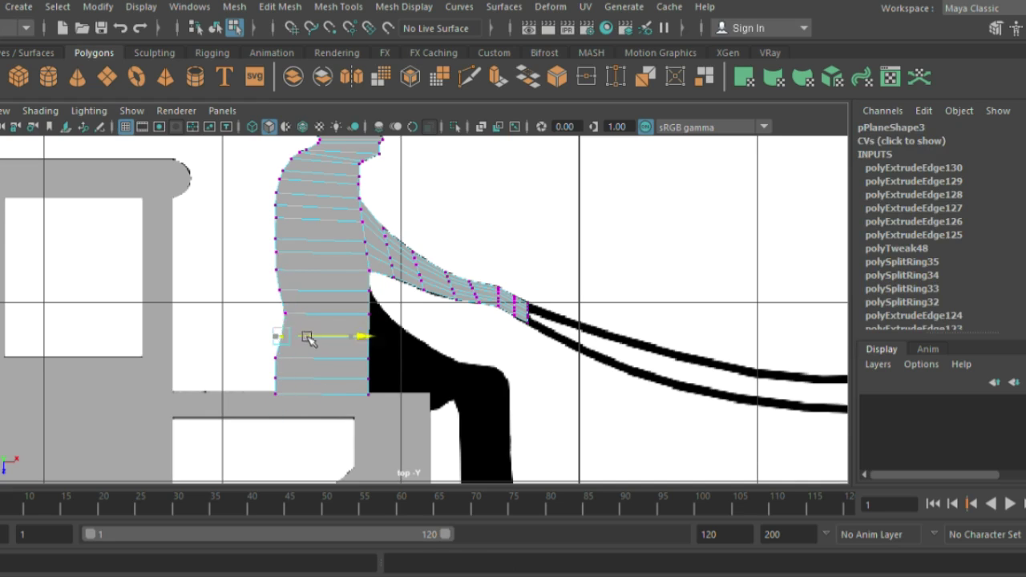
pyautogui.click(275, 358)
pyautogui.moveTo(298, 359); pyautogui.dragTo(313, 382)
pyautogui.click(279, 377)
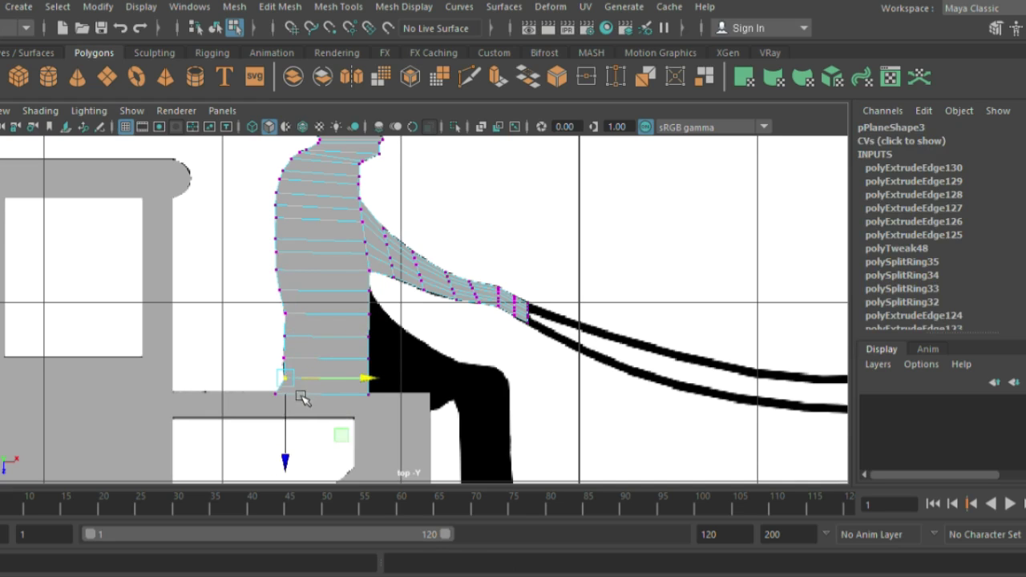
pyautogui.click(281, 395)
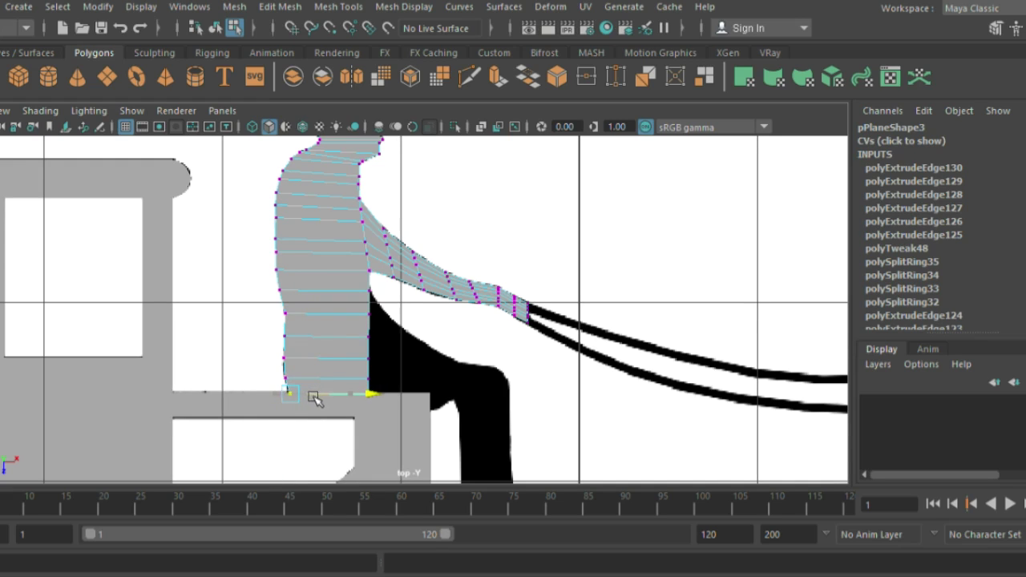
# Push the front vertices out to the belly and stretch the lap forward along the thigh to the knee
pyautogui.click(369, 315)
pyautogui.moveTo(393, 315); pyautogui.dragTo(435, 343)
pyautogui.click(369, 337)
pyautogui.moveTo(435, 348)
pyautogui.mouseDown()
pyautogui.moveTo(425, 410)
pyautogui.moveTo(484, 364)
pyautogui.mouseUp()
pyautogui.click(368, 380)
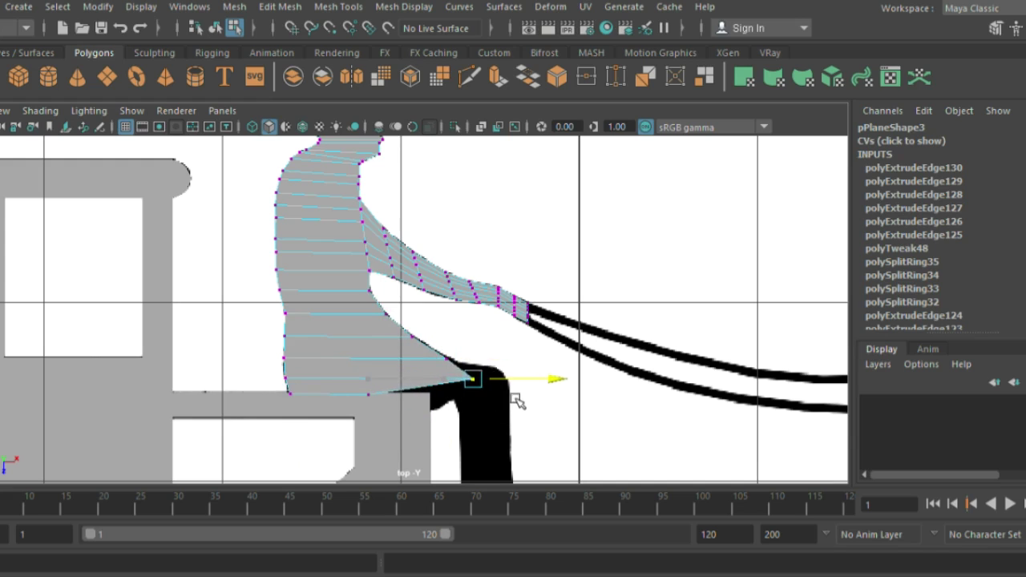
pyautogui.moveTo(483, 416); pyautogui.dragTo(485, 410)
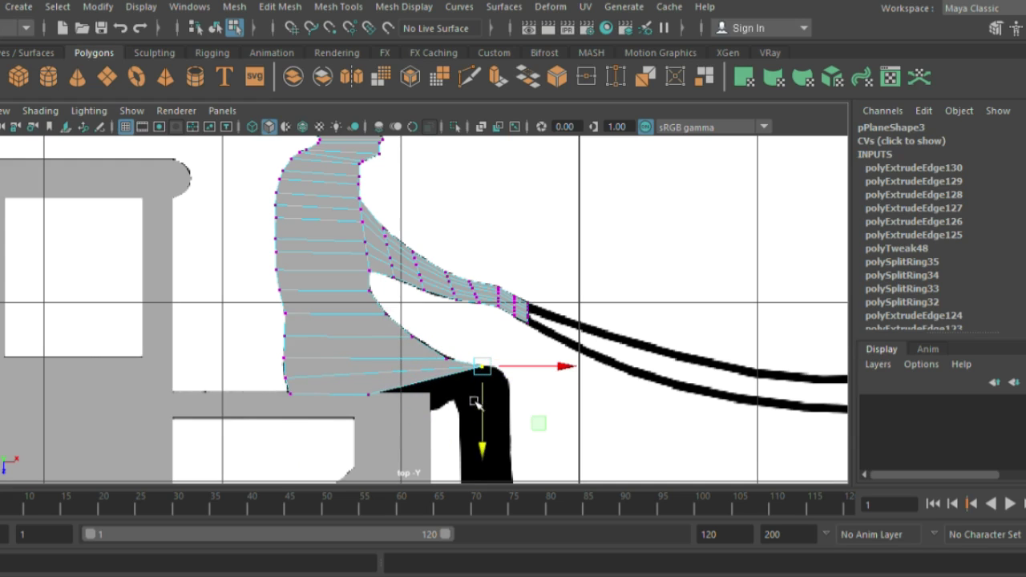
pyautogui.click(368, 394)
pyautogui.moveTo(393, 395)
pyautogui.mouseDown()
pyautogui.moveTo(451, 396)
pyautogui.moveTo(465, 409)
pyautogui.mouseUp()
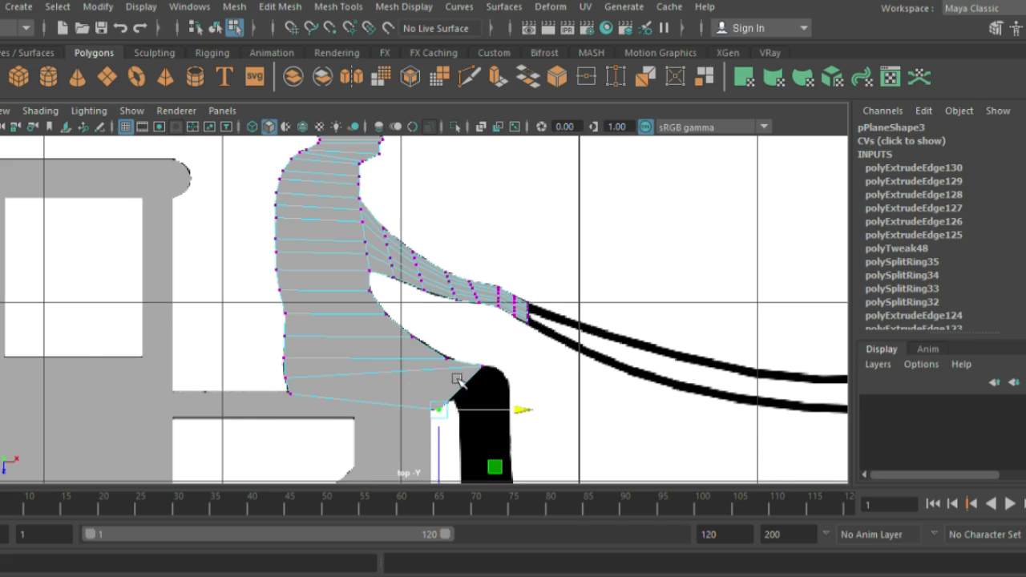
pyautogui.scroll(3, 505, 421)
pyautogui.scroll(2, 505, 421)
# Extrude the edge under the knee down the leg and align its lower vertex to the leg outline
pyautogui.moveTo(399, 385); pyautogui.dragTo(425, 372)
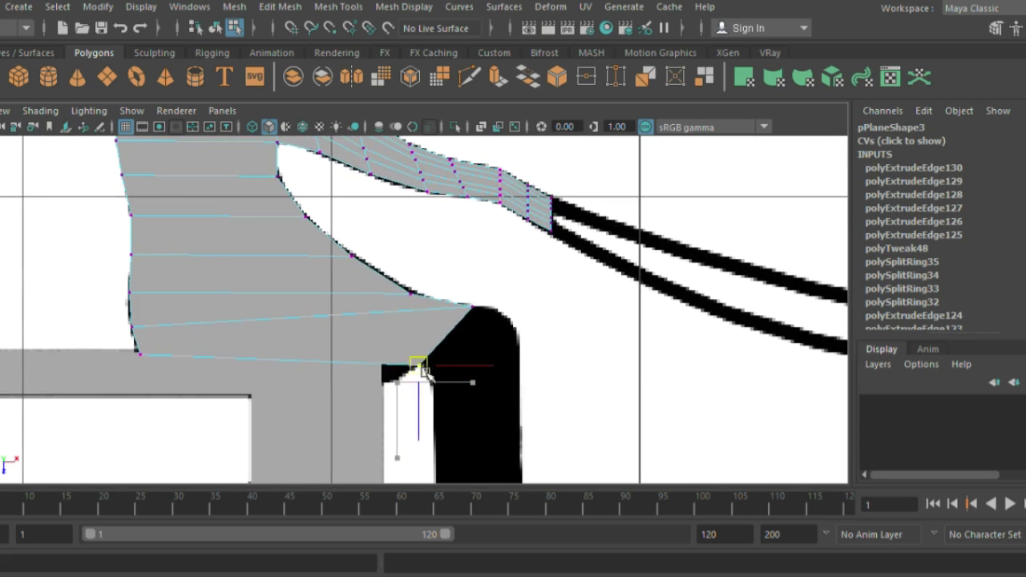
pyautogui.moveTo(382, 376); pyautogui.dragTo(361, 293, button='right')
pyautogui.click(369, 363)
pyautogui.hotkey('ctrl', 'e')
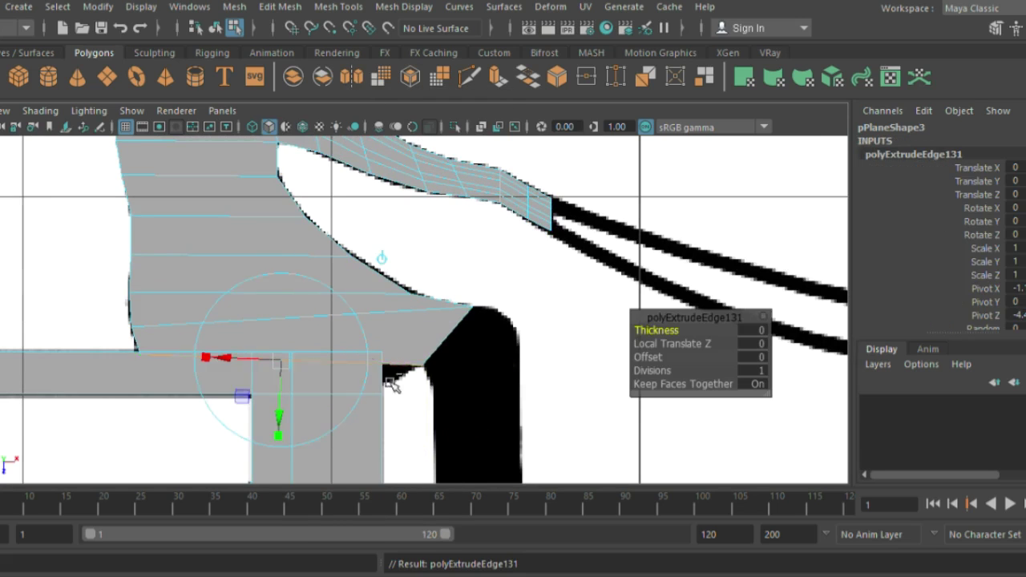
pyautogui.moveTo(282, 409); pyautogui.dragTo(282, 429)
pyautogui.moveTo(345, 181); pyautogui.dragTo(320, 120, button='right')
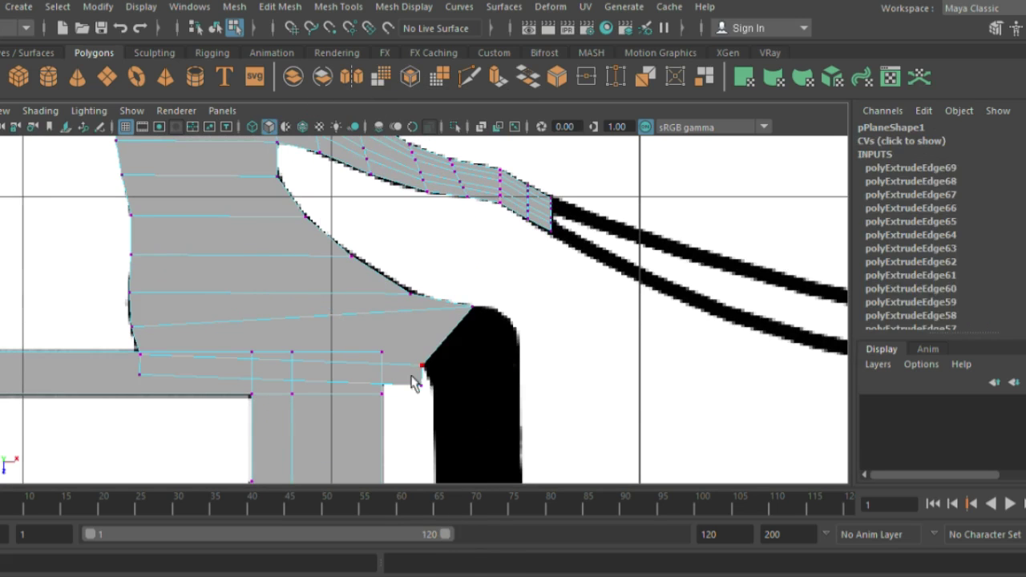
pyautogui.moveTo(453, 385); pyautogui.dragTo(415, 385)
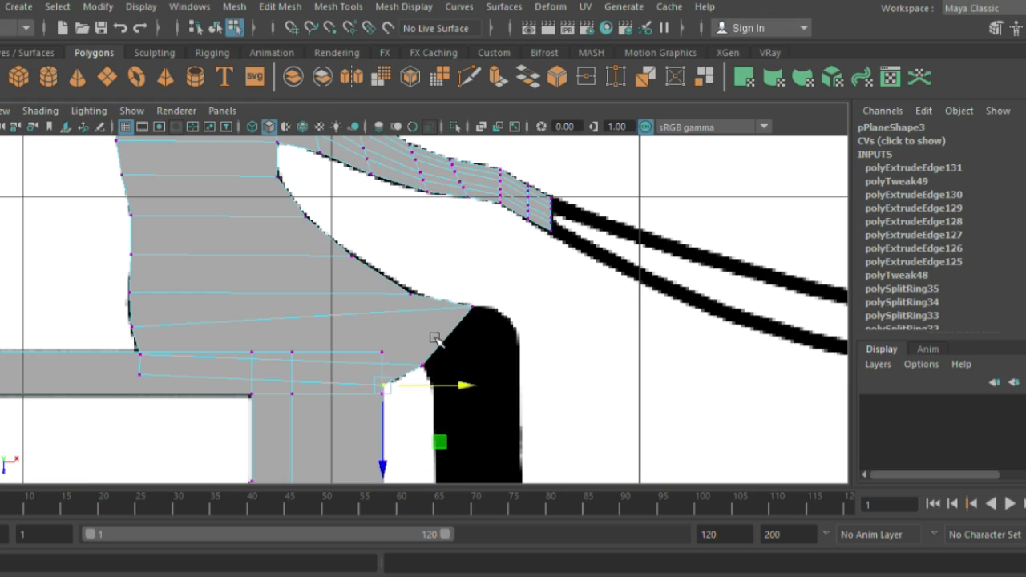
pyautogui.moveTo(439, 333); pyautogui.dragTo(403, 282, button='right')
pyautogui.click(409, 291)
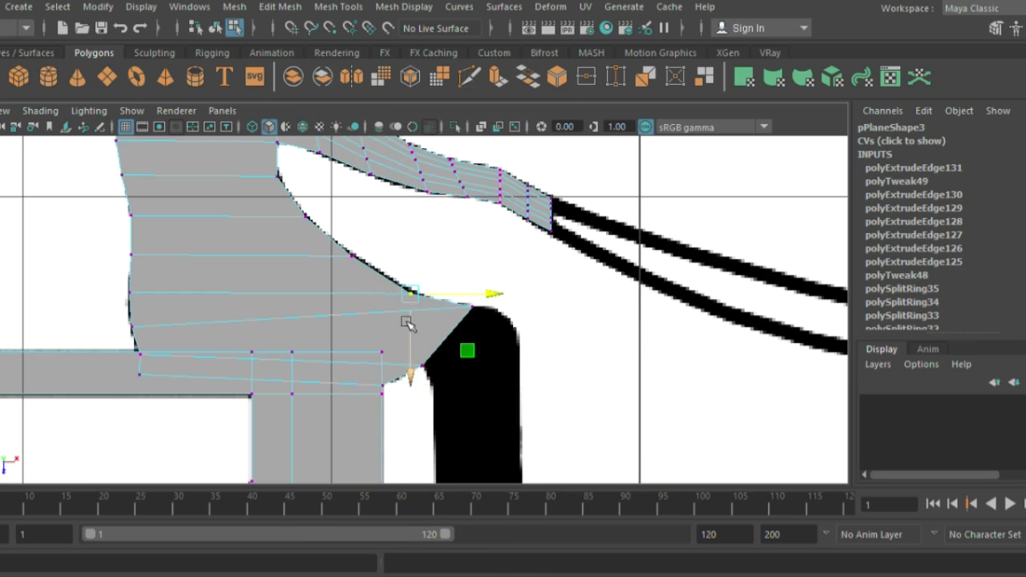
# Extrude the edge beside the black knee shape twice, out over the knee
pyautogui.moveTo(439, 343); pyautogui.dragTo(458, 268, button='right')
pyautogui.click(451, 328)
pyautogui.hotkey('ctrl', 'e')
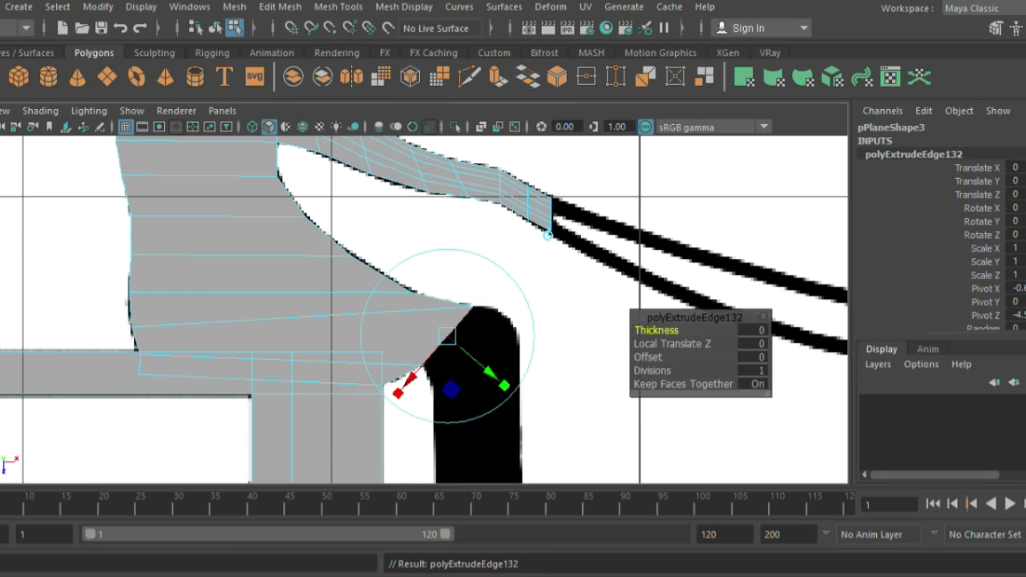
pyautogui.moveTo(447, 335)
pyautogui.mouseDown()
pyautogui.moveTo(492, 339)
pyautogui.moveTo(472, 373)
pyautogui.mouseUp()
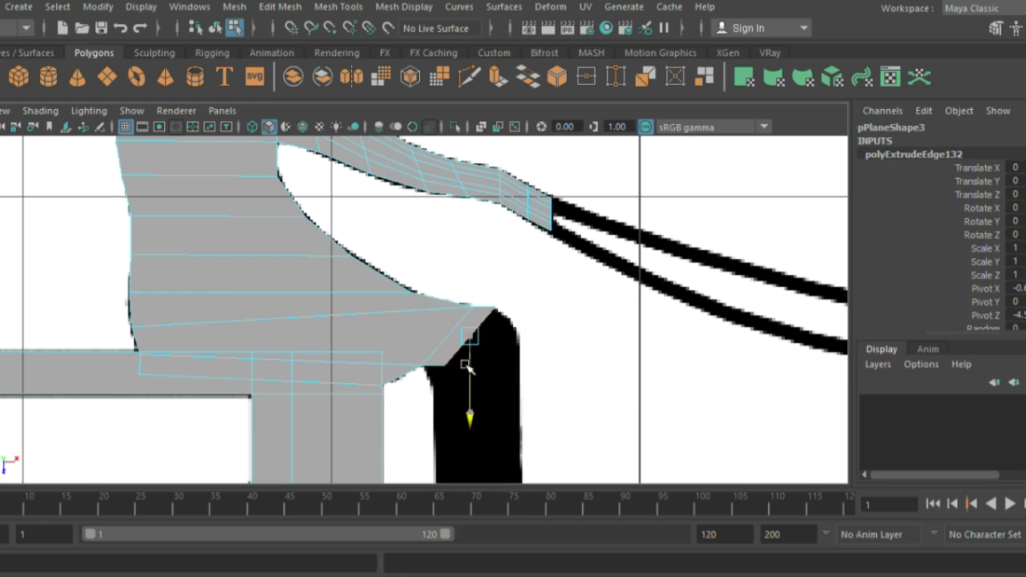
pyautogui.hotkey('ctrl', 'e')
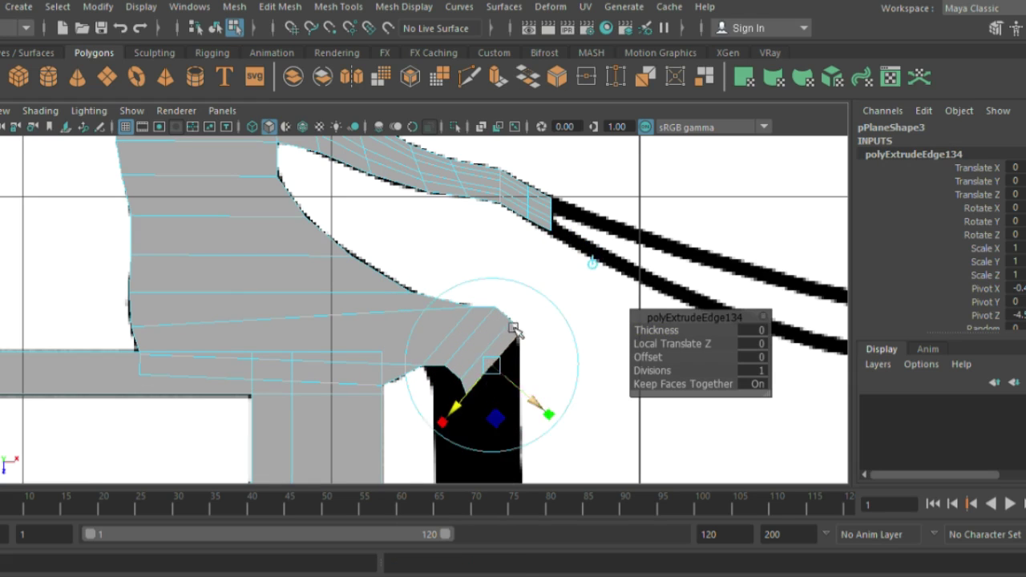
# Pull the corner and notch vertices onto the black shape's silhouette edges
pyautogui.moveTo(498, 122); pyautogui.dragTo(446, 189, button='right')
pyautogui.click(419, 123)
pyautogui.click(495, 307)
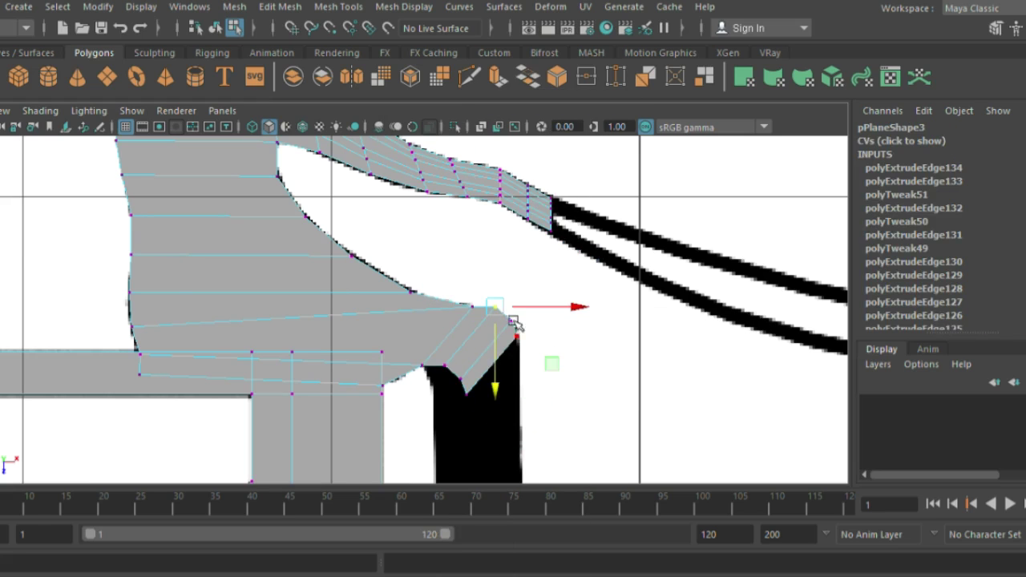
pyautogui.moveTo(487, 343); pyautogui.dragTo(499, 343, button='middle')
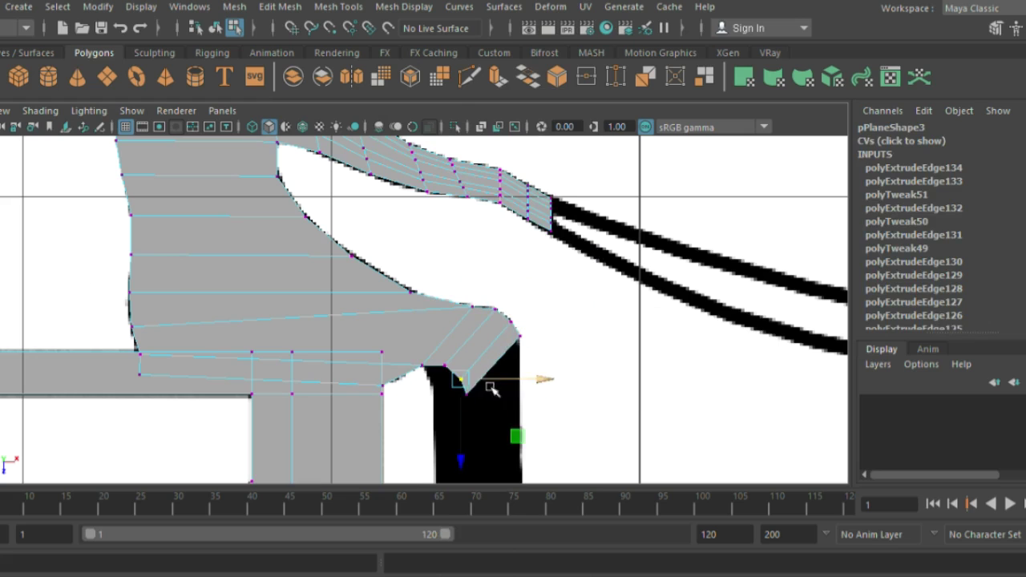
pyautogui.click(466, 394)
pyautogui.moveTo(489, 389); pyautogui.dragTo(543, 393, button='middle')
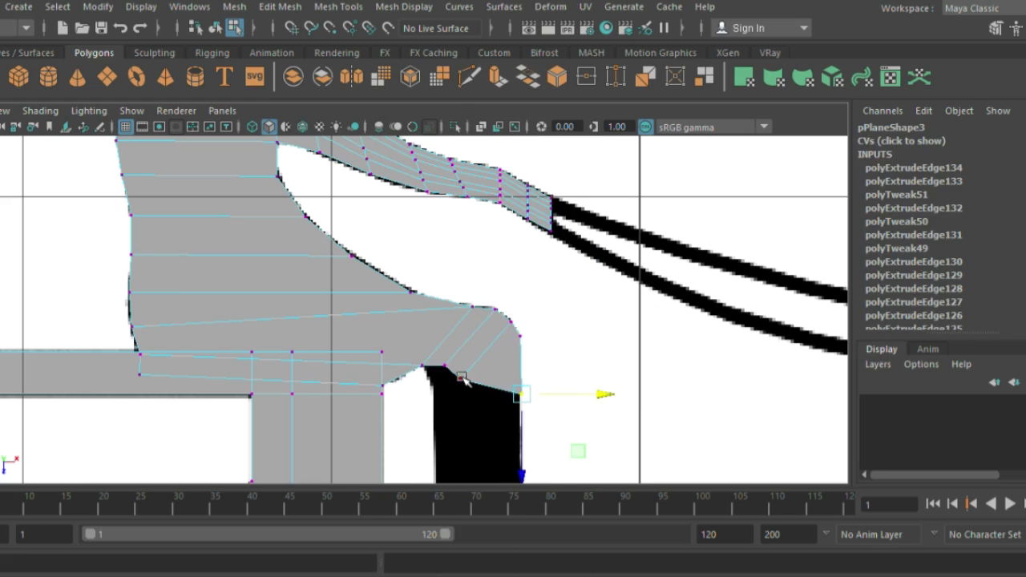
pyautogui.click(425, 368)
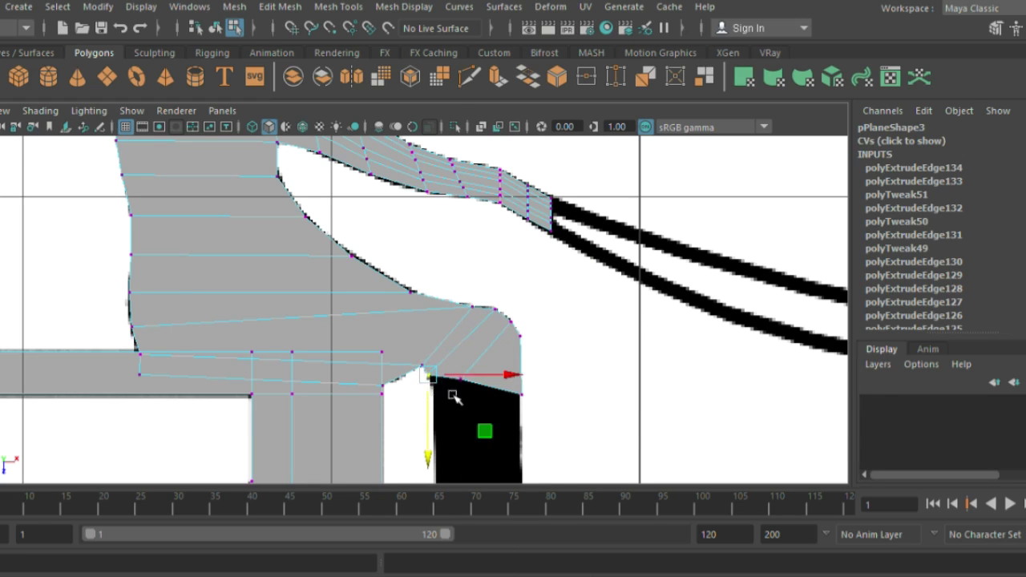
pyautogui.moveTo(453, 398)
pyautogui.mouseDown(button='middle')
pyautogui.moveTo(440, 397)
pyautogui.moveTo(508, 201)
pyautogui.mouseUp(button='middle')
# Extrude the edge along the black shape's top down over the shape and fit its height
pyautogui.moveTo(508, 201); pyautogui.dragTo(504, 80, button='right')
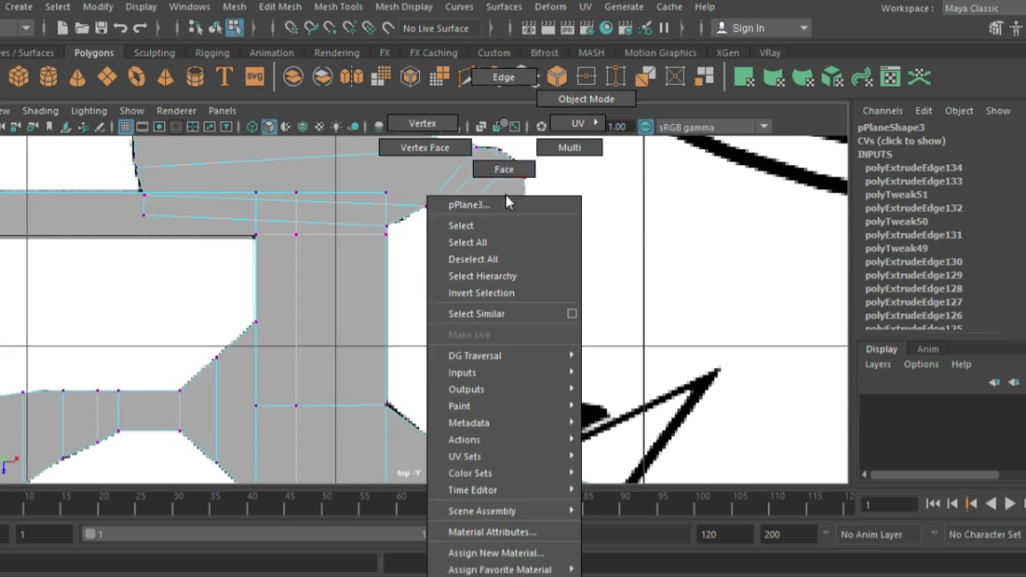
pyautogui.click(495, 230)
pyautogui.hotkey('ctrl', 'e')
pyautogui.moveTo(481, 308); pyautogui.dragTo(470, 440)
pyautogui.hotkey('ctrl', 'z')
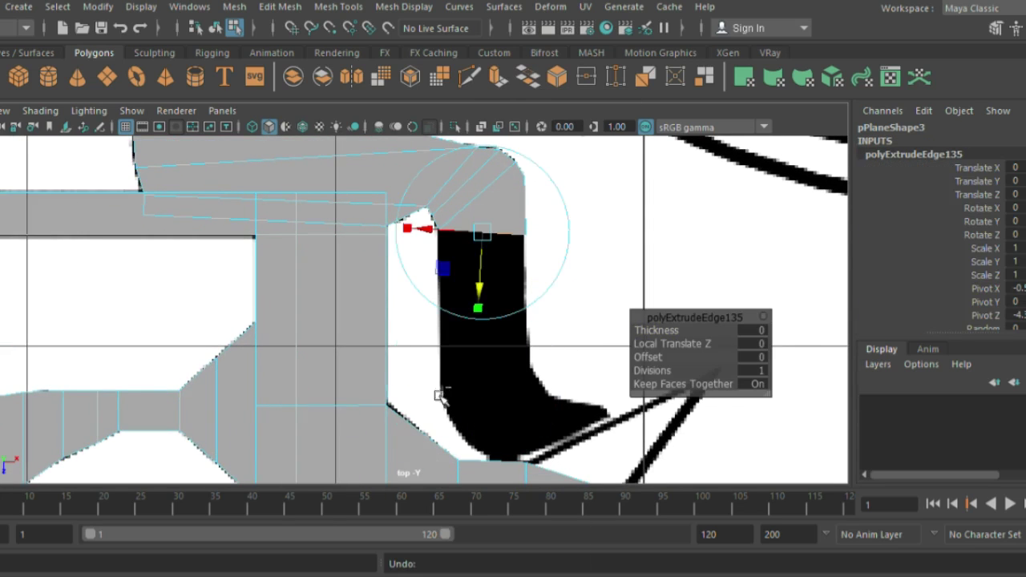
pyautogui.moveTo(489, 333)
pyautogui.mouseDown()
pyautogui.moveTo(492, 409)
pyautogui.moveTo(509, 469)
pyautogui.mouseUp()
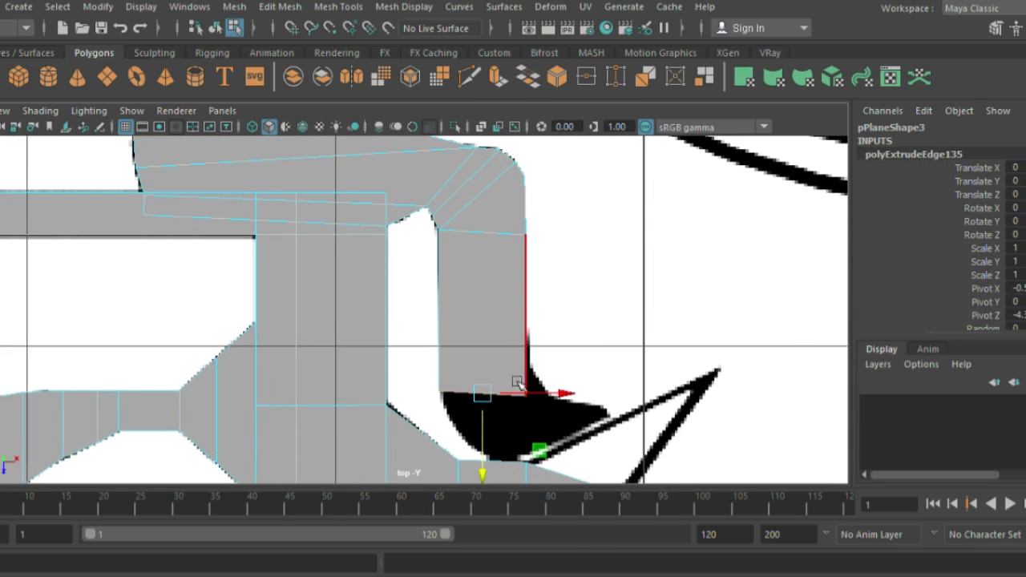
pyautogui.moveTo(497, 374)
pyautogui.mouseDown()
pyautogui.moveTo(481, 355)
pyautogui.moveTo(495, 404)
pyautogui.mouseUp()
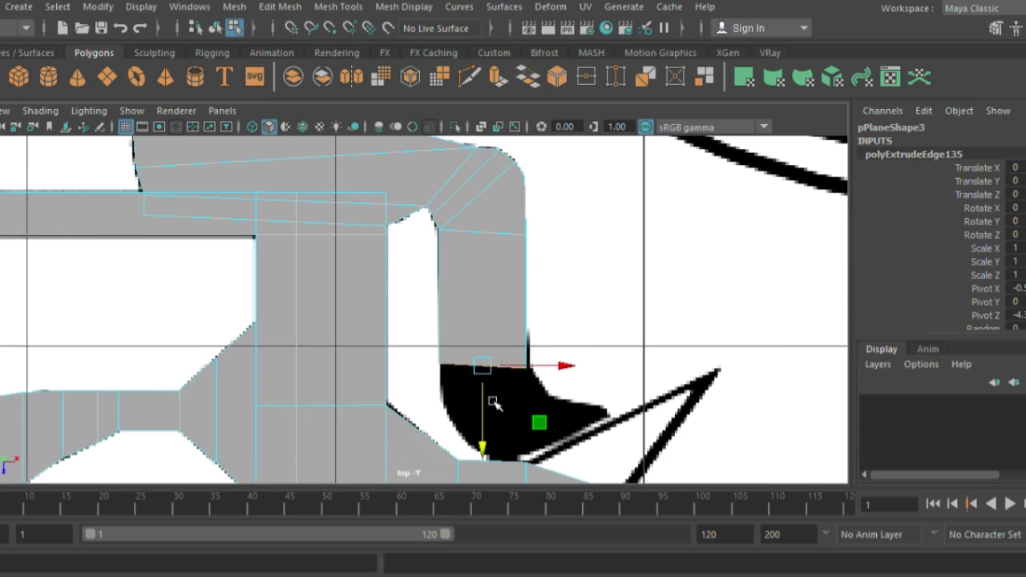
pyautogui.moveTo(510, 369); pyautogui.dragTo(515, 371)
# Extrude further sections from the bottom edge, following the shape's curve downward
pyautogui.hotkey('ctrl', 'e')
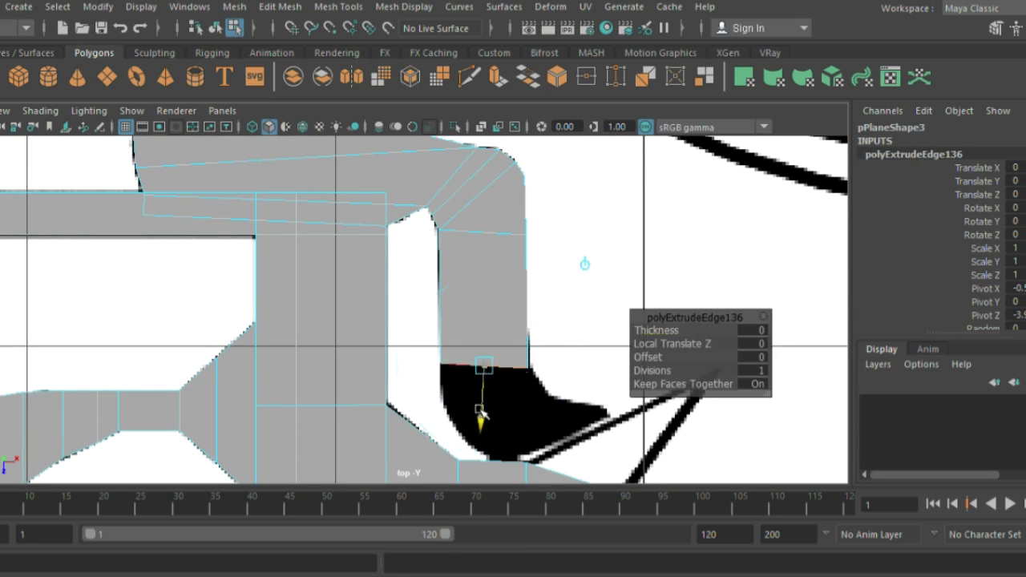
pyautogui.hotkey('ctrl', 'z')
pyautogui.moveTo(500, 412); pyautogui.dragTo(491, 453)
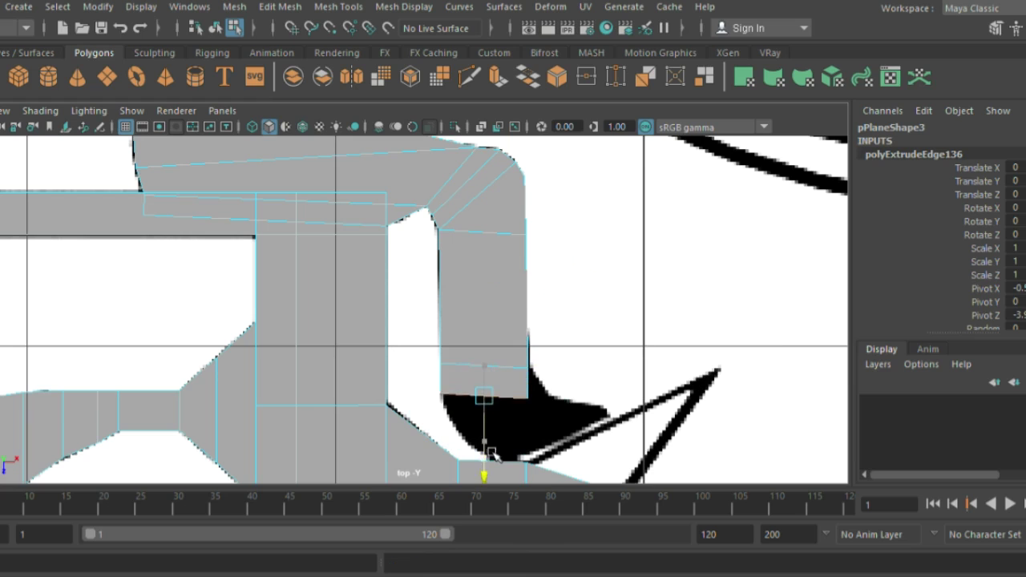
pyautogui.hotkey('ctrl', 'e')
pyautogui.moveTo(483, 400)
pyautogui.mouseDown()
pyautogui.moveTo(483, 476)
pyautogui.moveTo(493, 486)
pyautogui.mouseUp()
pyautogui.hotkey('ctrl', 'e')
pyautogui.hotkey('ctrl', 'e')
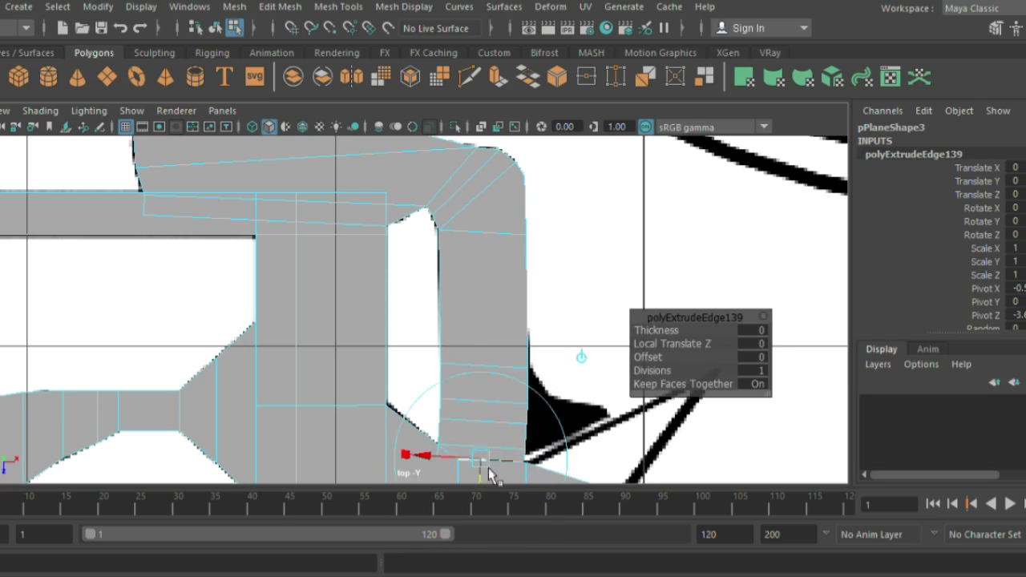
# Slide the lower vertices right, stretching the bottom corner along the shape toward the foot
pyautogui.moveTo(473, 136); pyautogui.dragTo(396, 124, button='right')
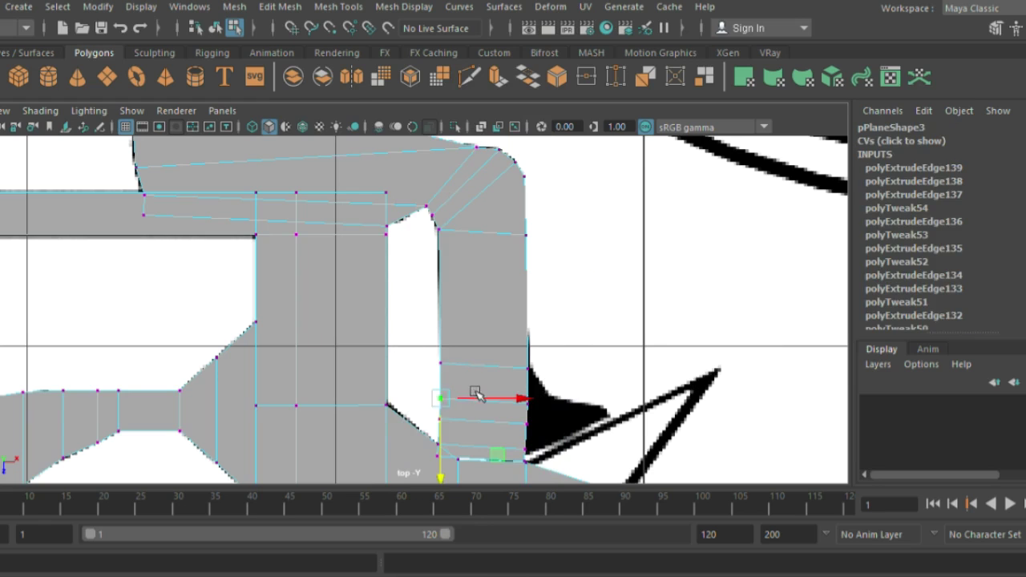
pyautogui.moveTo(475, 392)
pyautogui.mouseDown()
pyautogui.moveTo(494, 433)
pyautogui.moveTo(457, 445)
pyautogui.moveTo(508, 450)
pyautogui.mouseUp()
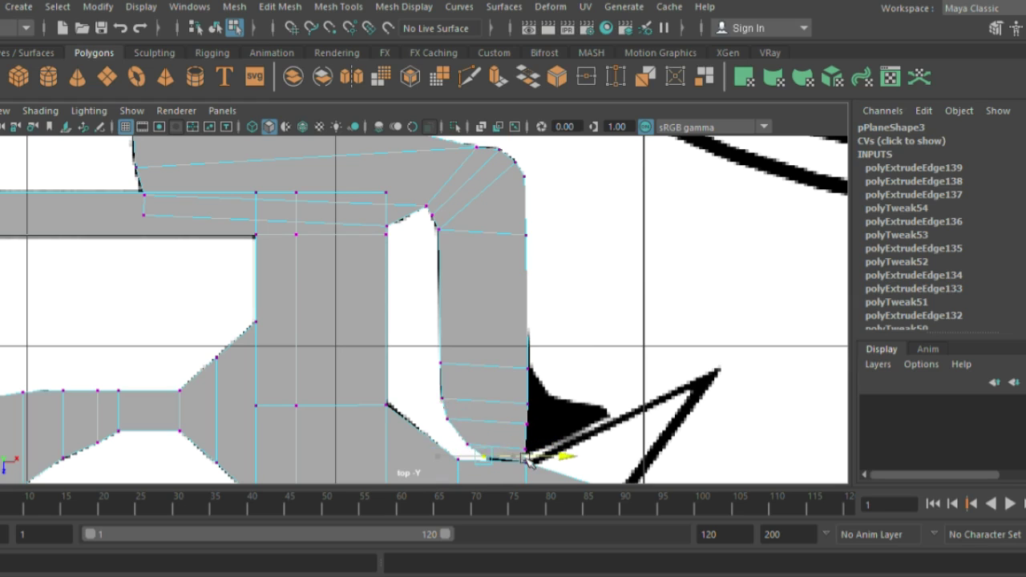
pyautogui.click(528, 407)
pyautogui.moveTo(534, 417)
pyautogui.mouseDown()
pyautogui.moveTo(606, 409)
pyautogui.moveTo(553, 449)
pyautogui.moveTo(631, 411)
pyautogui.moveTo(624, 420)
pyautogui.mouseUp()
# Frame the scene, clear the selection and select the pPlane1 mesh over the footboard
pyautogui.press('F8')
pyautogui.scroll(-2, 609, 193)
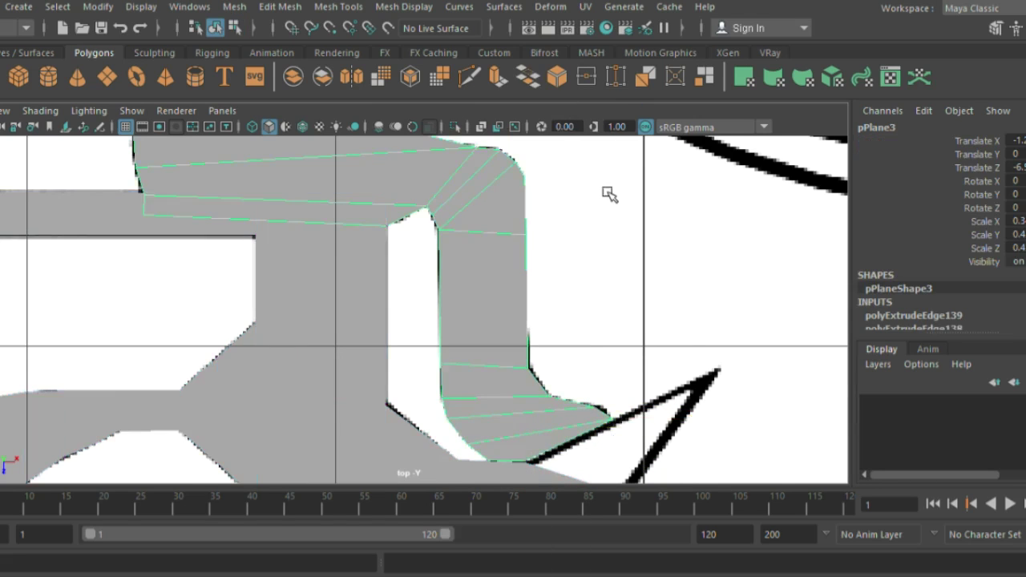
pyautogui.scroll(-5, 609, 192)
pyautogui.scroll(-1, 609, 192)
pyautogui.click(751, 248)
pyautogui.scroll(2, 429, 301)
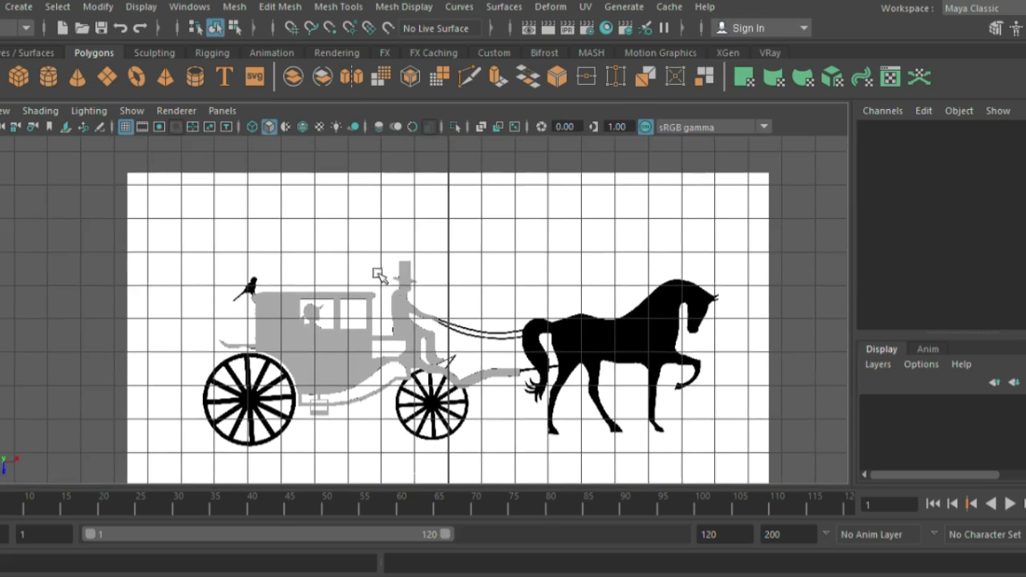
pyautogui.scroll(2, 401, 300)
pyautogui.scroll(2, 368, 299)
pyautogui.scroll(2, 339, 298)
pyautogui.scroll(2, 556, 279)
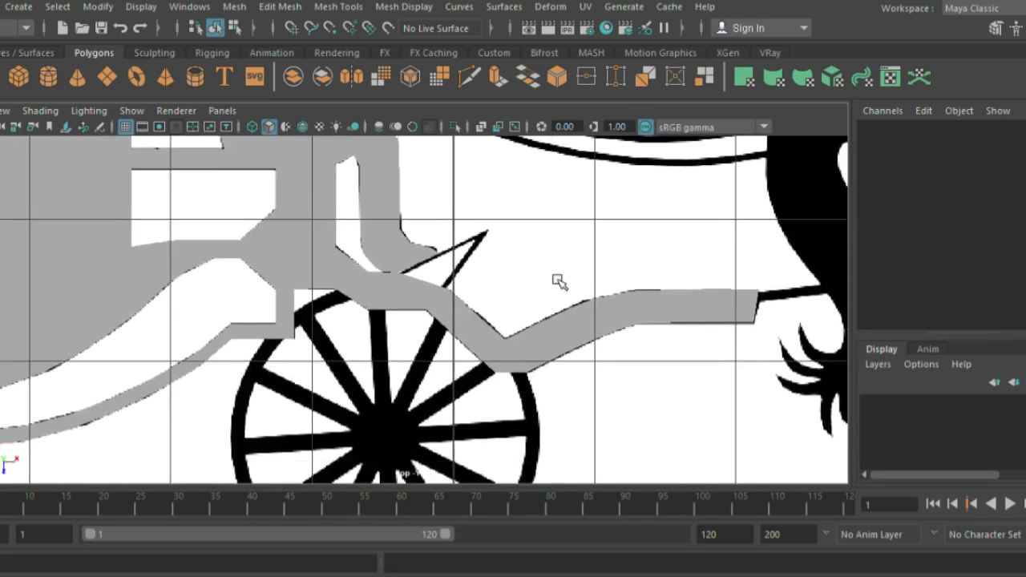
pyautogui.scroll(2, 393, 291)
pyautogui.click(393, 291)
pyautogui.scroll(2, 506, 320)
pyautogui.scroll(2, 422, 356)
# Insert two edge loops in the footboard mesh, one slanted and one near the black line
pyautogui.click(339, 6)
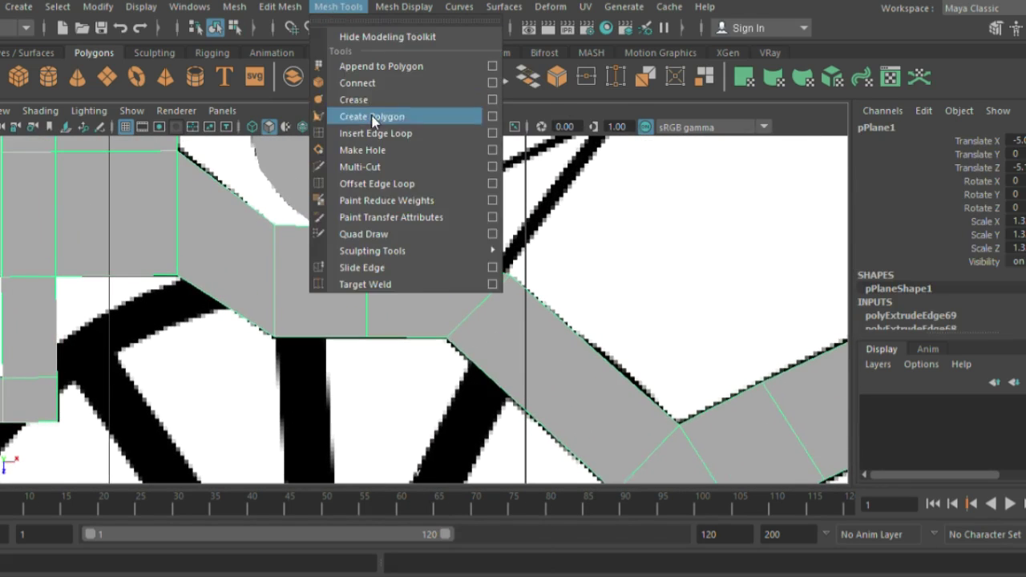
pyautogui.click(377, 133)
pyautogui.click(379, 241)
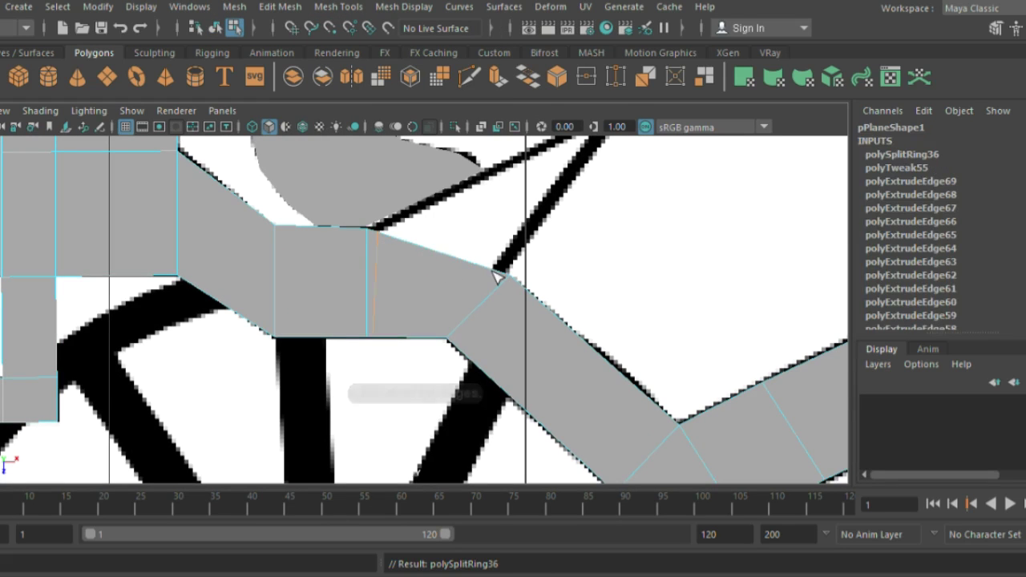
pyautogui.hotkey('ctrl', 'z')
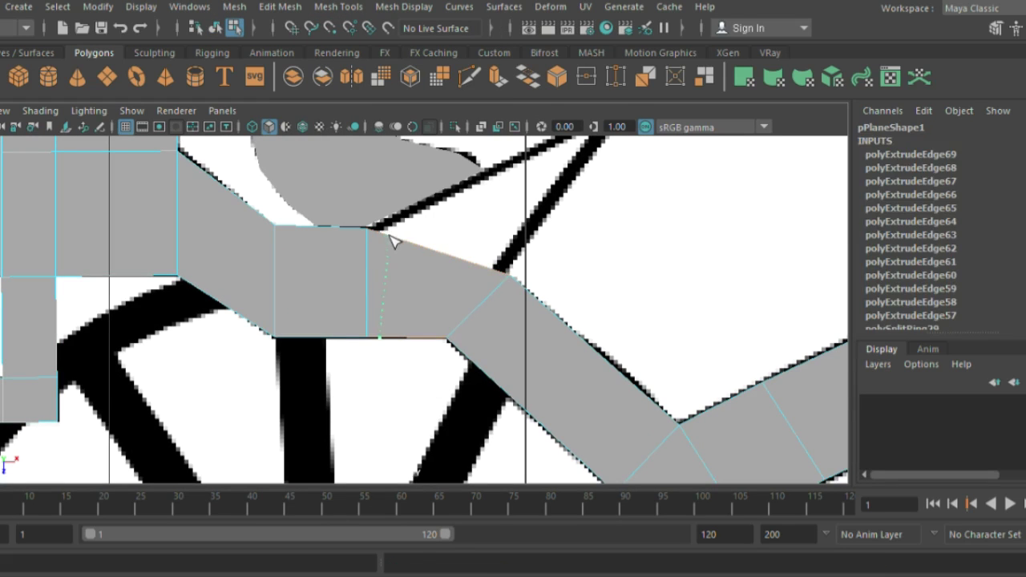
pyautogui.click(386, 237)
pyautogui.click(491, 275)
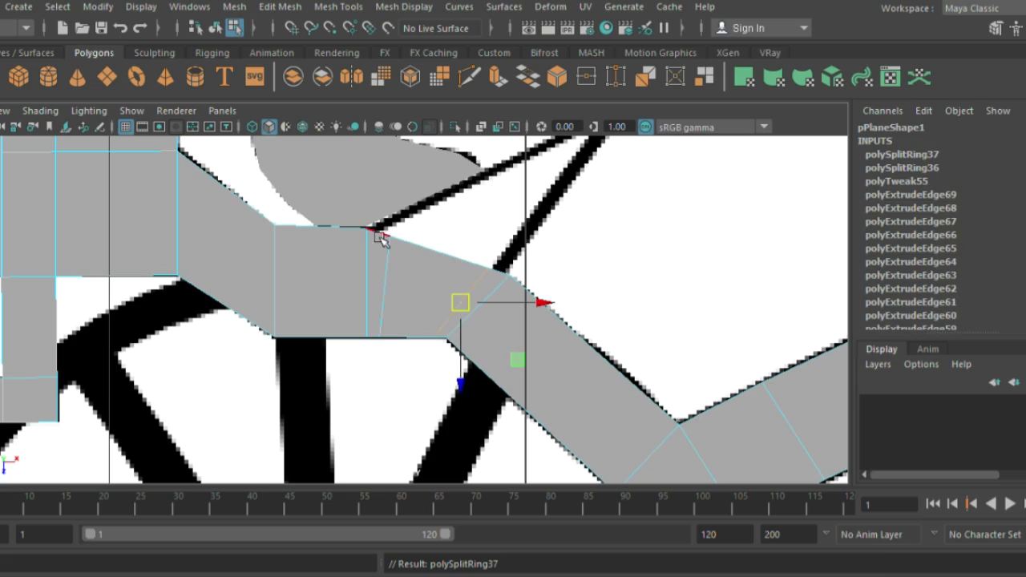
# Extrude the edge beside the black diagonal line into a spike and pull its lower tip vertex inward
pyautogui.keyDown('alt'); pyautogui.moveTo(381, 239); pyautogui.dragTo(343, 337, button='middle'); pyautogui.keyUp('alt')
pyautogui.hotkey('ctrl', 'e')
pyautogui.moveTo(345, 337); pyautogui.dragTo(601, 207)
pyautogui.press('w')
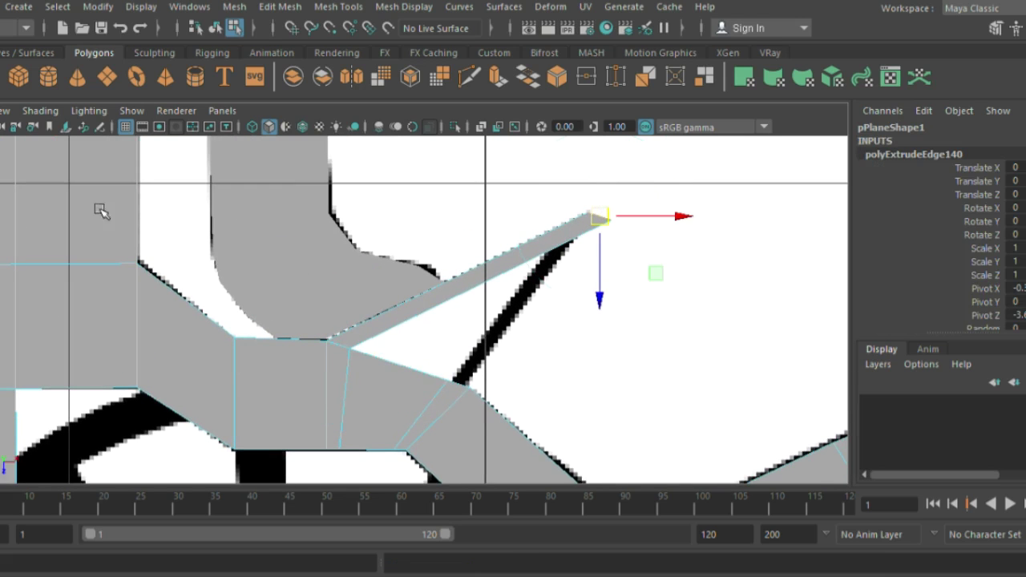
pyautogui.moveTo(471, 197); pyautogui.dragTo(591, 210, button='right')
pyautogui.moveTo(531, 222)
pyautogui.mouseDown(button='right')
pyautogui.moveTo(485, 269)
pyautogui.moveTo(436, 269)
pyautogui.mouseUp(button='right')
pyautogui.click(597, 222)
pyautogui.moveTo(585, 228); pyautogui.dragTo(560, 246)
# Extrude the spike's tip edge back down the black line and move the inner corner vertex onto it
pyautogui.rightClick(556, 121)
pyautogui.click(577, 218)
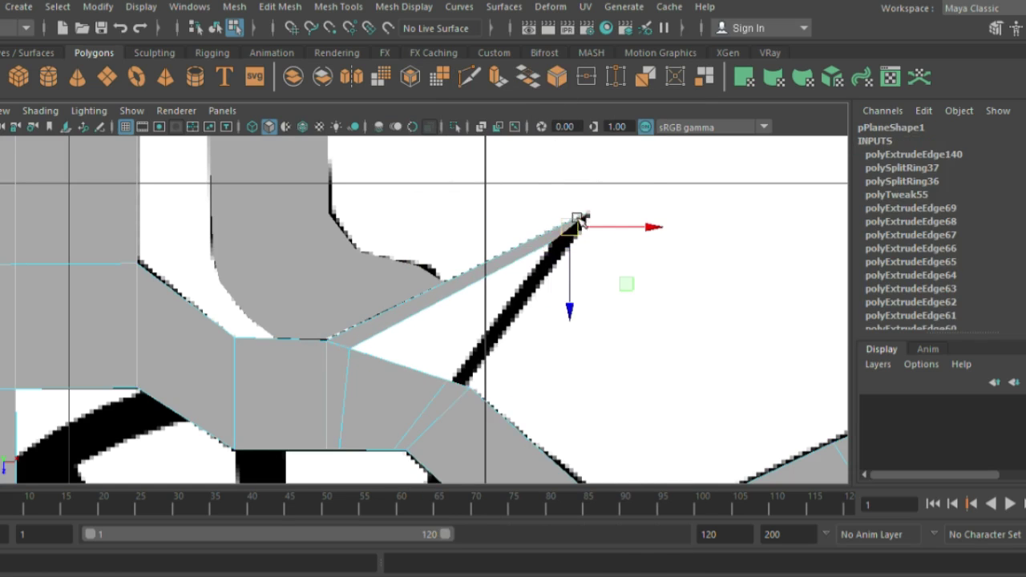
pyautogui.click(531, 255)
pyautogui.click(573, 229)
pyautogui.hotkey('ctrl', 'e')
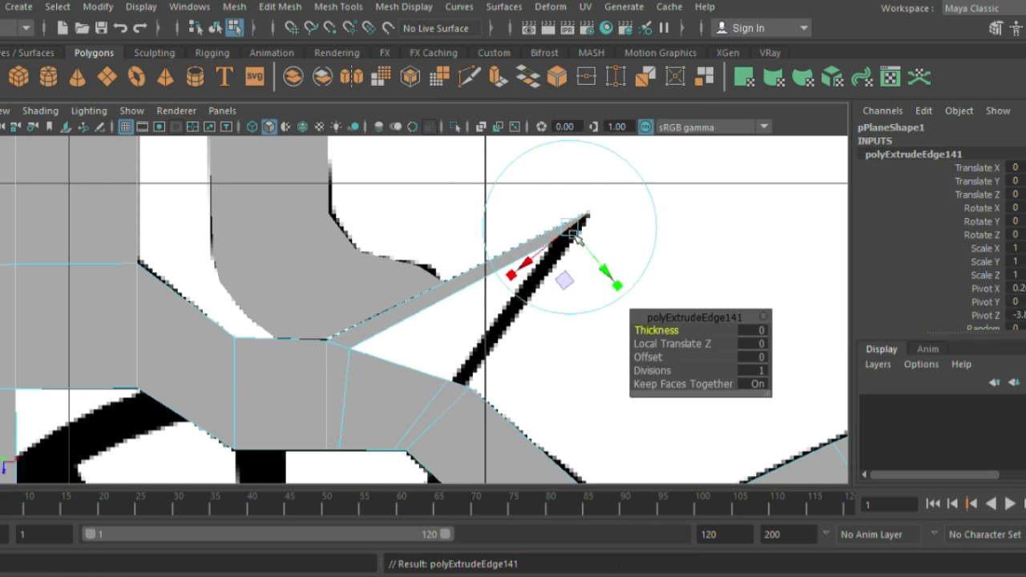
pyautogui.moveTo(573, 232)
pyautogui.mouseDown()
pyautogui.moveTo(533, 307)
pyautogui.moveTo(473, 370)
pyautogui.mouseUp()
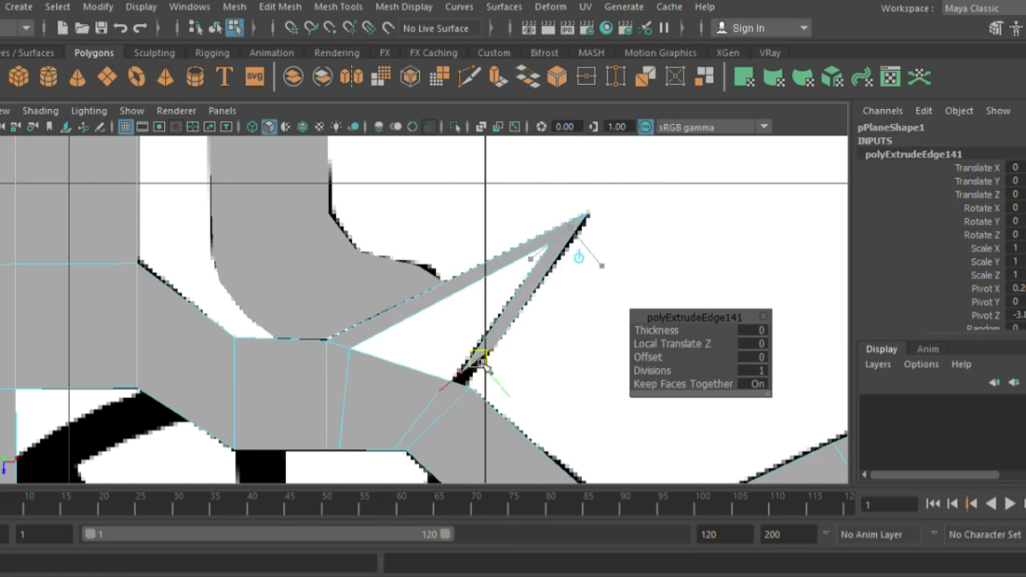
pyautogui.moveTo(481, 133); pyautogui.dragTo(401, 121, button='right')
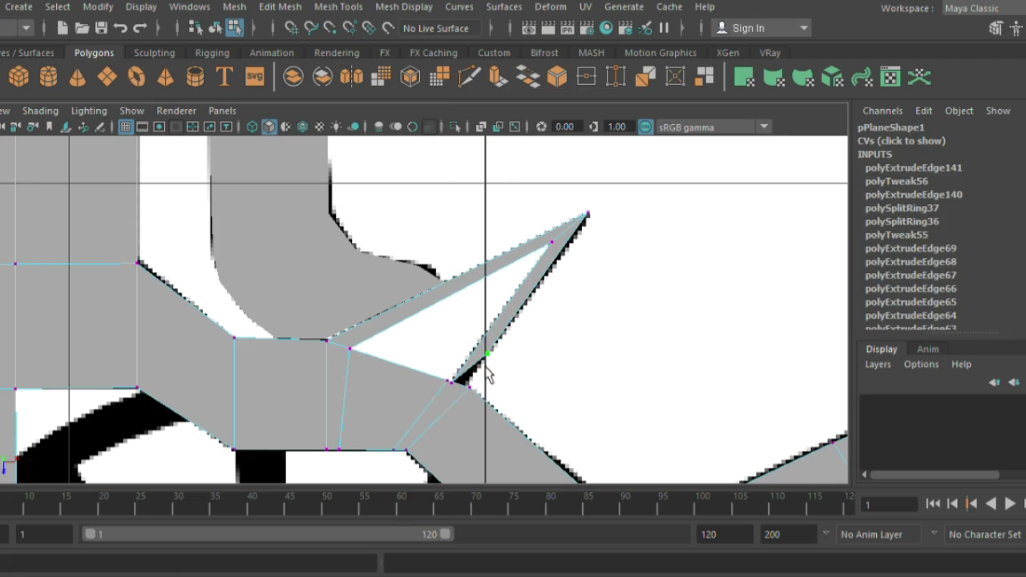
pyautogui.click(485, 355)
pyautogui.moveTo(487, 352); pyautogui.dragTo(466, 395)
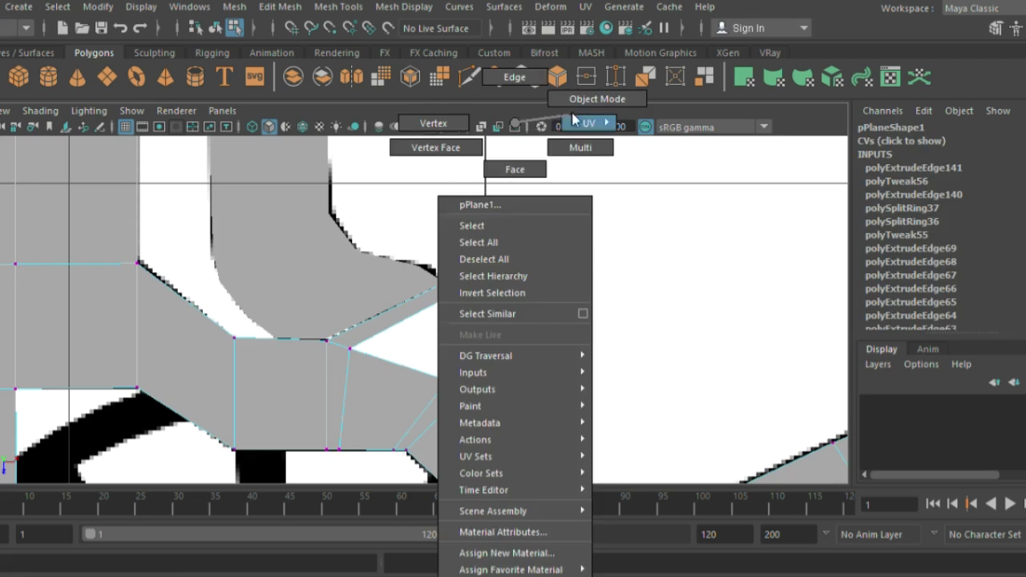
# Return to Object Mode, frame the whole reference image and clear the selection
pyautogui.moveTo(516, 124); pyautogui.dragTo(595, 100, button='right')
pyautogui.press('f')
pyautogui.click(817, 243)
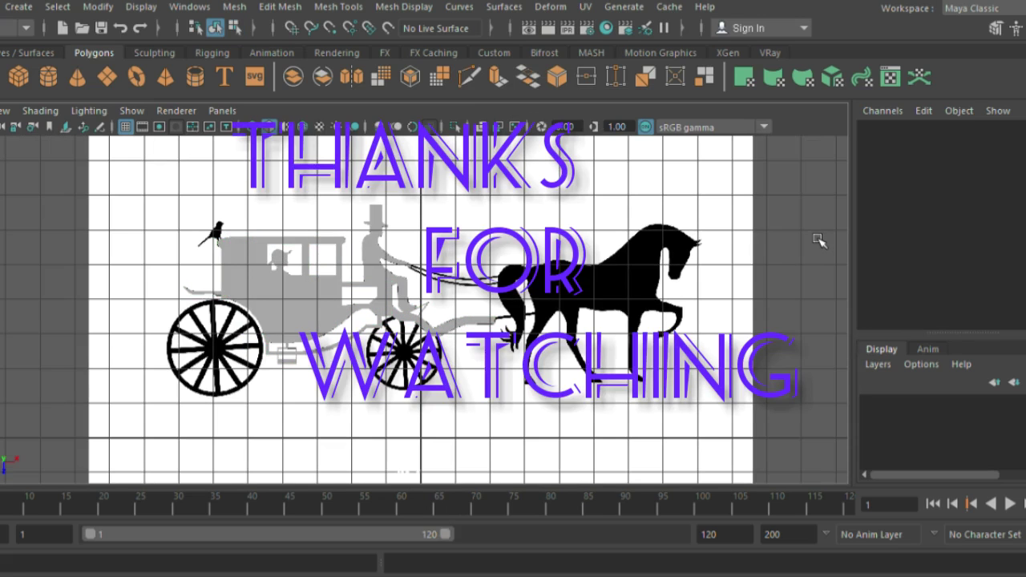
pyautogui.scroll(3, 420, 331)
pyautogui.scroll(3, 321, 291)
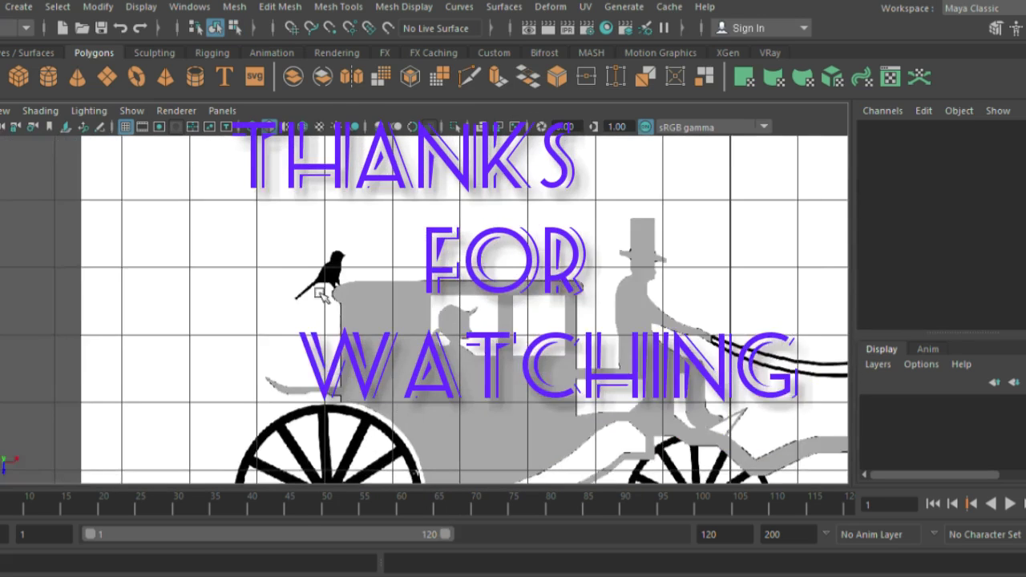